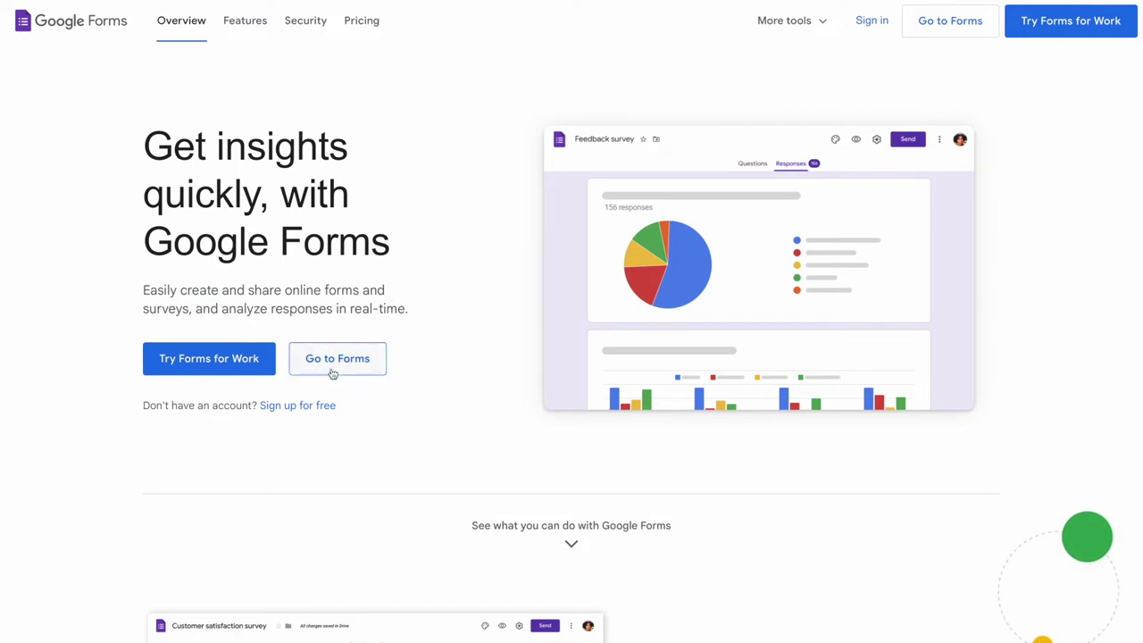
Create a blank form and title it "Movie Ratings"
click(336, 363)
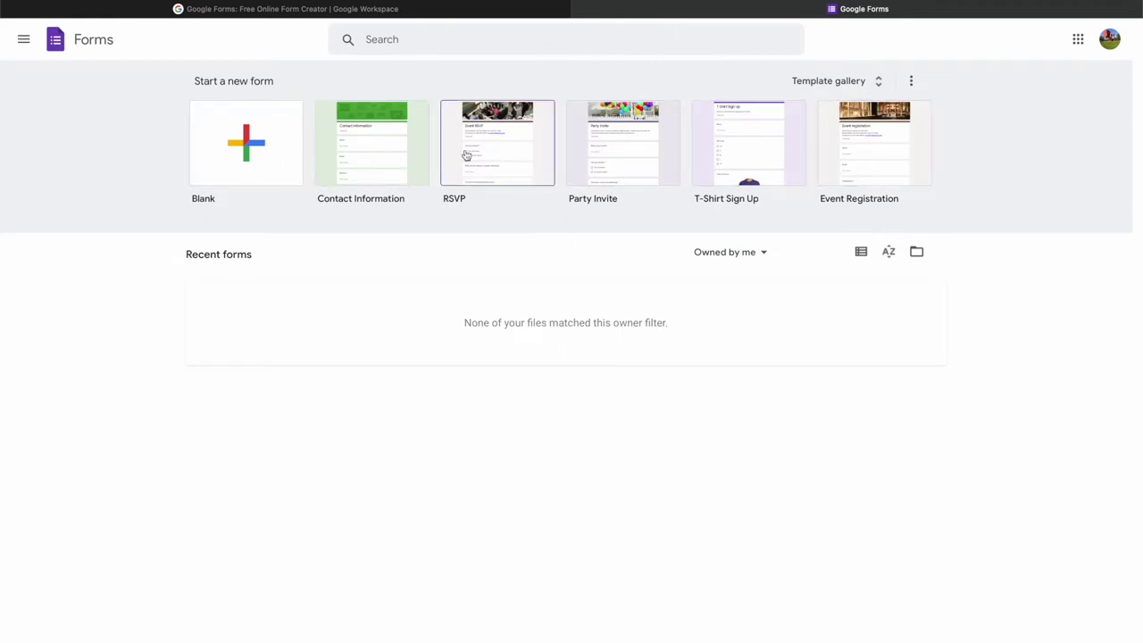
click(245, 159)
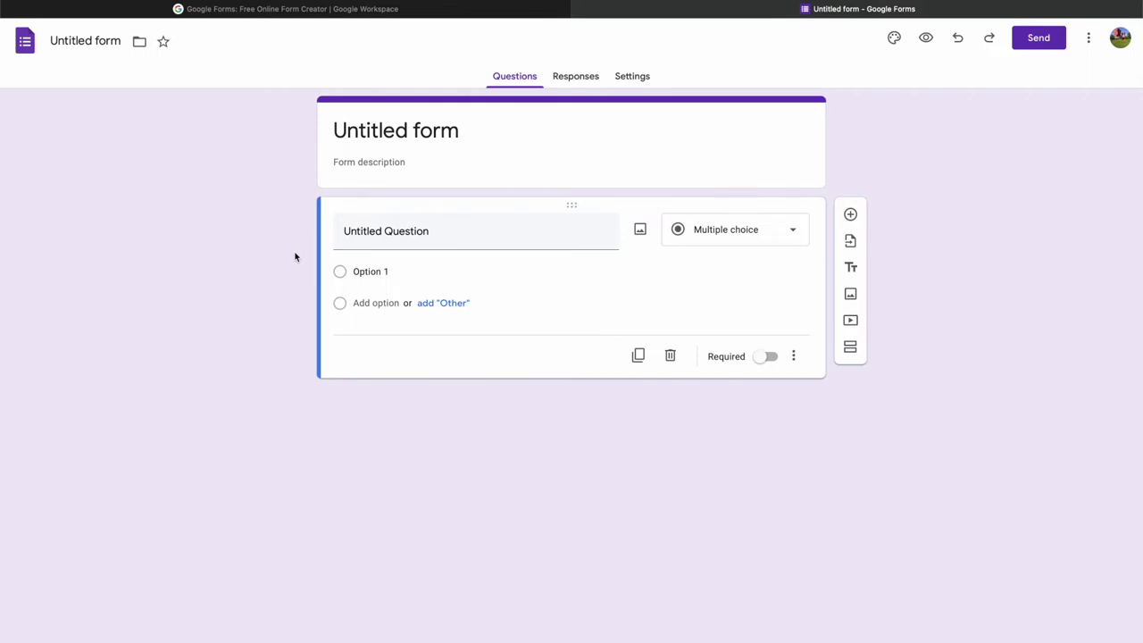
click(442, 134)
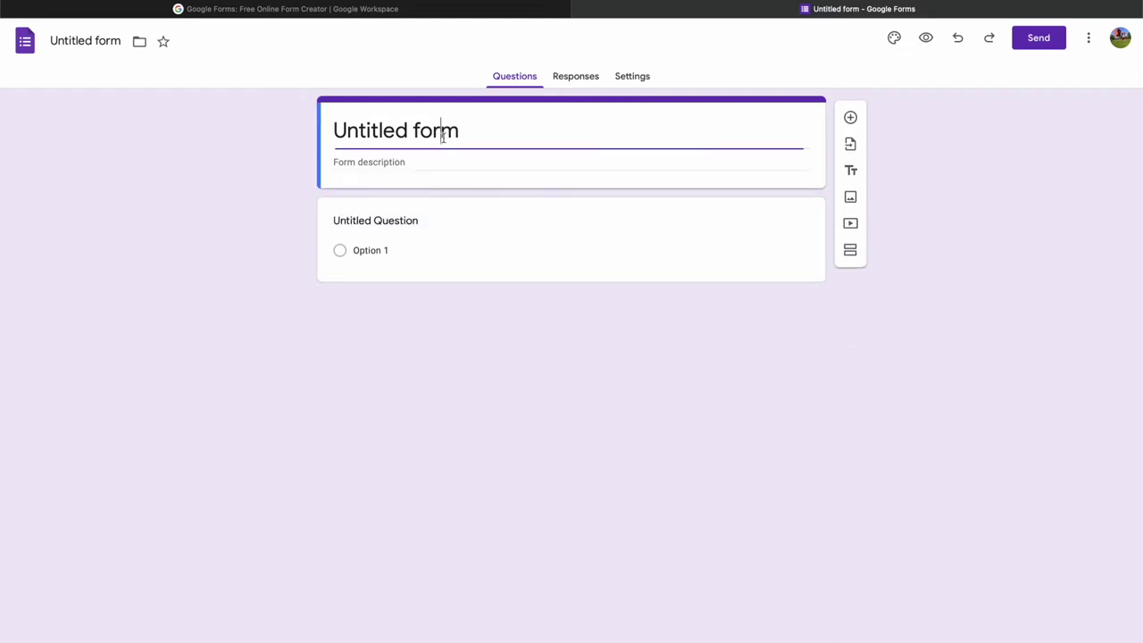
key(BackSpace)
key(BackSpace)
key(BackSpace)
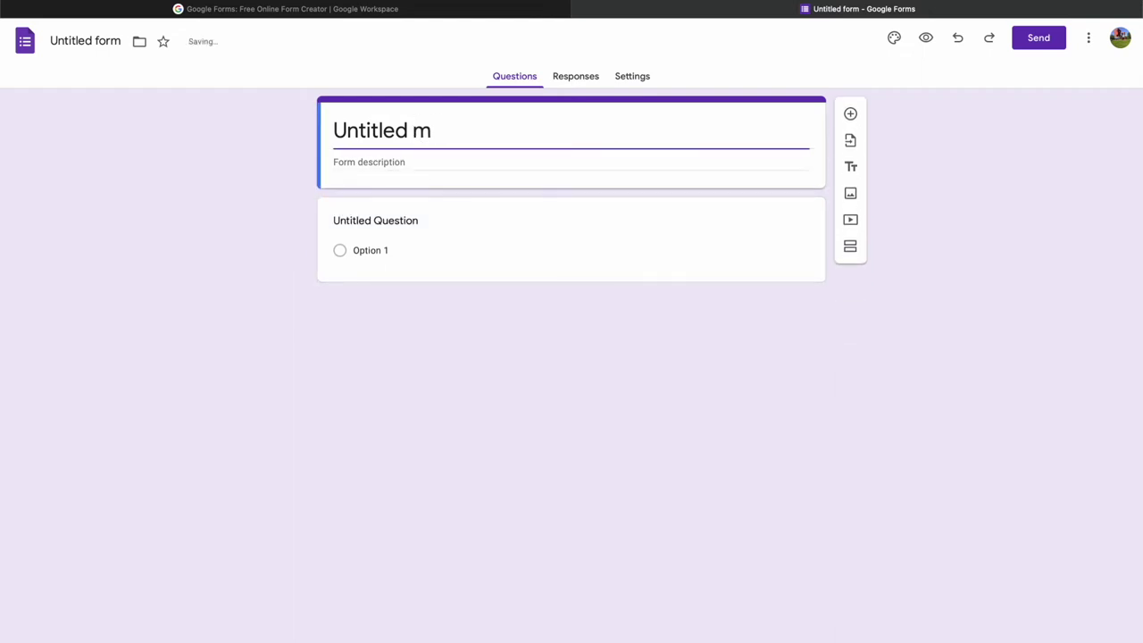
key(BackSpace)
key(BackSpace)
key(BackSpace)
key(BackSpace)
key(BackSpace)
key(BackSpace)
key(BackSpace)
key(BackSpace)
key(BackSpace)
key(BackSpace)
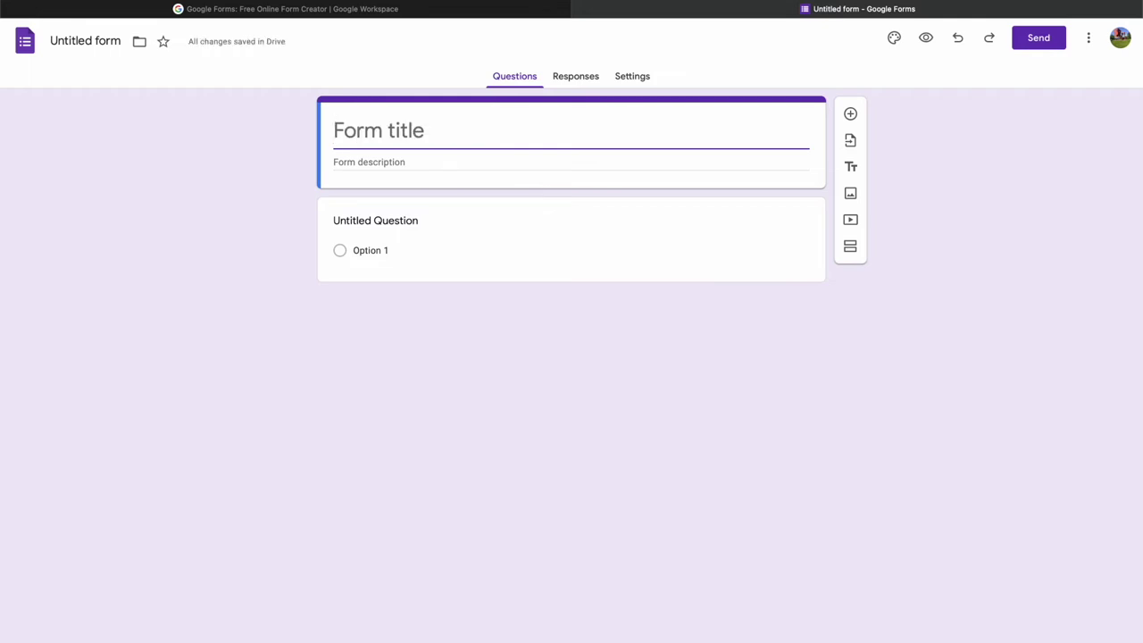
text(Movie P)
key(BackSpace)
text(Ratings)
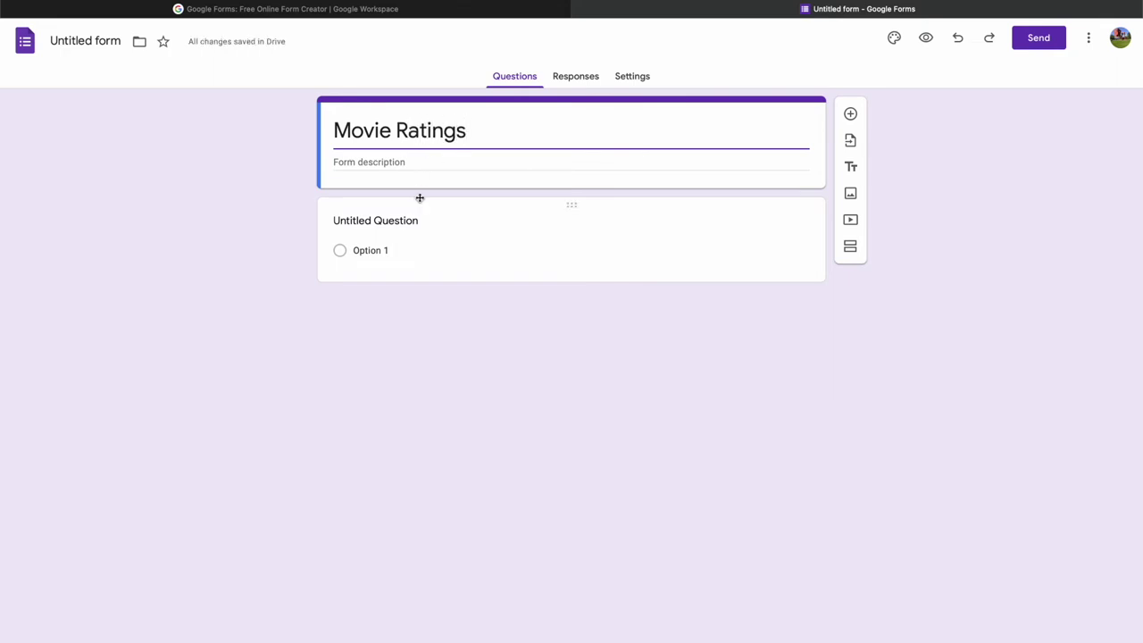
Set the form description to "What we're looking for. How we are collecting it. The purpose of our survey. Thank you in advance for you participation."
click(410, 162)
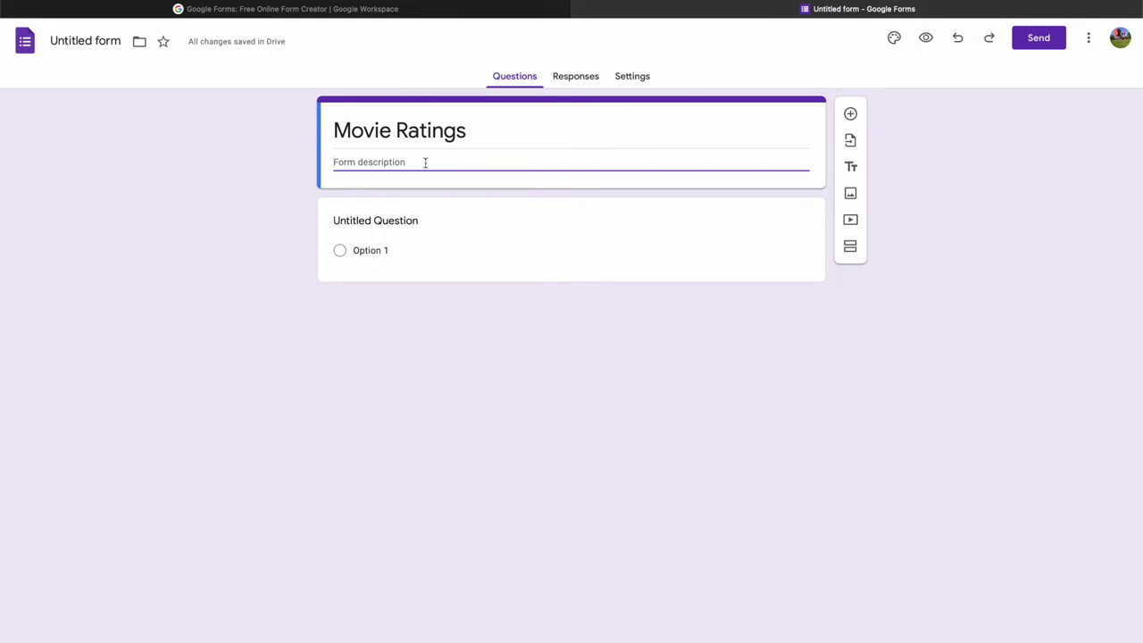
text(What we're looking for.  How we are collecting it.  The purpose of our survey)
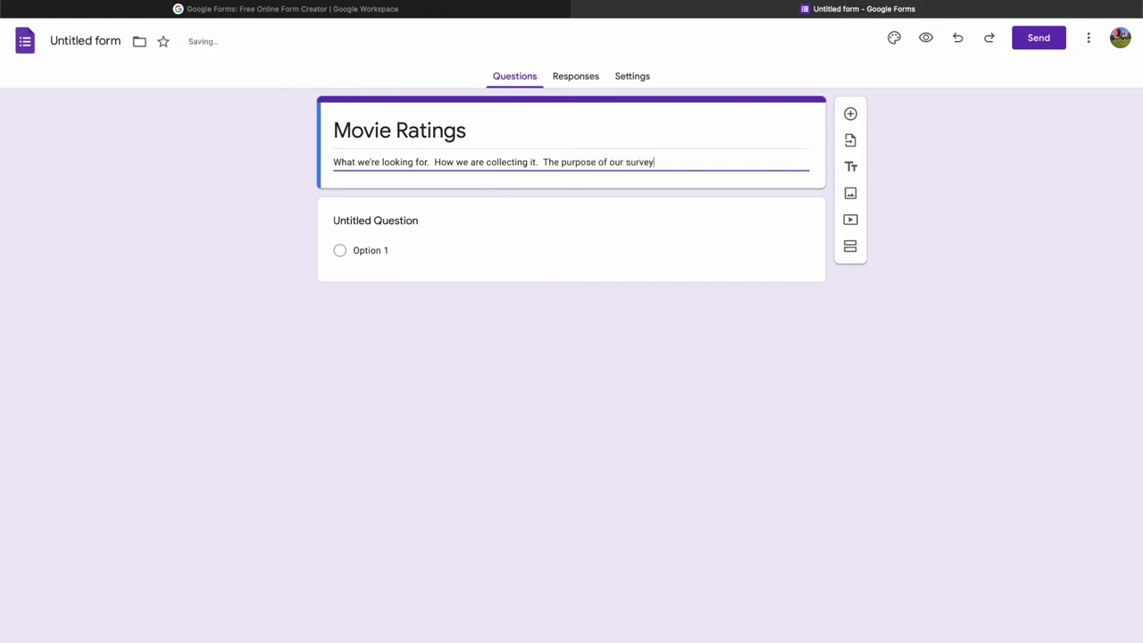
text(.  Than k yoi)
key(BackSpace)
text(u in advance f)
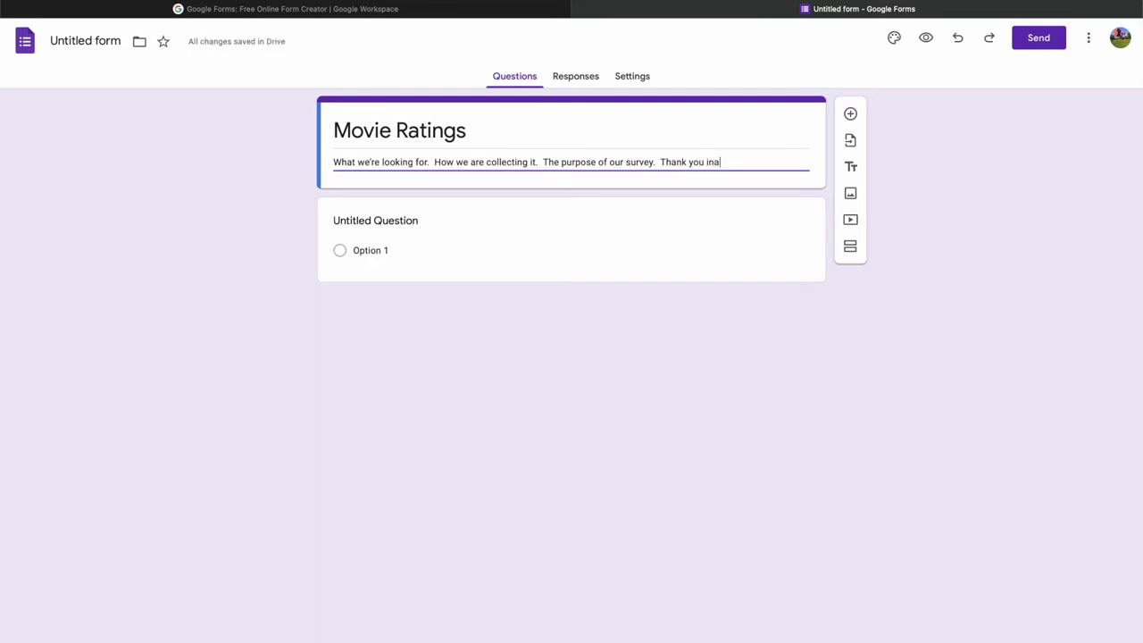
text(or you participation.)
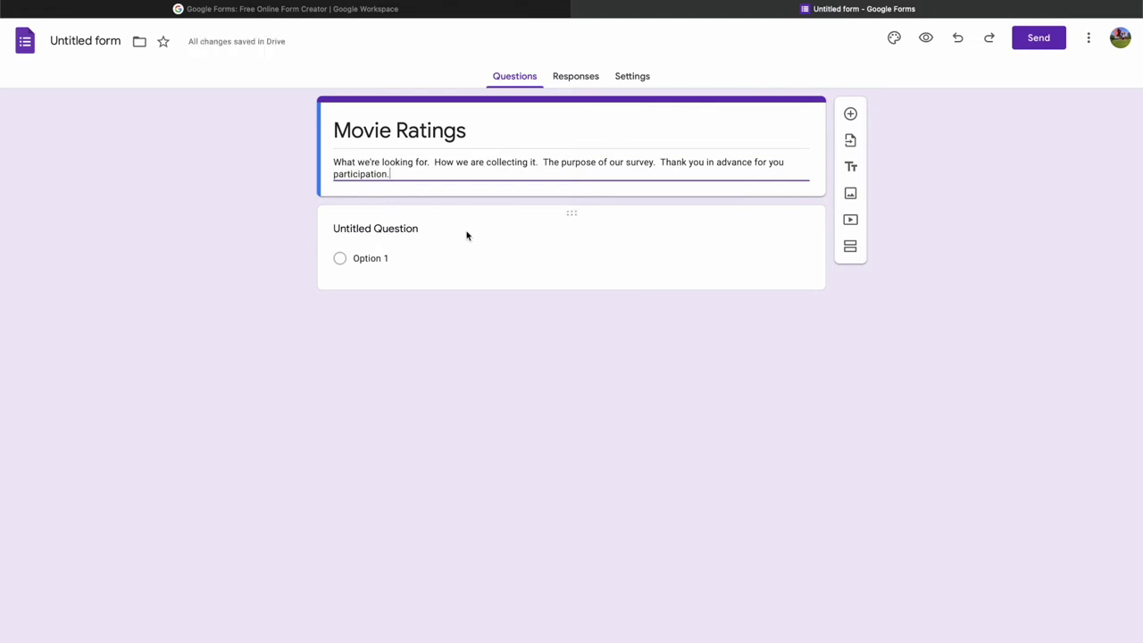
Turn the untitled question into the multiple-choice question "Have you watched a movie in 2020?" with only the suggested options Yes and No
click(415, 229)
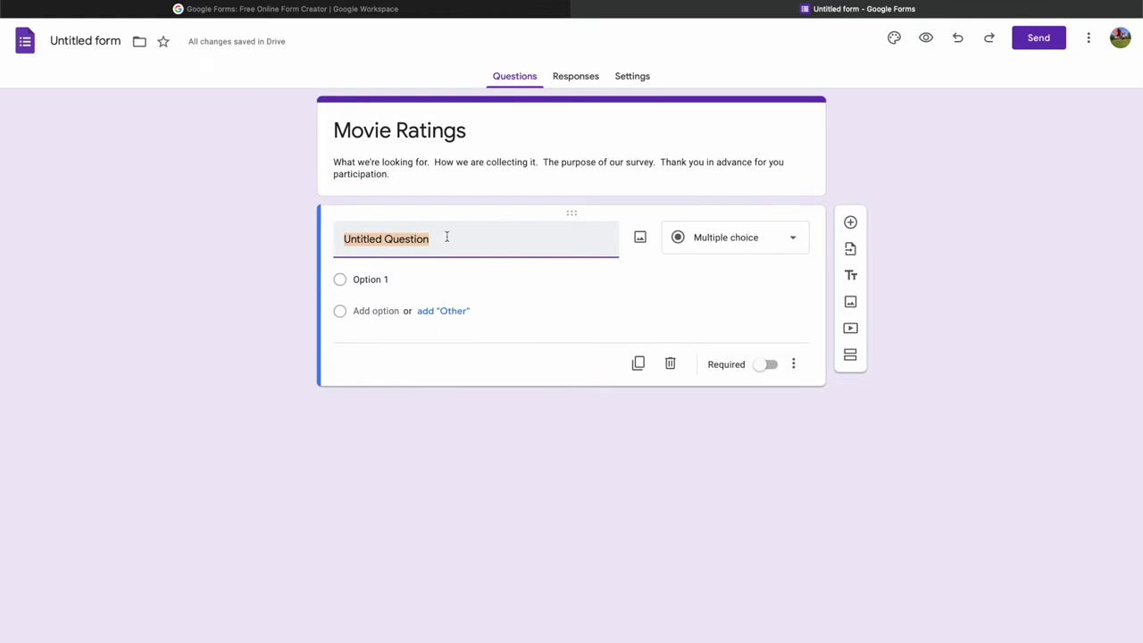
text(Have )
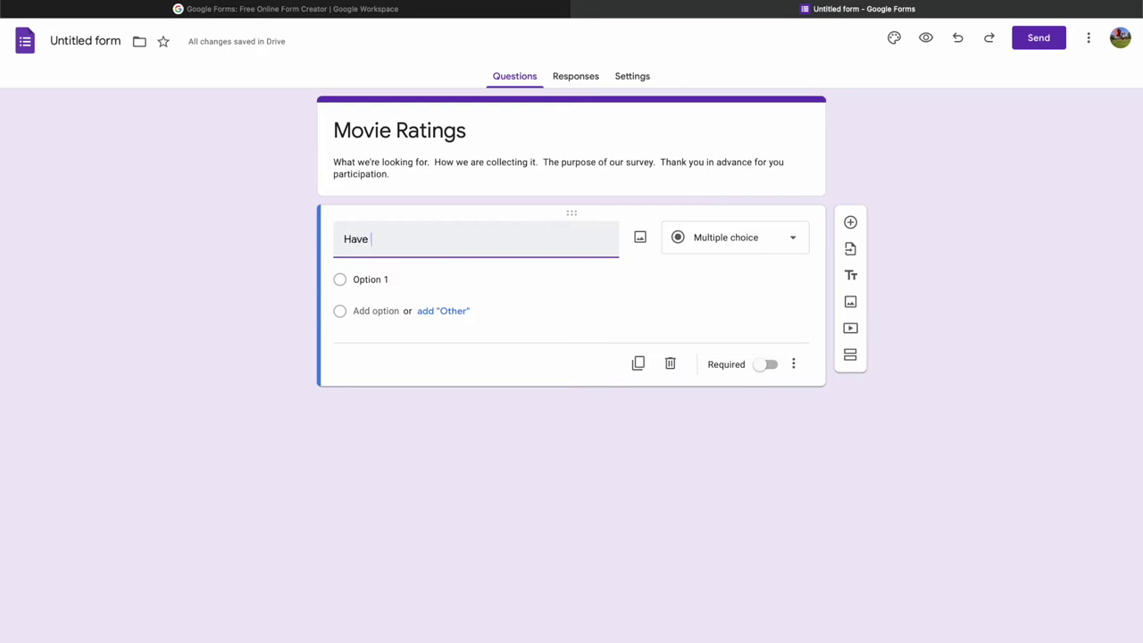
text(you watched )
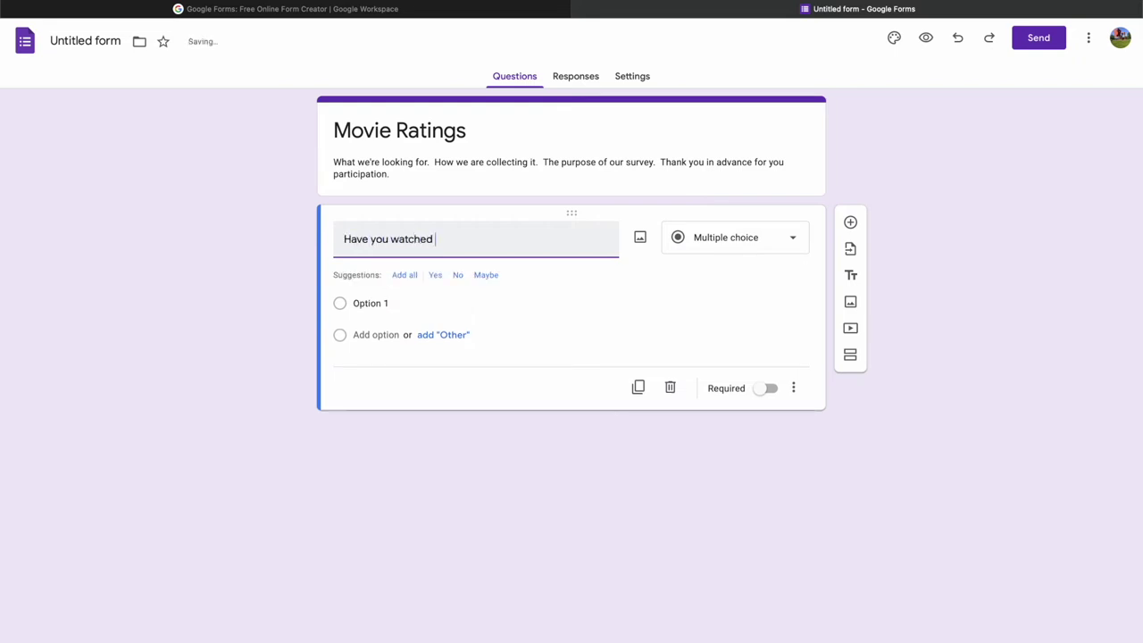
text(a movie in 2020?)
click(406, 277)
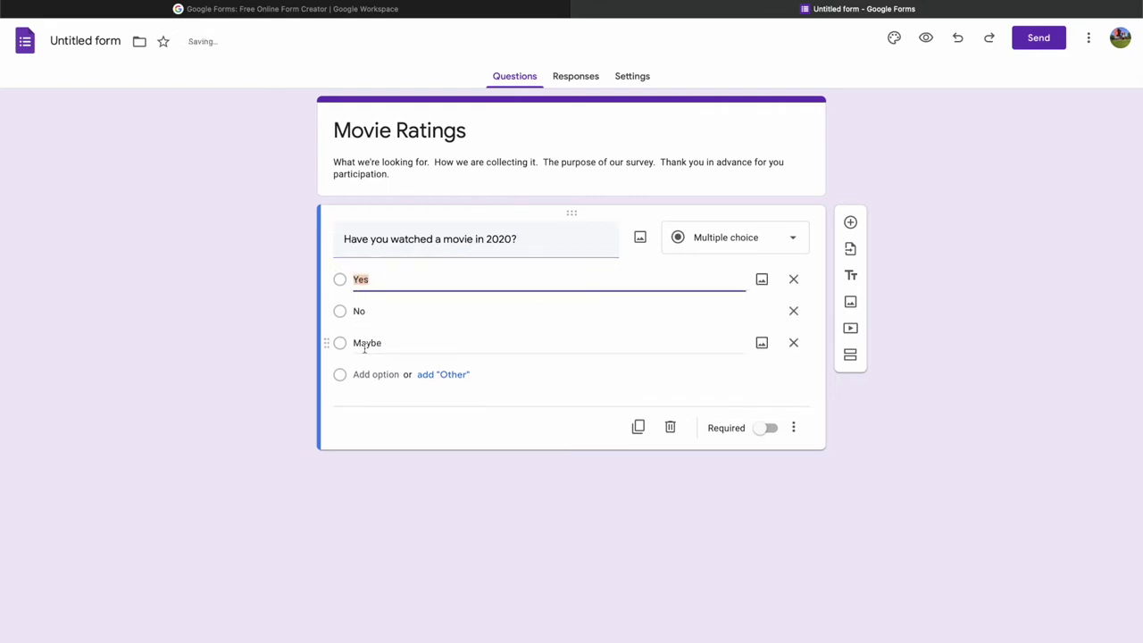
click(793, 343)
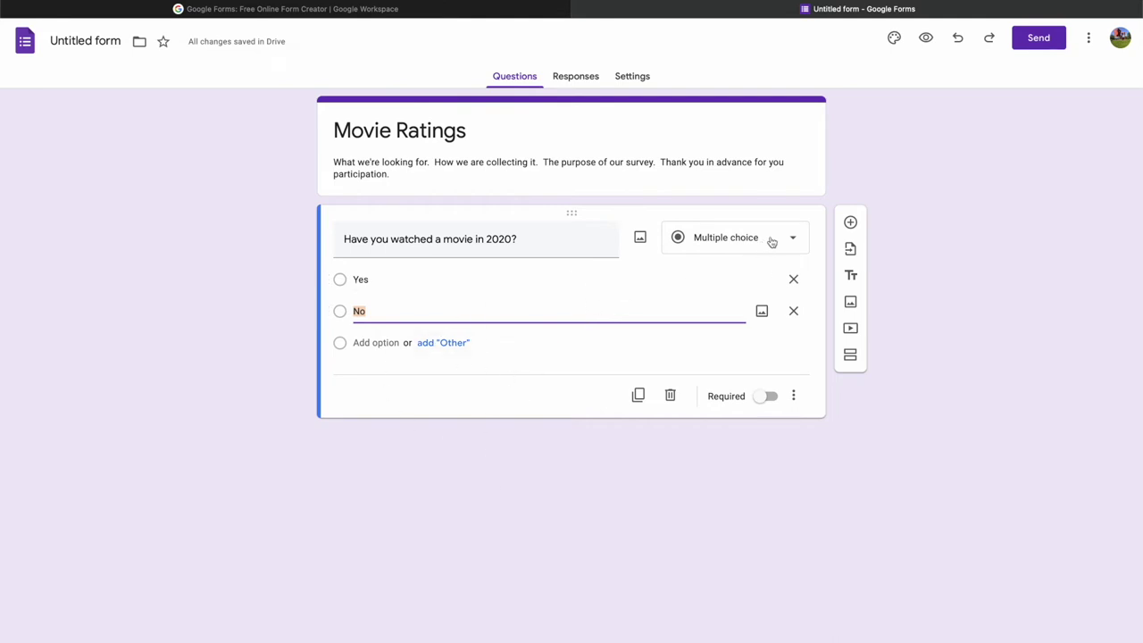
click(808, 241)
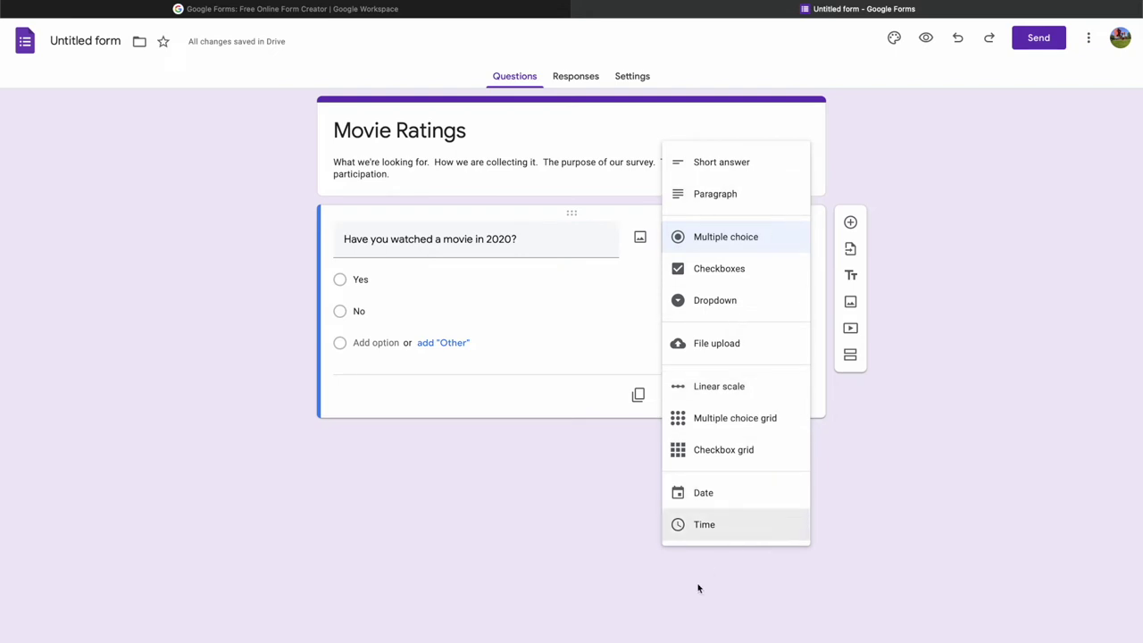
click(527, 529)
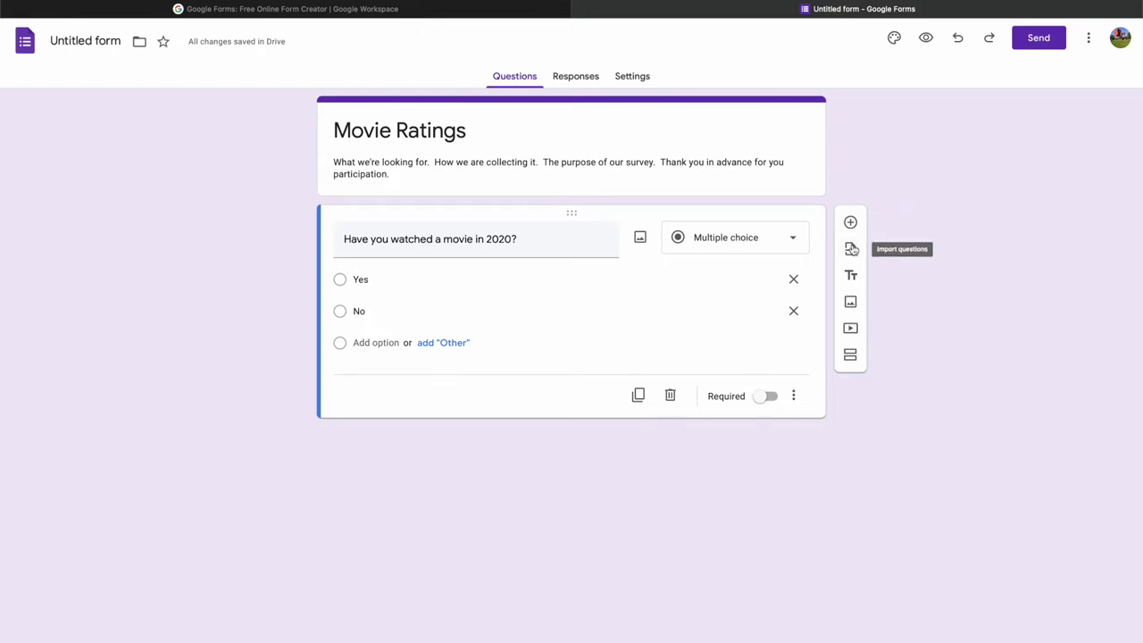
Add a second section after the movie question and title it "Movie Title"
click(851, 357)
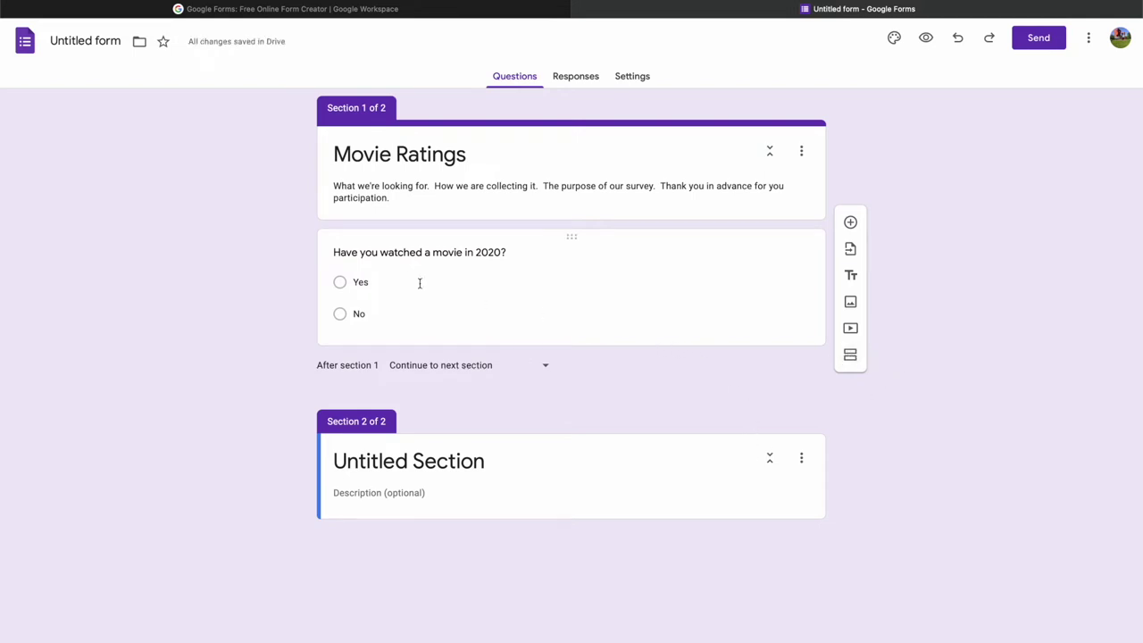
click(370, 284)
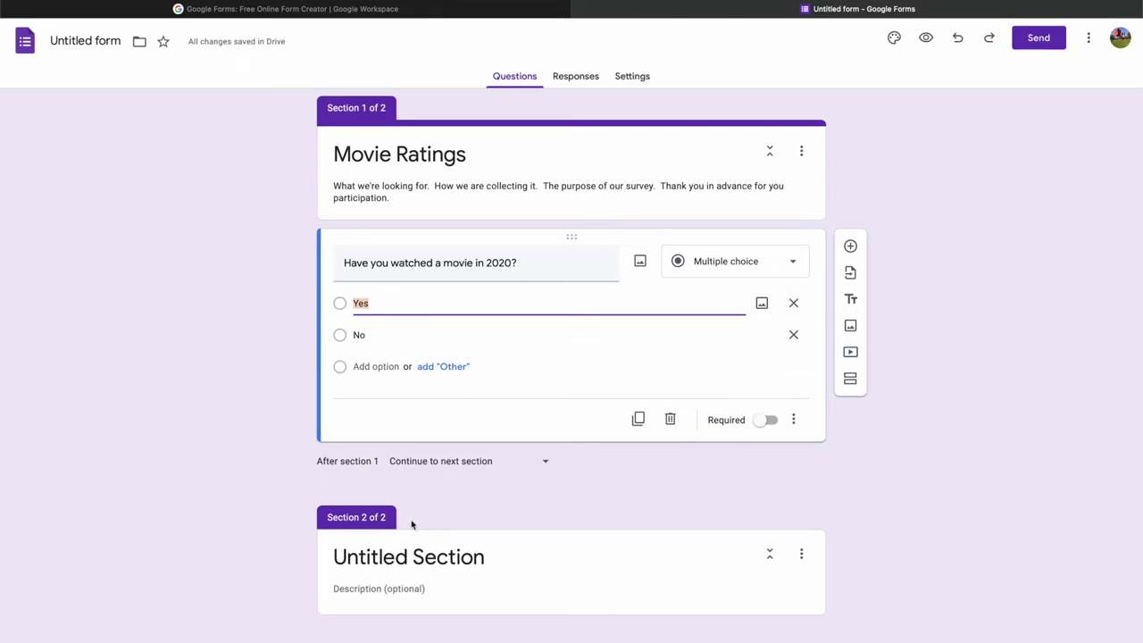
click(489, 558)
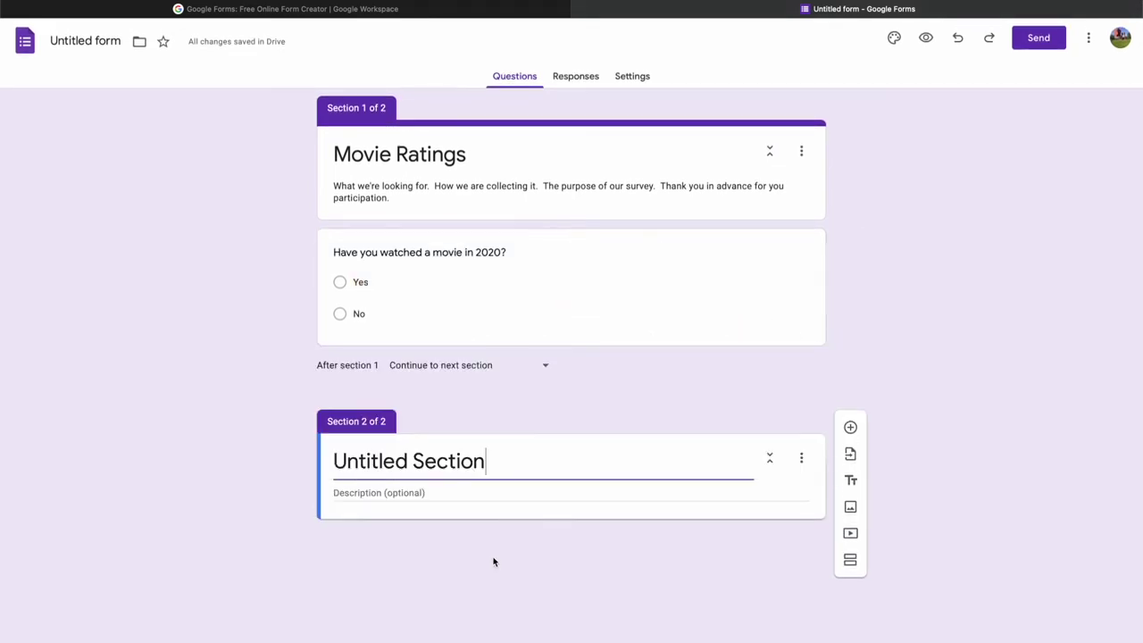
key(BackSpace)
key(BackSpace)
key(BackSpace)
key(BackSpace)
key(BackSpace)
key(BackSpace)
key(BackSpace)
key(BackSpace)
key(BackSpace)
key(BackSpace)
key(BackSpace)
key(BackSpace)
key(BackSpace)
key(BackSpace)
key(BackSpace)
key(BackSpace)
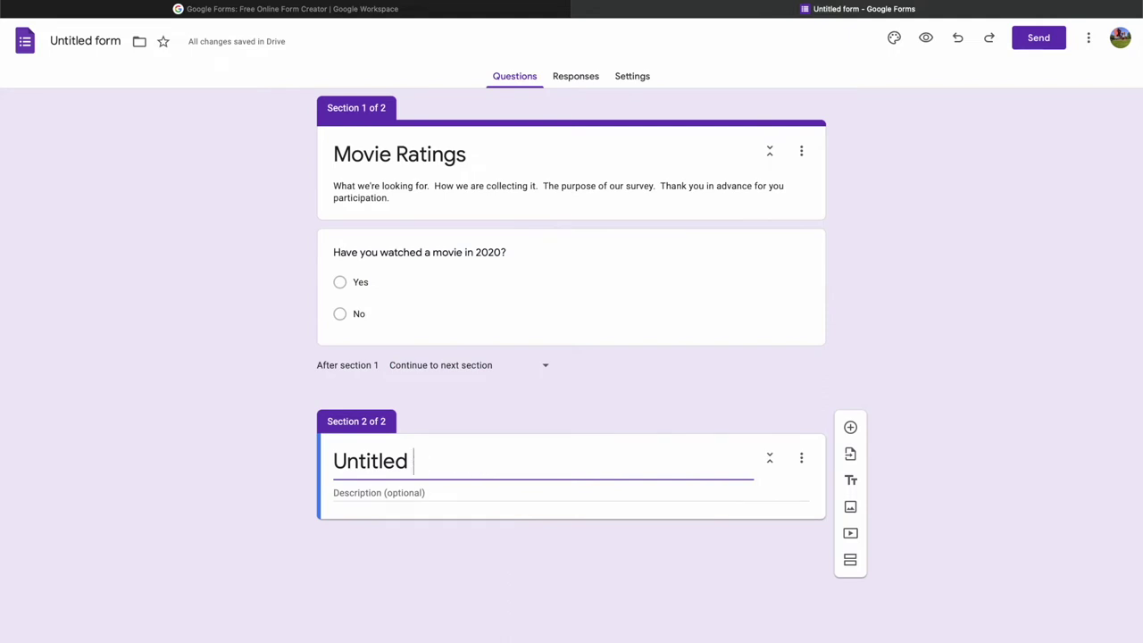
text(Mov)
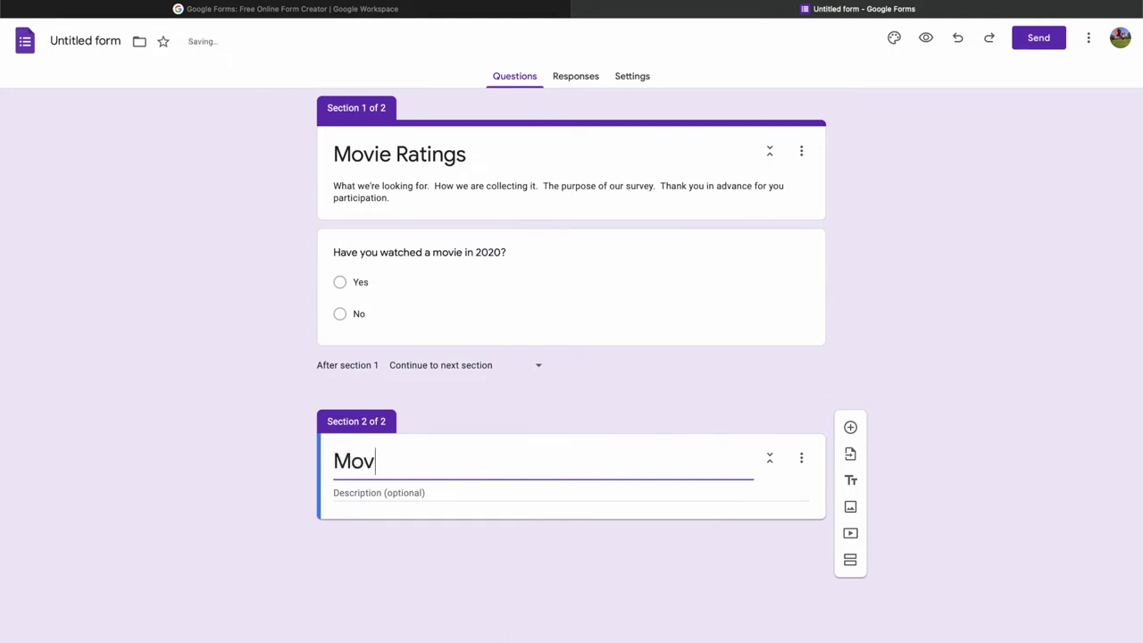
text(ie Title)
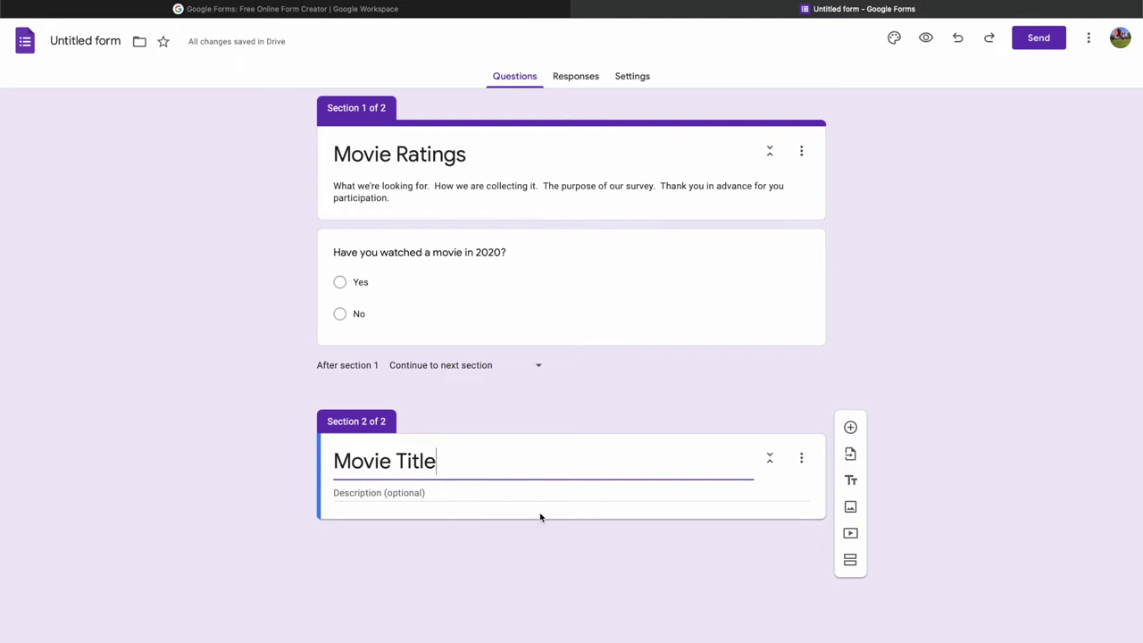
Add a short-answer question to the Movie Title section reading "What was the name of the movie you watched?"
click(851, 427)
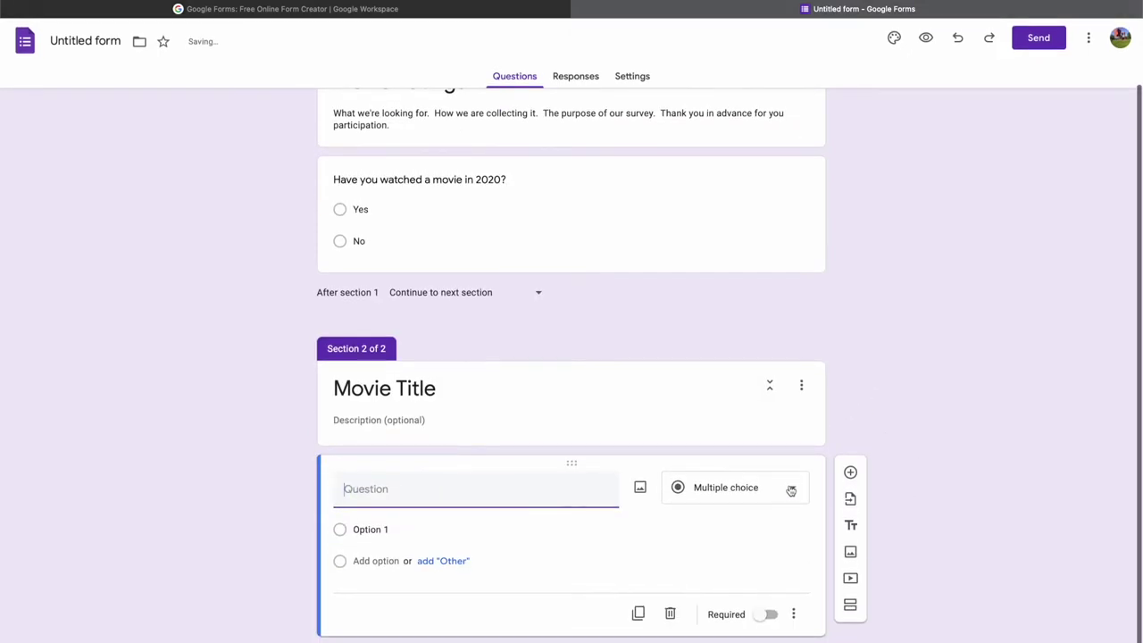
click(790, 491)
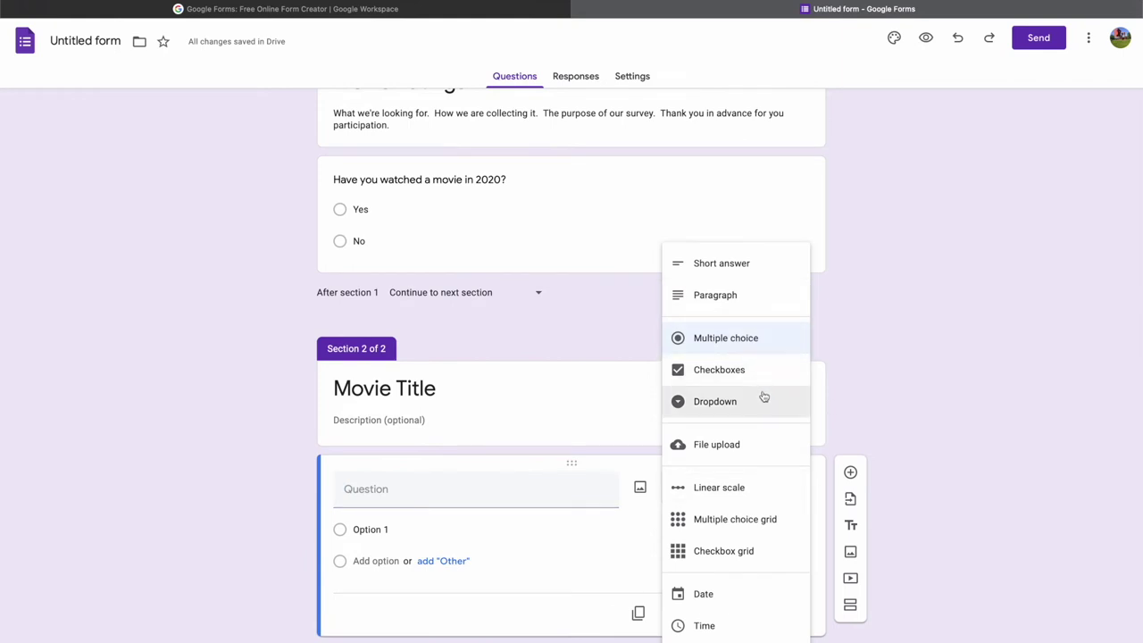
click(744, 264)
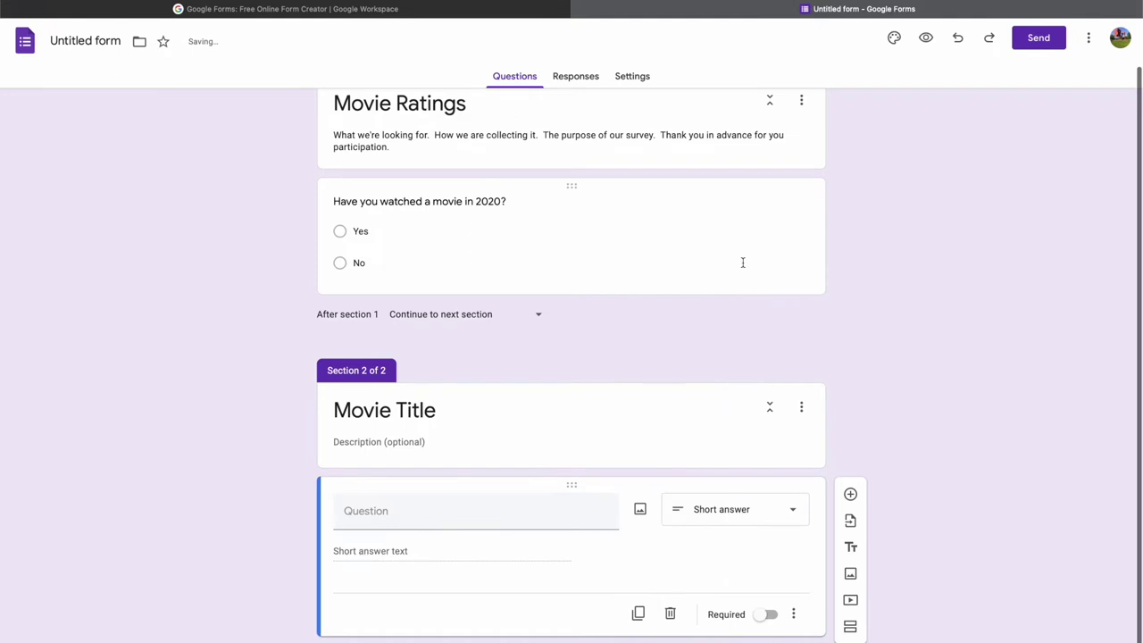
click(477, 521)
text(What wha)
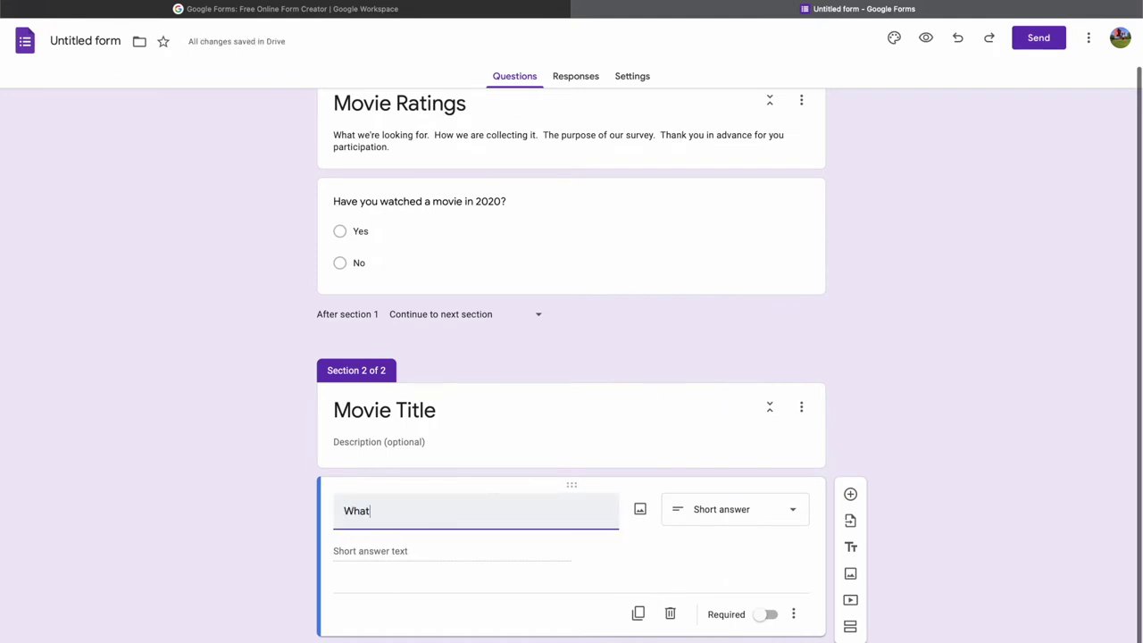
key(BackSpace)
key(BackSpace)
text(as the)
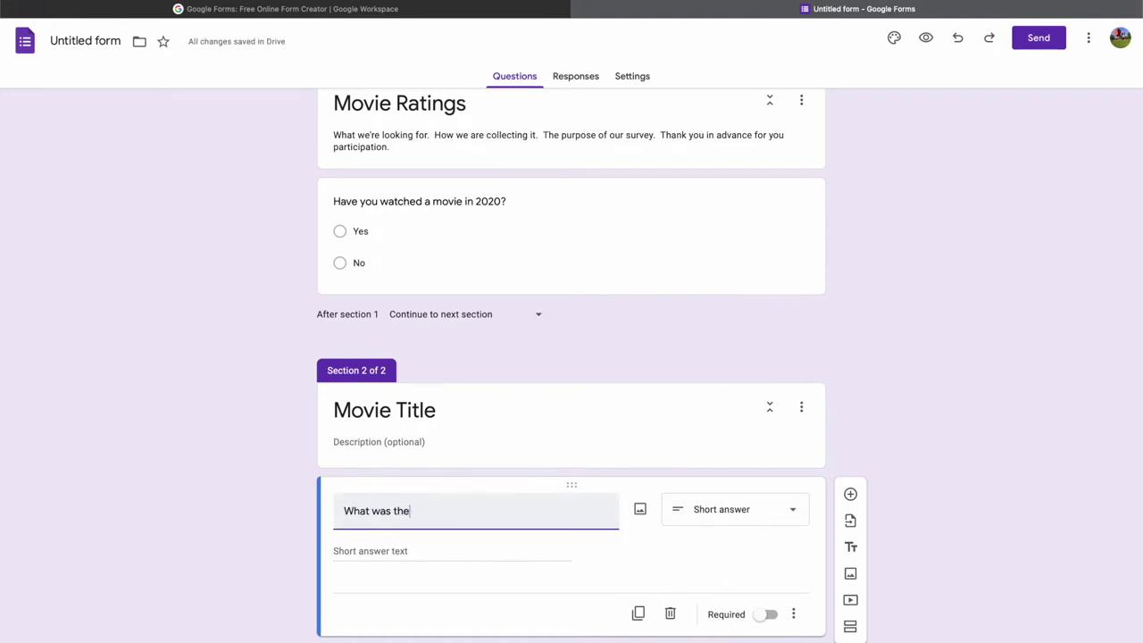
text( name of the movie you wat)
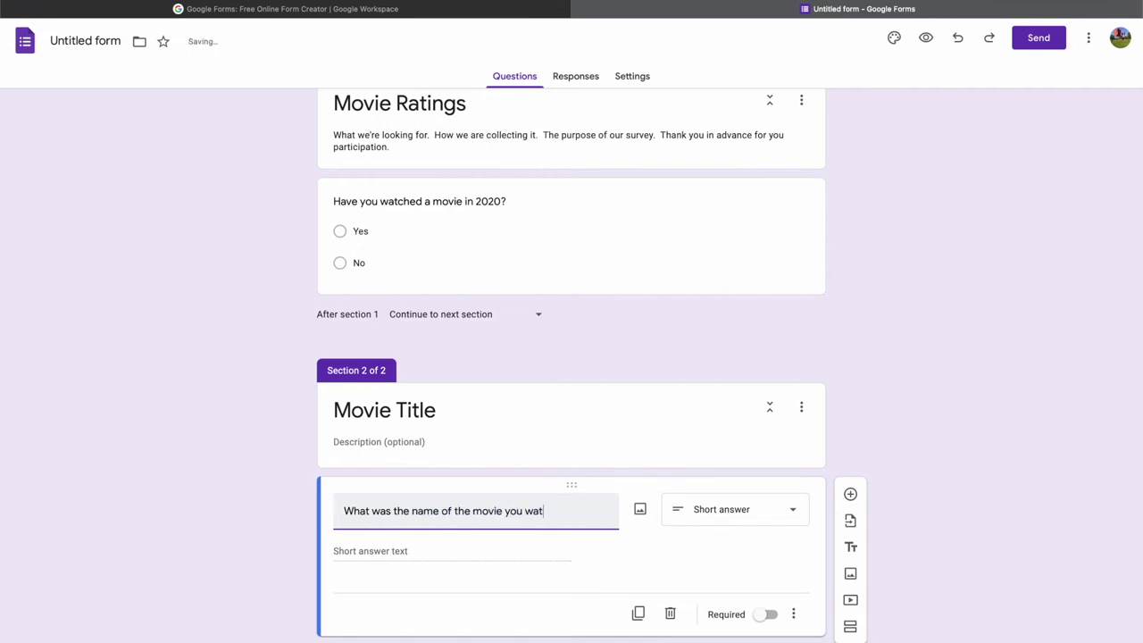
text(ched?)
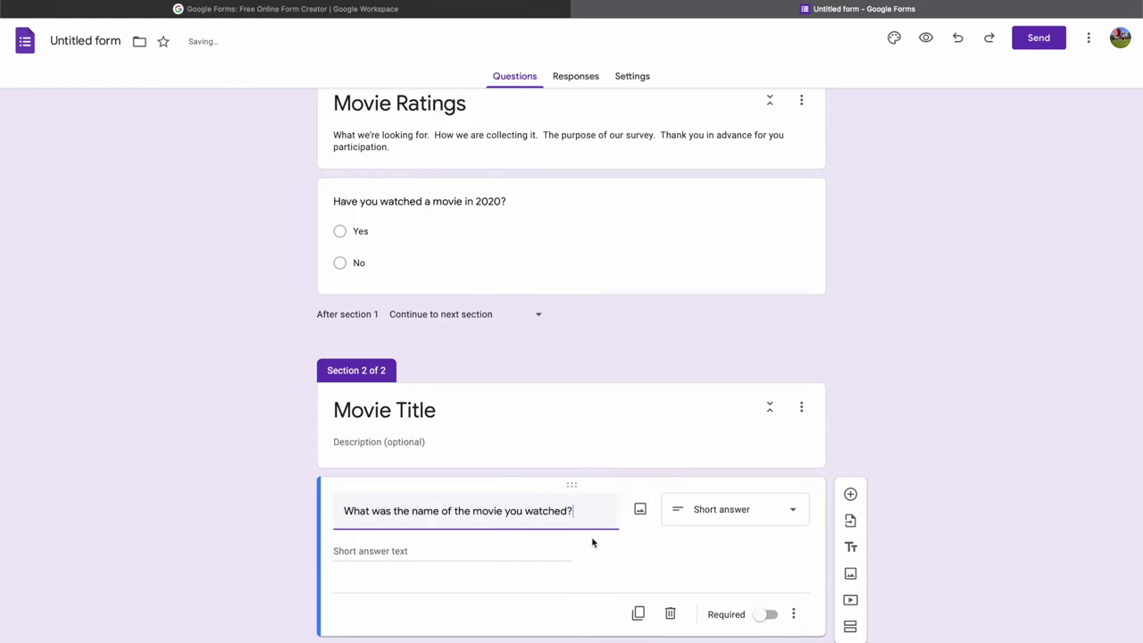
Add a question to the Movie Title section reading "Did you watch the movie alone or with others?"
click(851, 497)
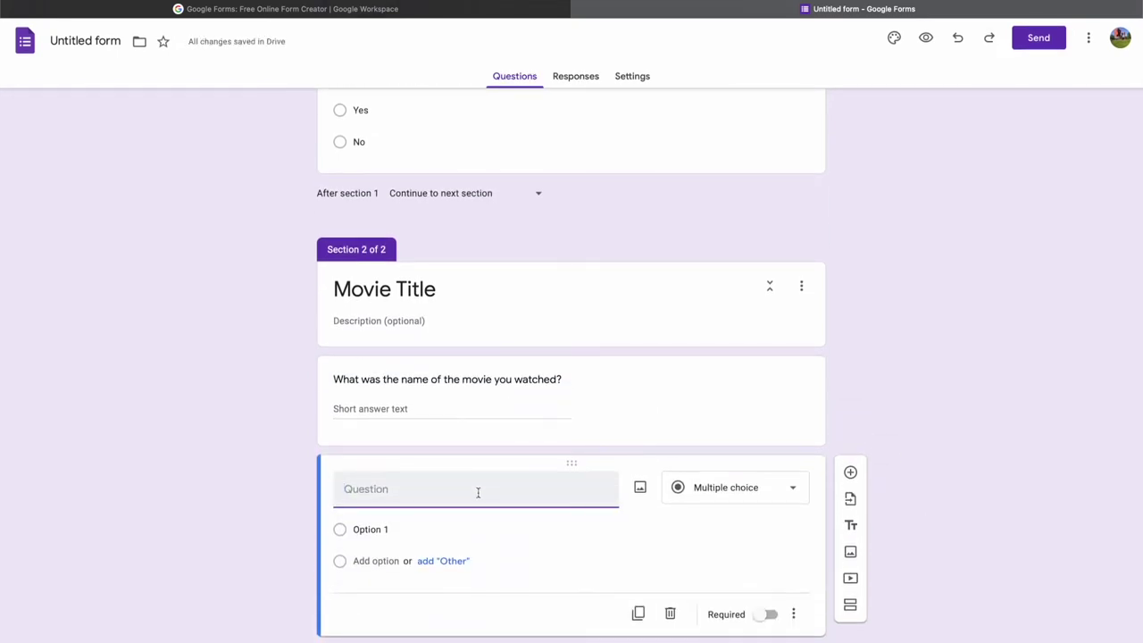
text(Did you watch the movie alone or wit)
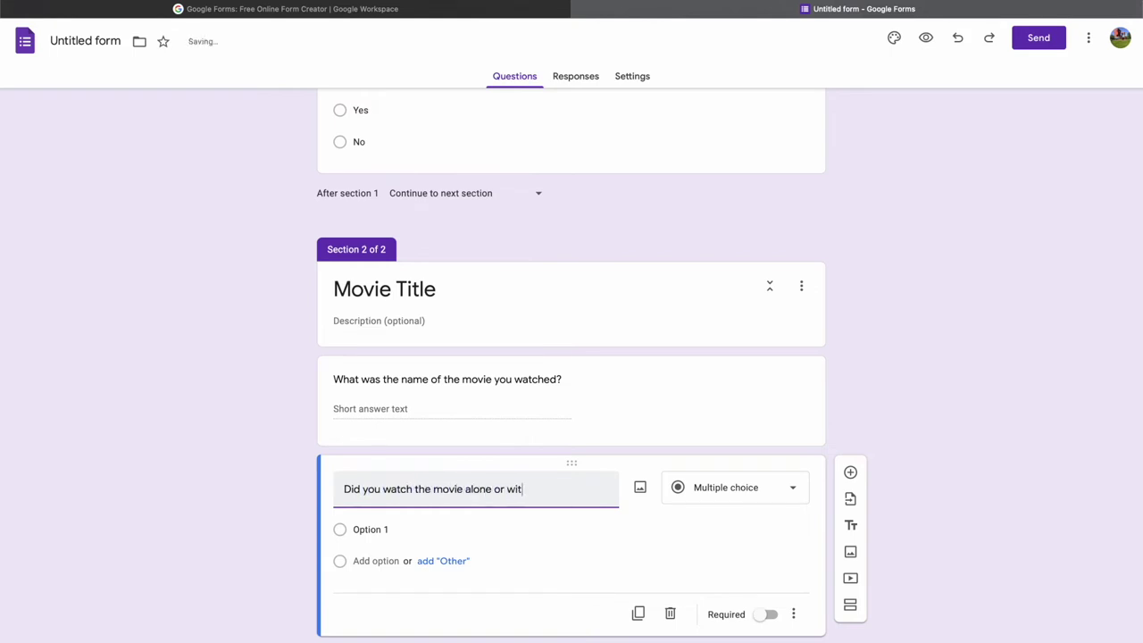
text(h others?)
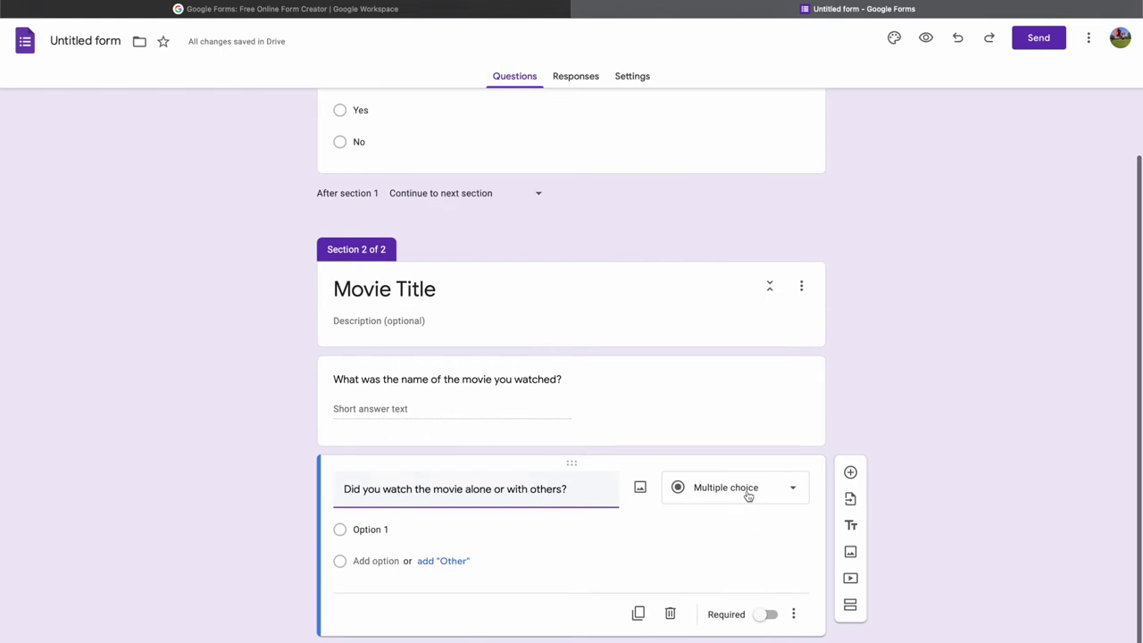
Give the alone-or-with-others question the two answer options "Alone" and "With Others"
click(398, 528)
text(Alone)
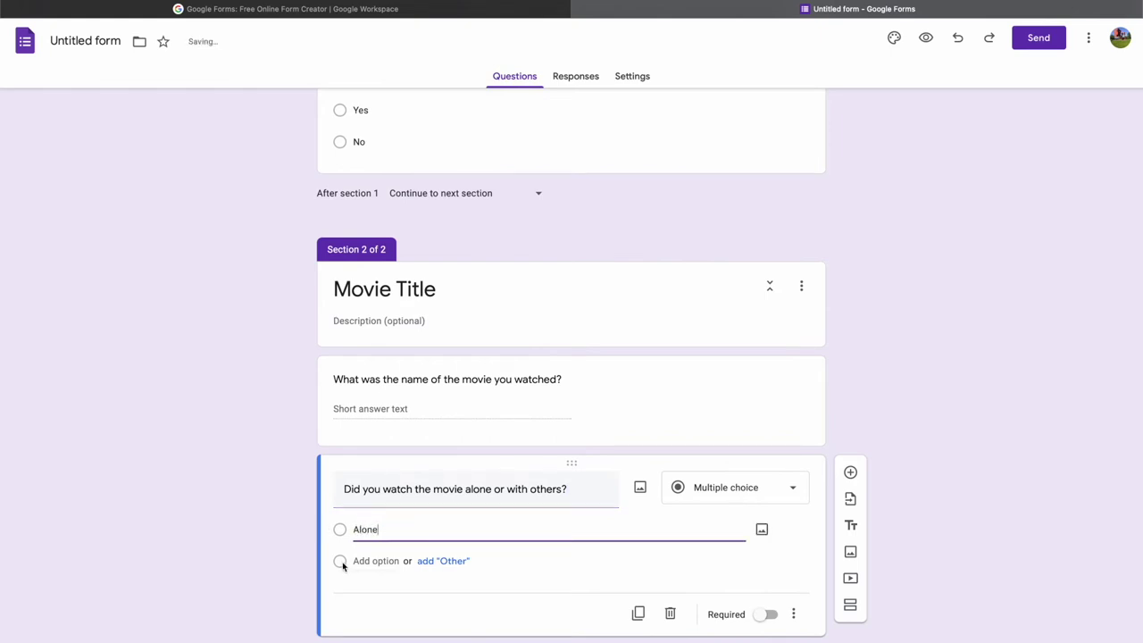
click(367, 561)
text(With)
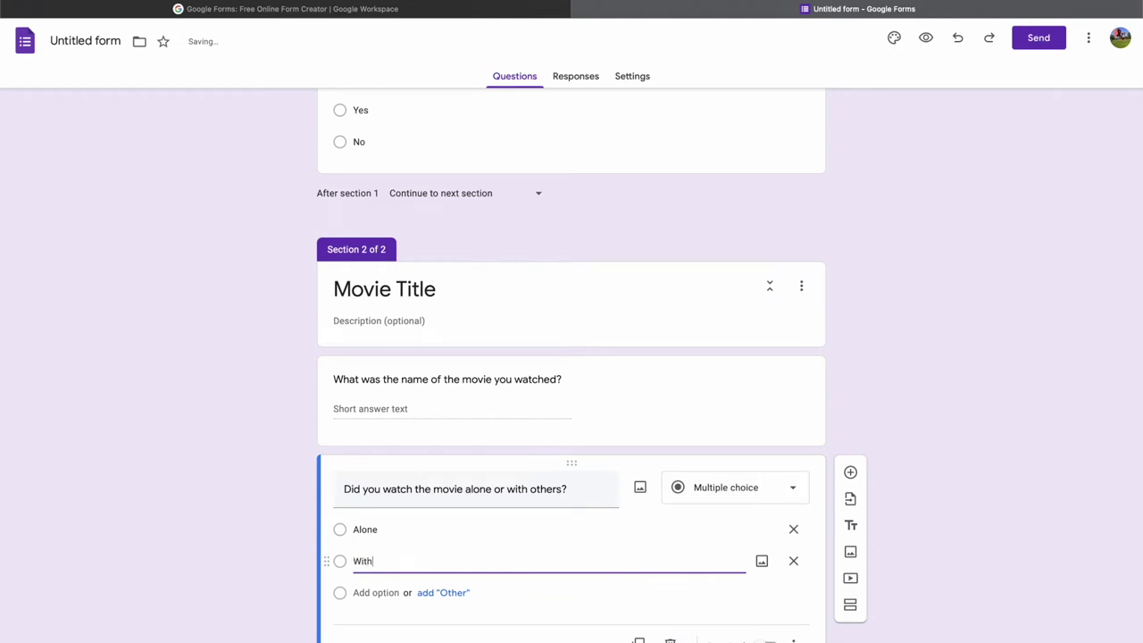
text( Others)
scroll(962, 426, down, 1)
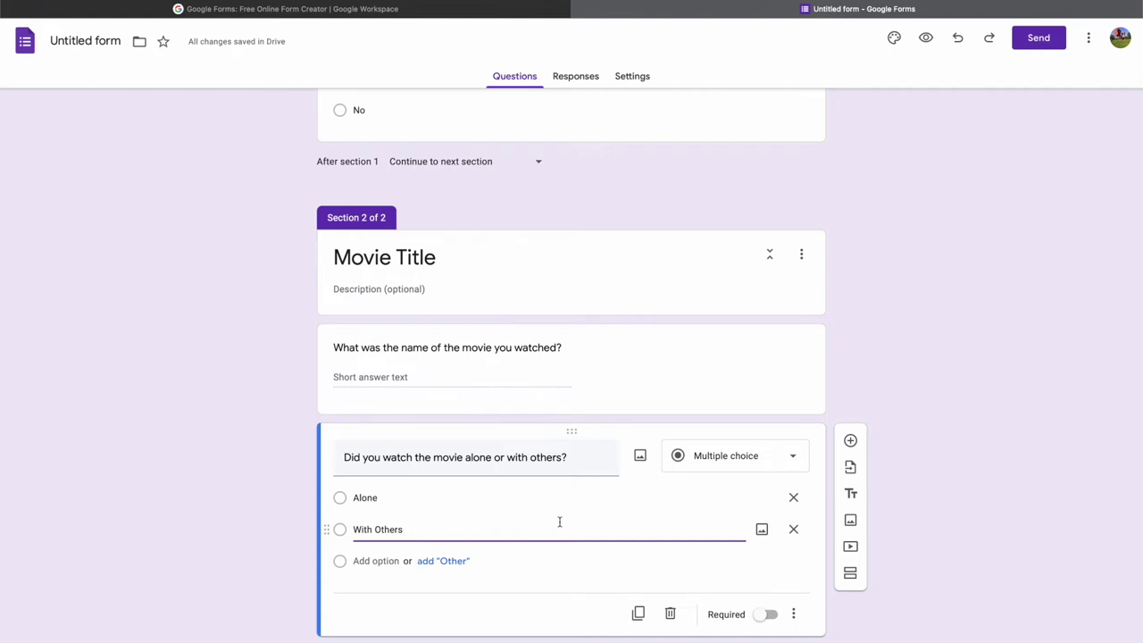
Add a third section after the alone-or-with-others question and title it "Watch Details"
scroll(584, 527, down, 1)
scroll(584, 527, down, 1)
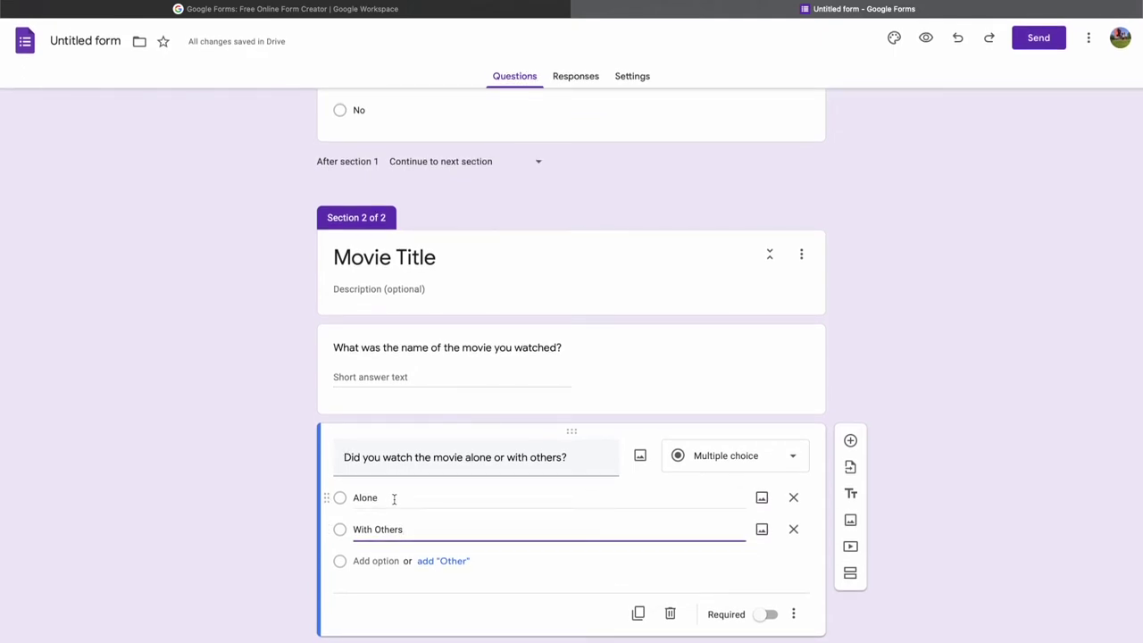
click(852, 574)
click(490, 578)
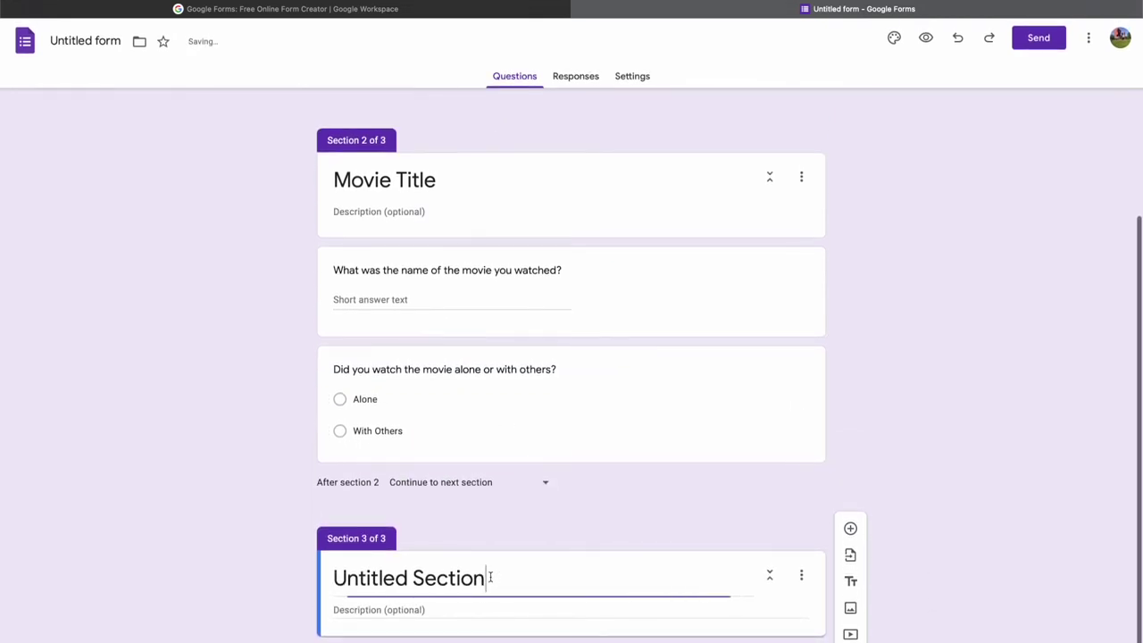
drag(489, 578, 222, 559)
text(Wat)
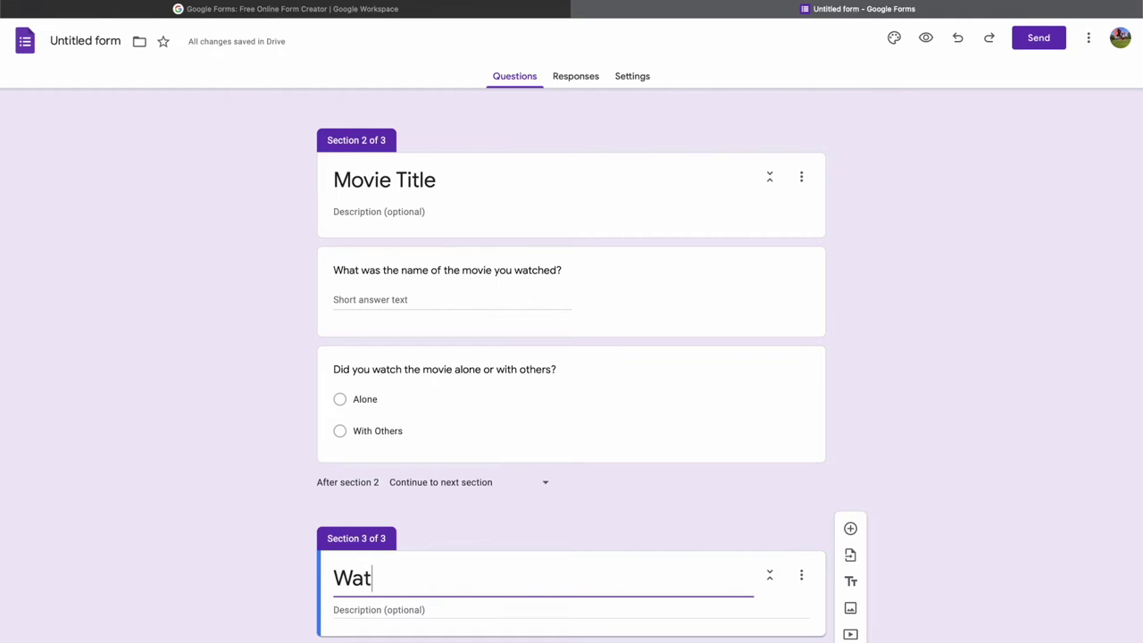
text(ch Details)
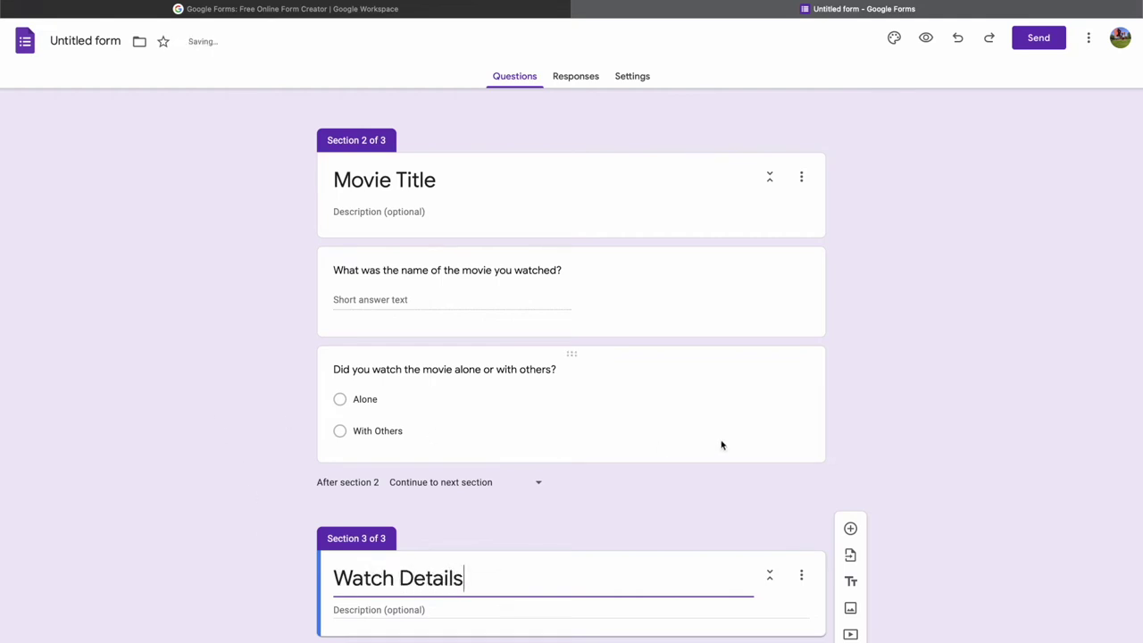
Add a question to the Watch Details section reading "How many people, including yourself, watched the movie?"
scroll(725, 451, down, 1)
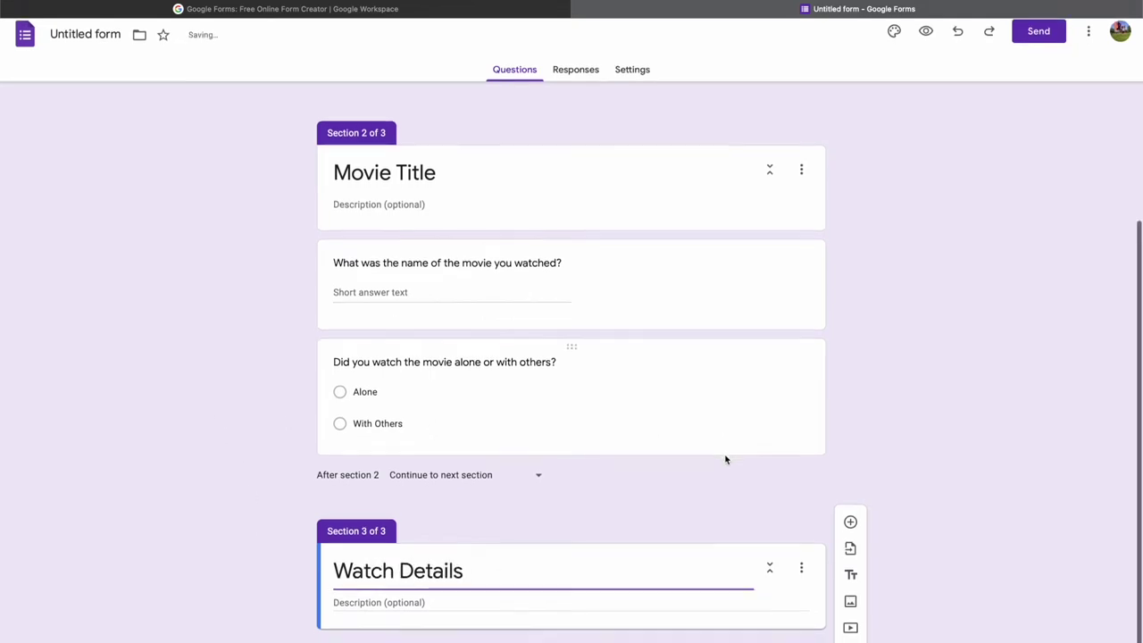
click(879, 530)
click(850, 528)
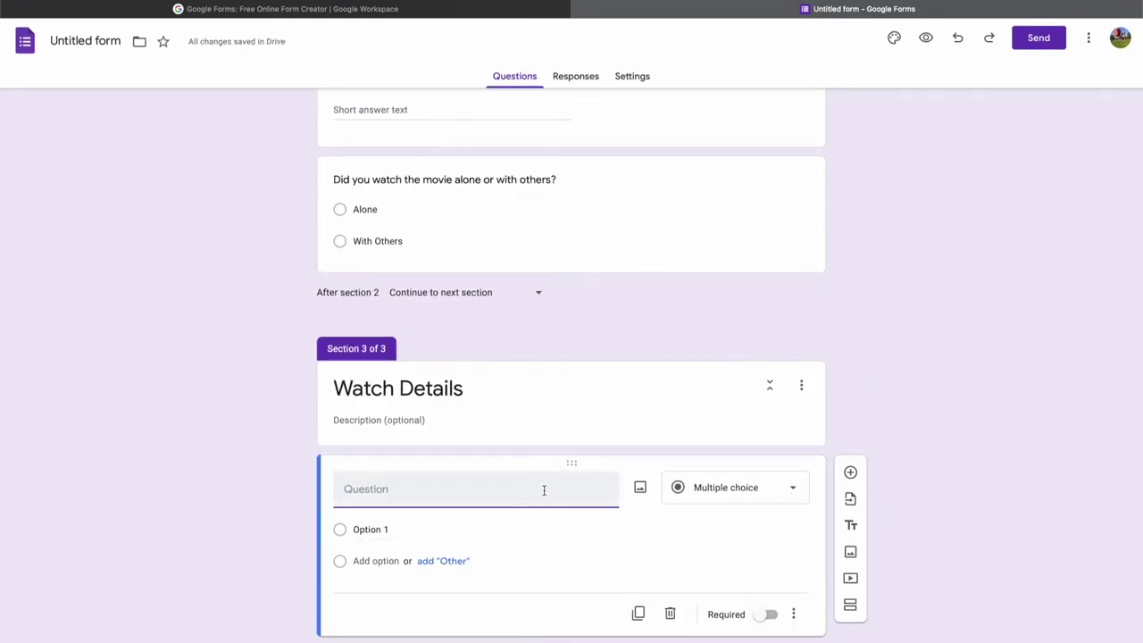
text(With how ma)
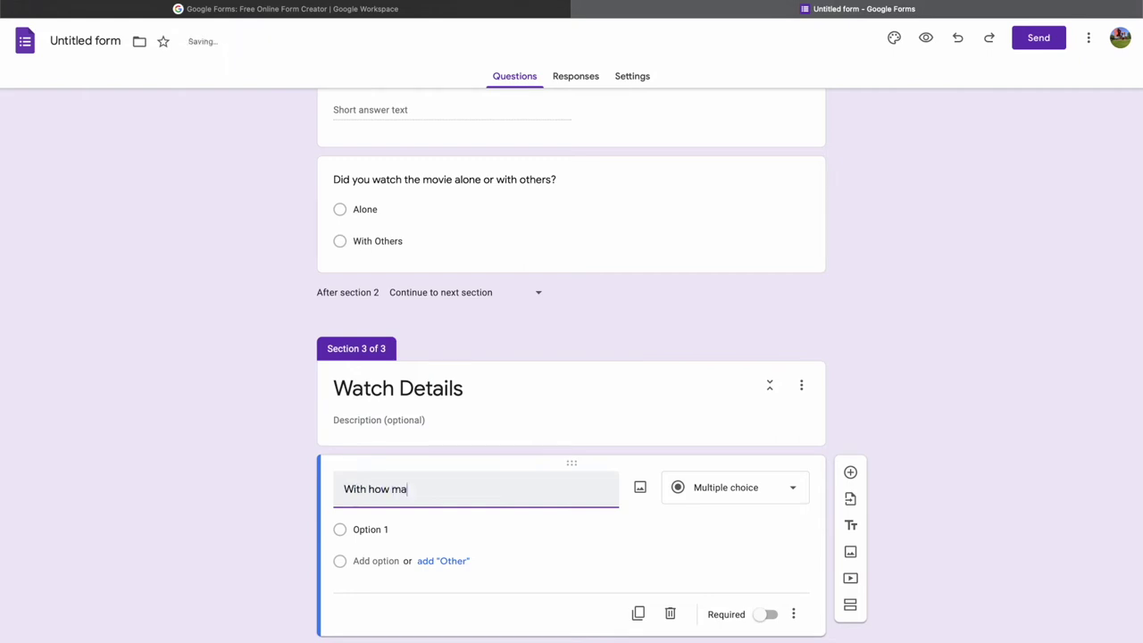
text(ny people, in)
key(ctrl+a)
text(How an)
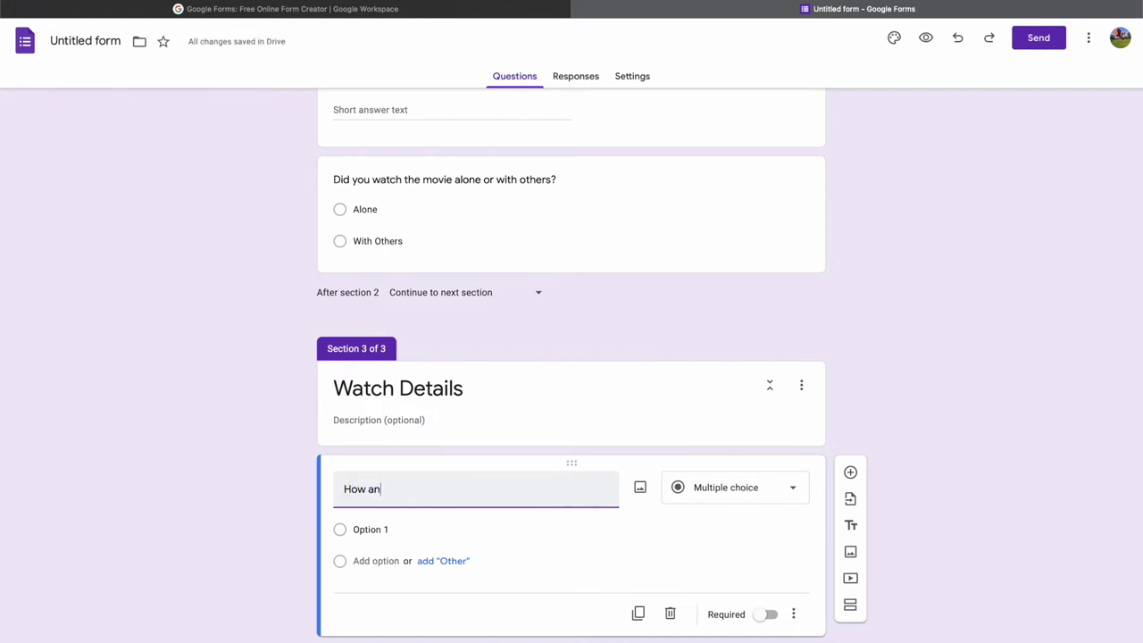
key(BackSpace)
key(BackSpace)
text(many people, including, yourself, watched the movie)
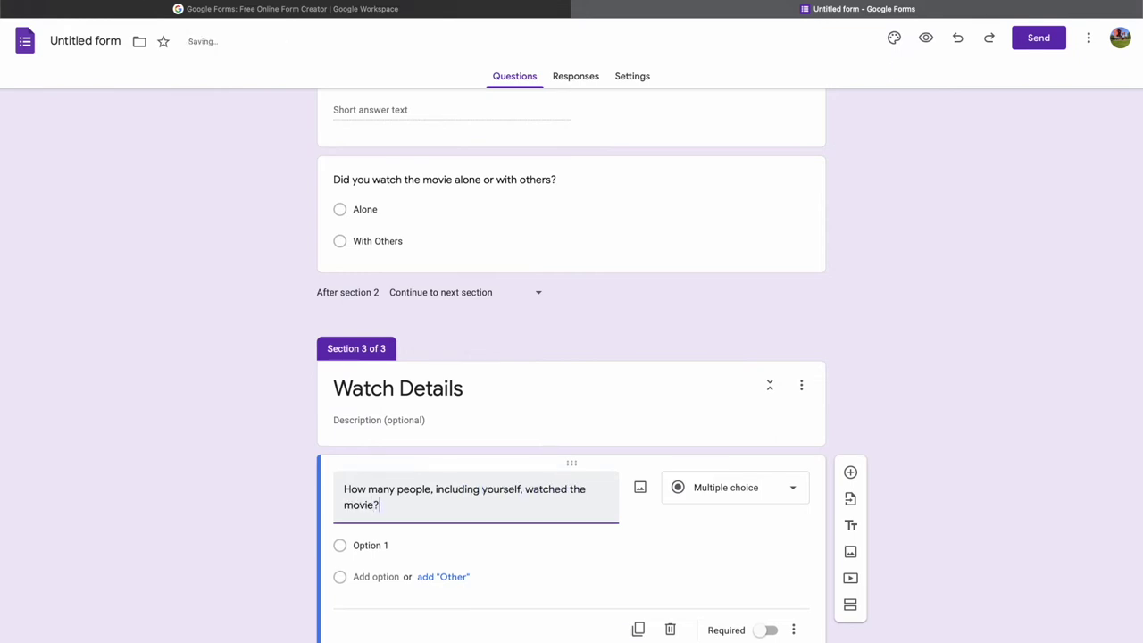
text(?)
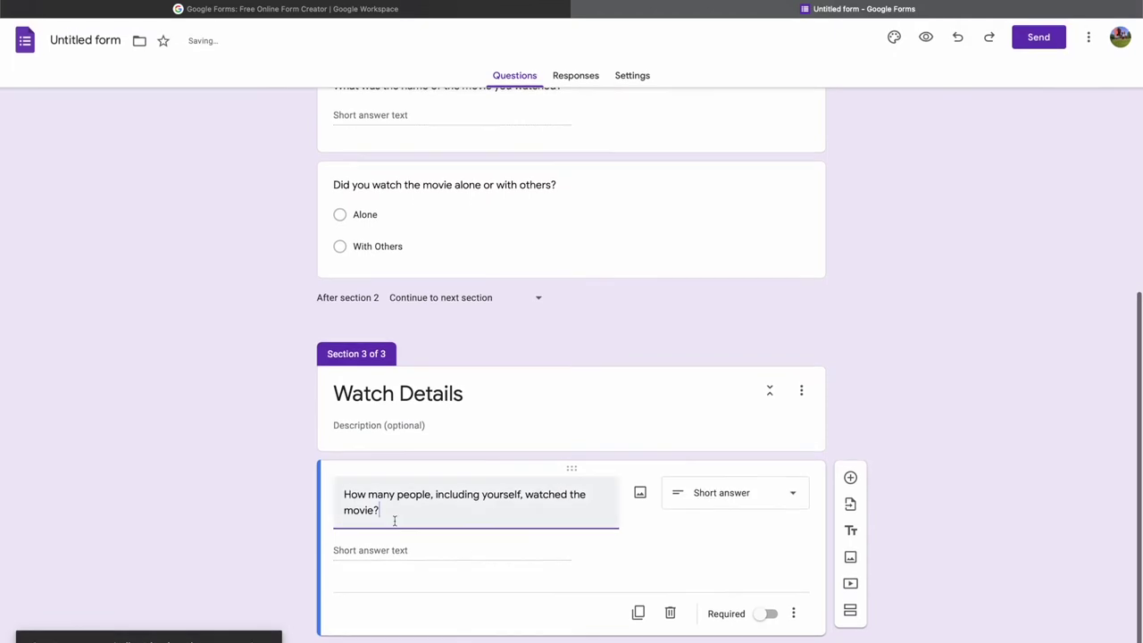
Make the how-many-people question multiple choice with the options 1, 2, 3, 4, 5 and 6+
click(756, 506)
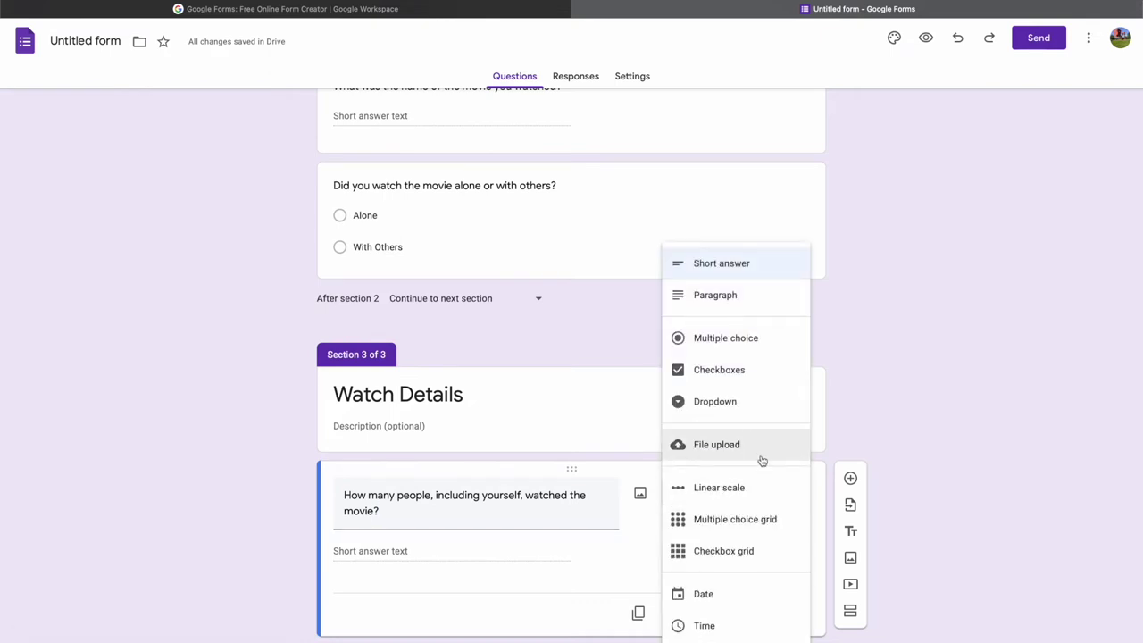
click(731, 338)
click(392, 551)
text(1)
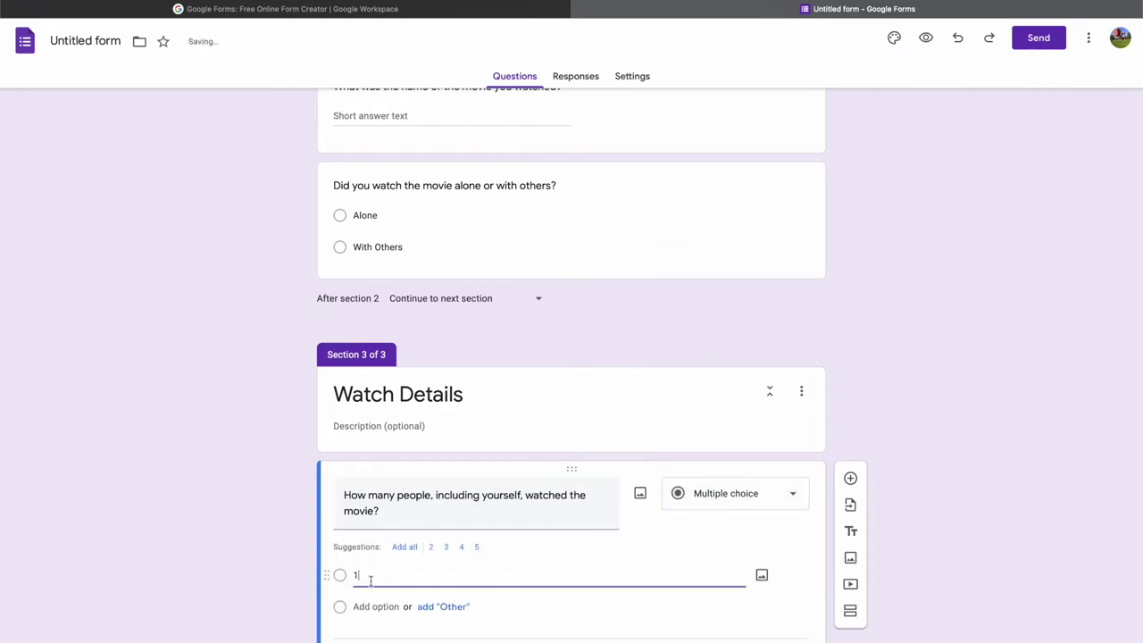
click(407, 547)
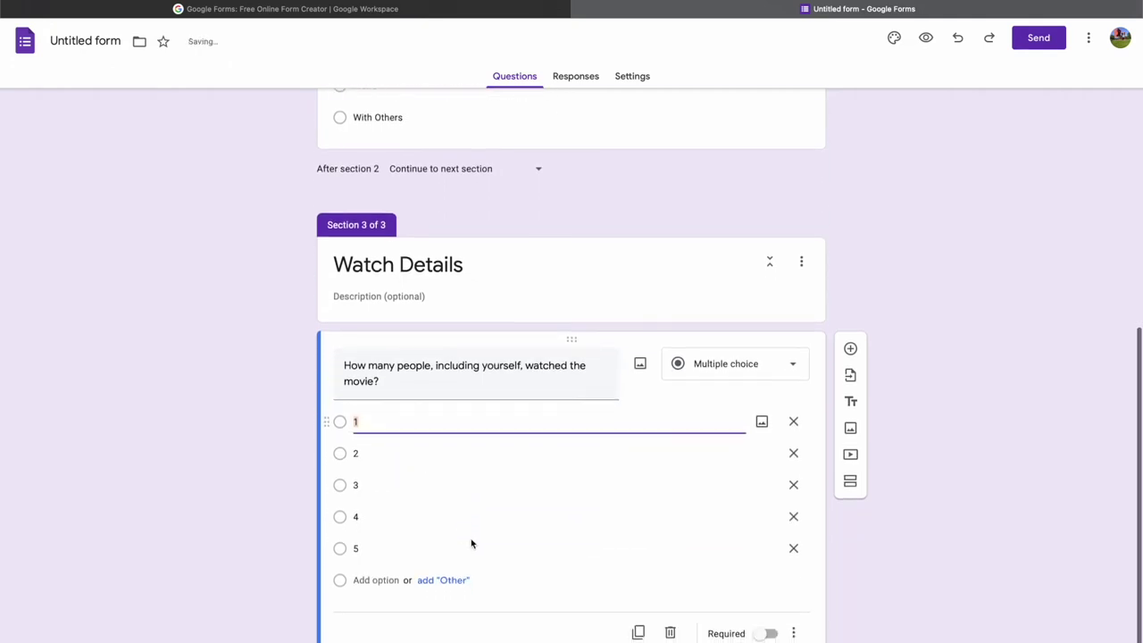
click(374, 580)
text(6)
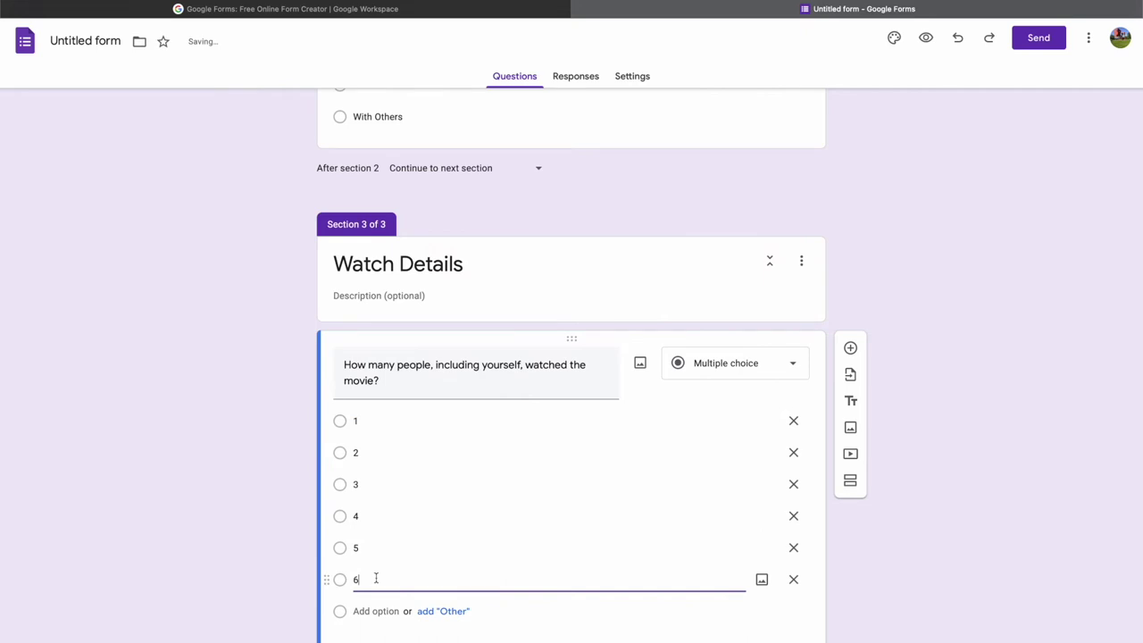
text(+)
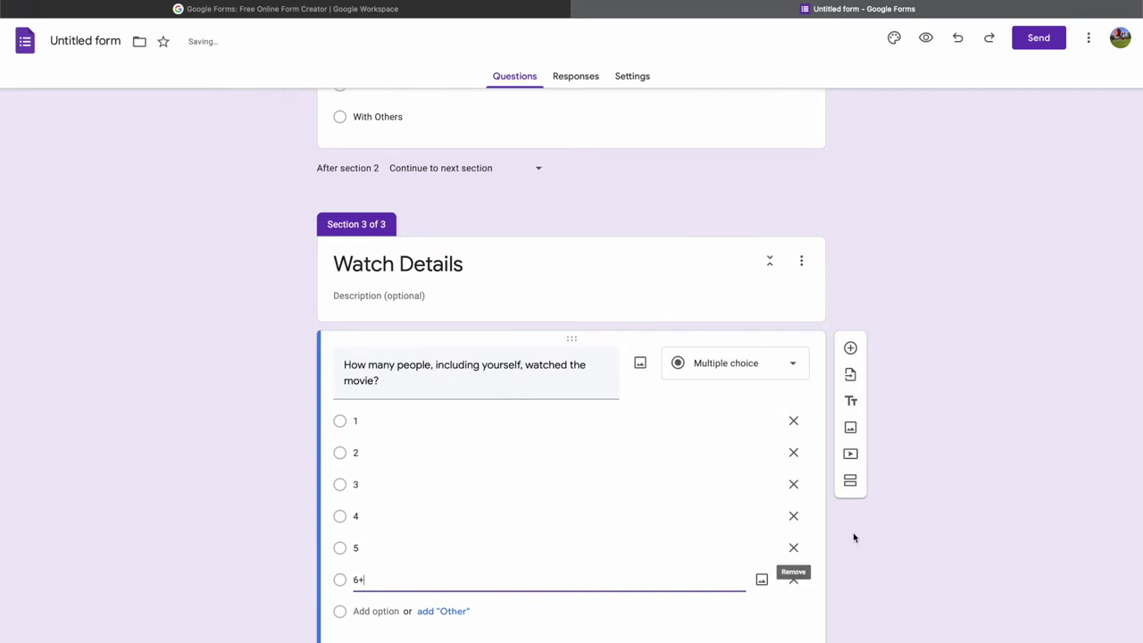
scroll(859, 538, down, 1)
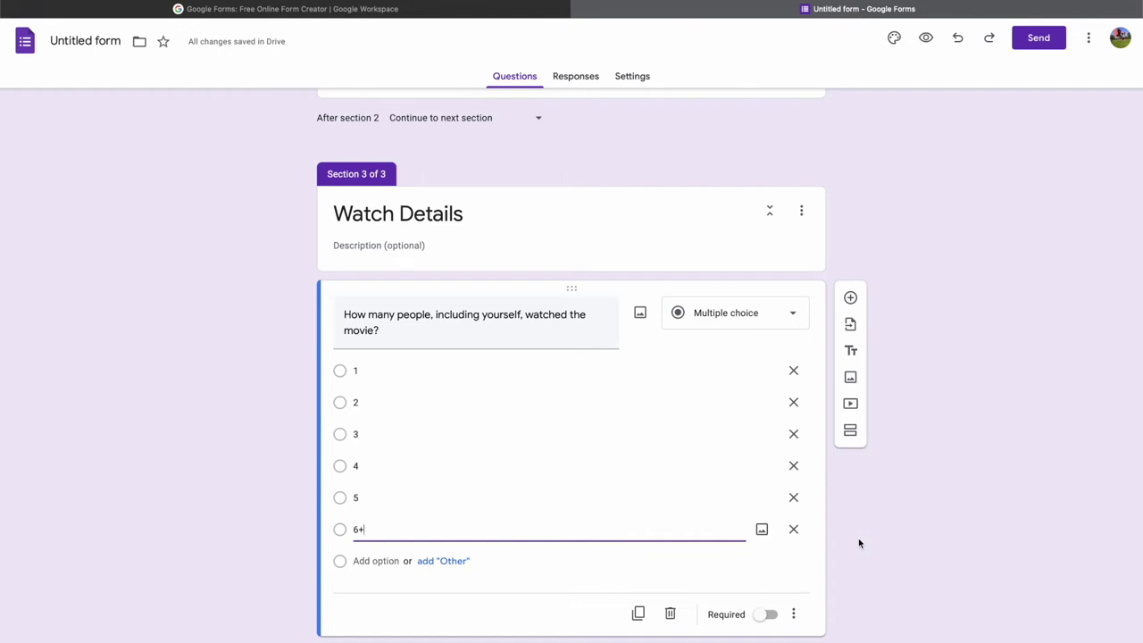
click(885, 534)
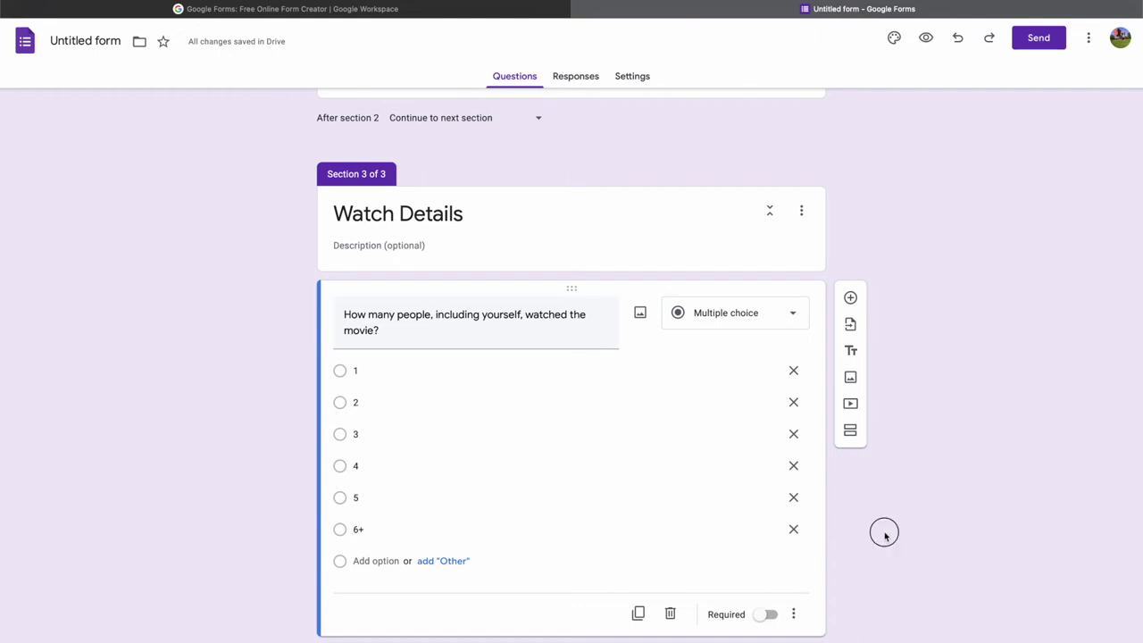
Turn on going to a section based on the answer for the question "Did you watch the movie alone or with others?"
scroll(885, 536, up, 4)
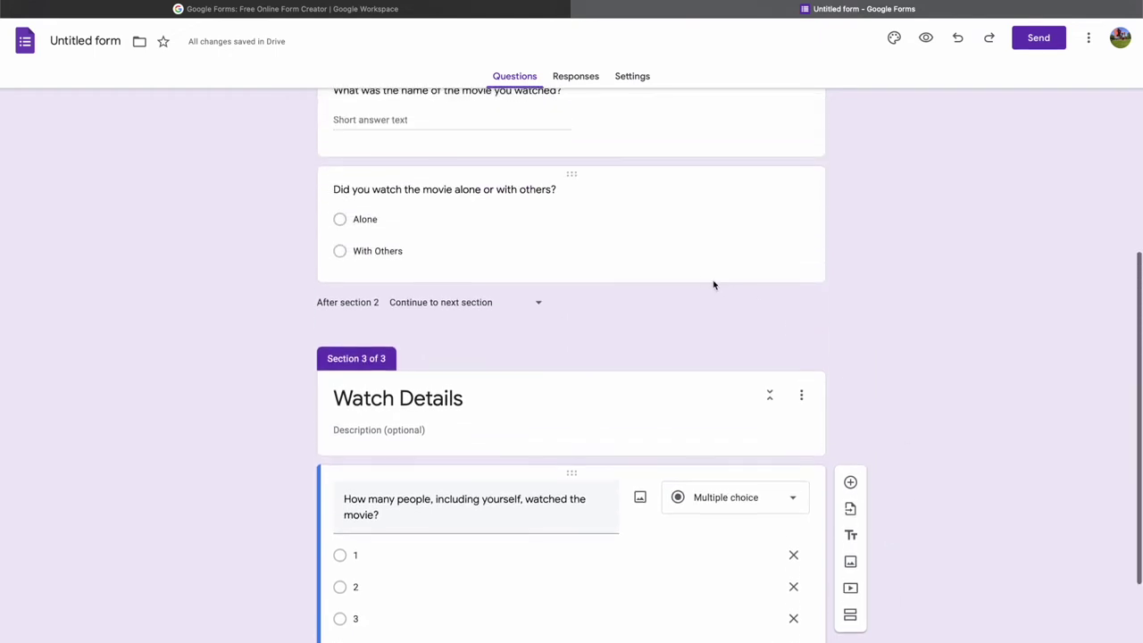
click(617, 212)
scroll(599, 298, down, 1)
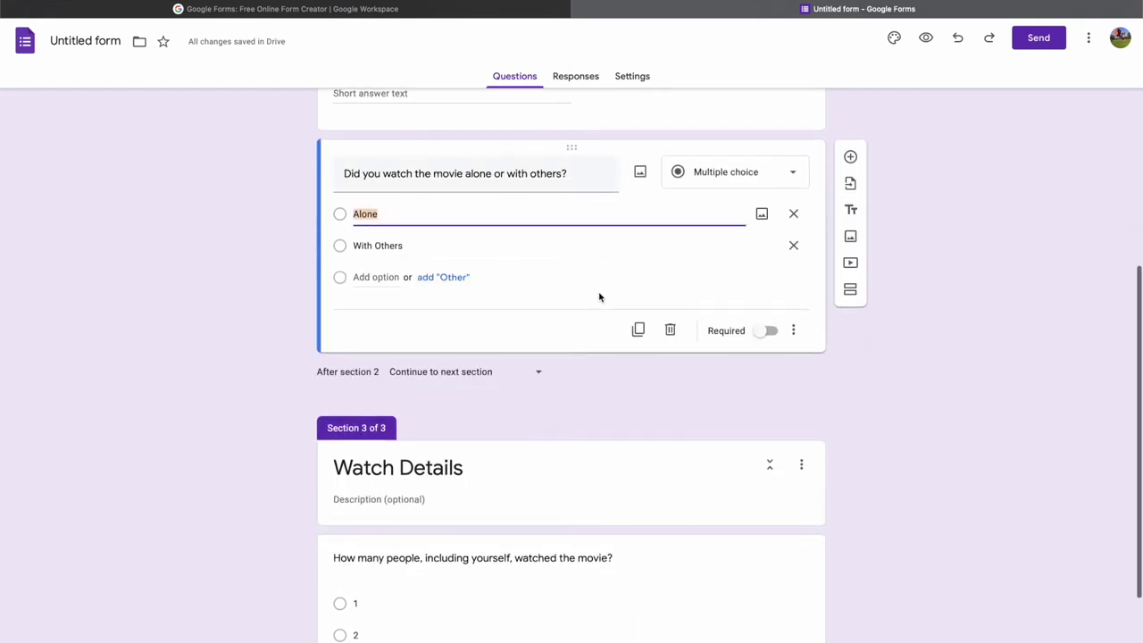
click(795, 331)
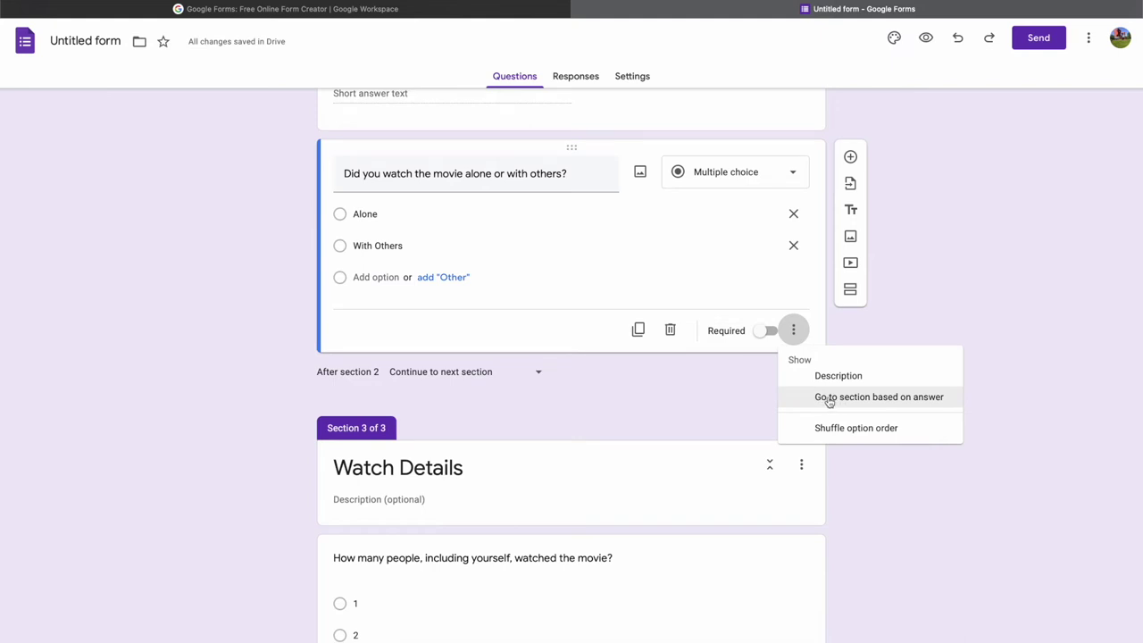
click(887, 403)
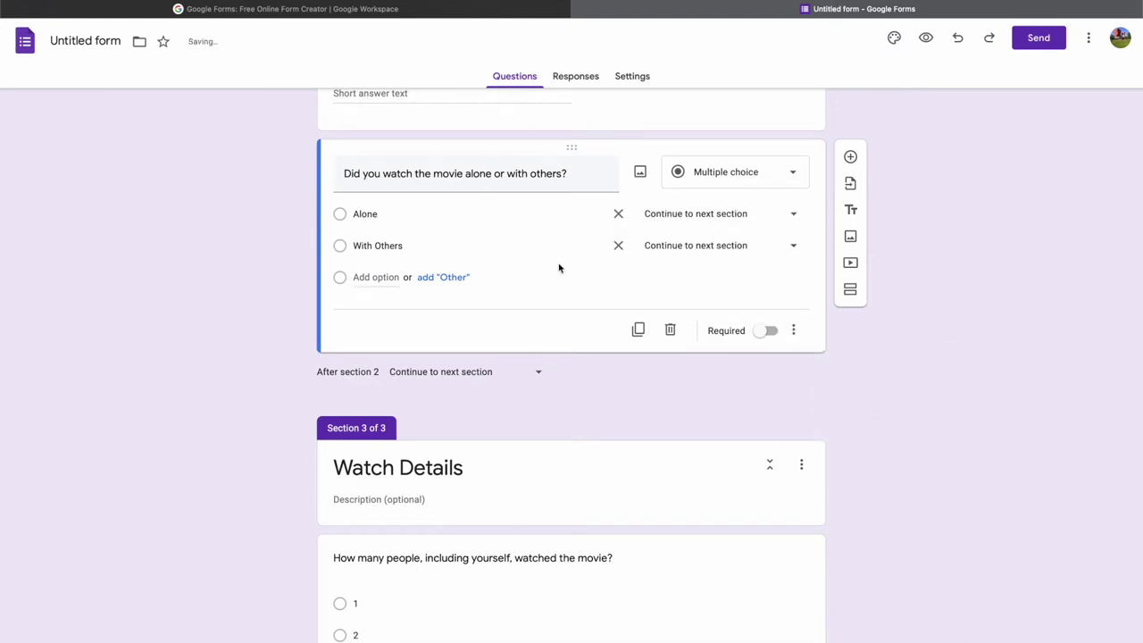
Route the answer Alone to Submit form and With Others to section 3 (Watch Details)
click(770, 222)
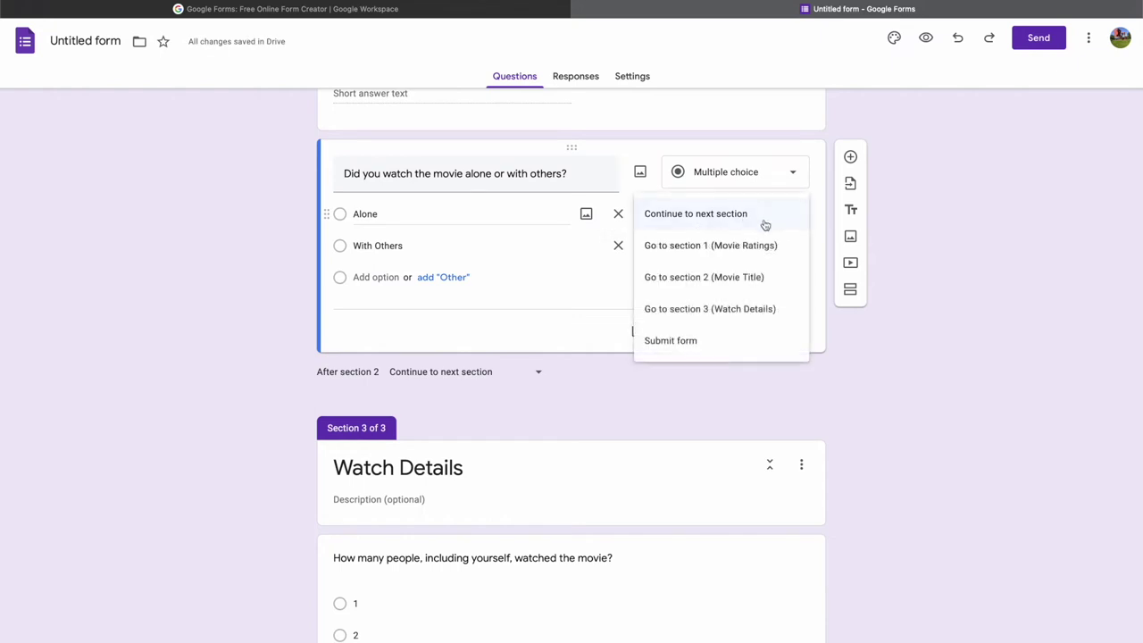
click(692, 343)
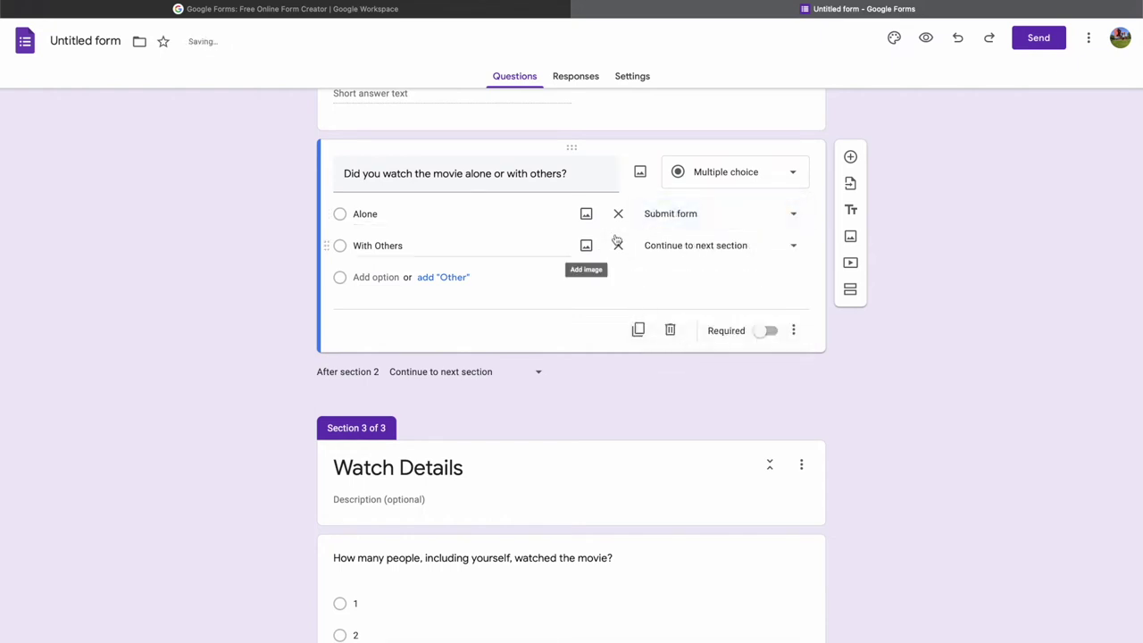
click(755, 250)
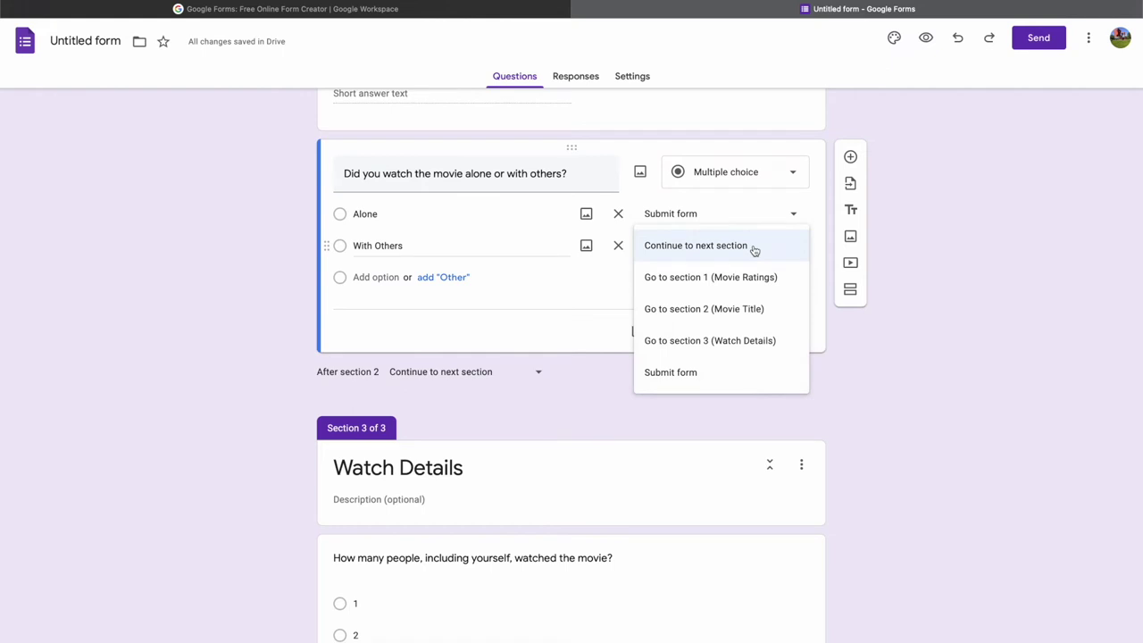
click(757, 345)
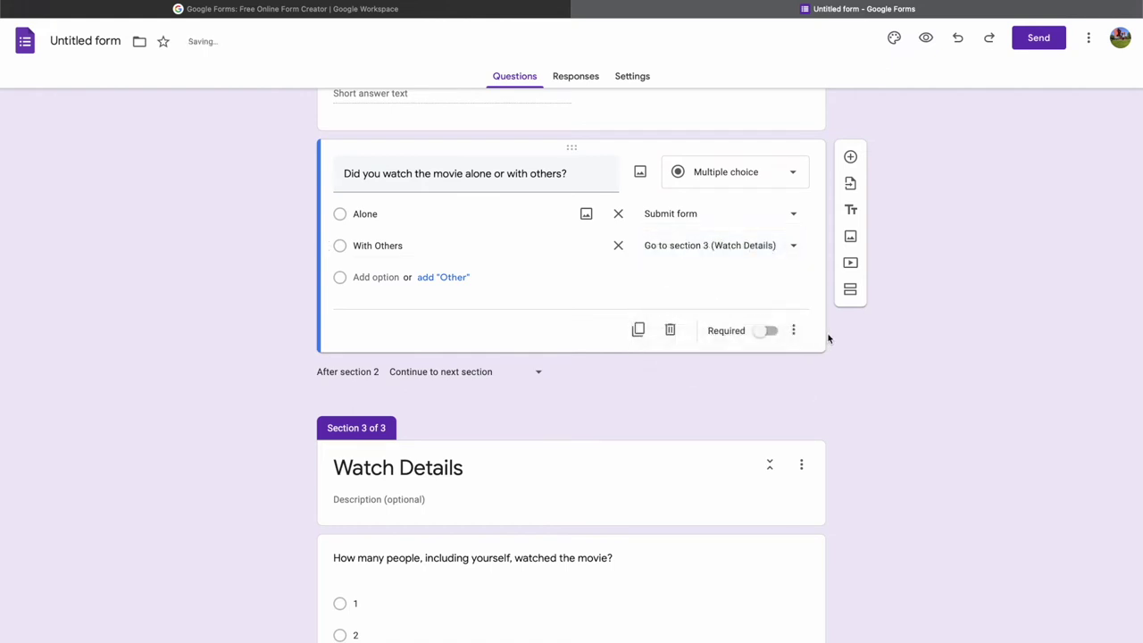
Add a new section after Watch Details and title it "Ratings"
scroll(829, 338, down, 4)
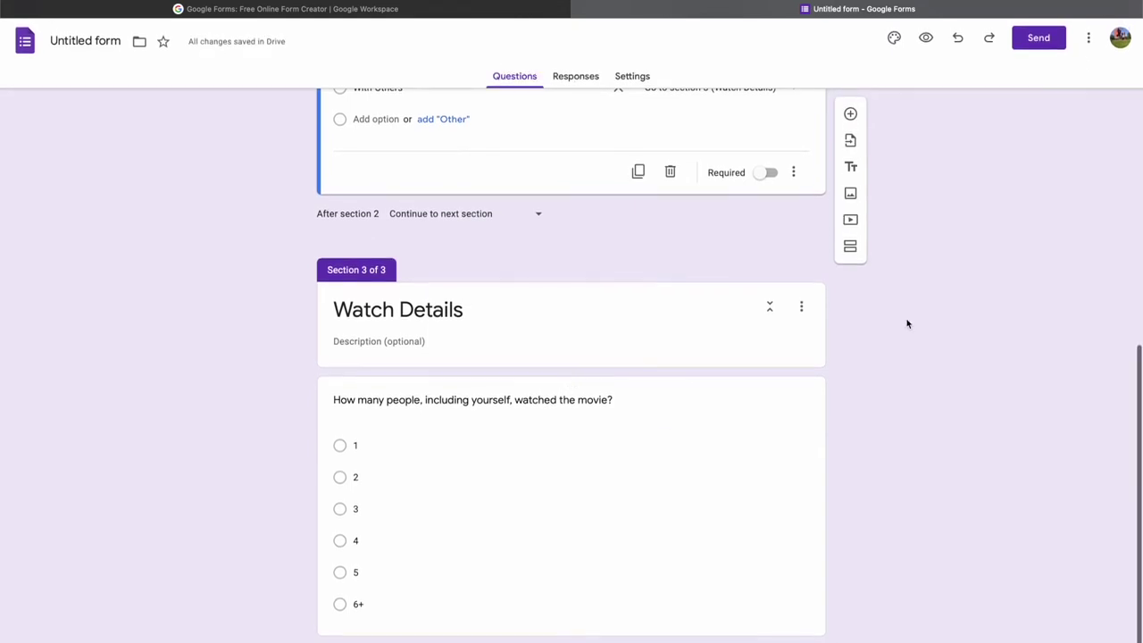
click(783, 475)
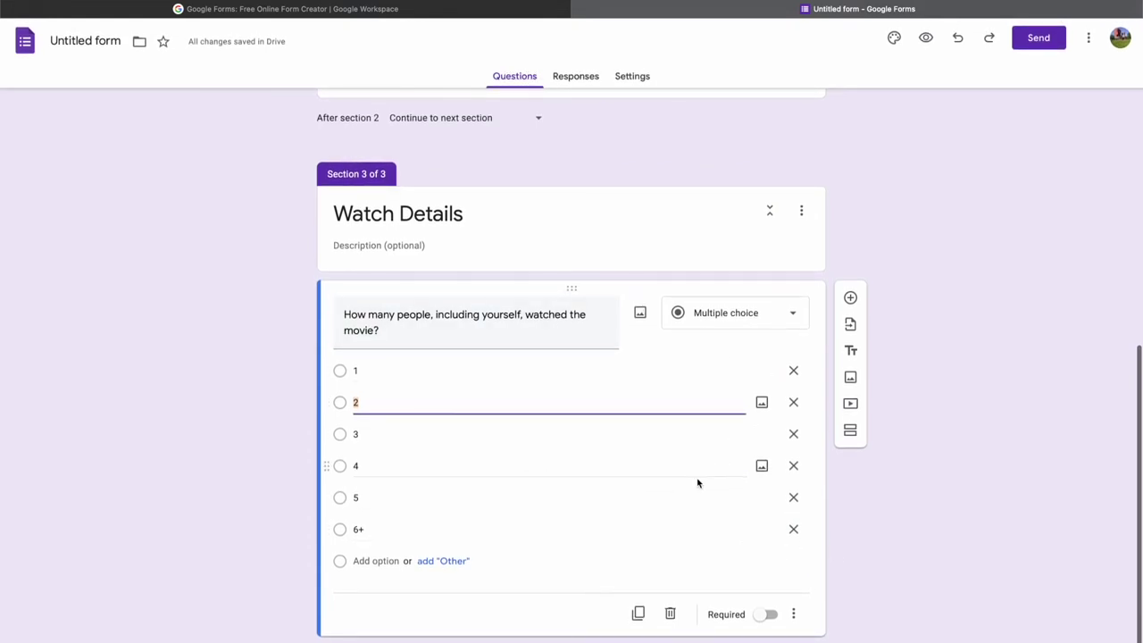
click(850, 429)
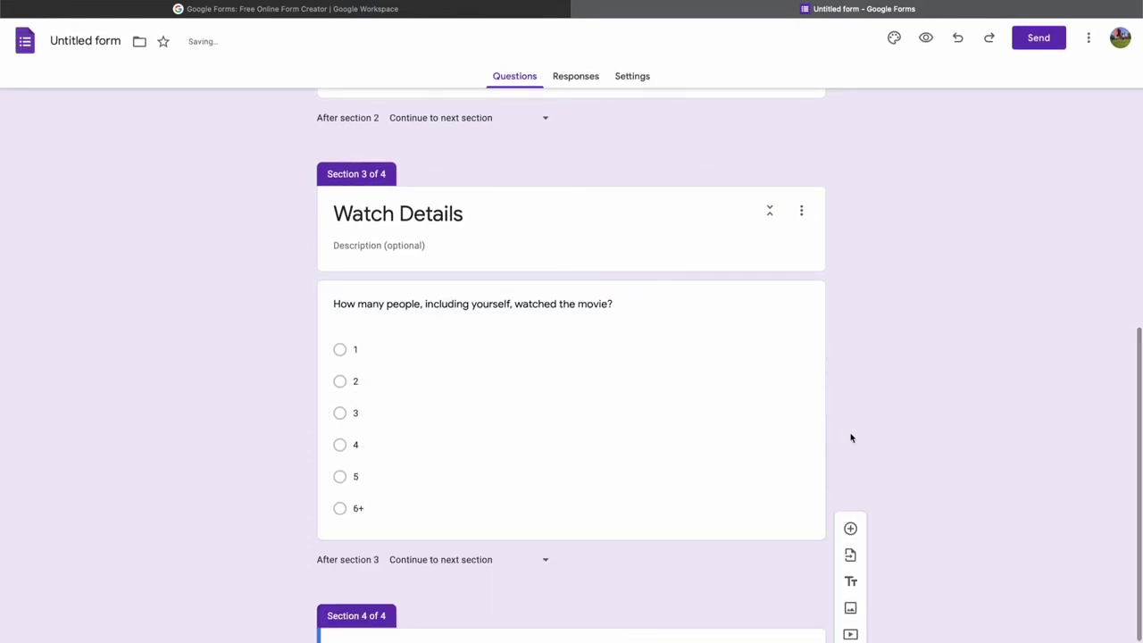
click(474, 576)
drag(485, 578, 311, 563)
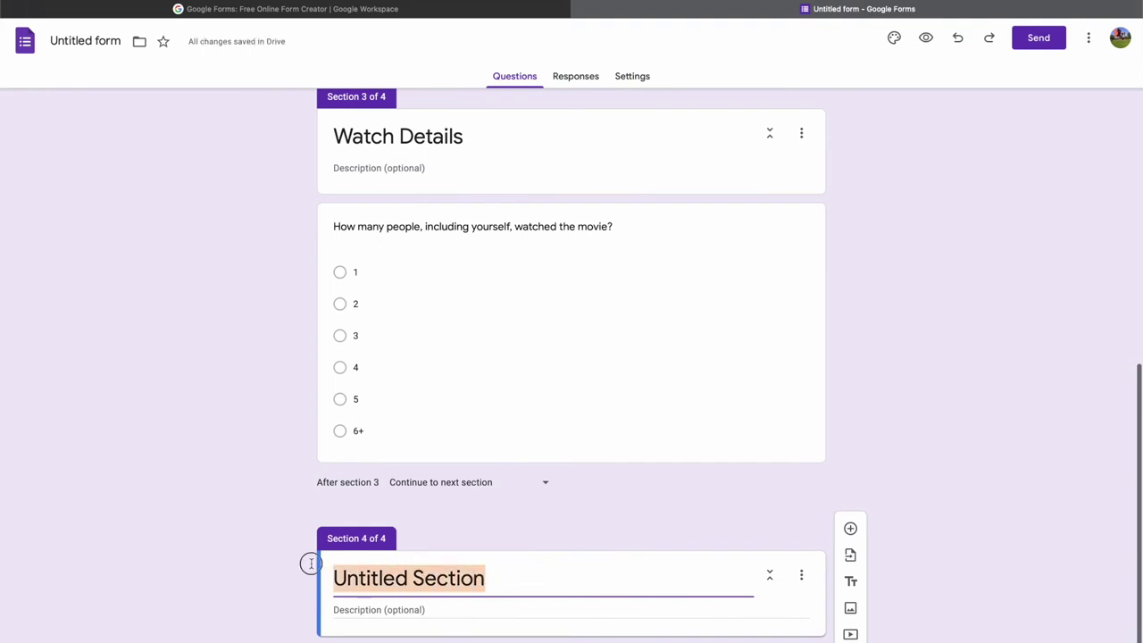
text(Rate)
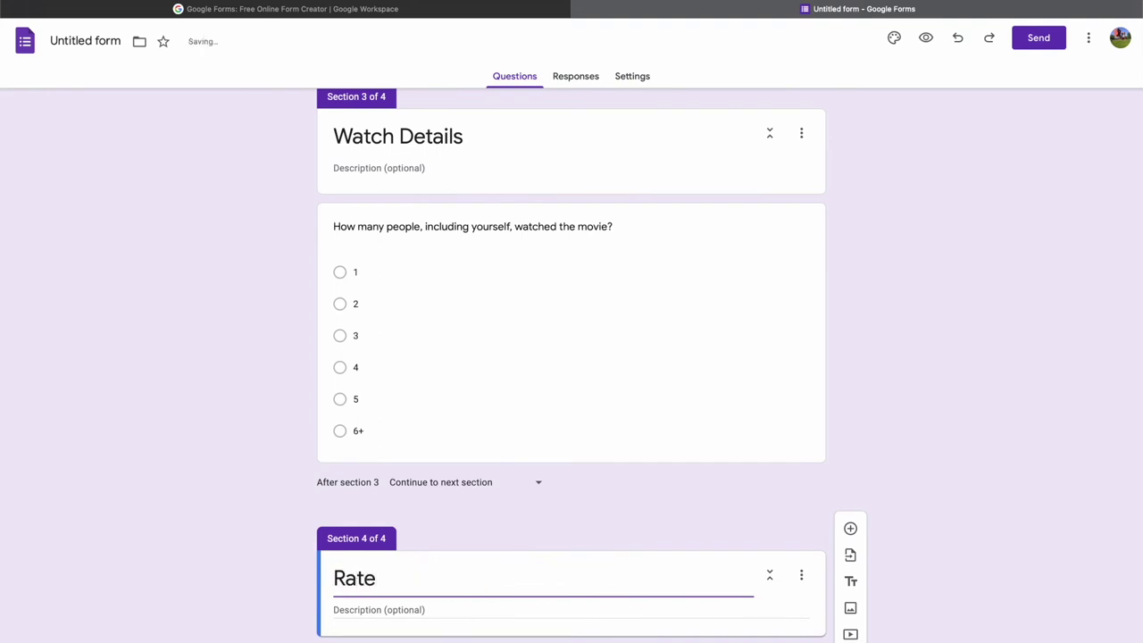
key(BackSpace)
text(ings)
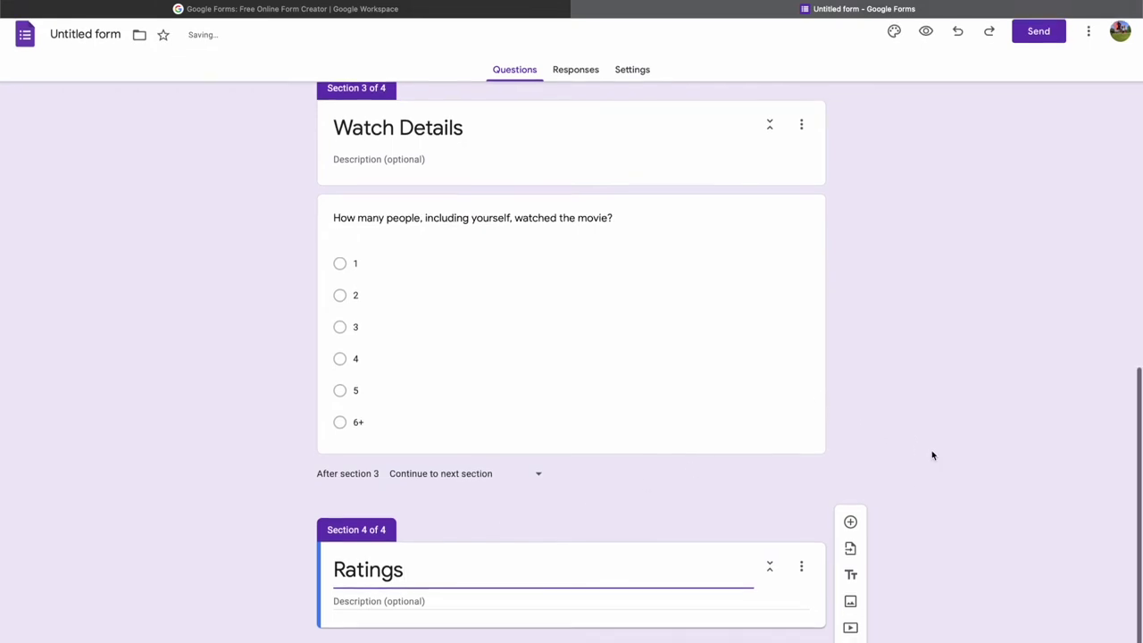
Add a question to the Ratings section reading "Indicate below the degree to which you liked the acting in the movie."
click(850, 528)
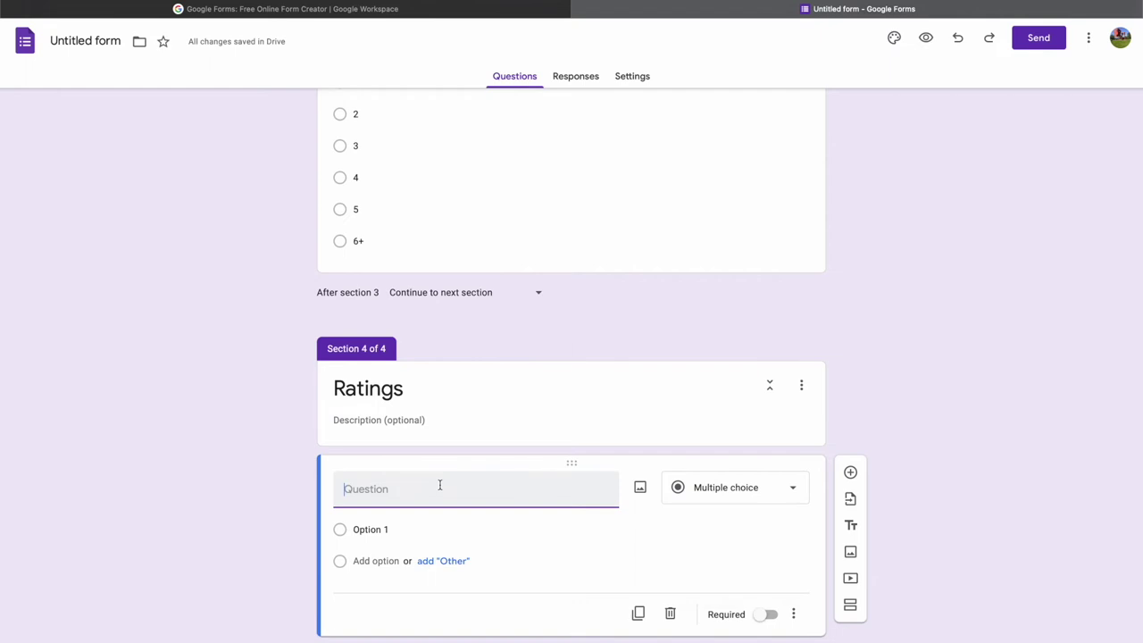
text(H)
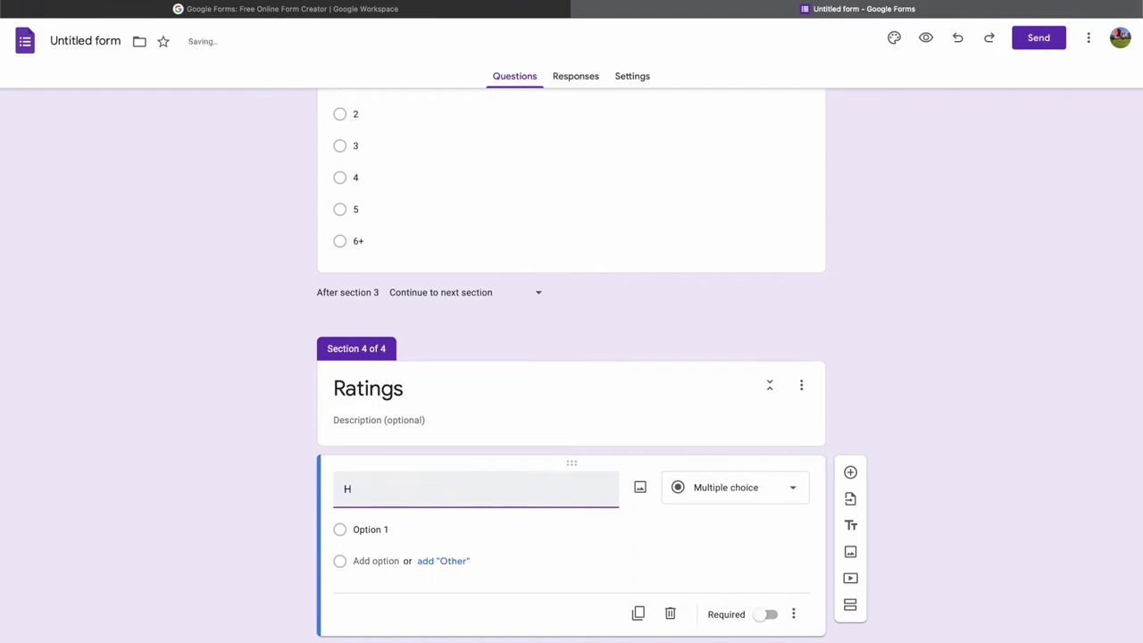
key(BackSpace)
text(Indicate below the )
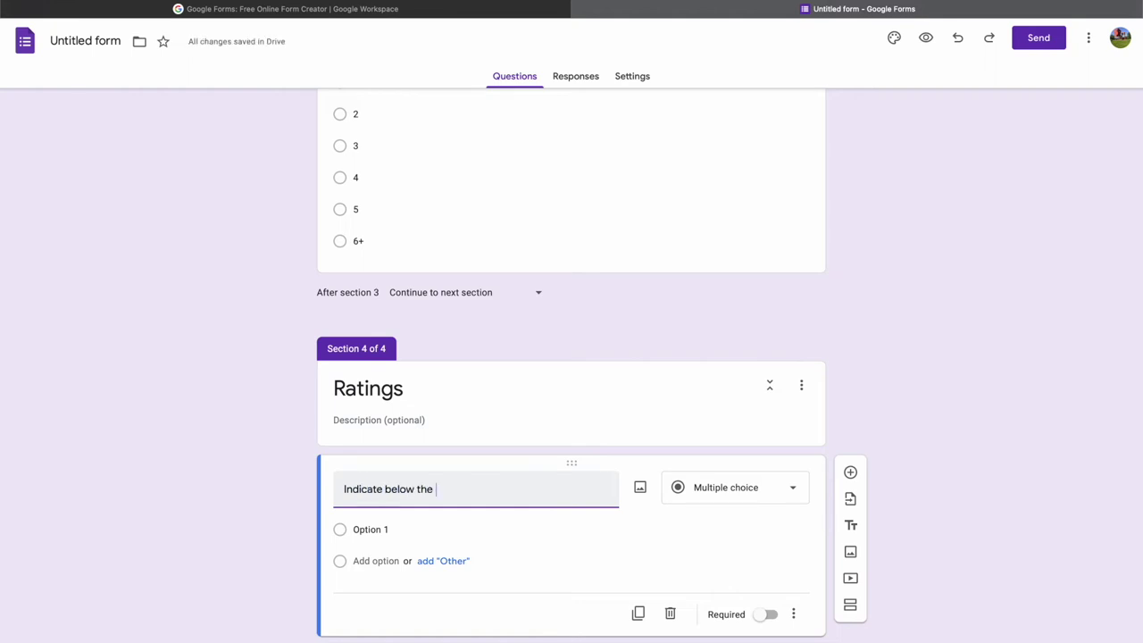
text(degree to whic)
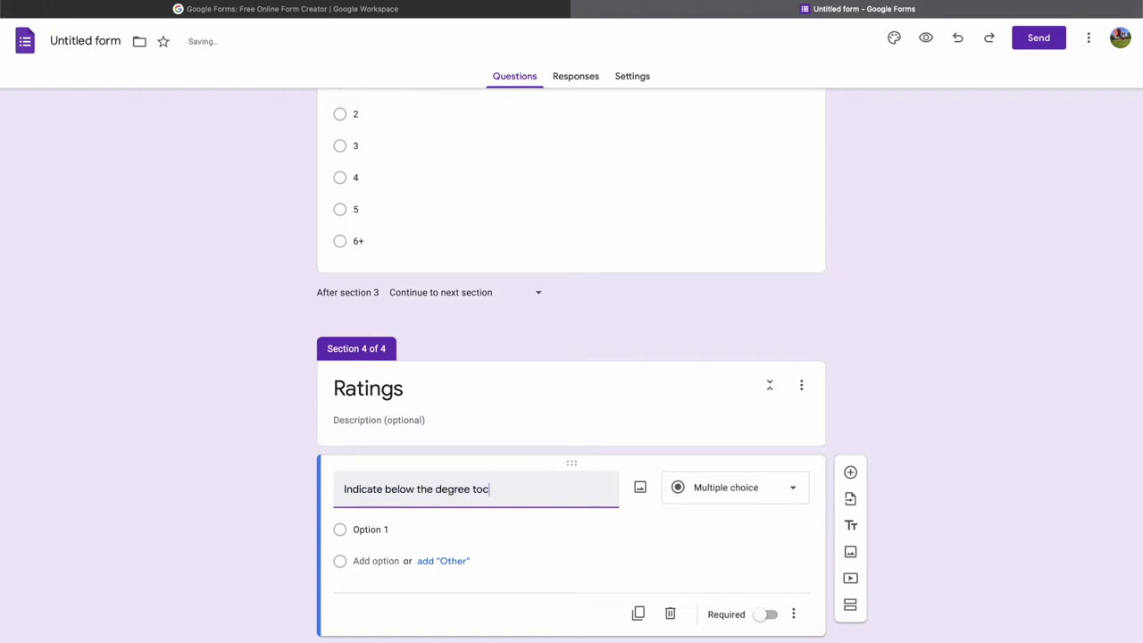
text(h you liked the)
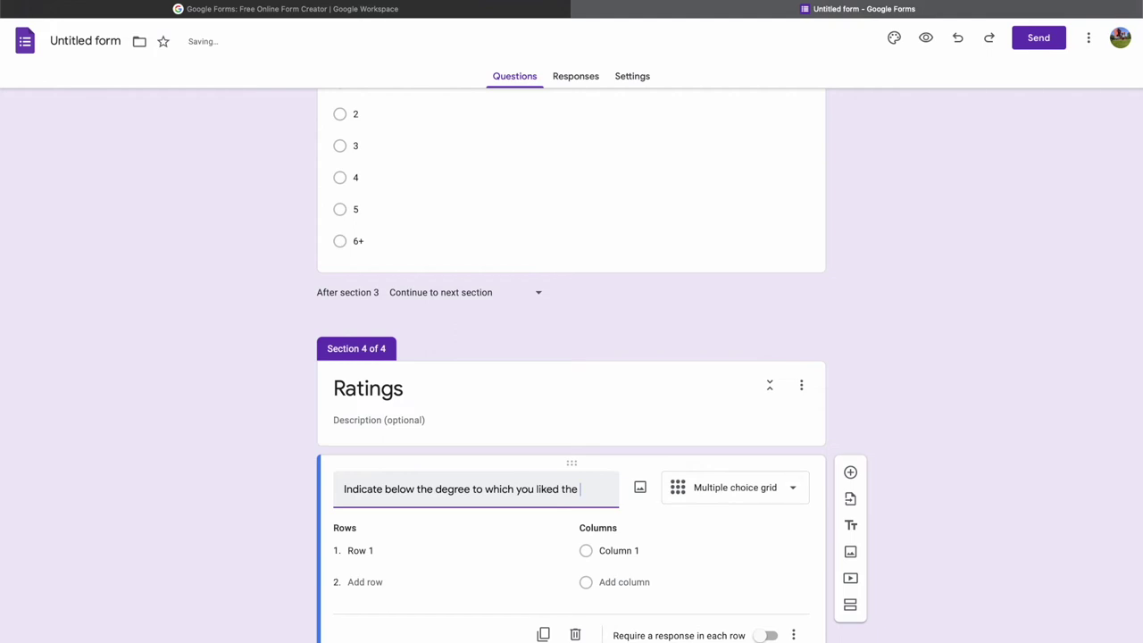
text( acting in te)
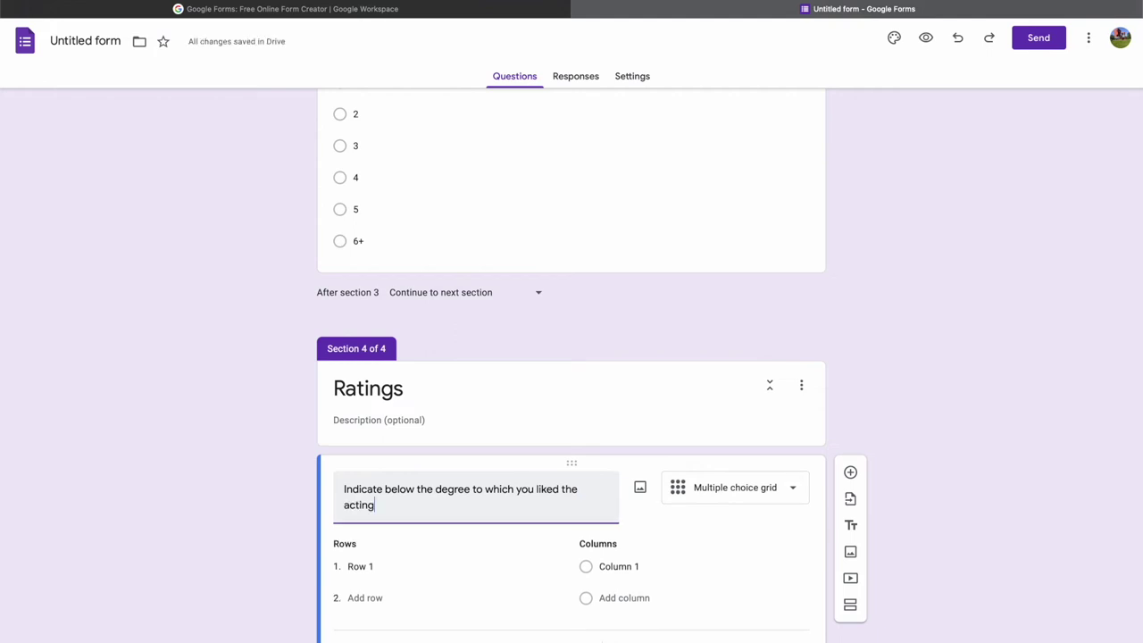
key(BackSpace)
text(he movie)
key(BackSpace)
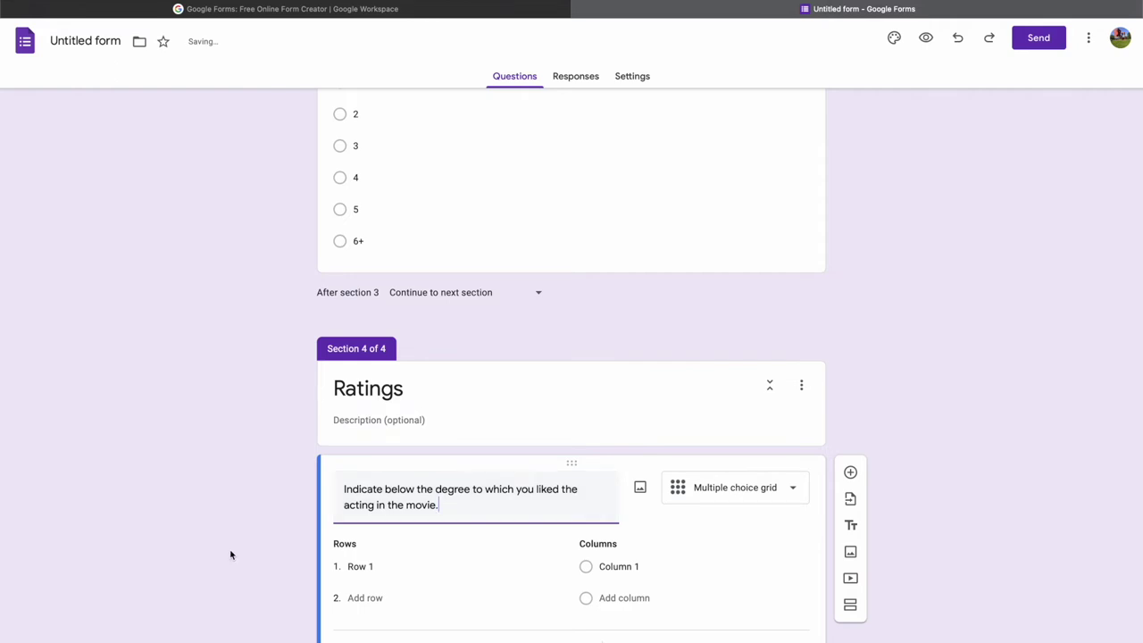
Make the acting question a linear scale, labelling 1 as "Disliked acting" and 5 as "Loved the acting"
scroll(234, 554, down, 1)
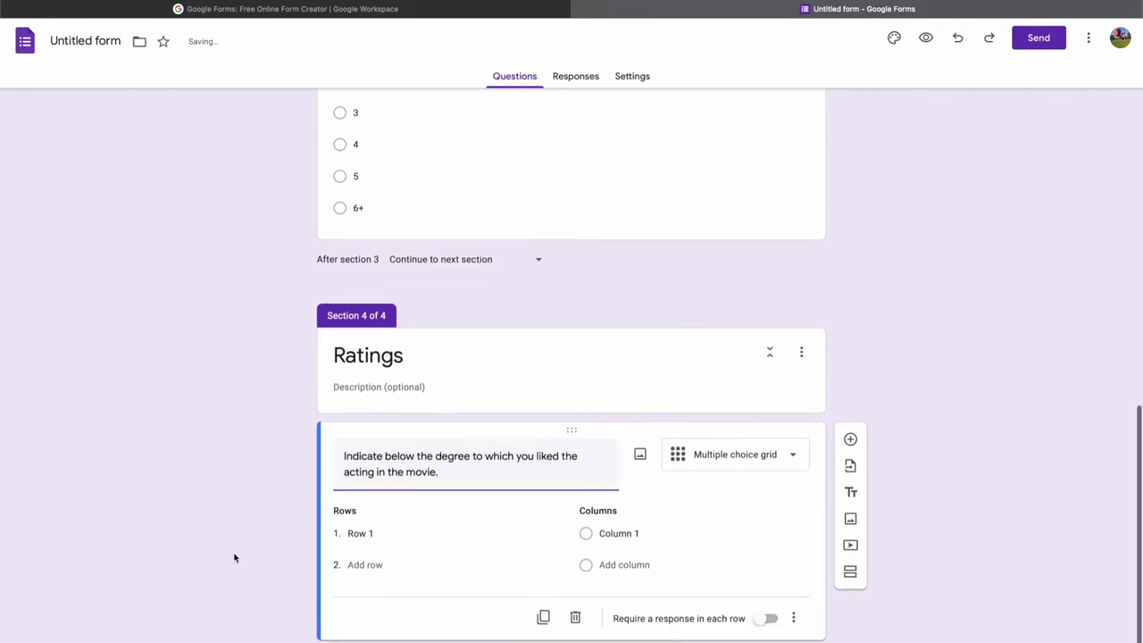
click(791, 455)
click(754, 423)
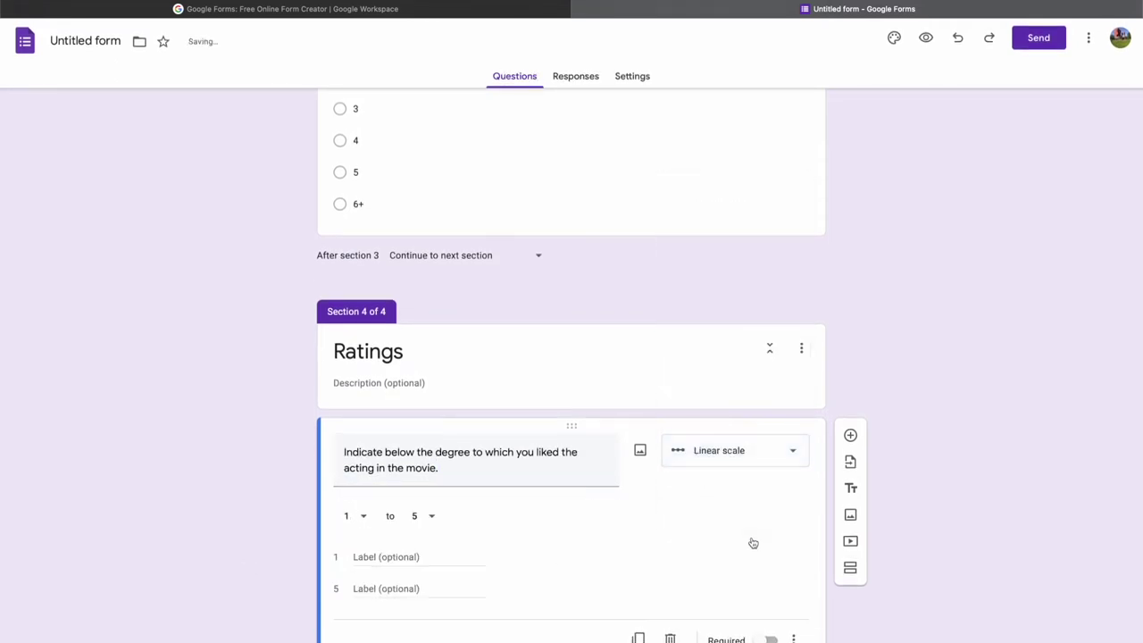
click(411, 530)
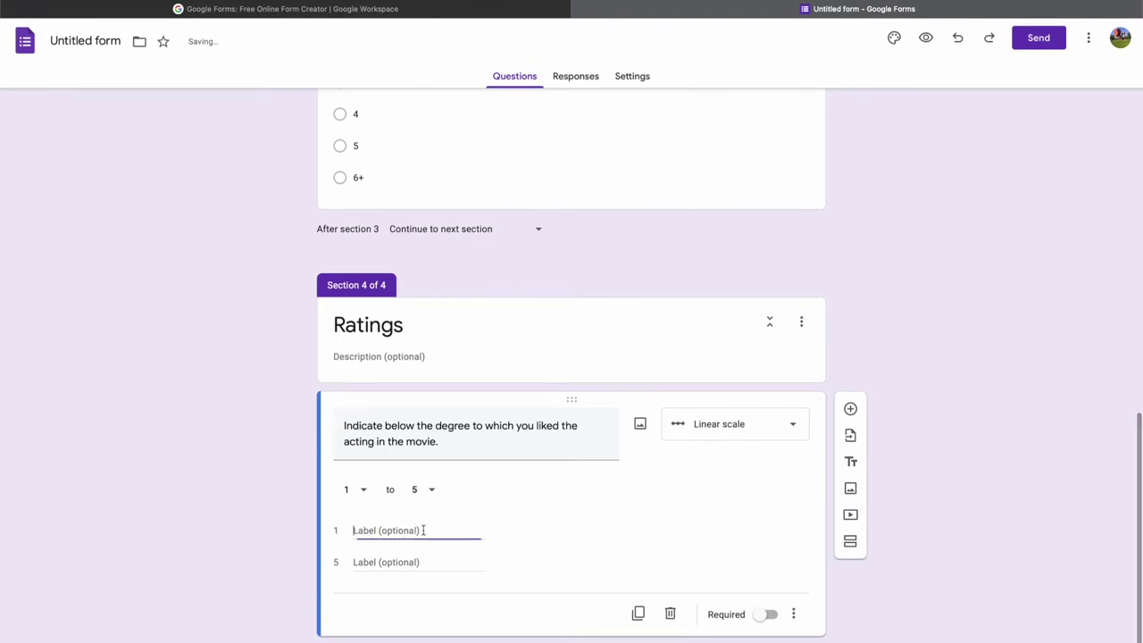
text(Did)
text(s)
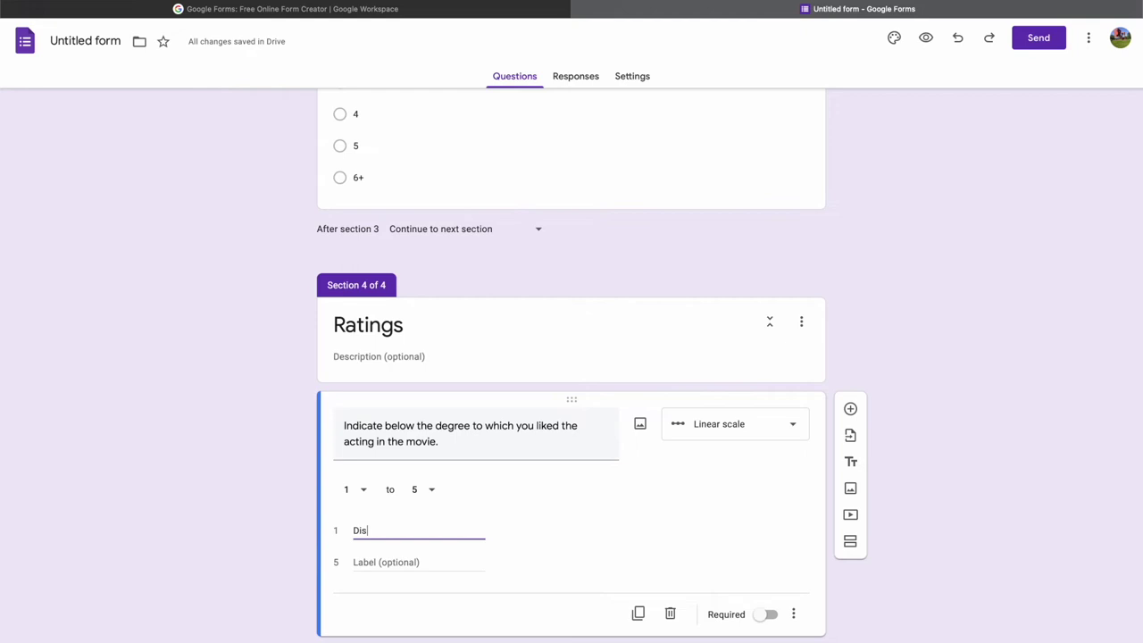
text(liked a)
click(424, 562)
text(Loved the acting)
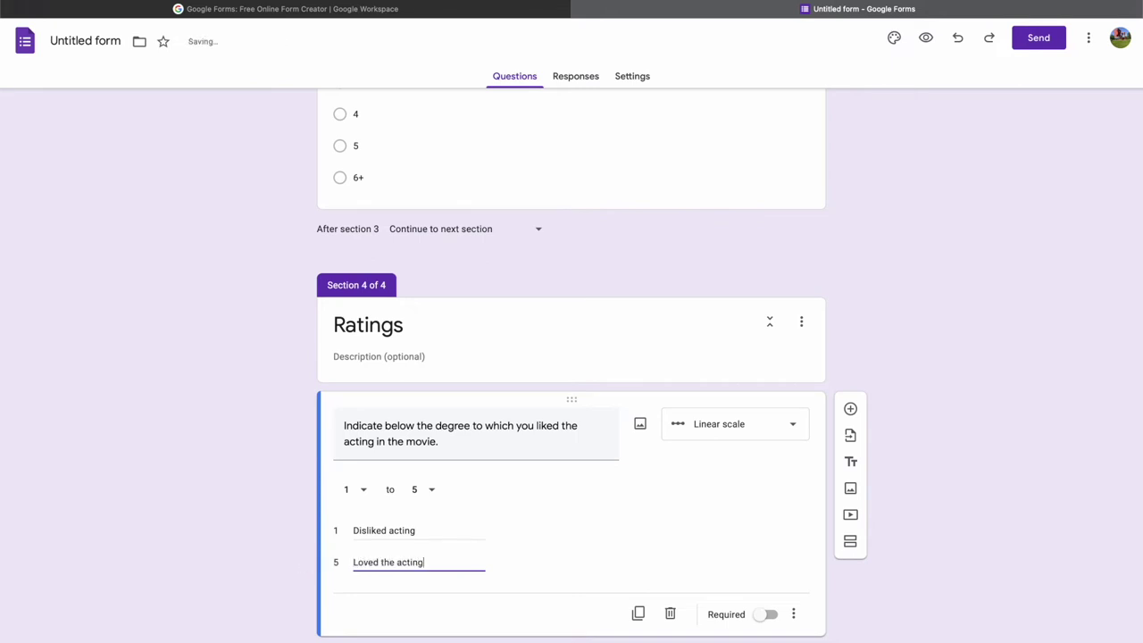
click(437, 492)
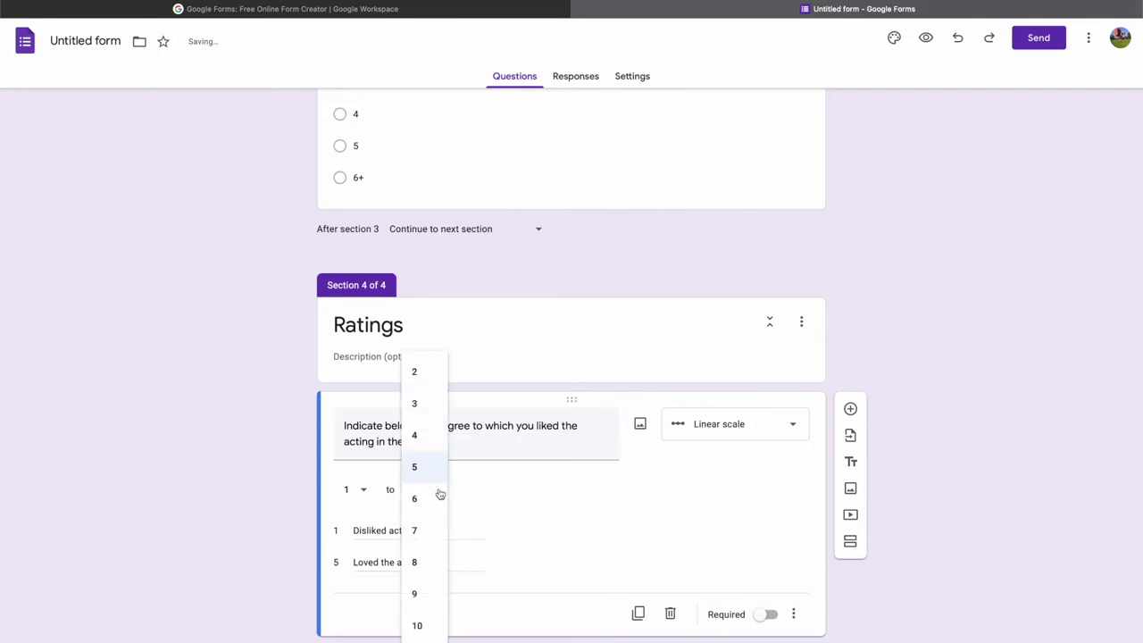
click(531, 500)
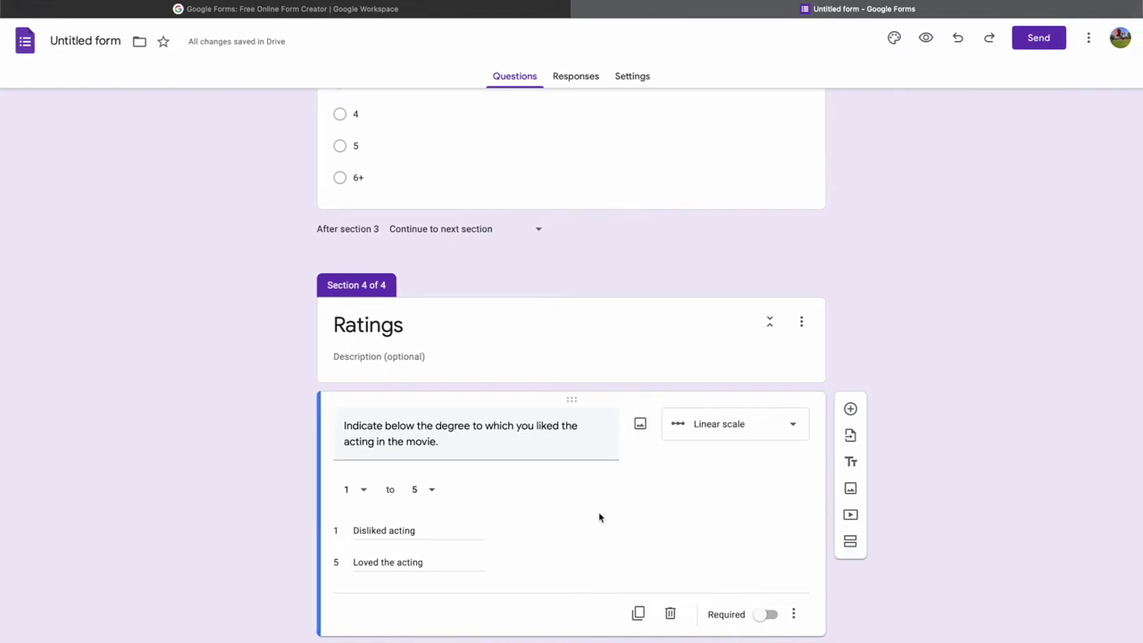
Duplicate the acting question and reword the copy to "Indicate below the degree to which you liked the music in the movie."
scroll(598, 523, down, 1)
scroll(538, 489, down, 1)
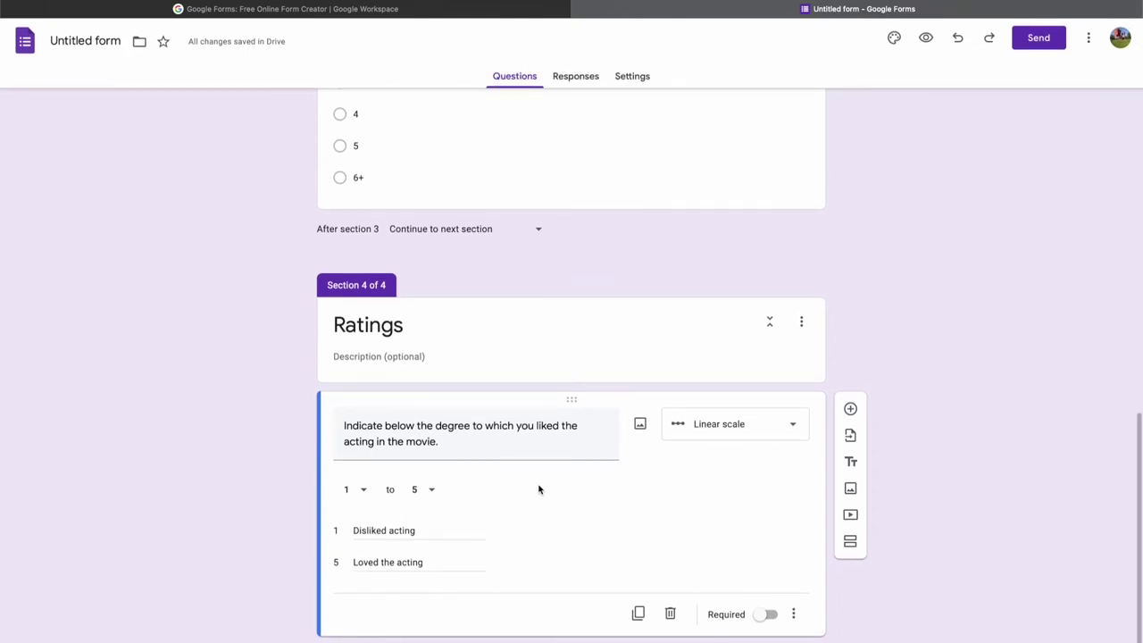
click(638, 614)
scroll(344, 574, down, 2)
scroll(393, 563, down, 1)
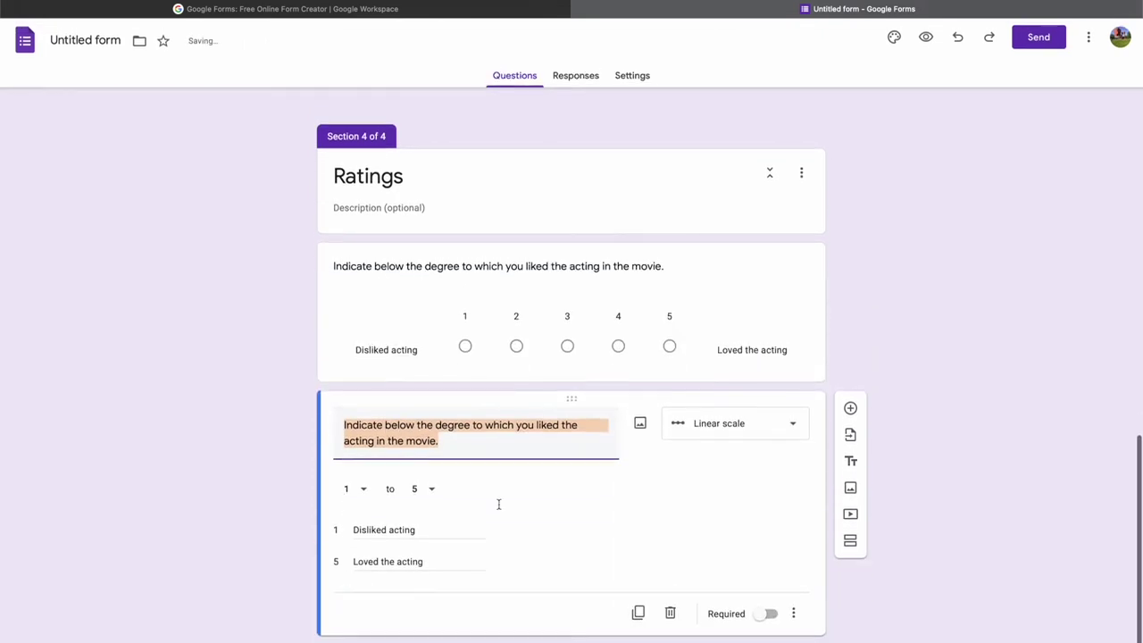
click(376, 440)
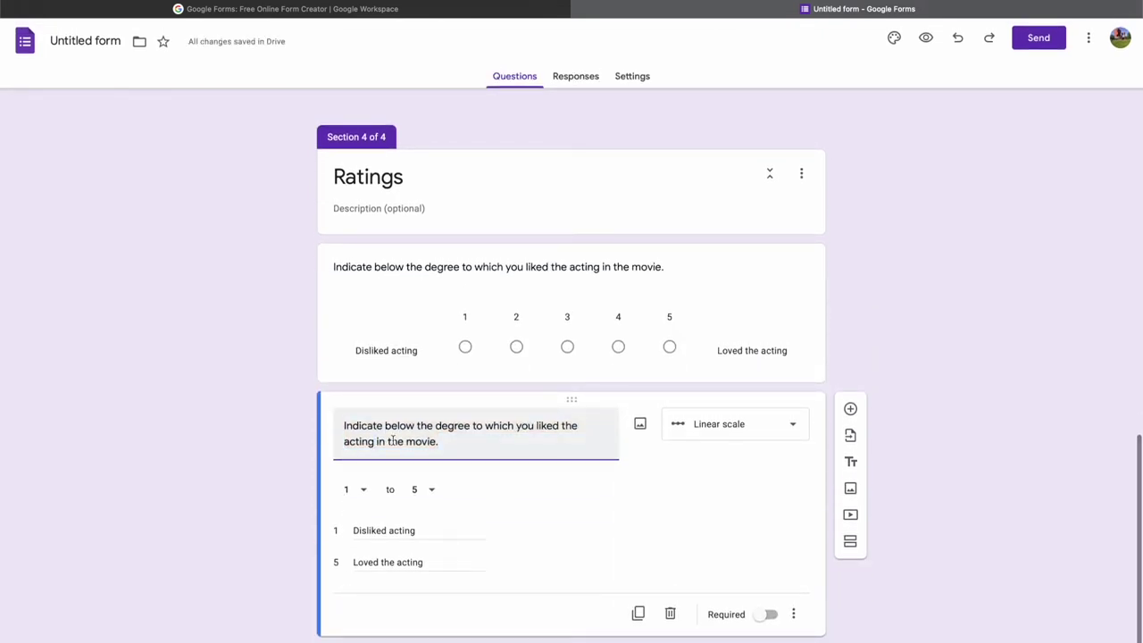
key(BackSpace)
key(BackSpace)
key(BackSpace)
key(BackSpace)
key(BackSpace)
key(BackSpace)
text(ma)
text(sic)
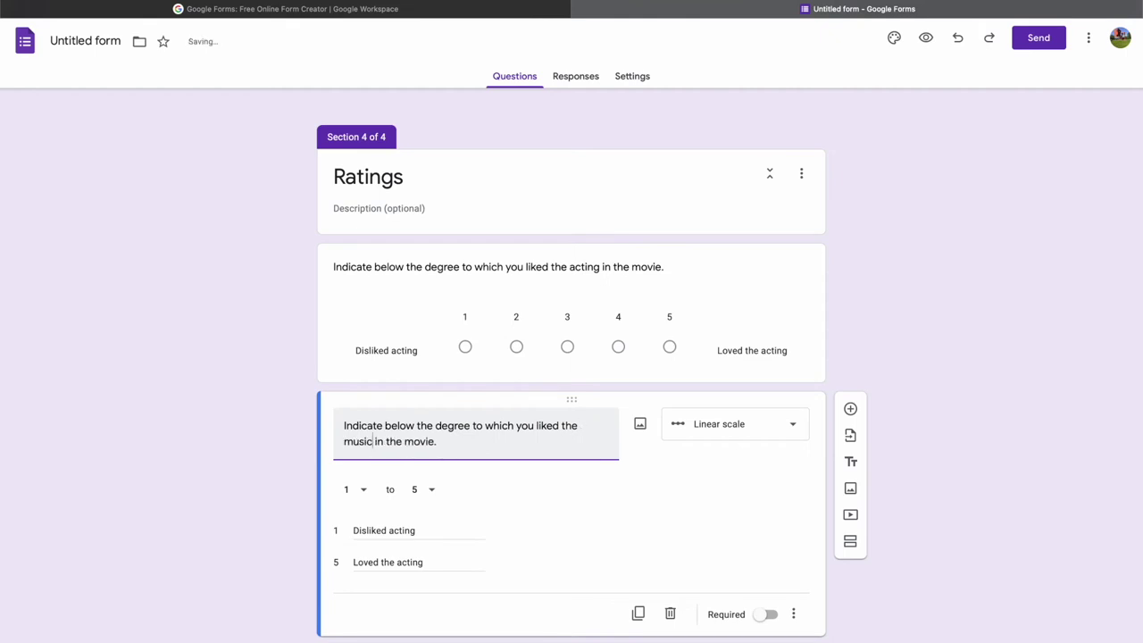
Change the music question's scale labels to "Disliked music" for 1 and "Loved the music" for 5
click(434, 529)
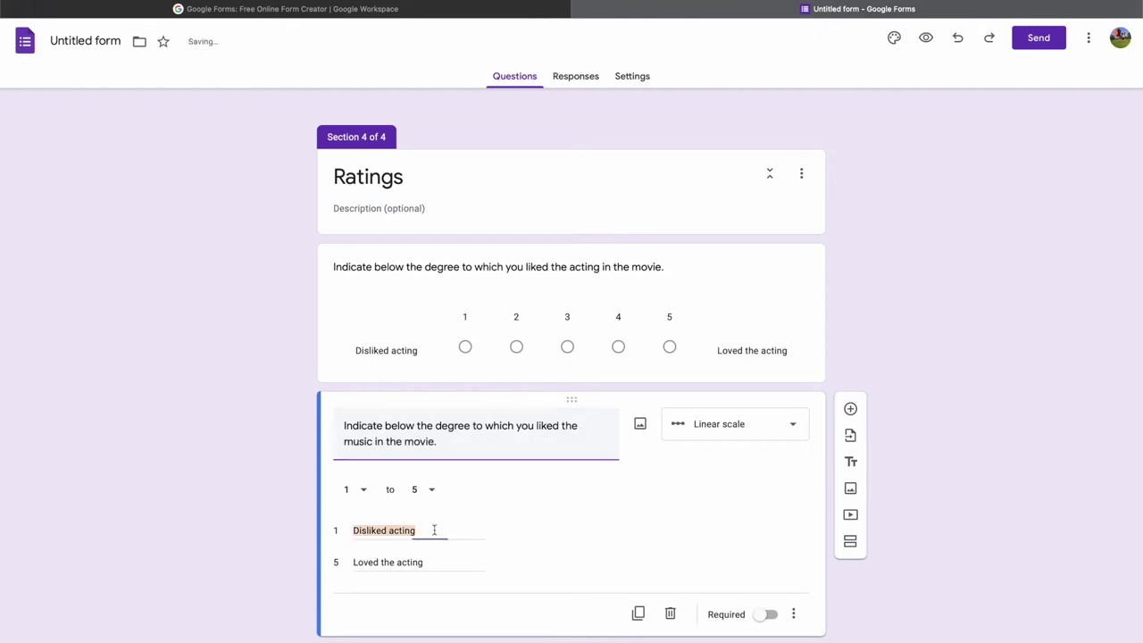
key(Right)
key(BackSpace)
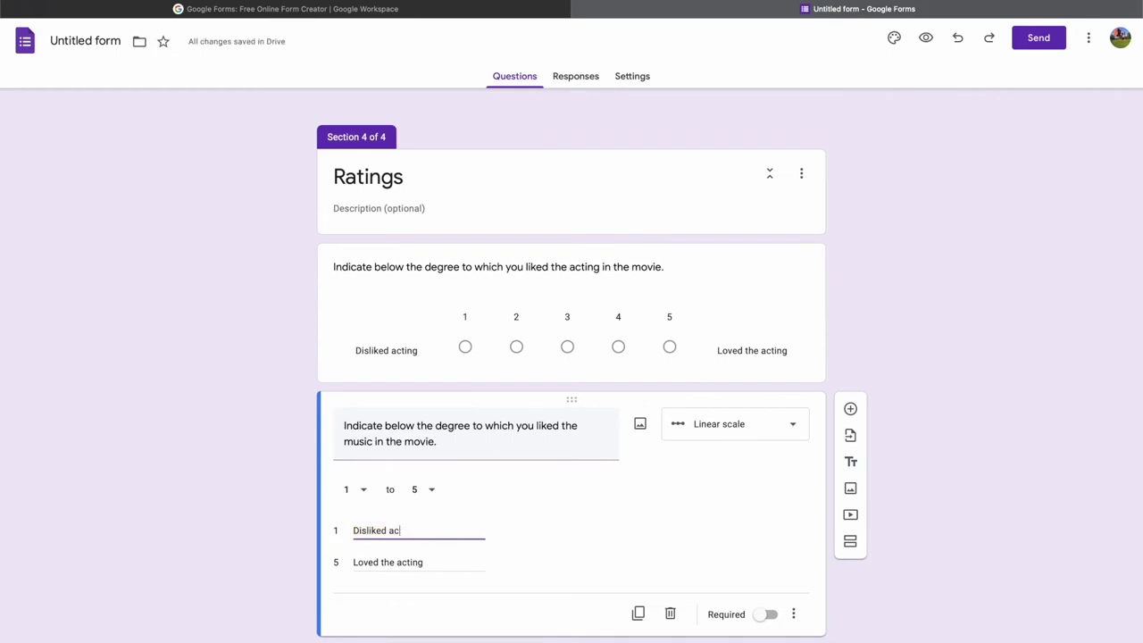
text(music)
click(432, 560)
key(Right)
key(BackSpace)
key(BackSpace)
key(BackSpace)
text(musi)
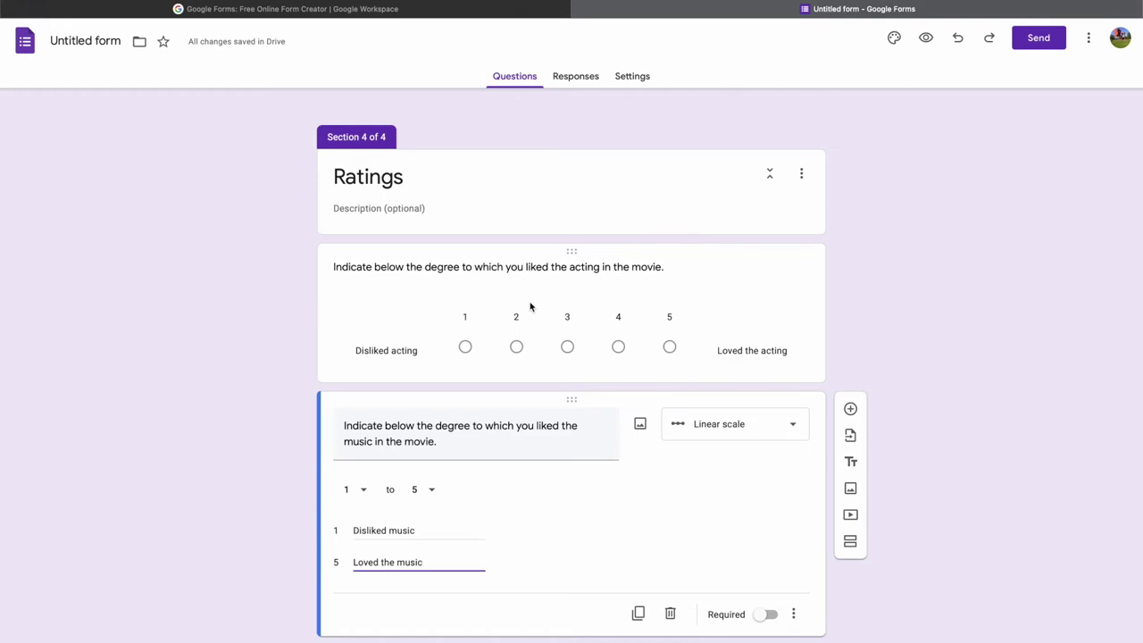
Add a new section after Ratings and title it "Demographics"
scroll(530, 306, up, 9)
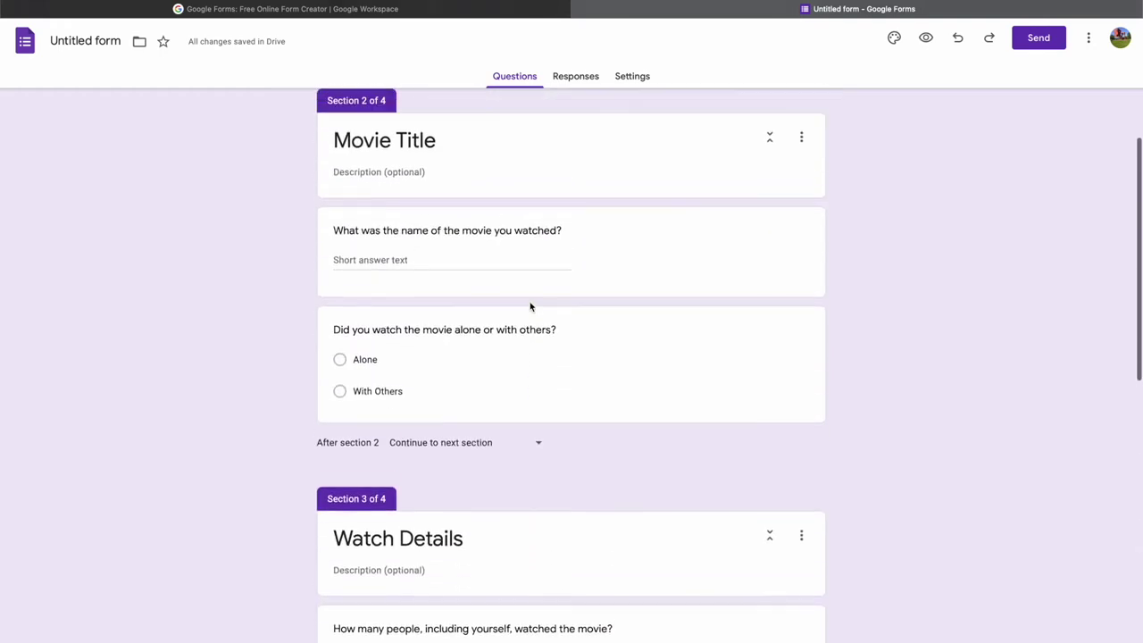
scroll(530, 306, down, 5)
scroll(529, 306, down, 4)
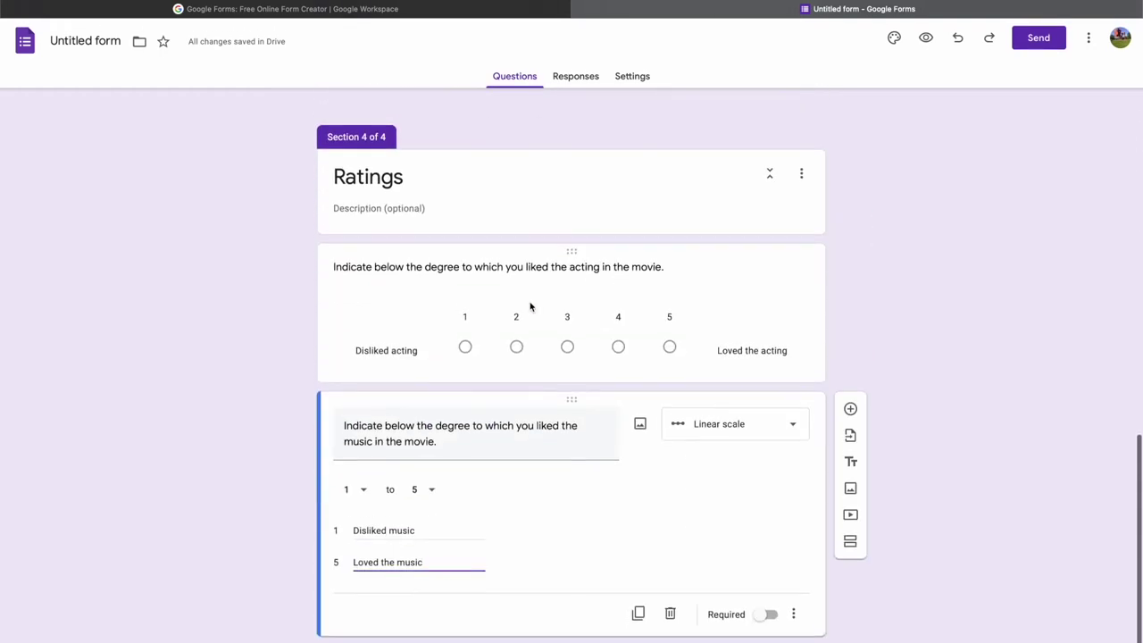
click(853, 543)
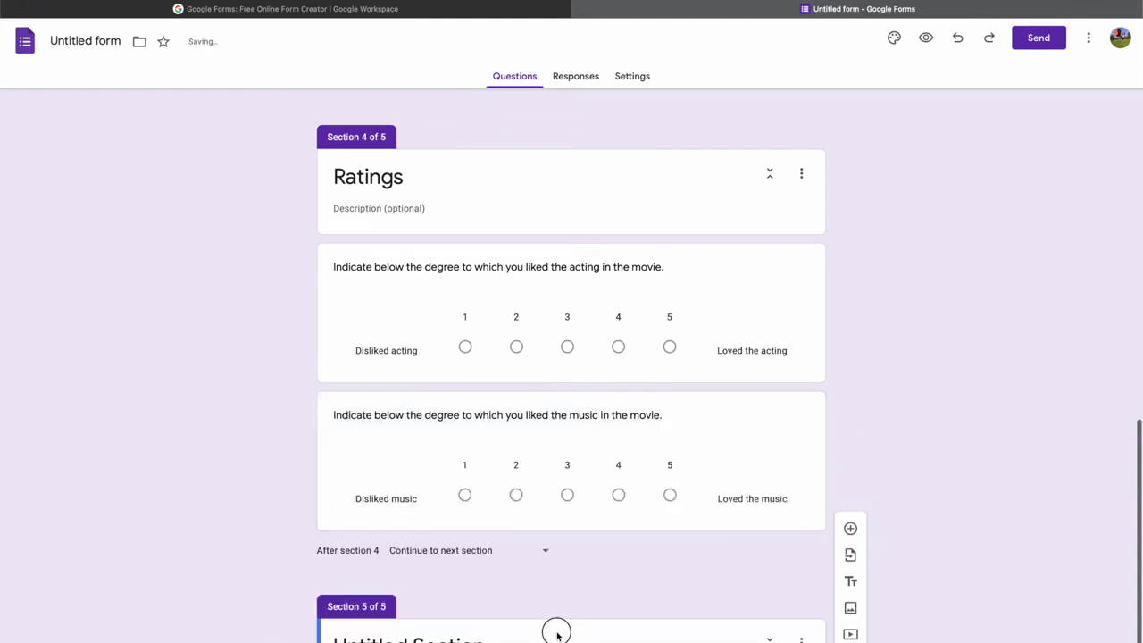
click(545, 636)
text(D)
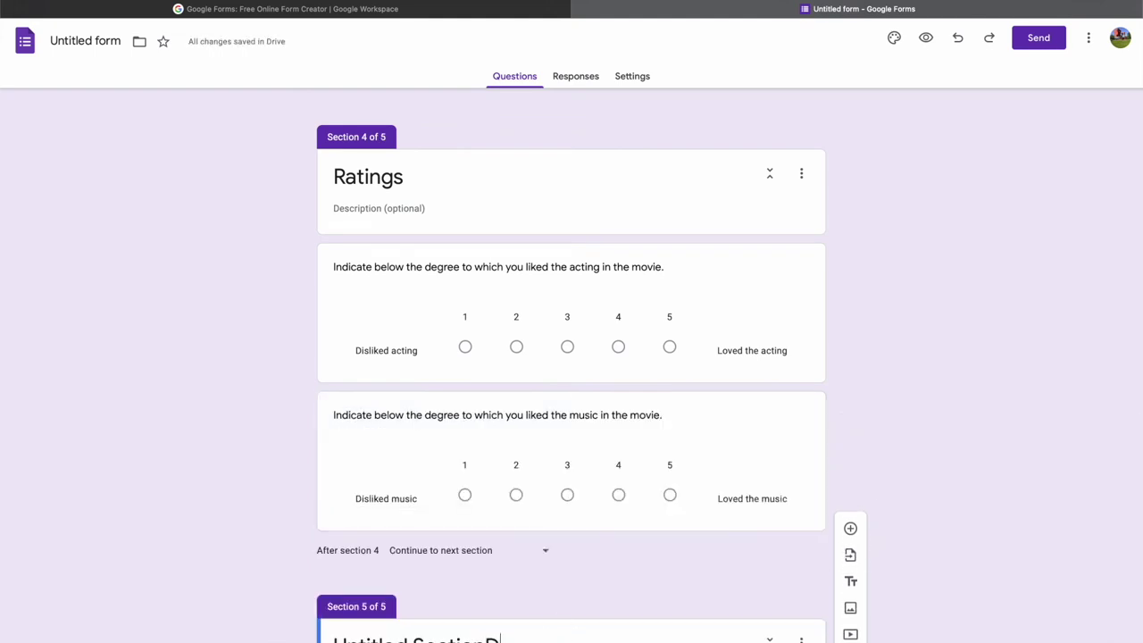
key(BackSpace)
key(BackSpace)
key(BackSpace)
key(BackSpace)
key(BackSpace)
key(BackSpace)
key(BackSpace)
key(BackSpace)
text(Demographics)
scroll(665, 559, down, 1)
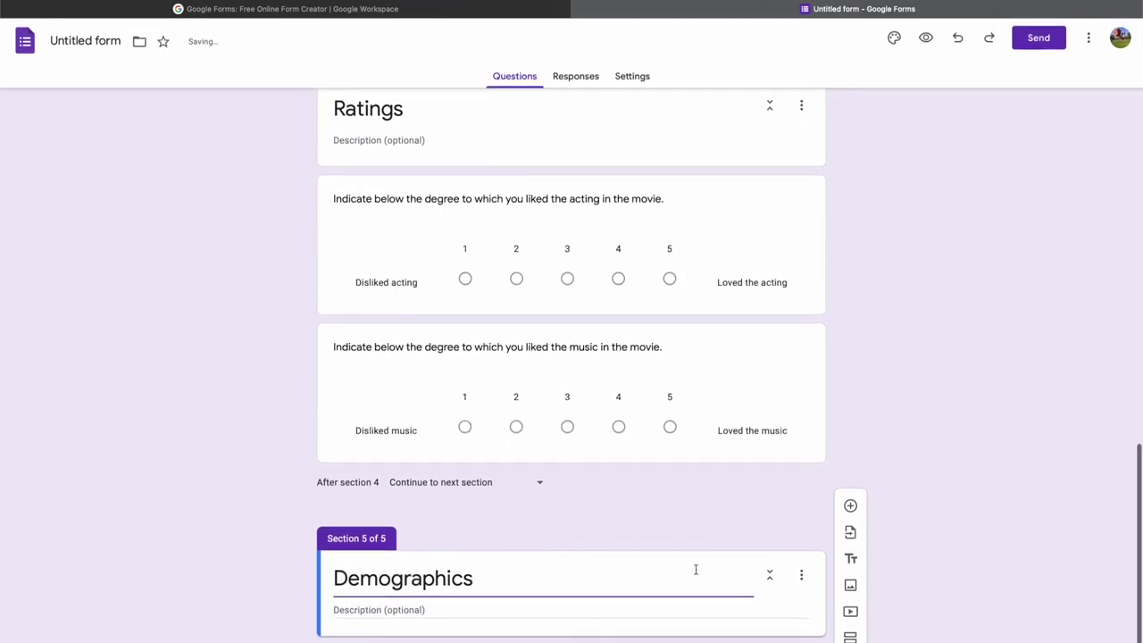
Add a question to the Demographics section reading "Please provide your name"
click(875, 558)
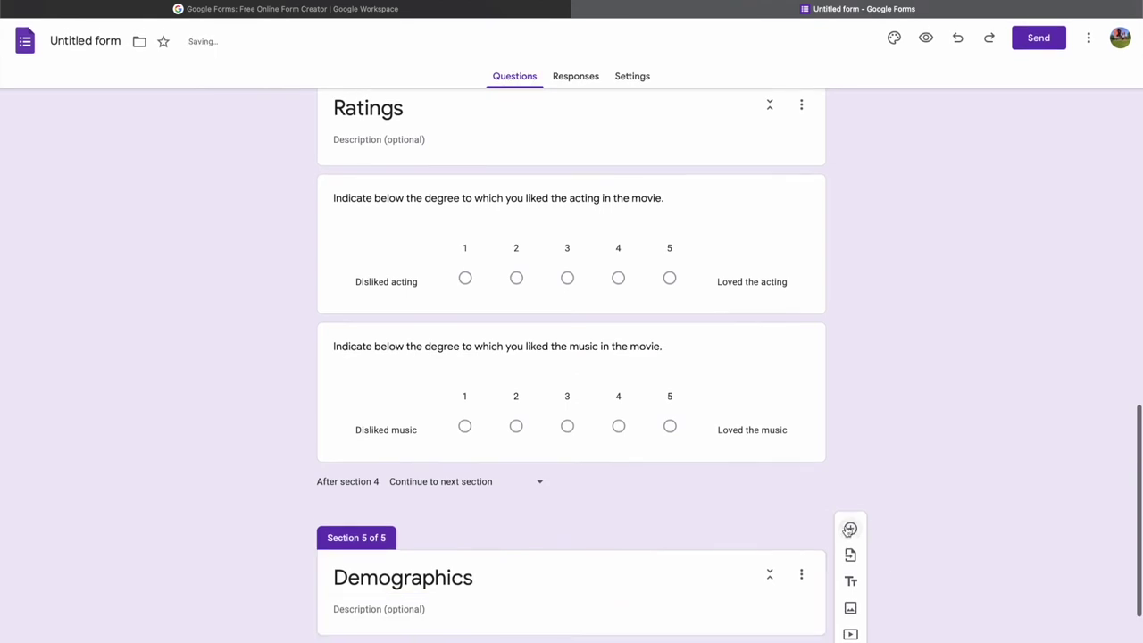
click(850, 529)
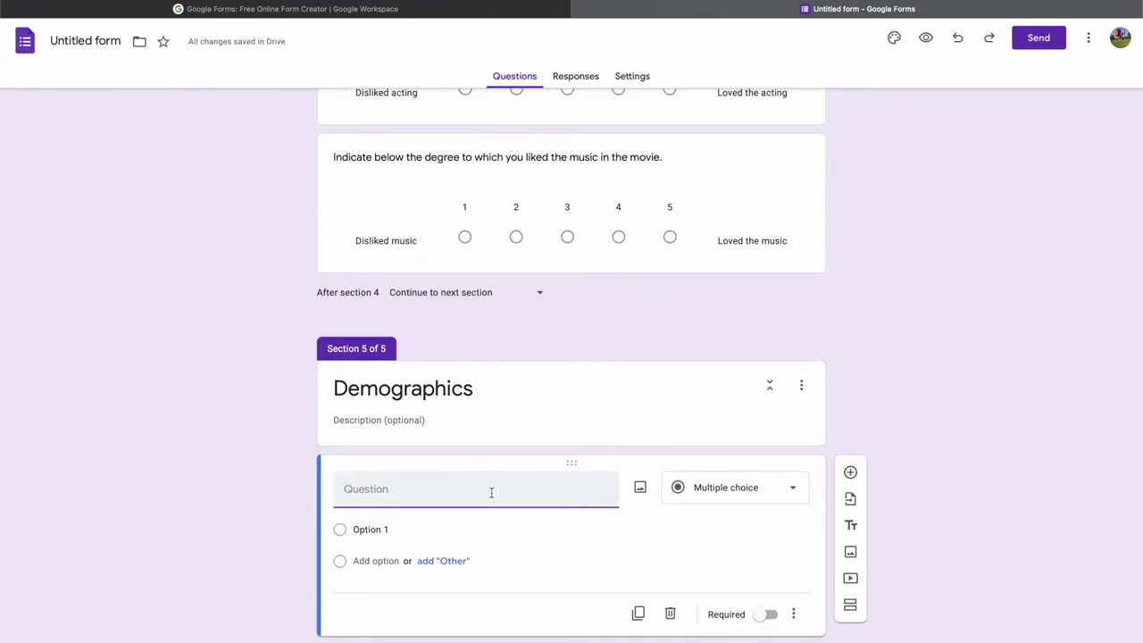
text(Please provide)
key(BackSpace)
text(de your name)
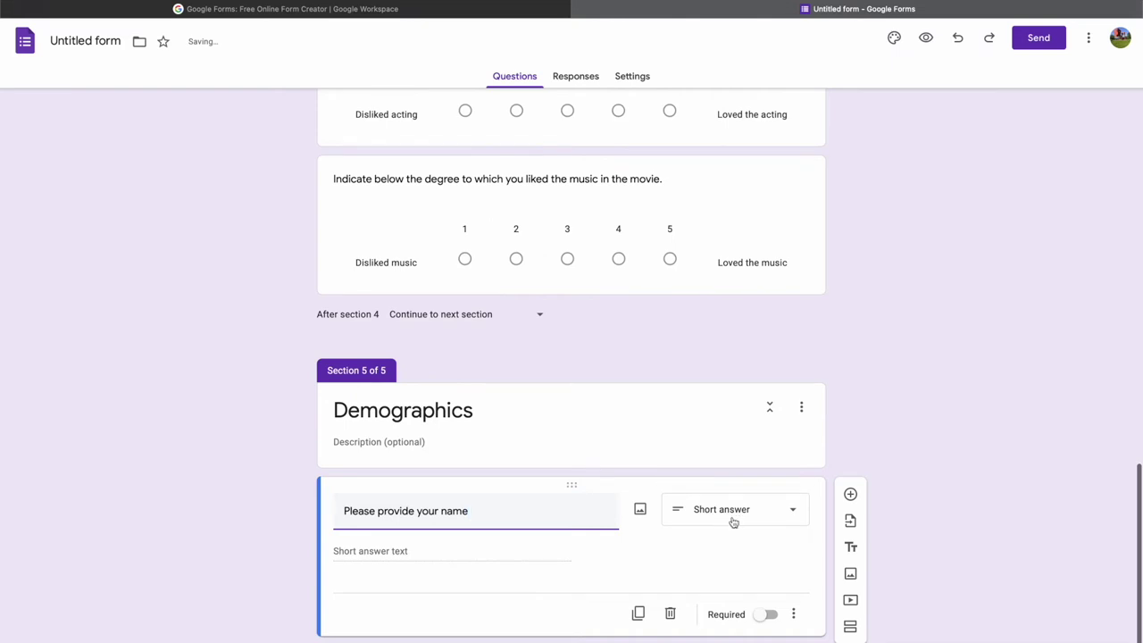
Add a multiple-choice question after the name question, asking respondents to describe "the gender to which you best identify"
click(725, 537)
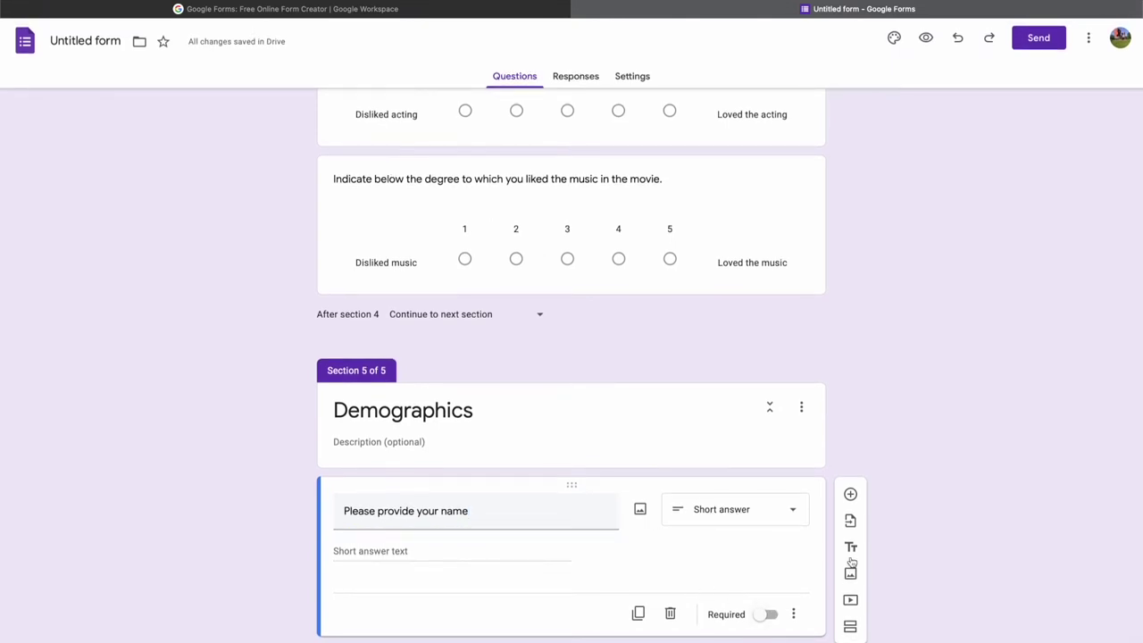
click(850, 494)
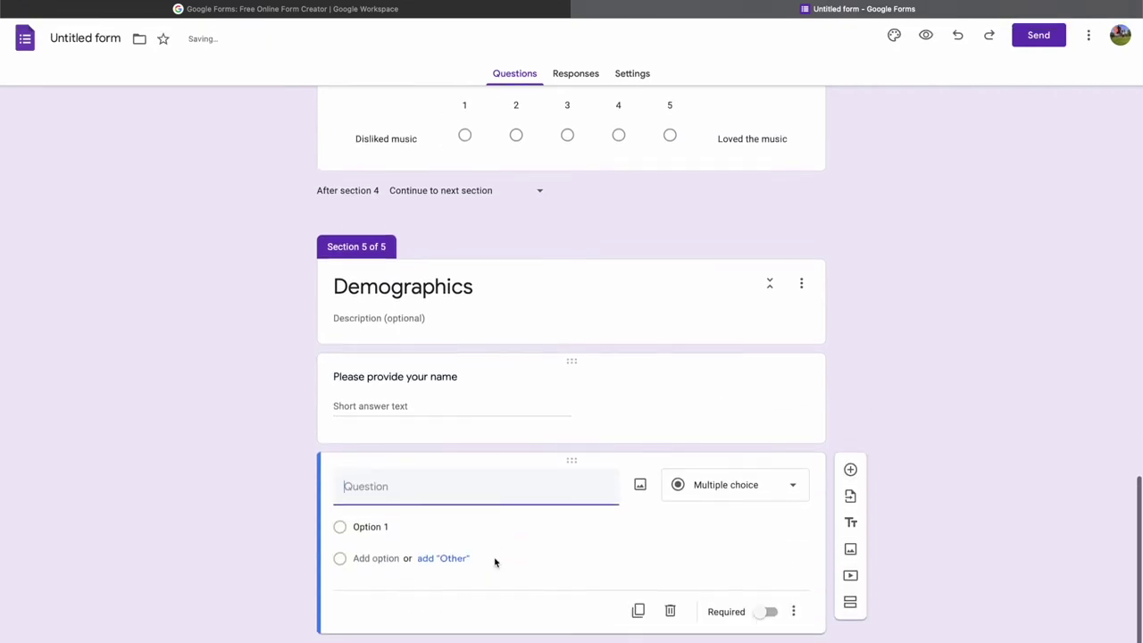
text(Please desct)
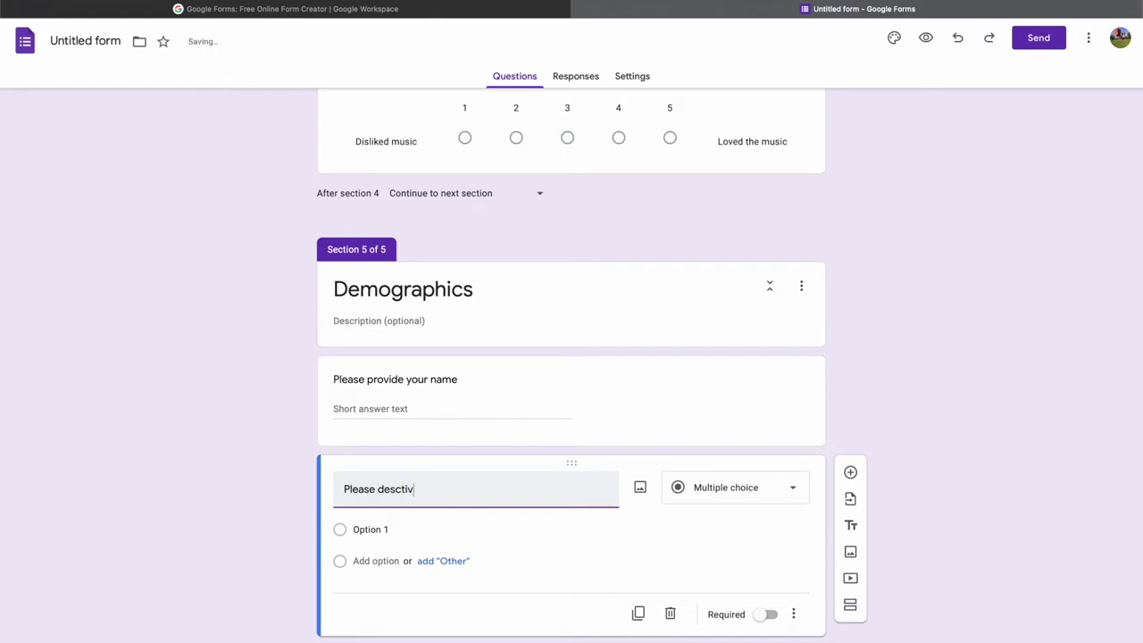
text(ibe the d)
key(BackSpace)
text(gen)
text(wh)
key(BackSpace)
key(BackSpace)
text(which you best identify)
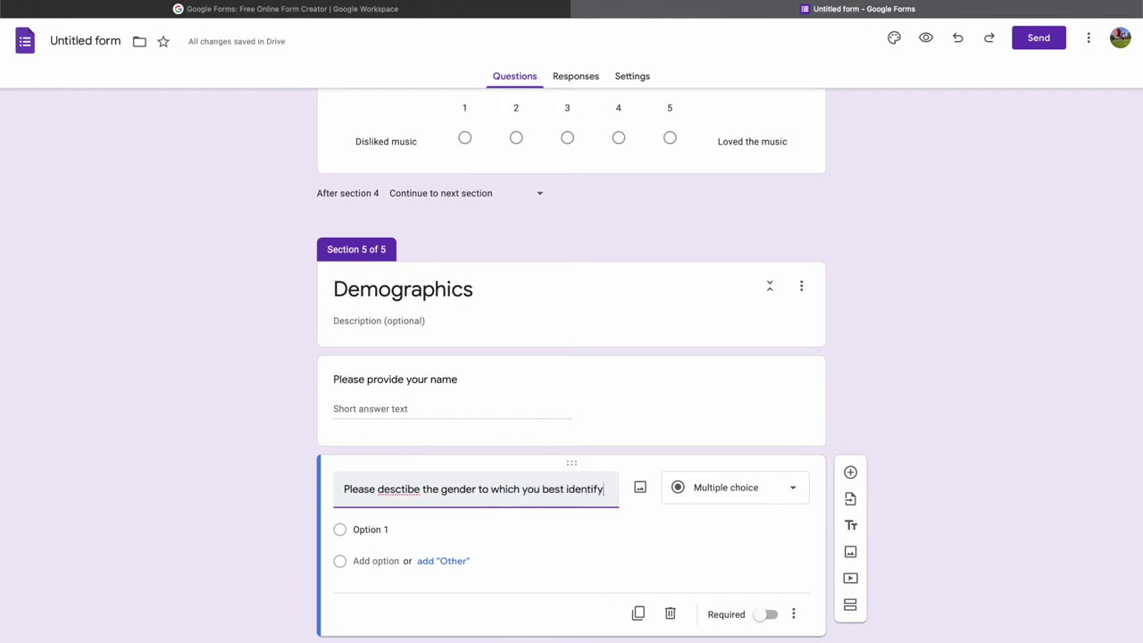
Correct the misspelled second word of the gender question to "describe"
click(526, 529)
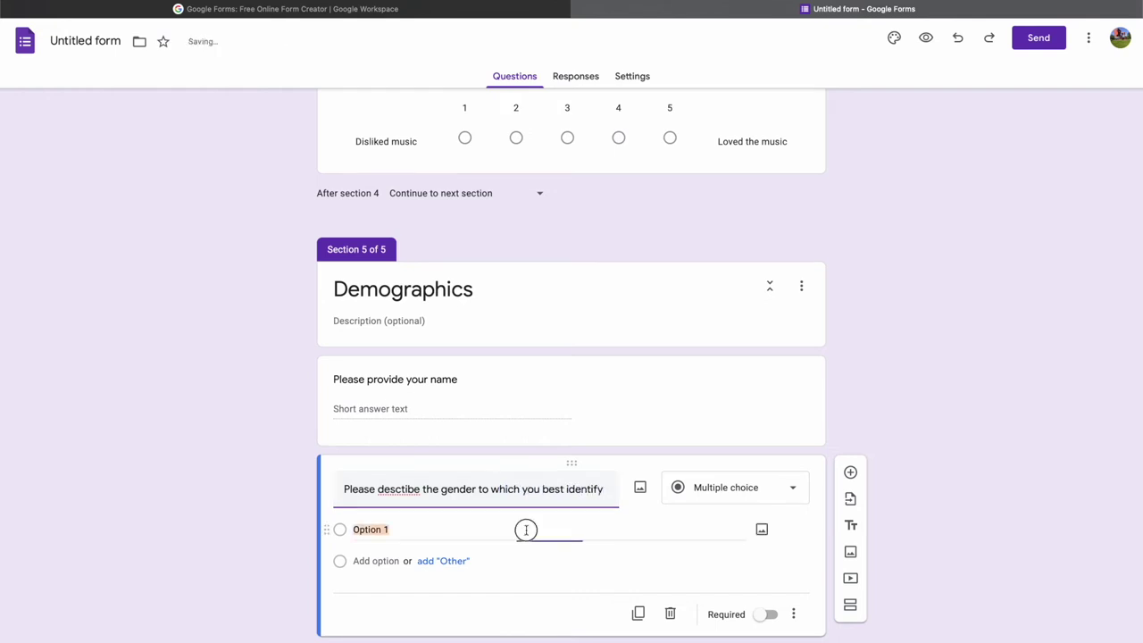
triple_click(406, 489)
right_click(406, 489)
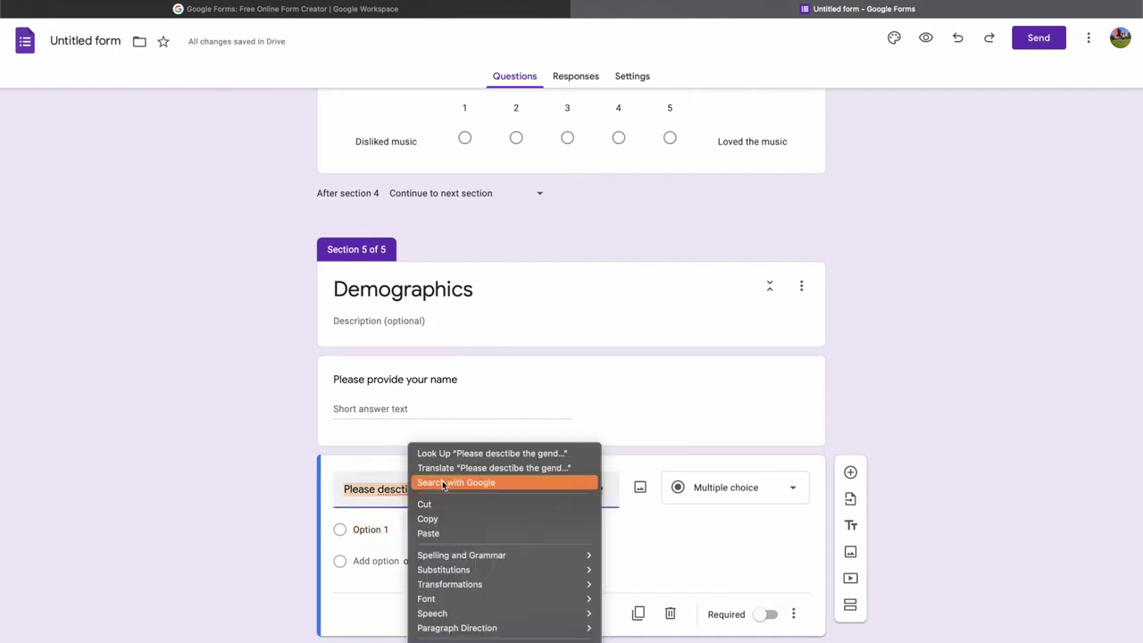
click(404, 485)
click(417, 488)
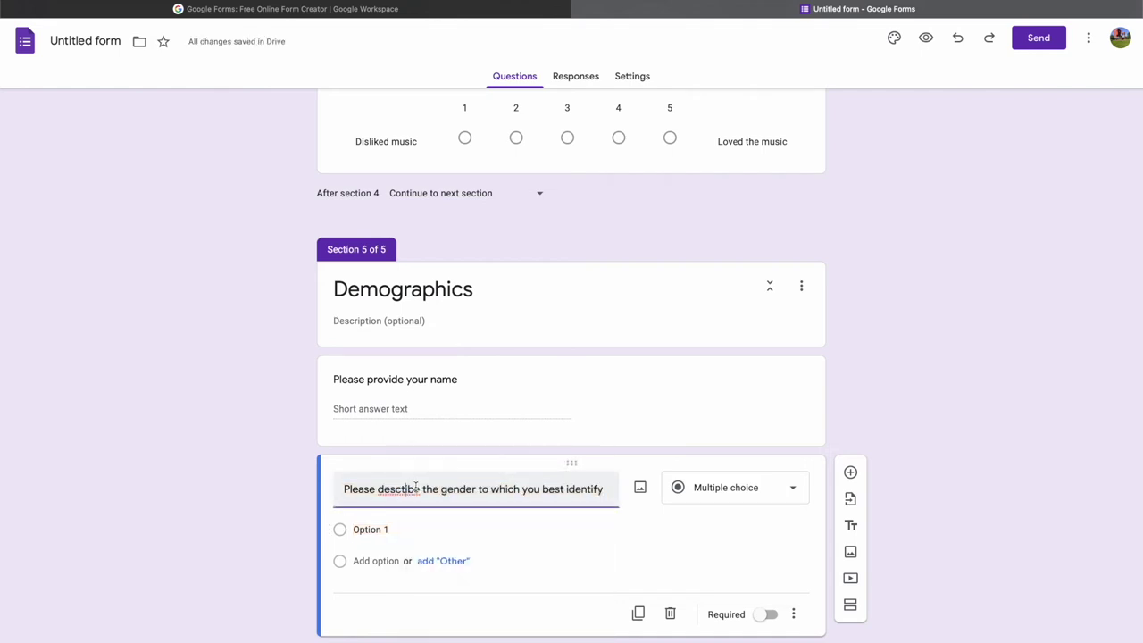
click(420, 488)
key(BackSpace)
key(BackSpace)
key(BackSpace)
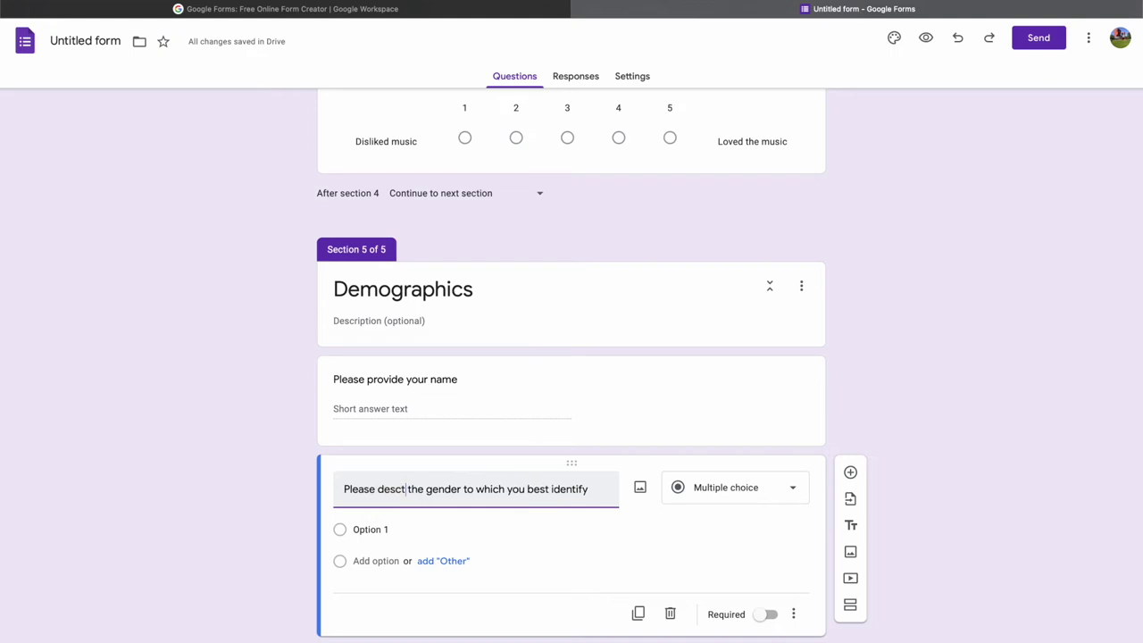
key(BackSpace)
text(ribe)
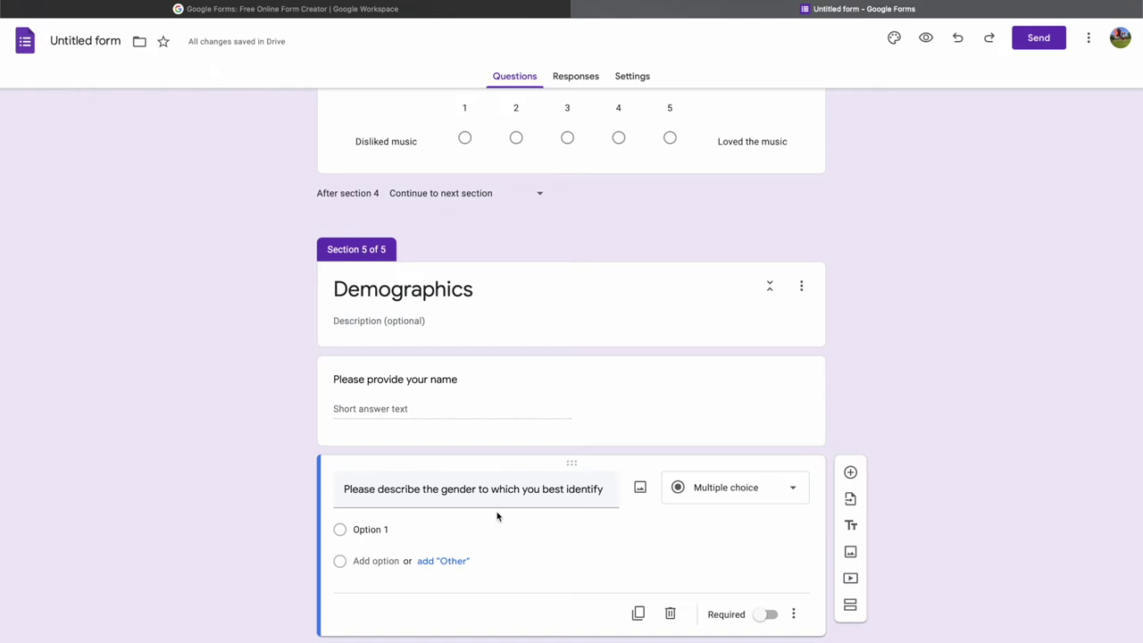
Name the gender question's first option "Female" and add all of the suggested options
scroll(508, 513, up, 1)
scroll(508, 515, down, 1)
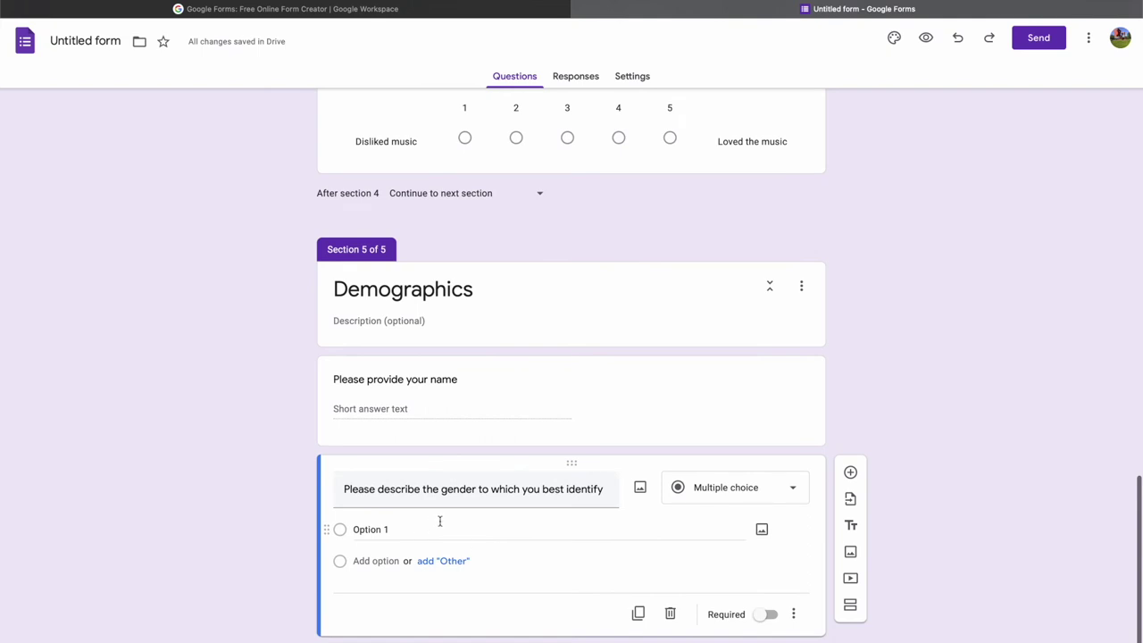
click(413, 529)
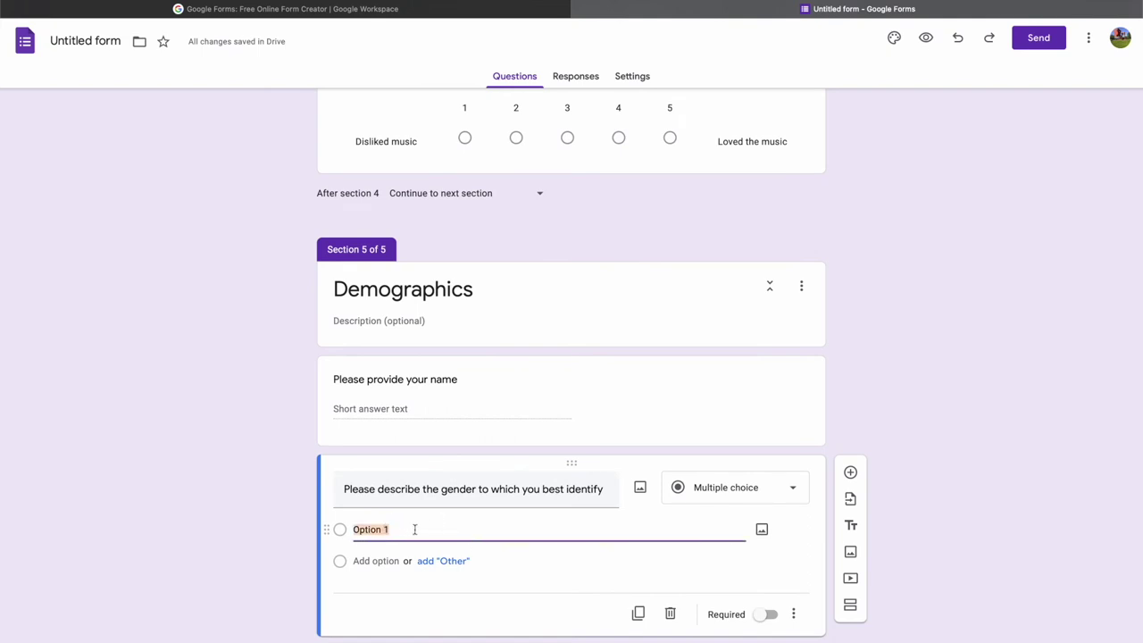
text(Female)
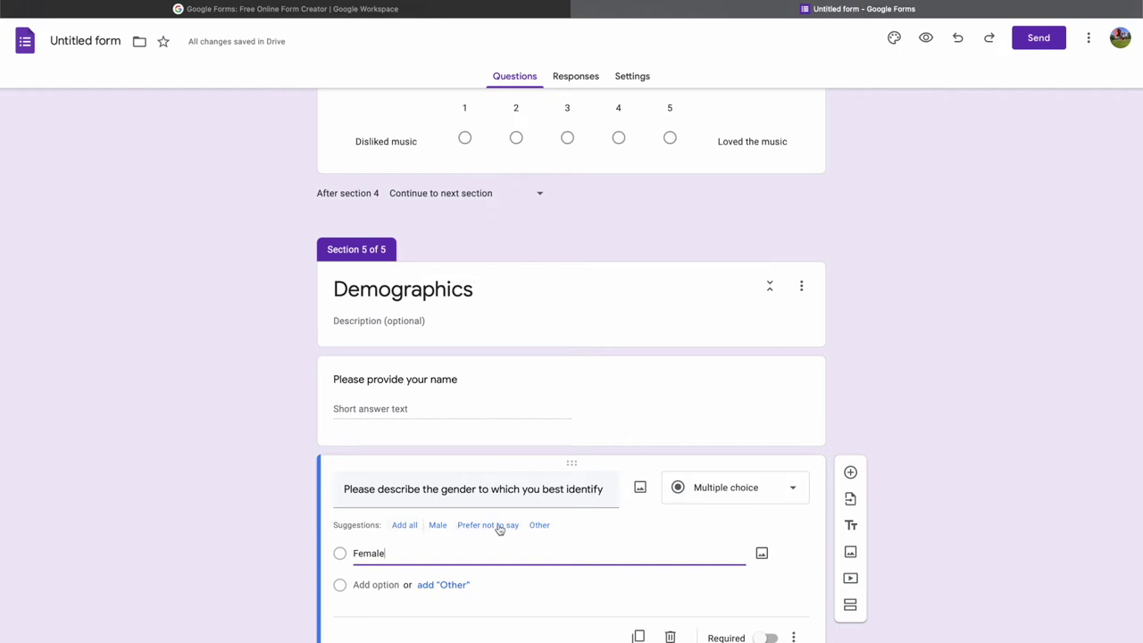
click(404, 527)
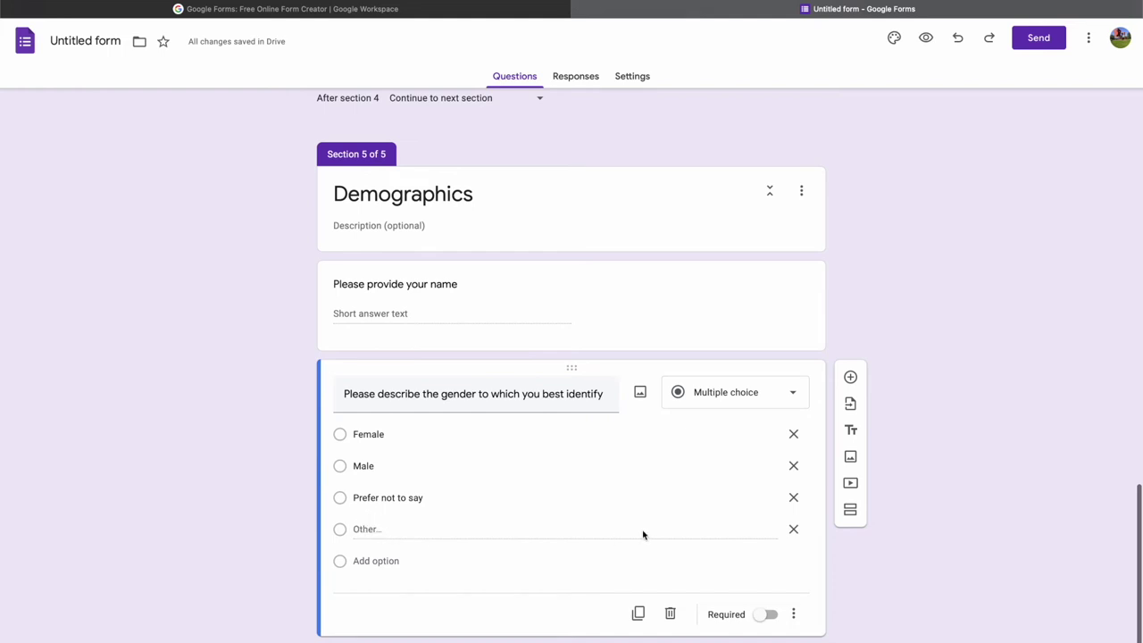
Remove the "Other" option from the gender question and add an option named "Not listed"
click(794, 530)
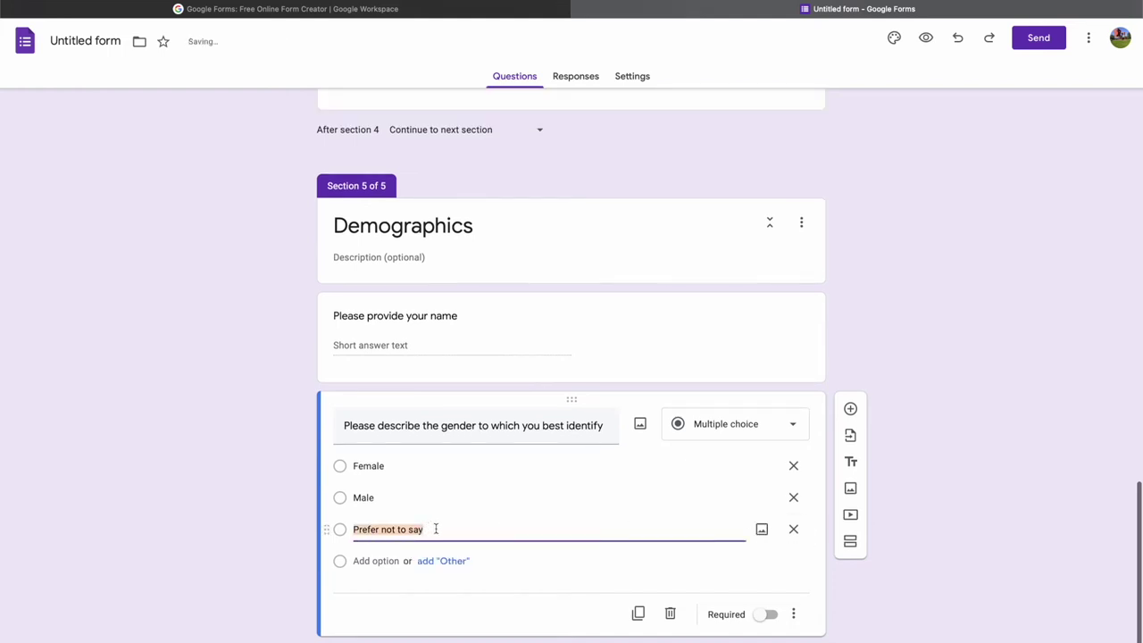
click(380, 561)
text(N)
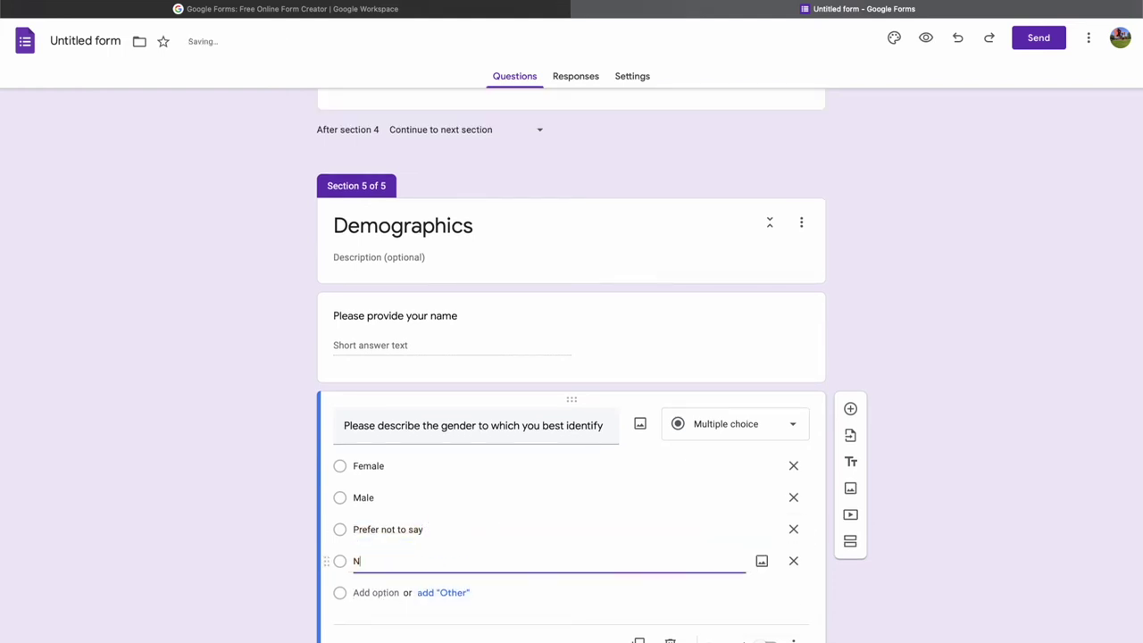
text(ot listed)
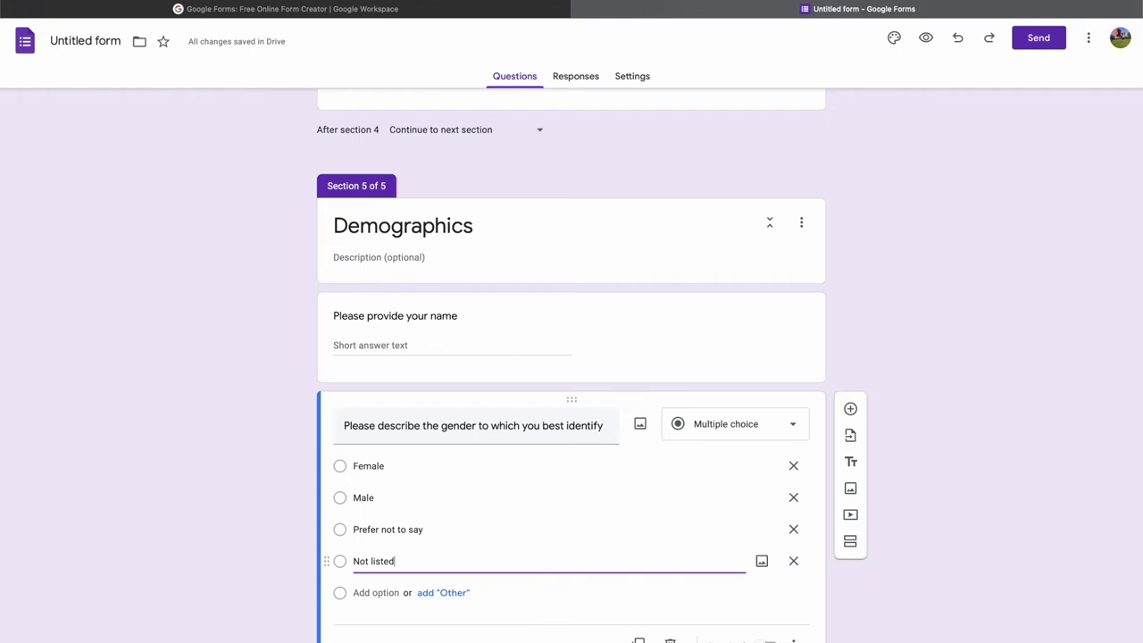
Add a Date question below the gender question reading "Please select Today's Date"
scroll(986, 230, down, 1)
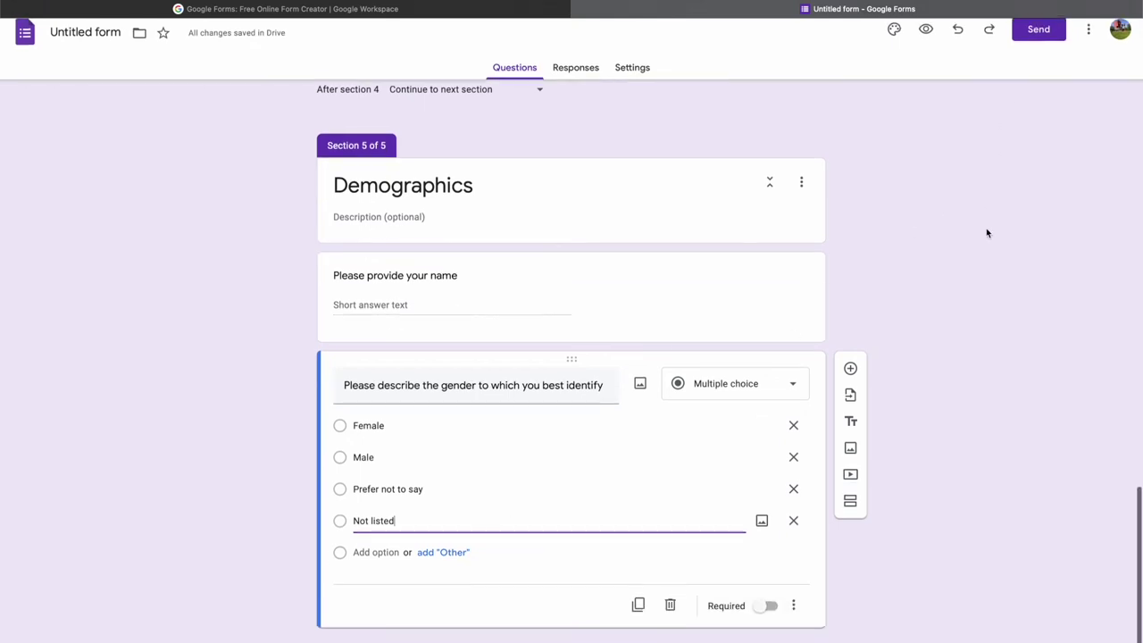
click(850, 373)
click(786, 491)
click(725, 601)
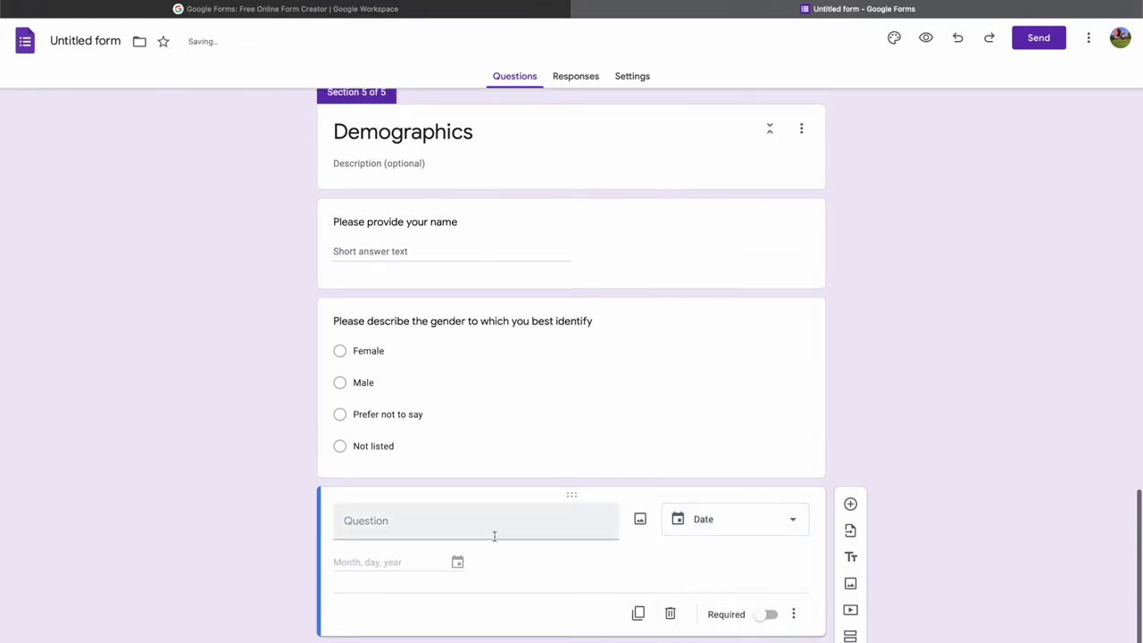
click(503, 531)
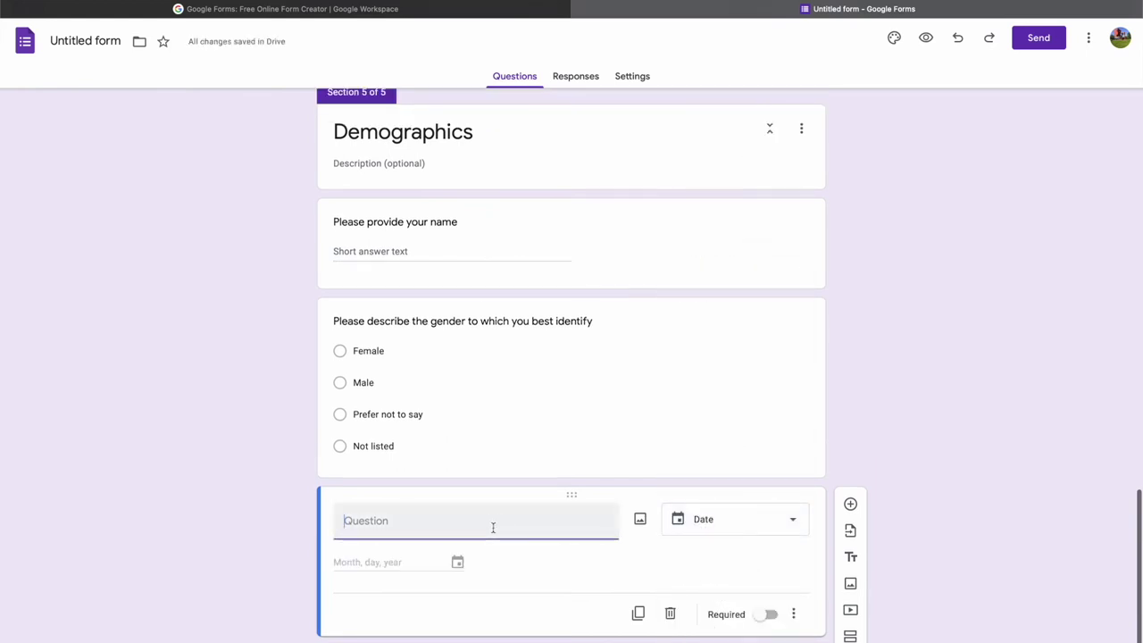
text(Please)
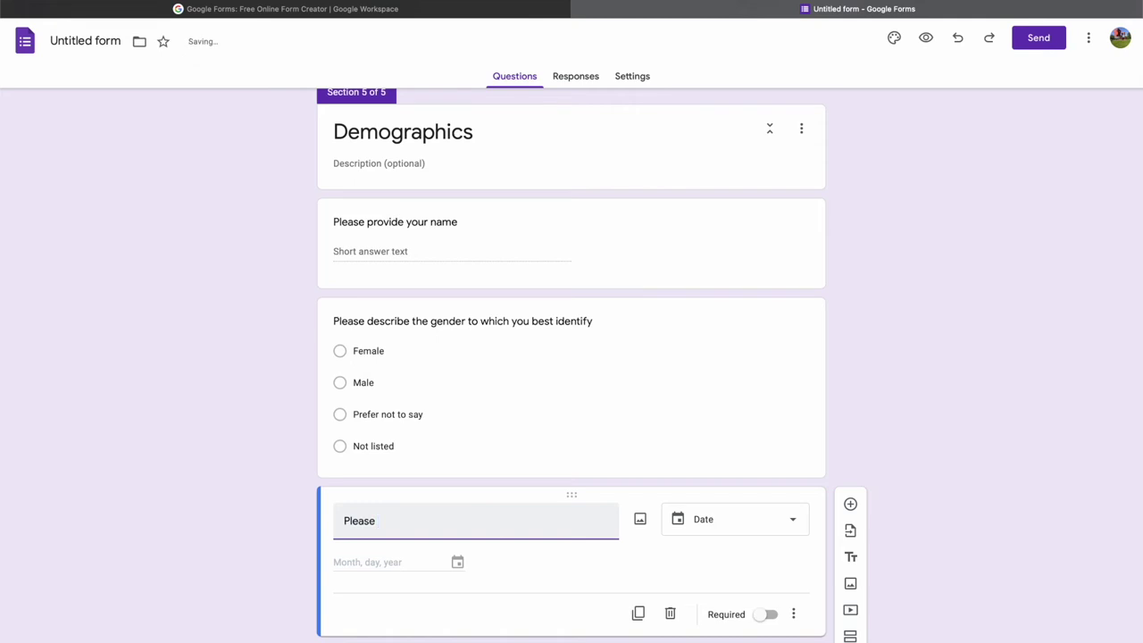
text( select Today's Date)
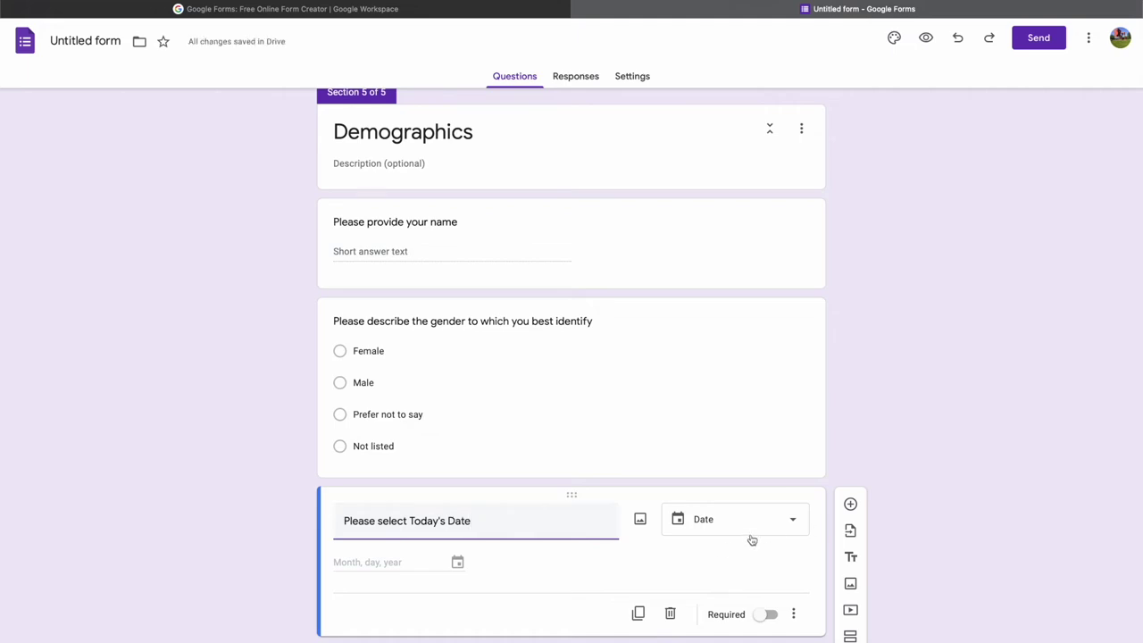
Enable going to a section based on the answer for the "Have you watched a movie in 2020?" question in section 1
click(652, 417)
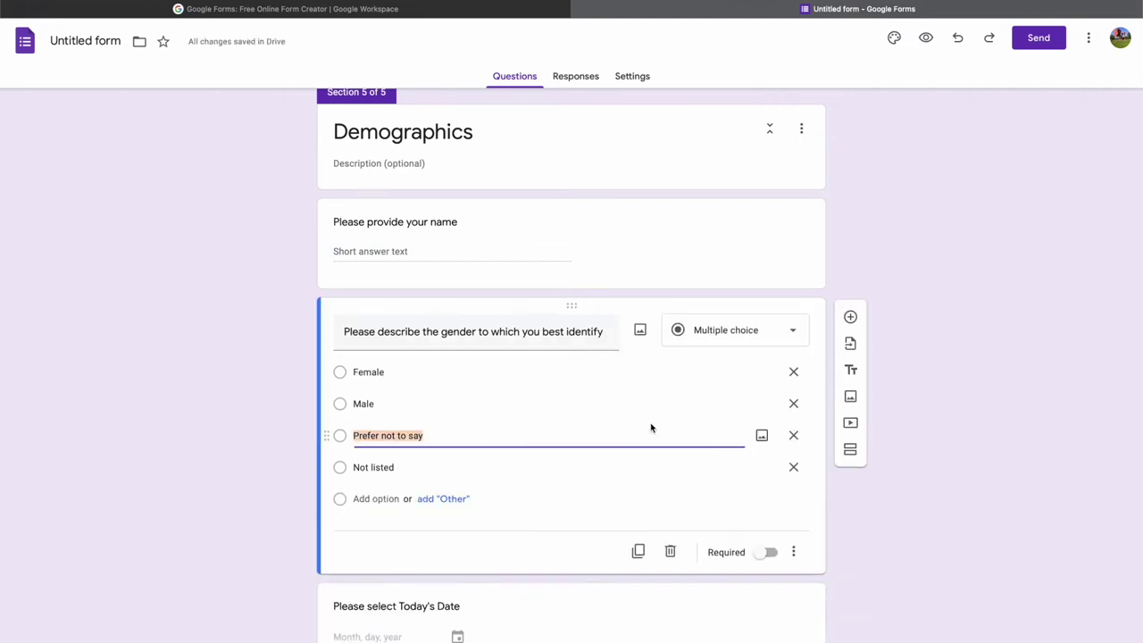
scroll(760, 552, up, 2)
scroll(760, 553, up, 15)
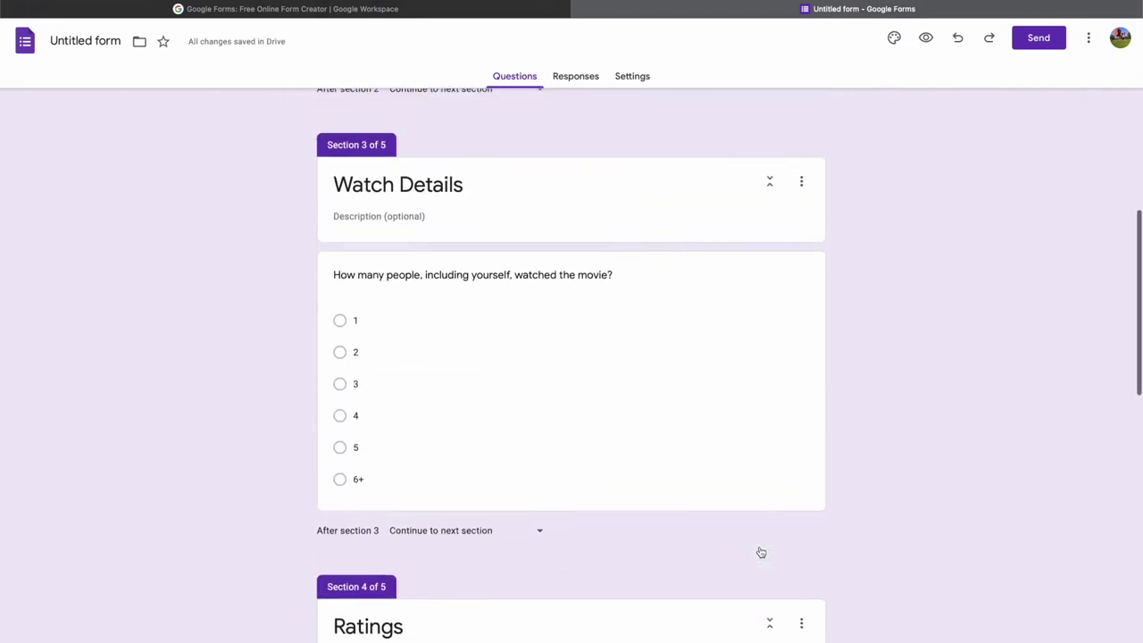
click(679, 292)
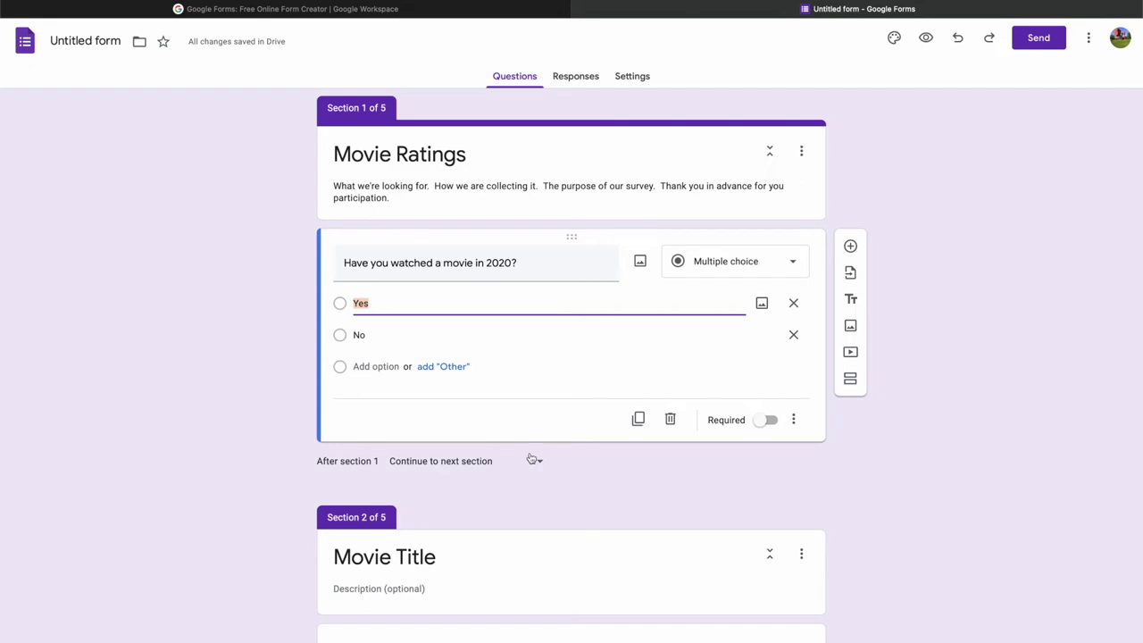
scroll(396, 383, down, 15)
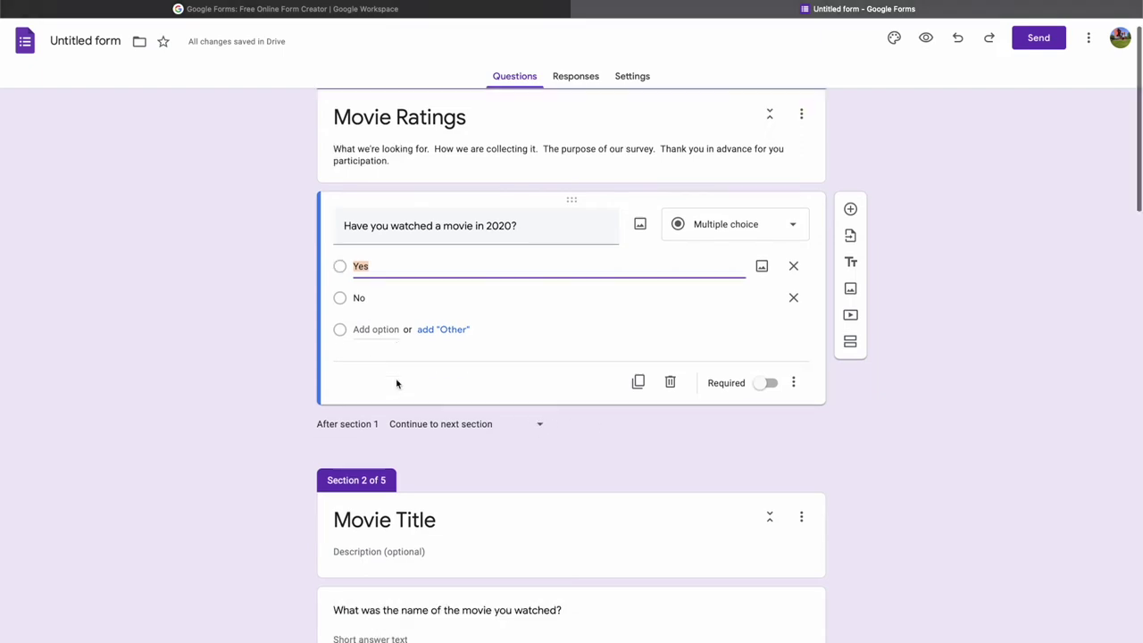
scroll(397, 384, up, 20)
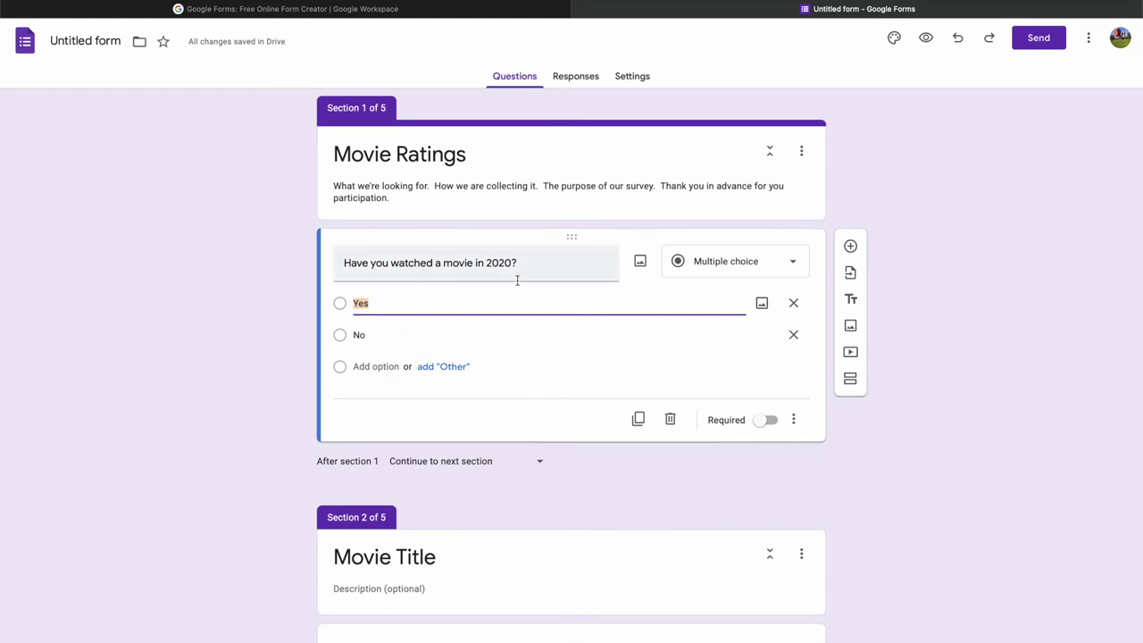
click(793, 419)
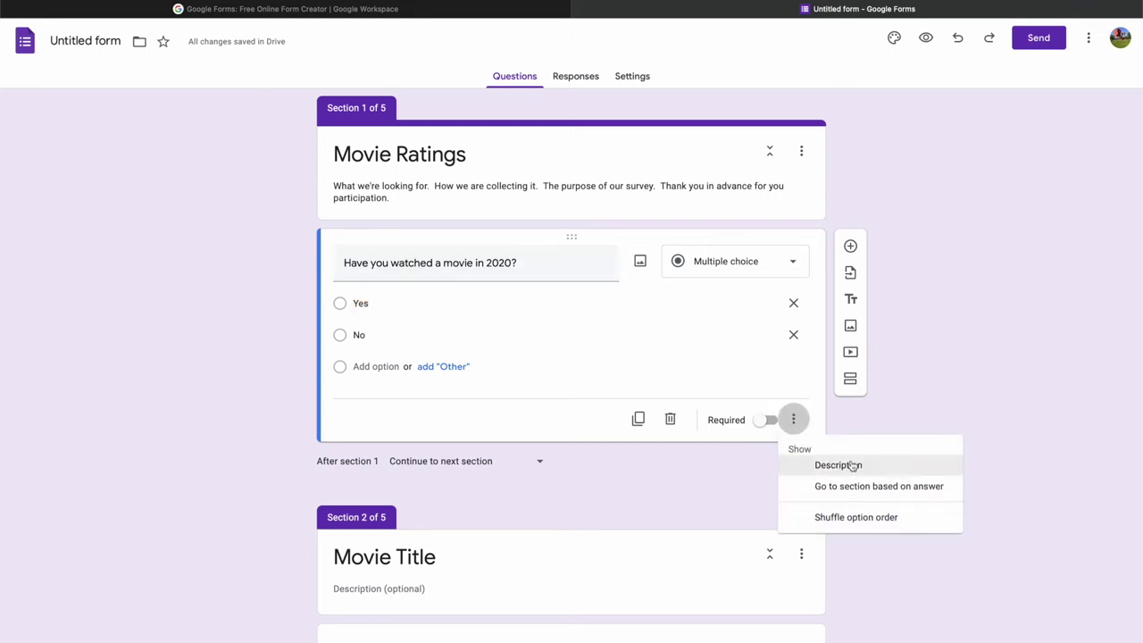
click(893, 487)
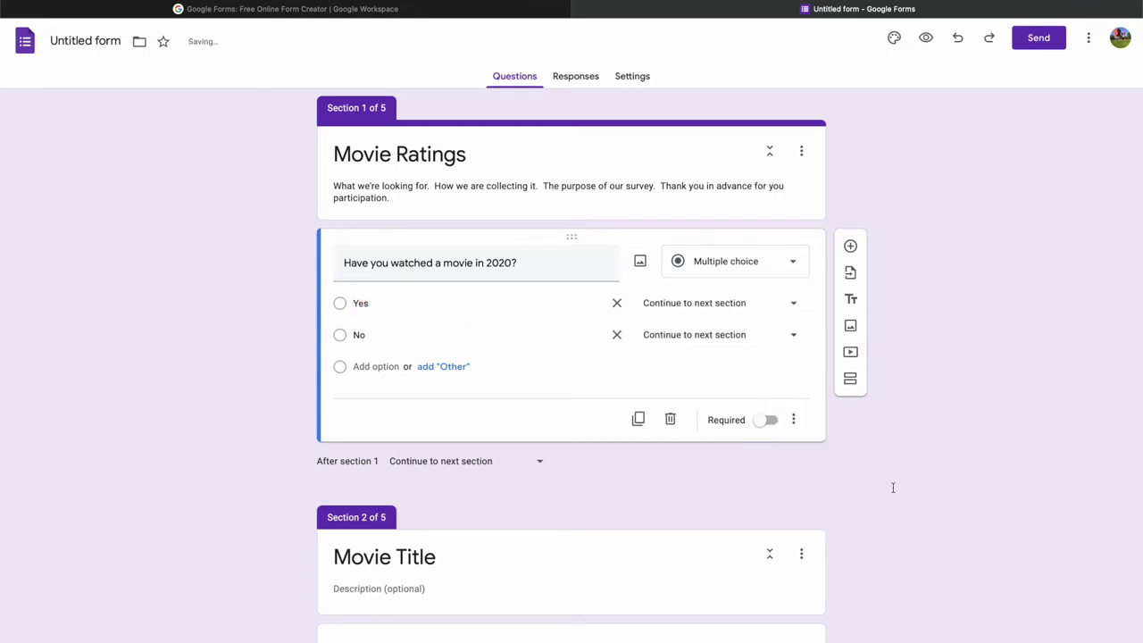
Route the "Yes" answer to section 2 (Movie Title) and the "No" answer to section 5 (Demographics)
click(752, 306)
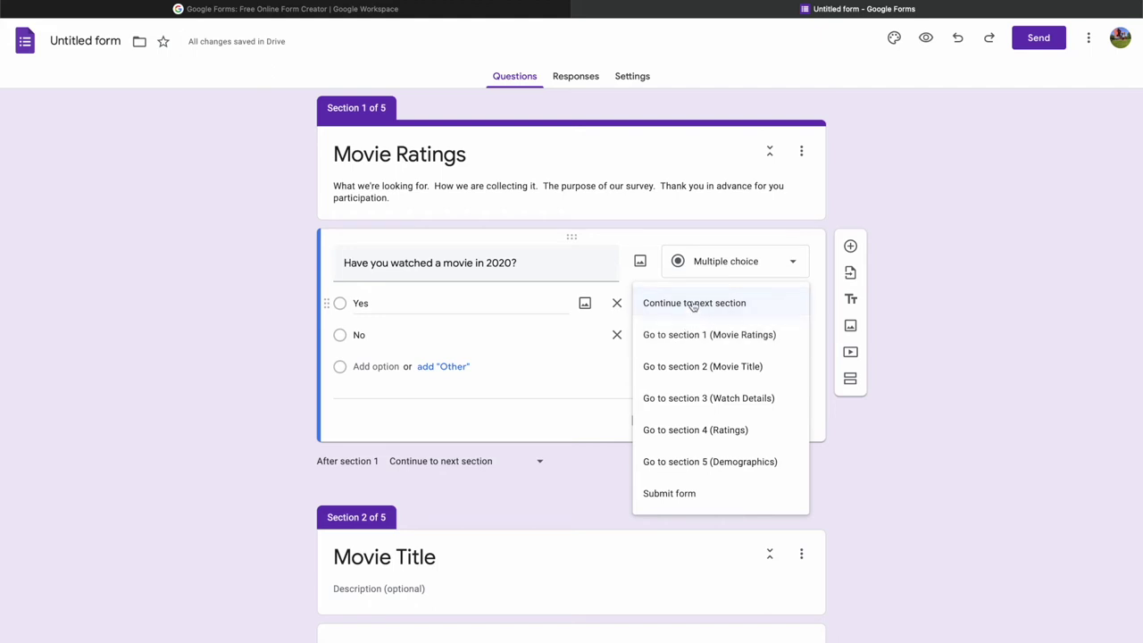
click(733, 375)
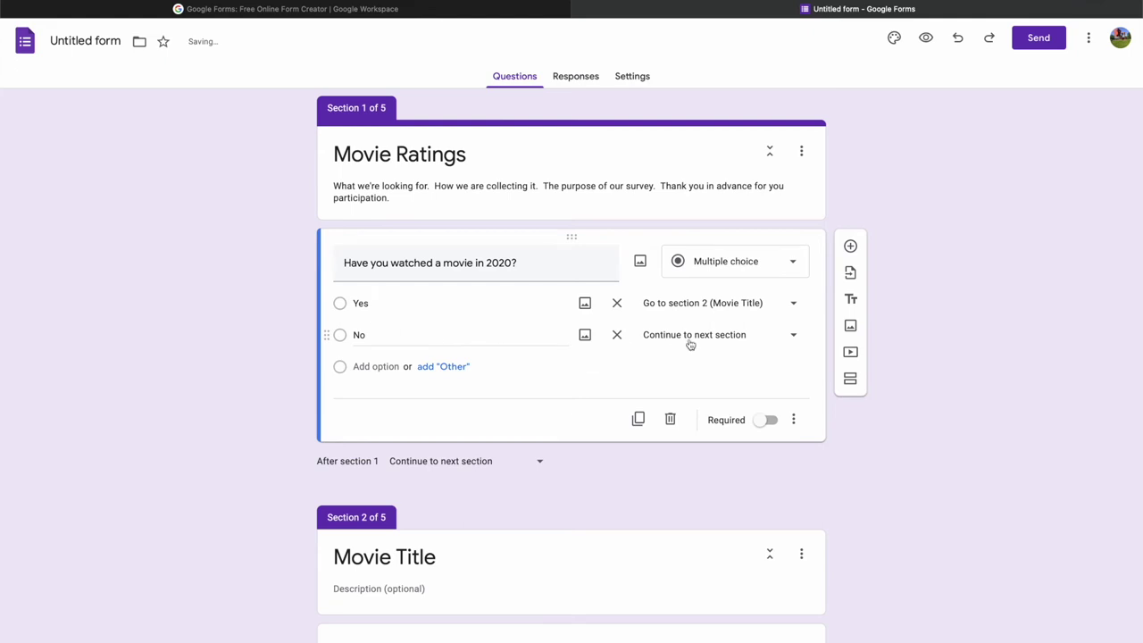
click(690, 345)
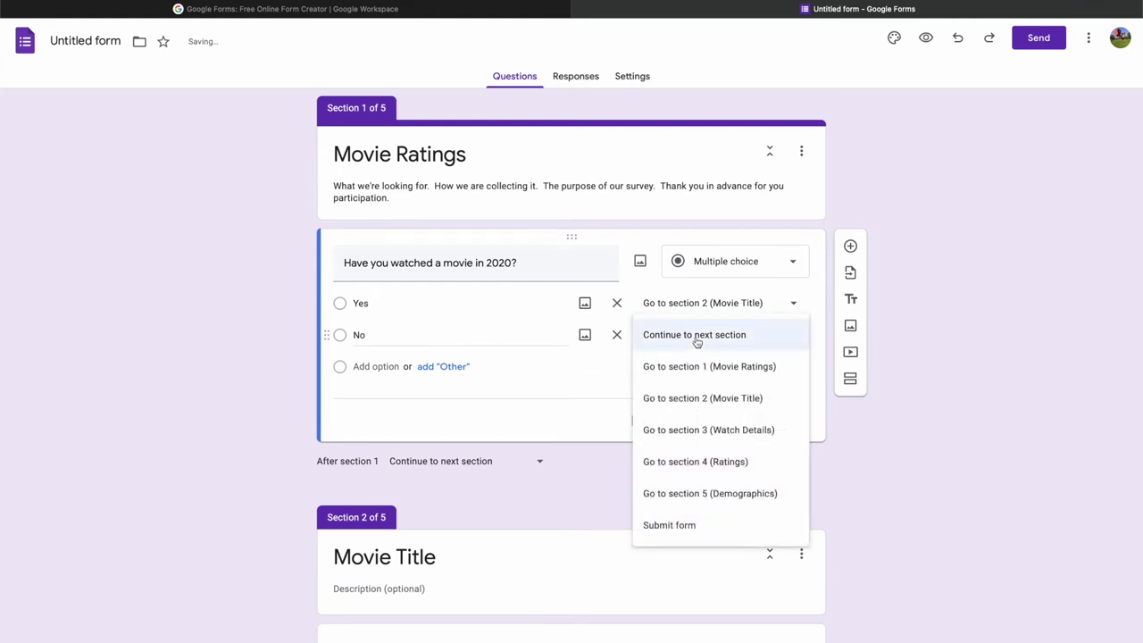
click(750, 495)
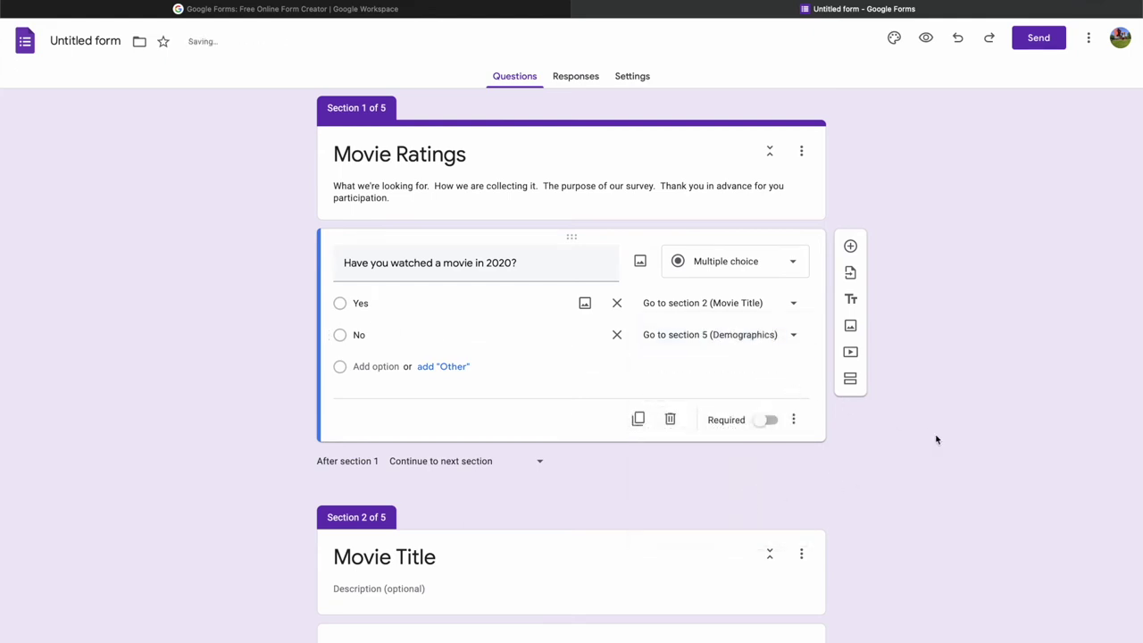
Route the "Alone" answer of the "Did you watch the movie alone or with others?" question to section 4 (Ratings)
scroll(937, 439, down, 4)
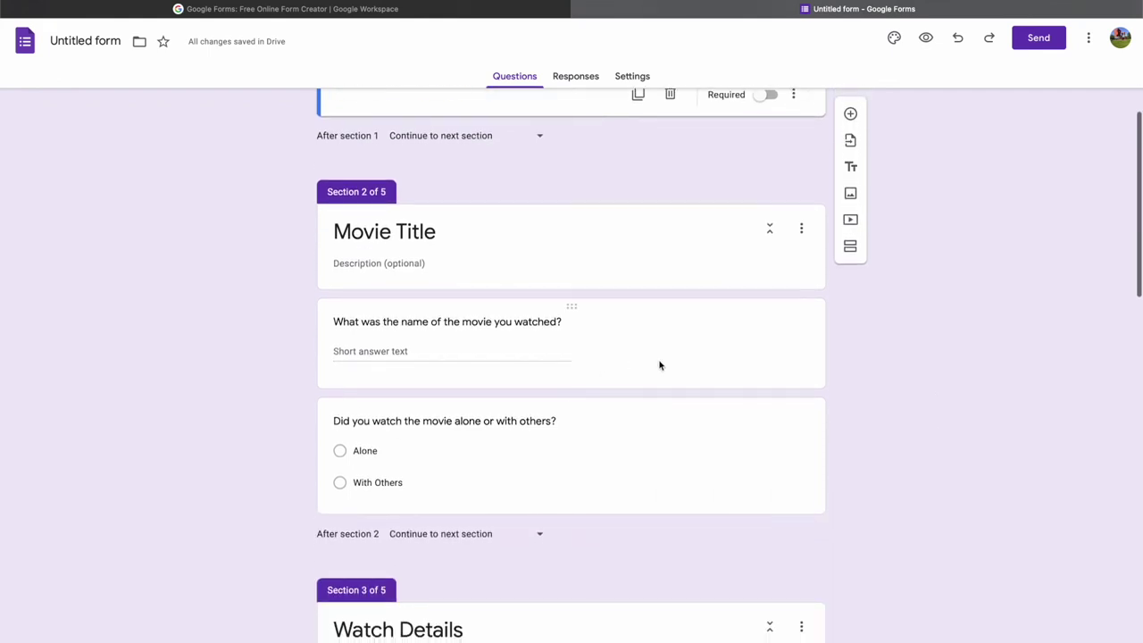
scroll(660, 365, down, 2)
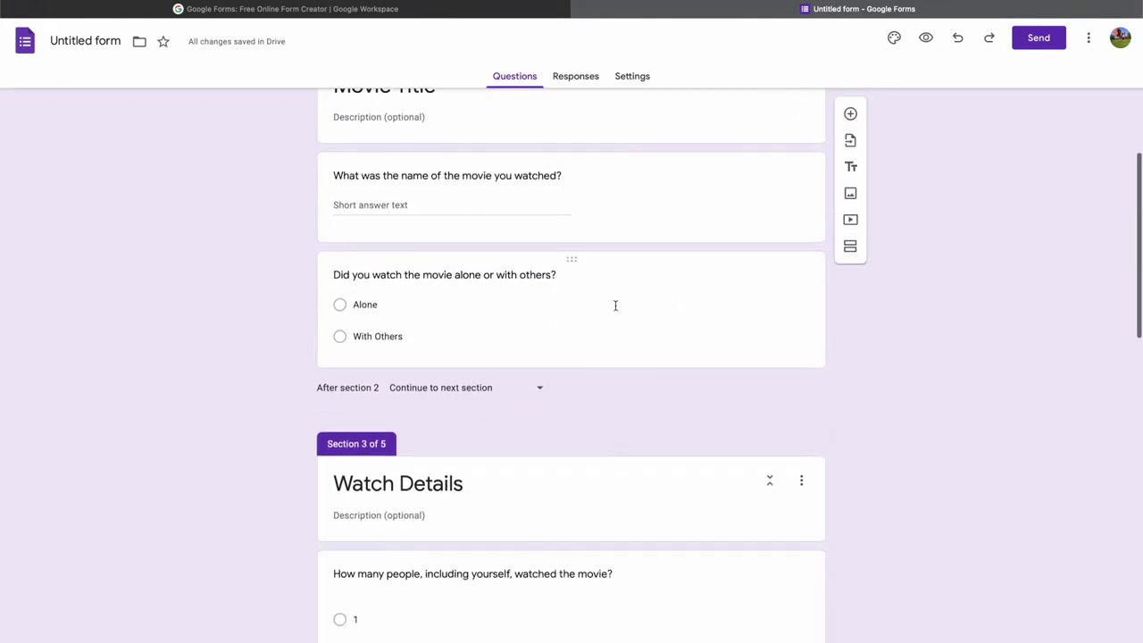
click(694, 321)
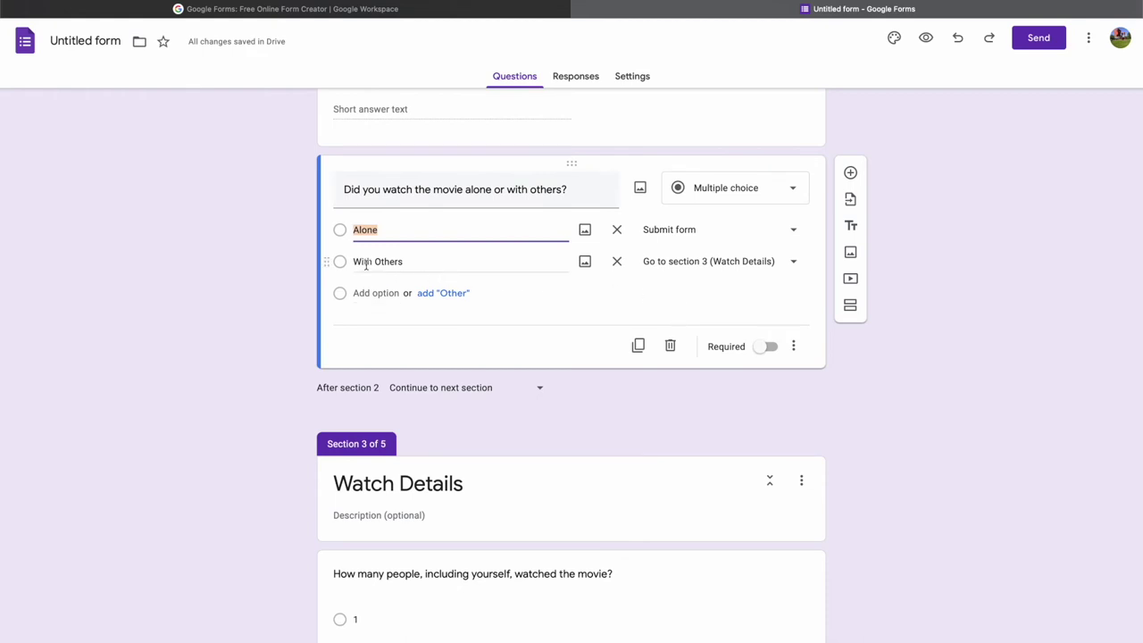
click(689, 234)
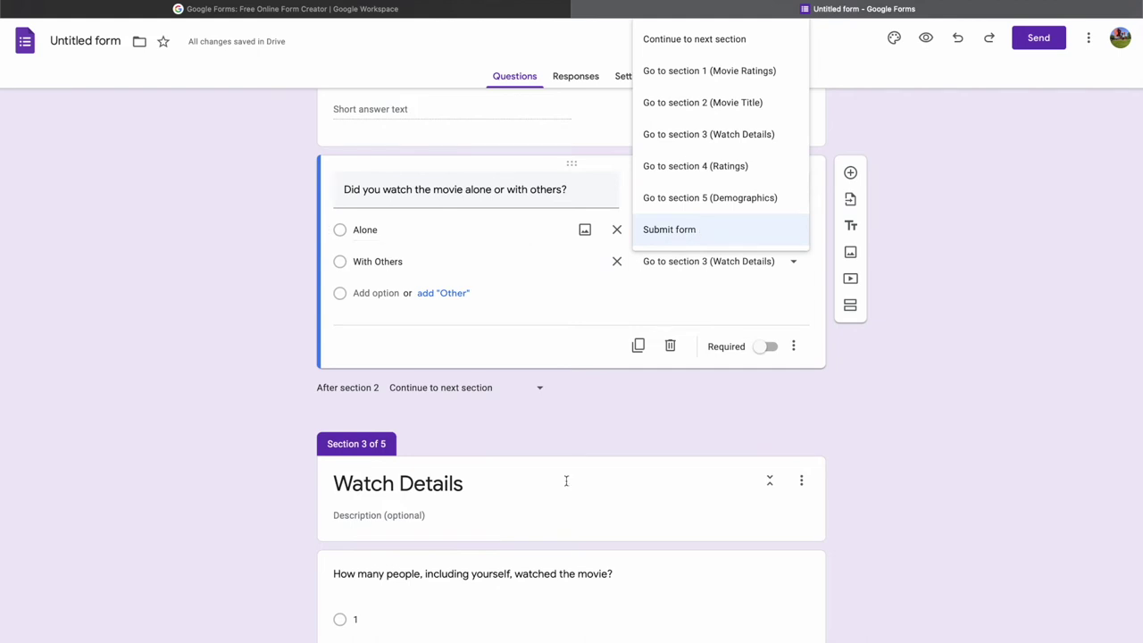
scroll(556, 495, down, 8)
scroll(557, 494, up, 2)
scroll(556, 494, up, 8)
click(742, 166)
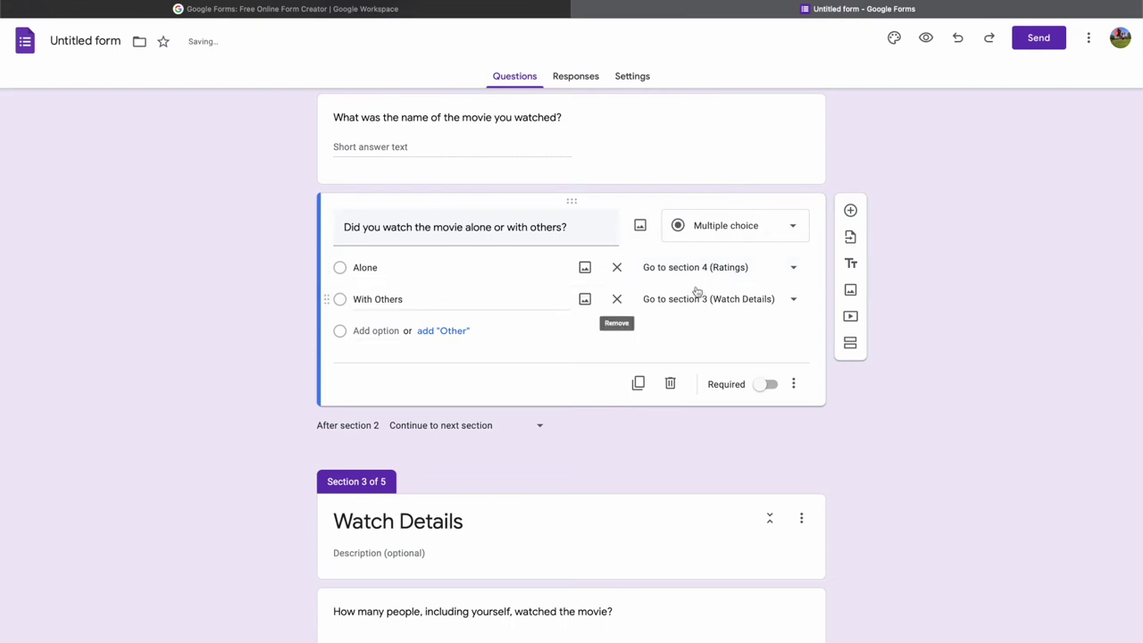
Check the remaining sections through Demographics and rename the untitled form file as "Movie Ratings"
scroll(741, 312, down, 3)
scroll(740, 321, down, 4)
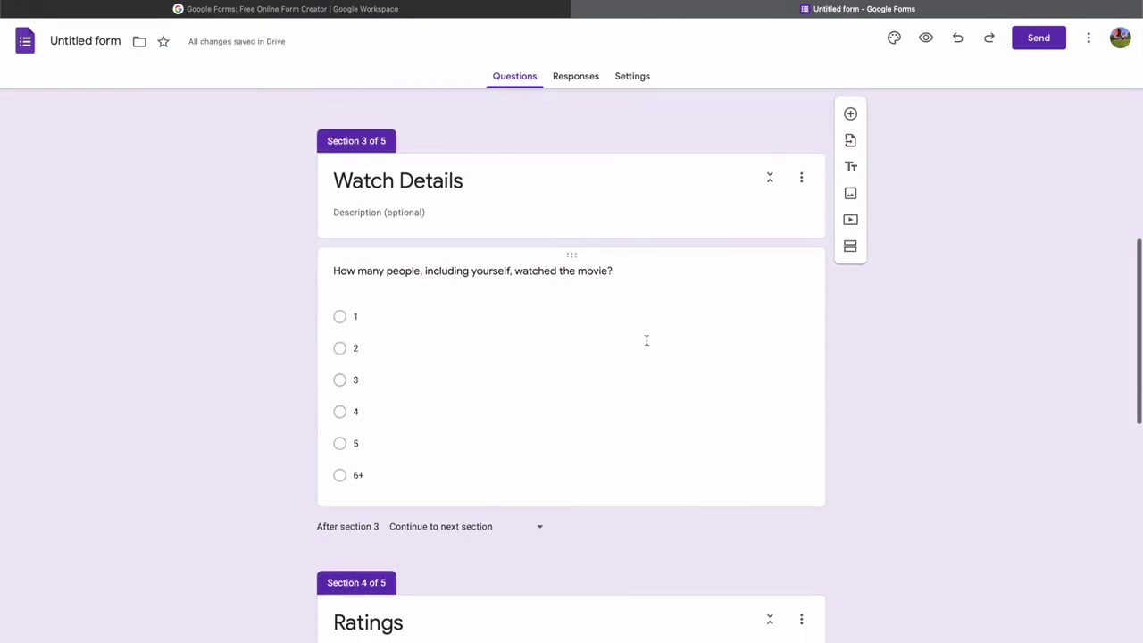
scroll(647, 341, down, 5)
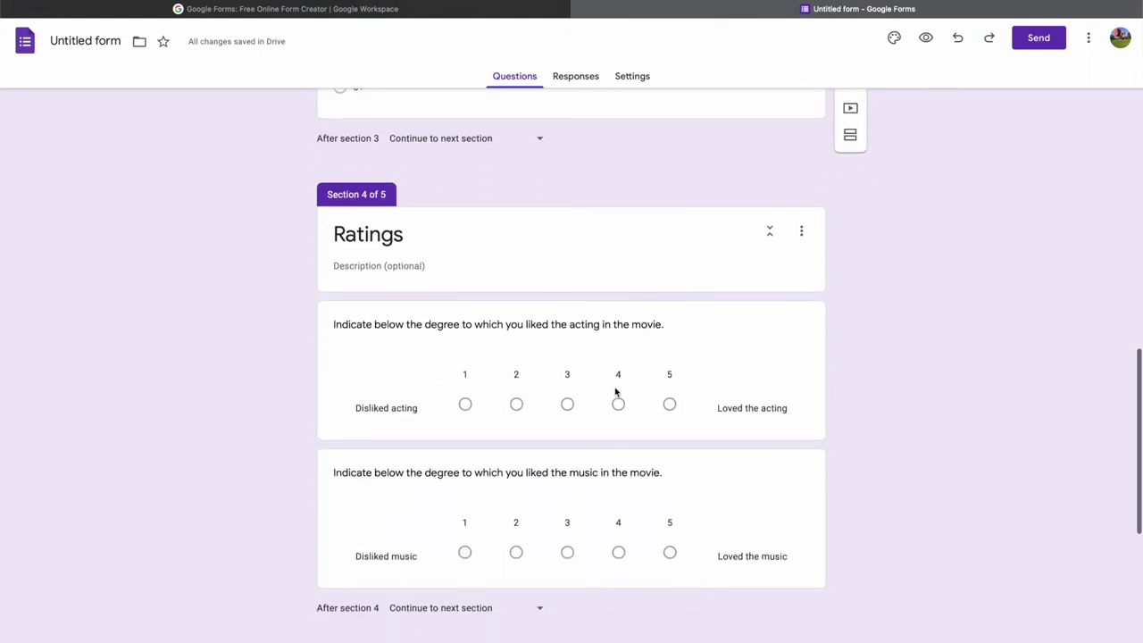
scroll(614, 391, down, 6)
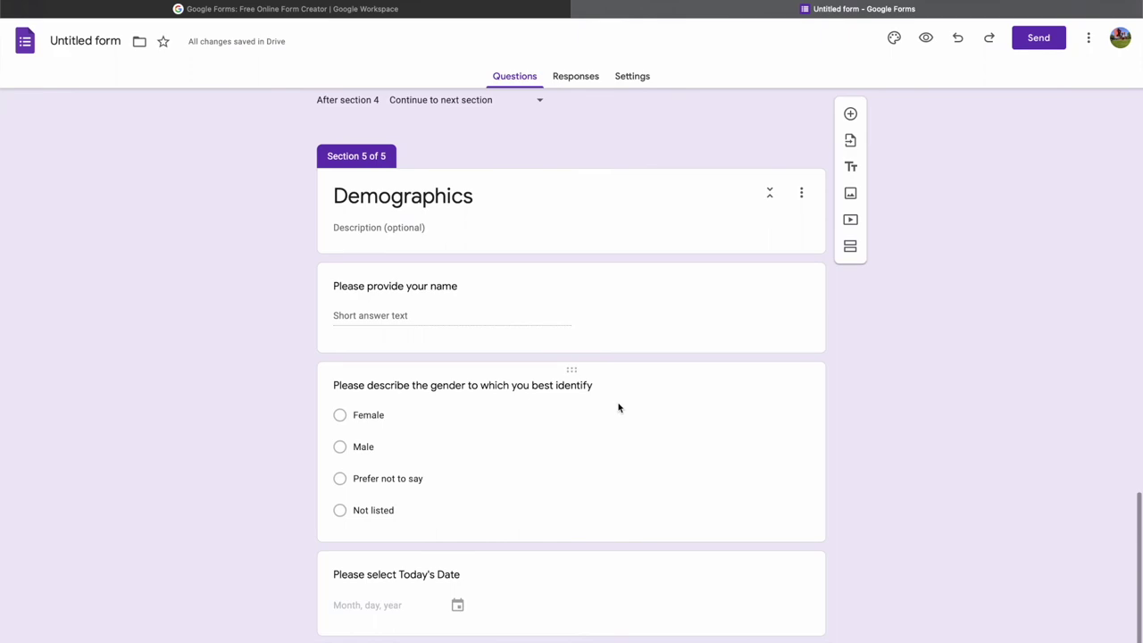
scroll(914, 426, up, 15)
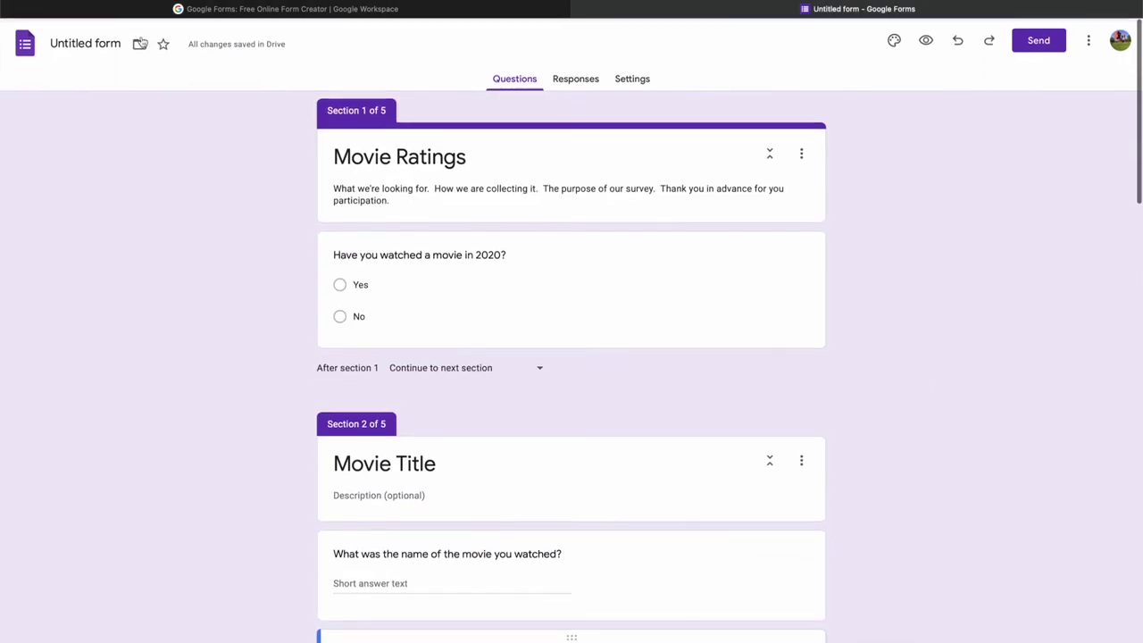
click(106, 42)
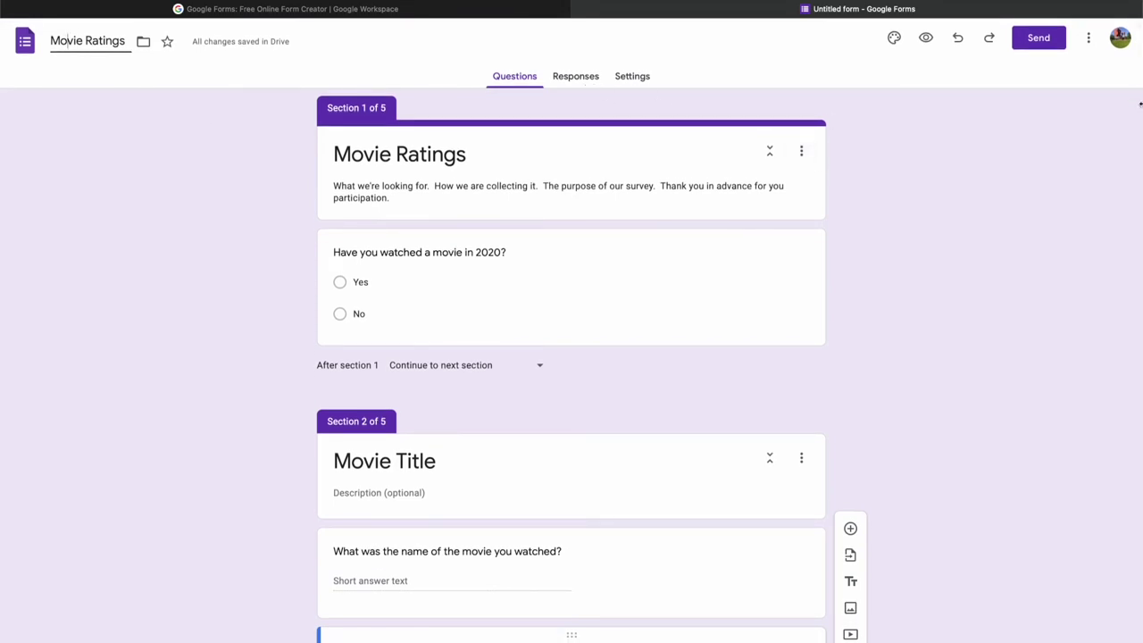
Open the form's sending options and examine the email delivery settings, including the invitation message
click(1042, 38)
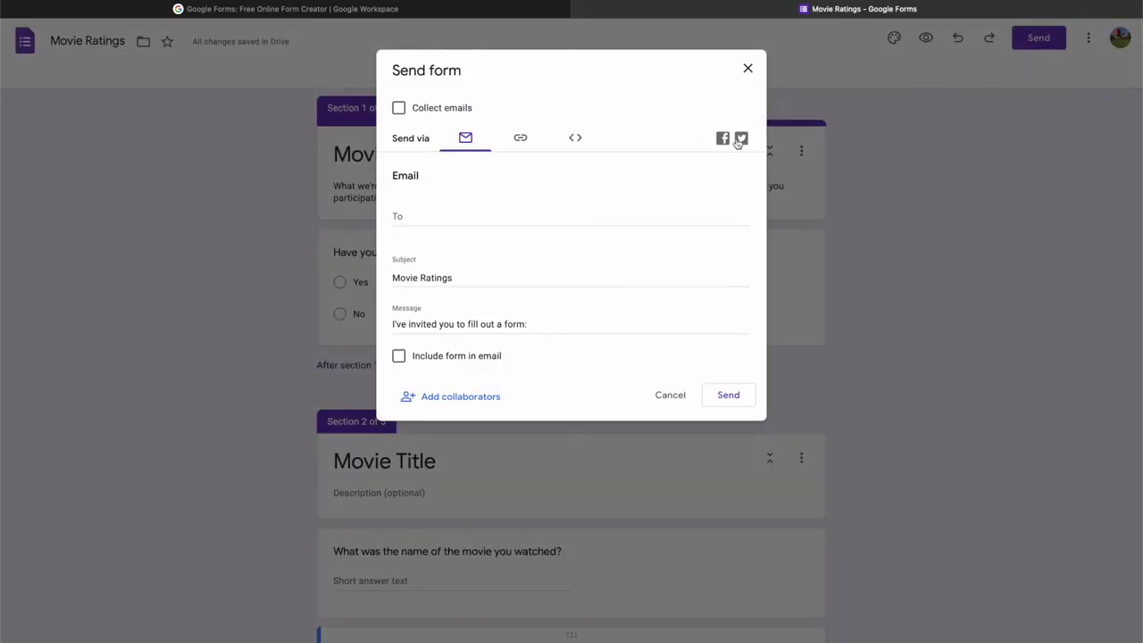
click(520, 139)
click(465, 140)
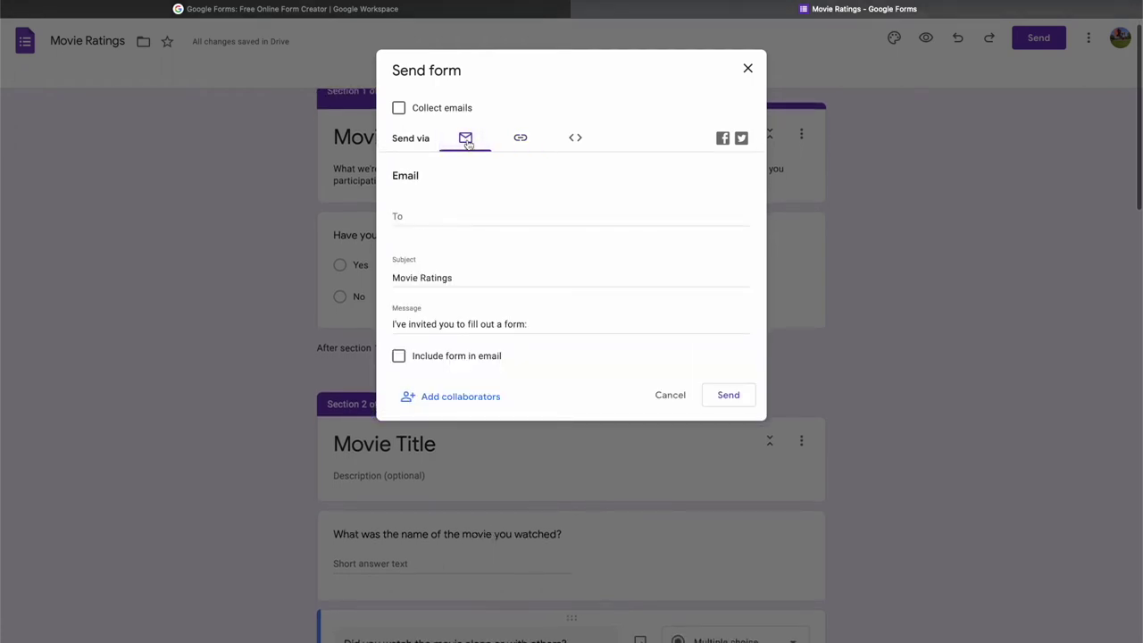
click(529, 329)
drag(544, 328, 410, 324)
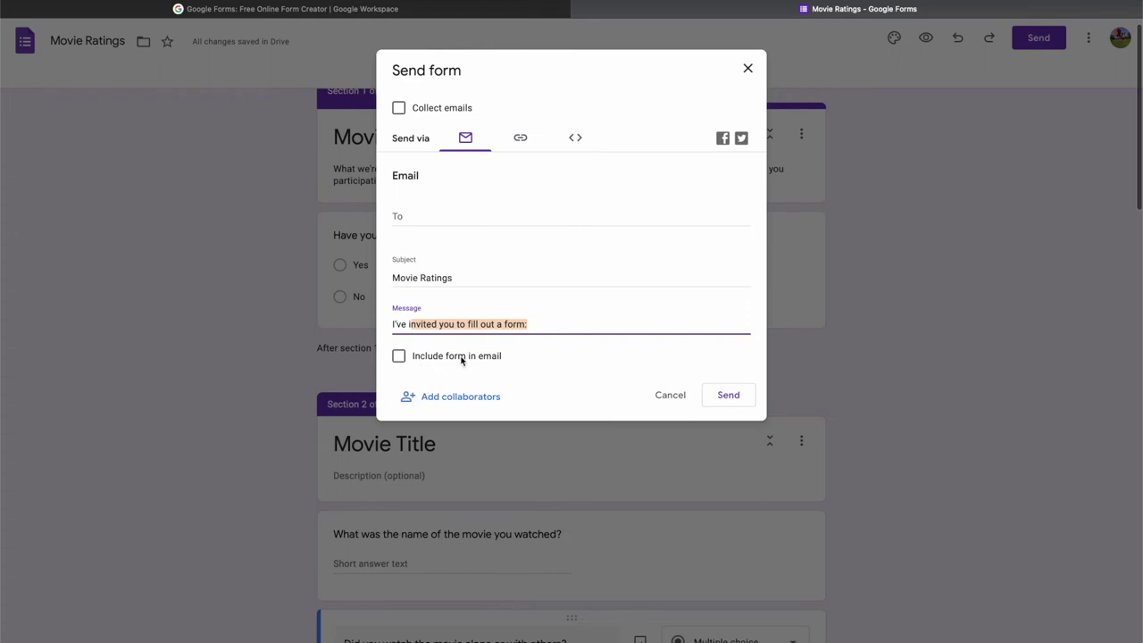
Show the form's shareable link, select the full URL and close the sending options without sending
click(521, 139)
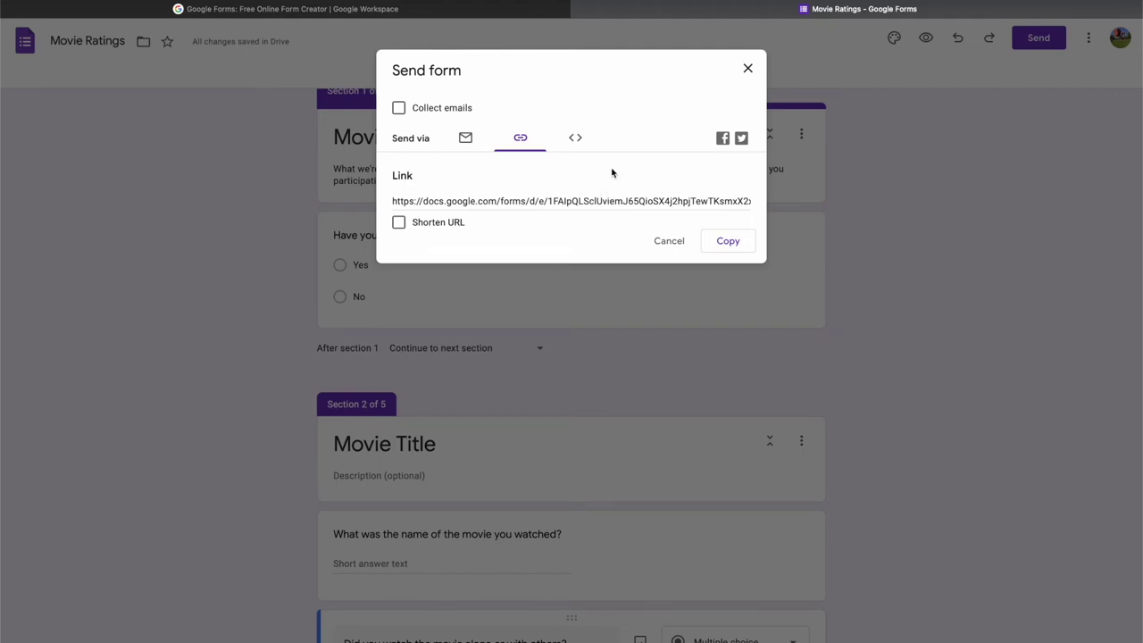
scroll(614, 214, down, 2)
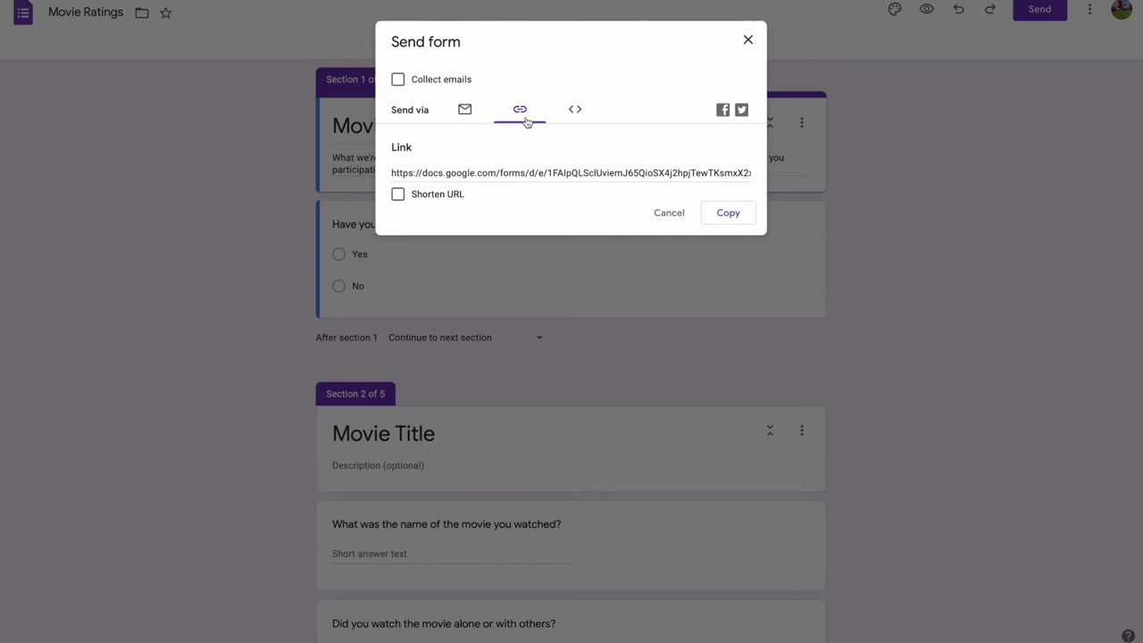
double_click(390, 147)
click(399, 176)
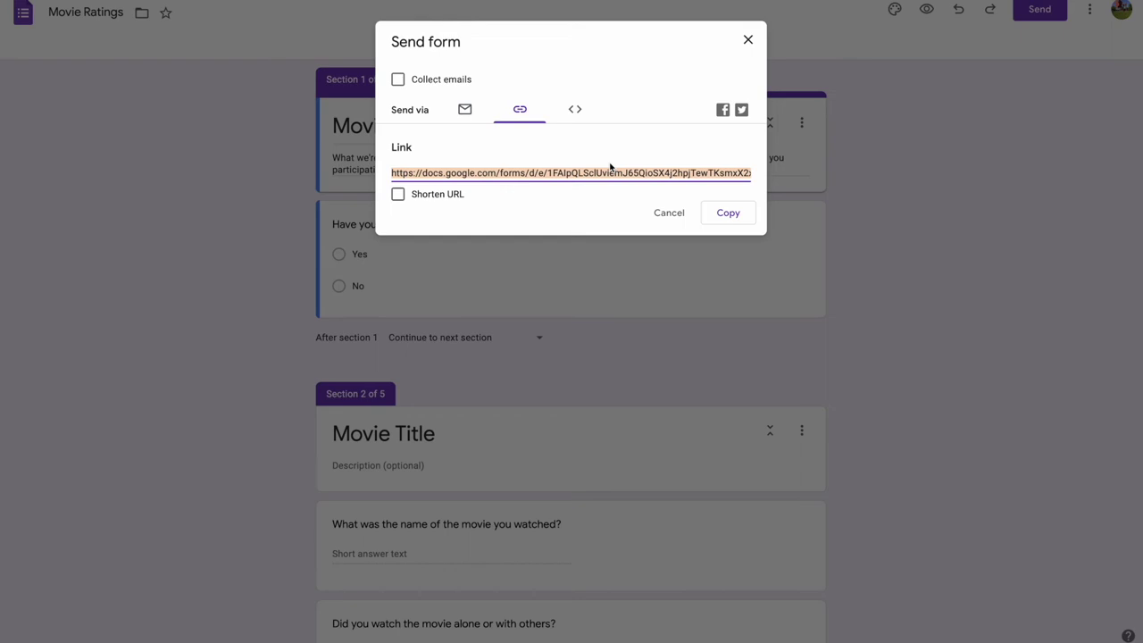
click(669, 213)
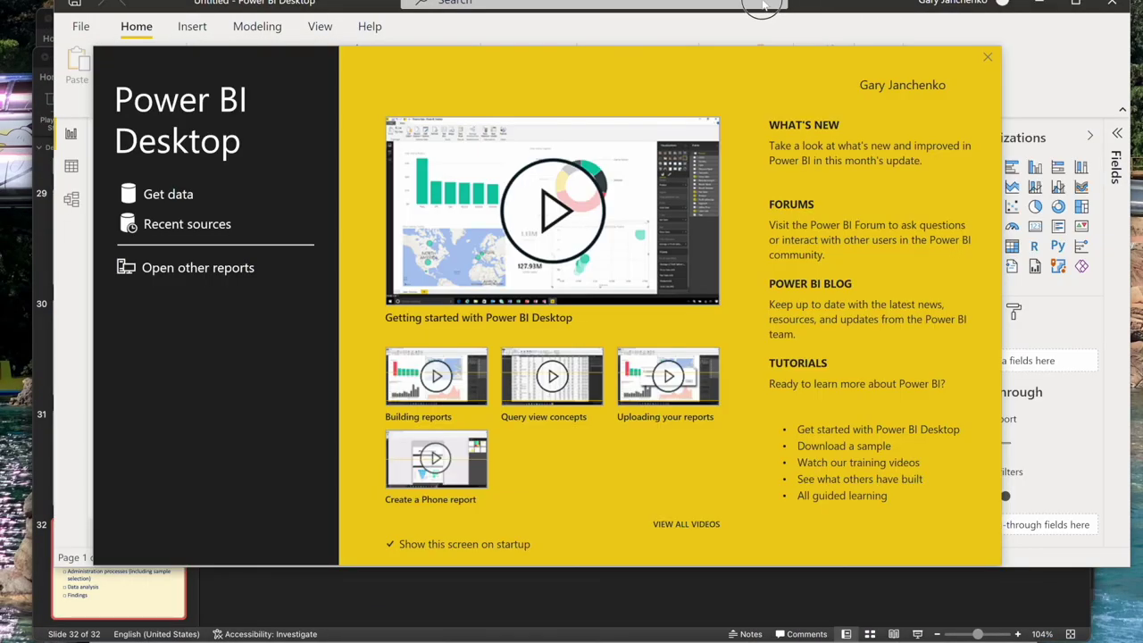
Switch to the Excel workbook with the "Survey data" sheet and enlarge its window to fill the screen
click(877, 7)
mouse_move(447, 639)
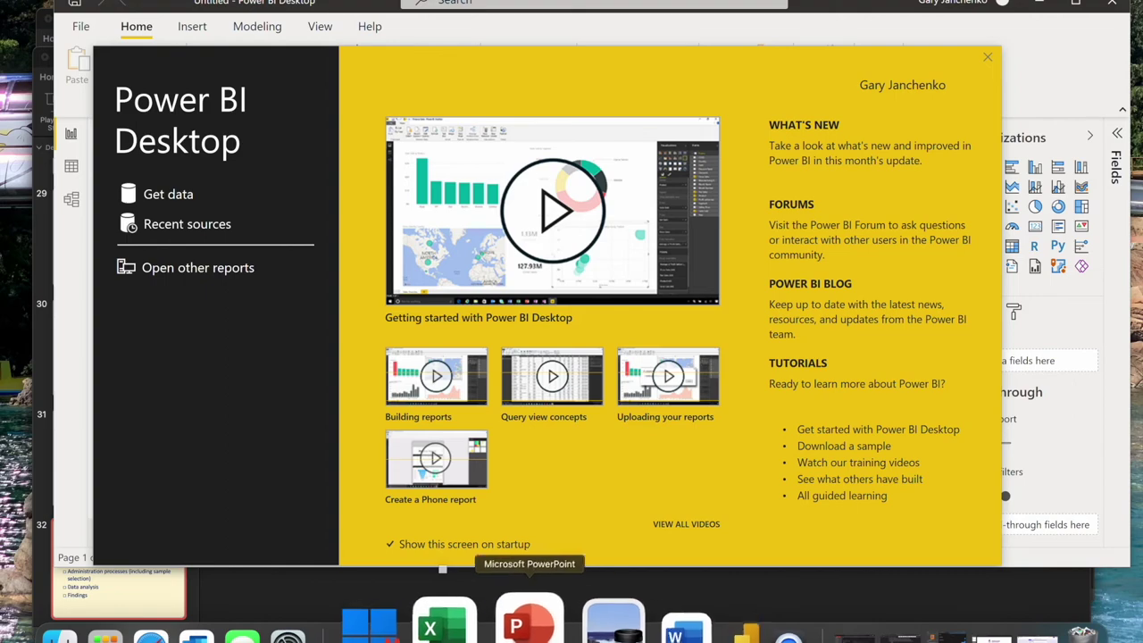
click(473, 626)
drag(441, 166, 372, 0)
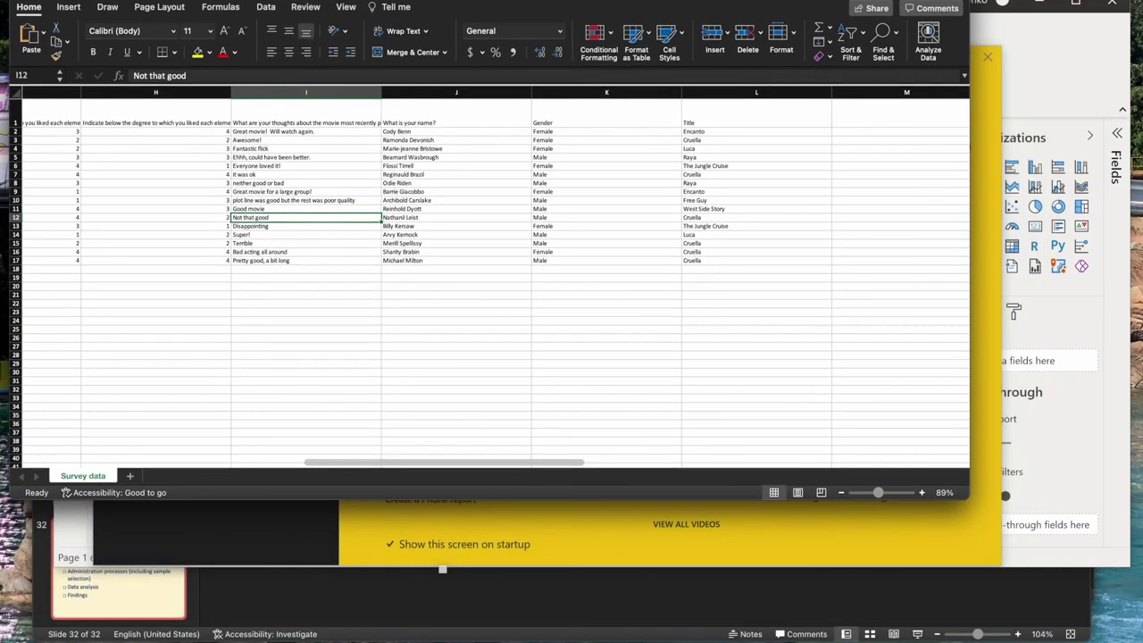
drag(966, 492, 1135, 642)
Examine the survey data from the Start Date column onward, reading the full purchase question in B1 and its coded answers
scroll(907, 512, up, 5)
scroll(907, 513, right, 2)
scroll(907, 513, left, 5)
scroll(907, 513, left, 6)
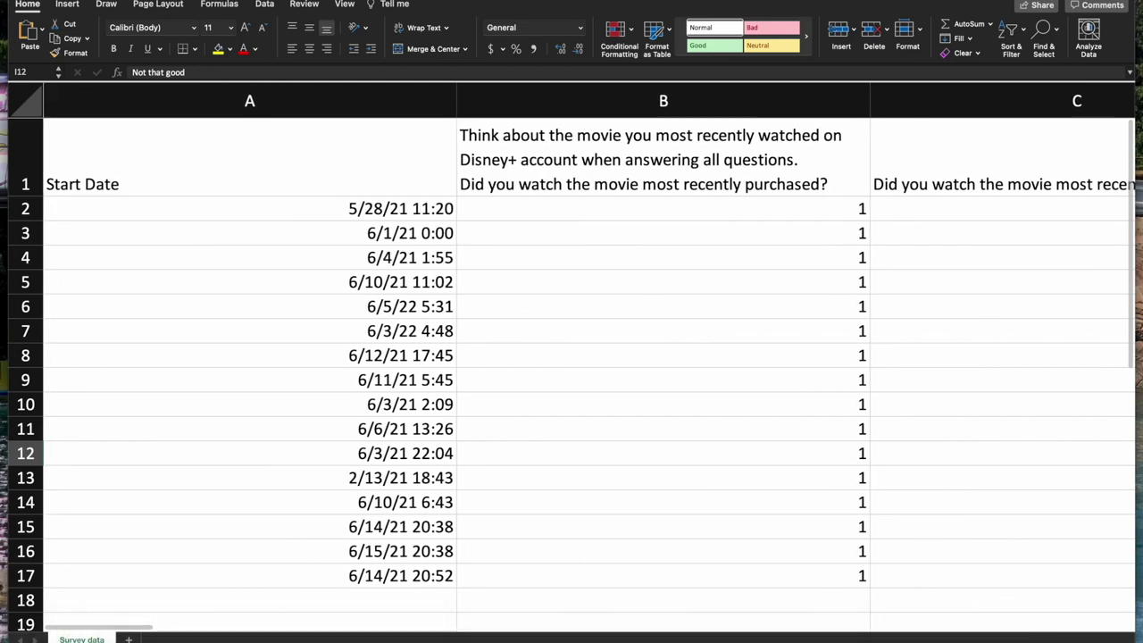
scroll(895, 524, down, 2)
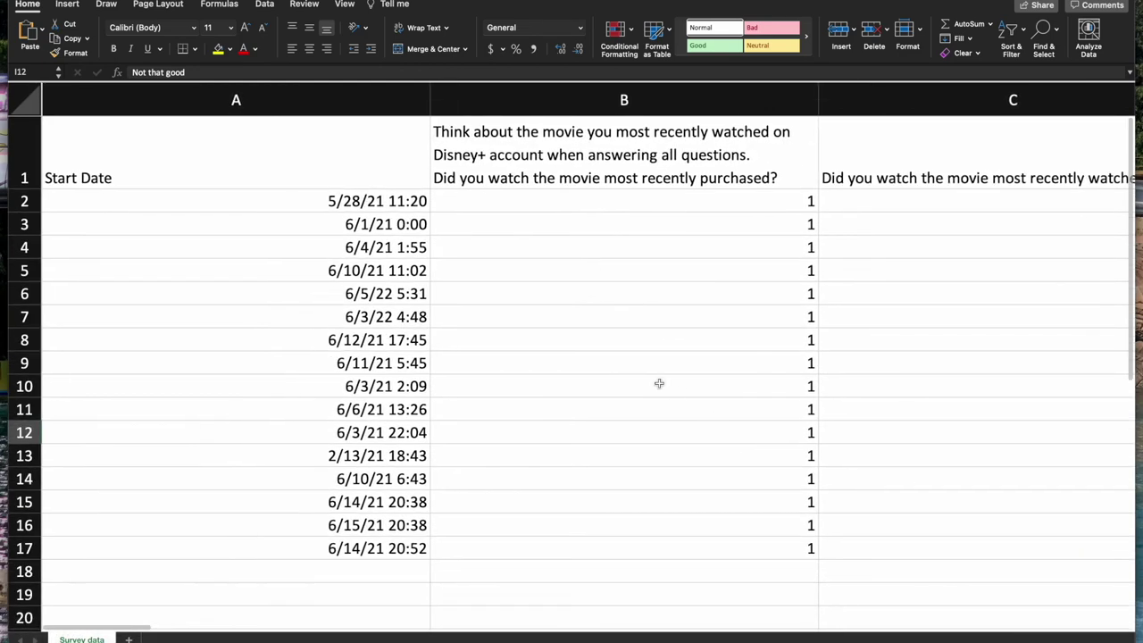
scroll(620, 370, right, 3)
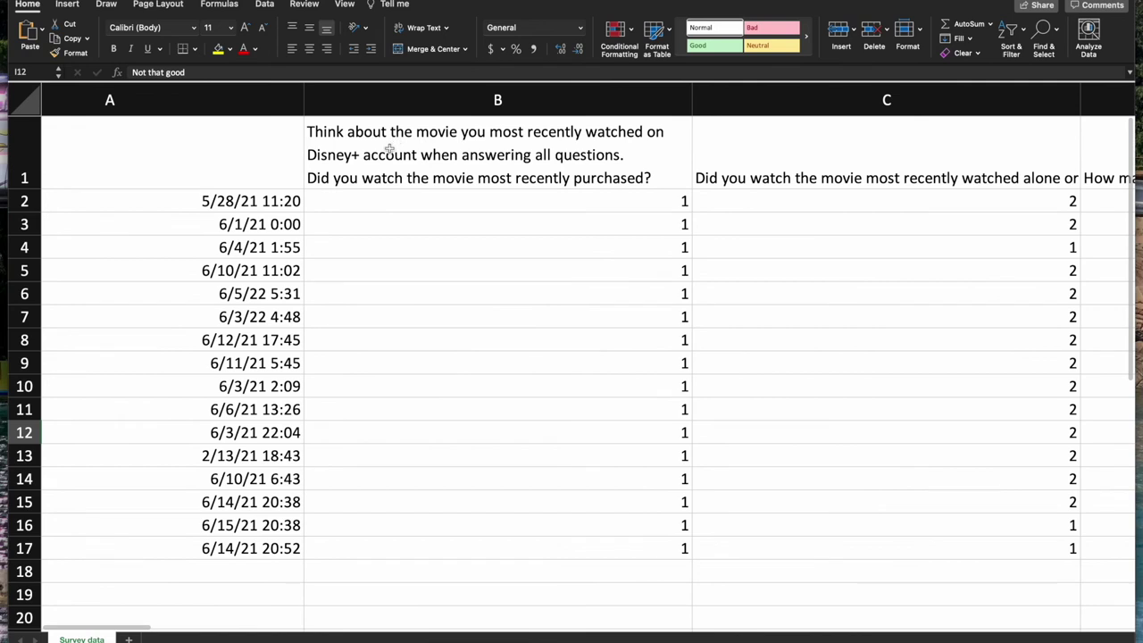
click(336, 152)
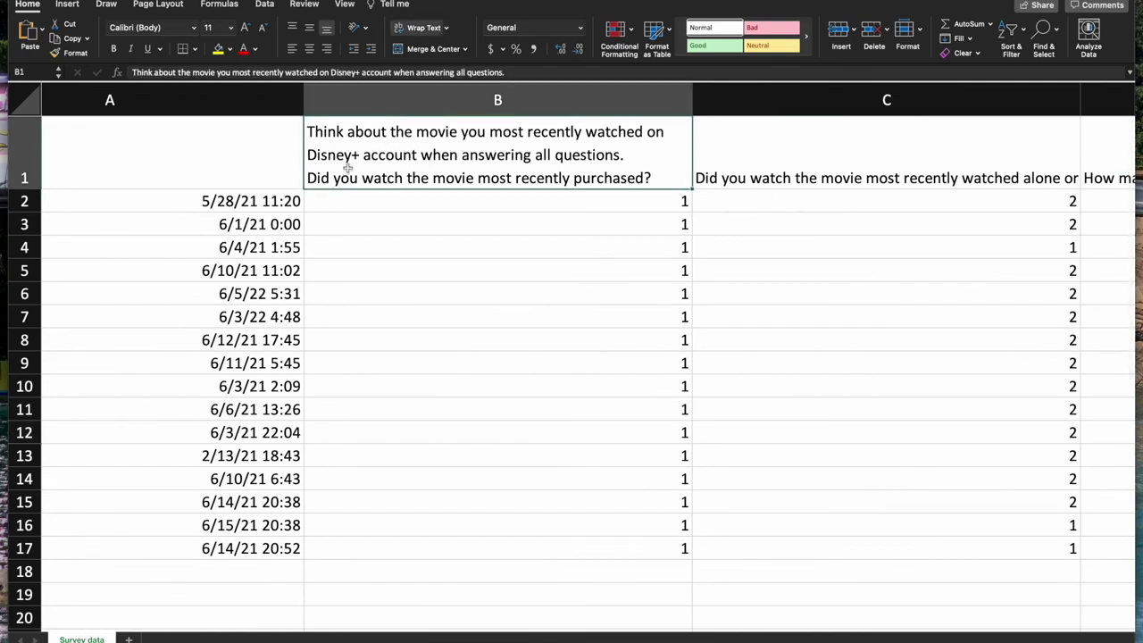
scroll(436, 167, right, 5)
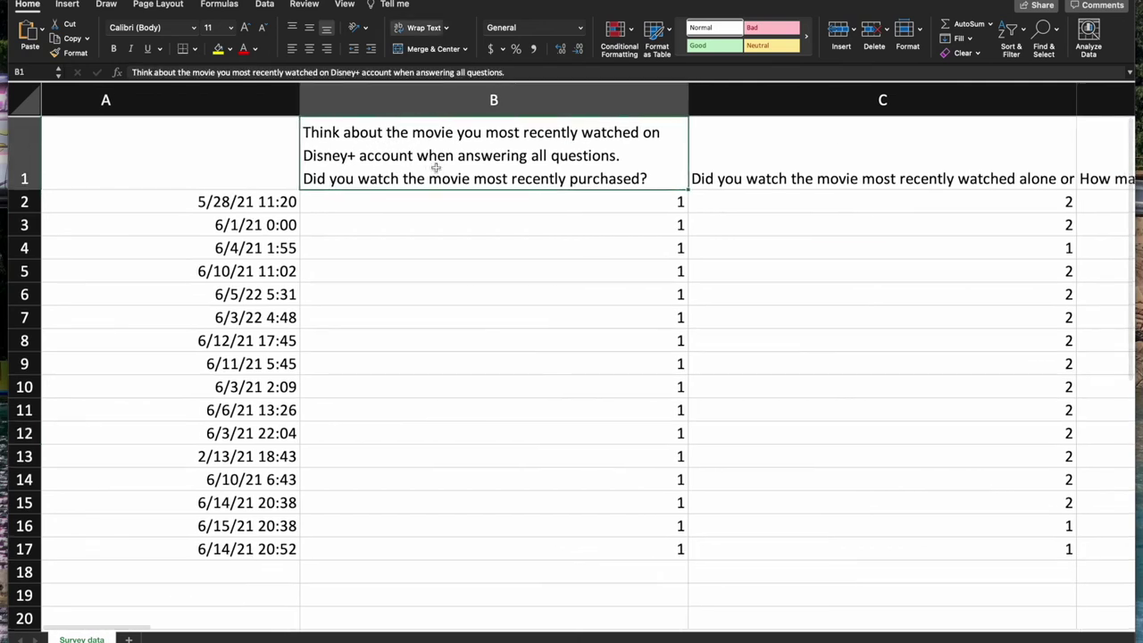
scroll(436, 167, right, 5)
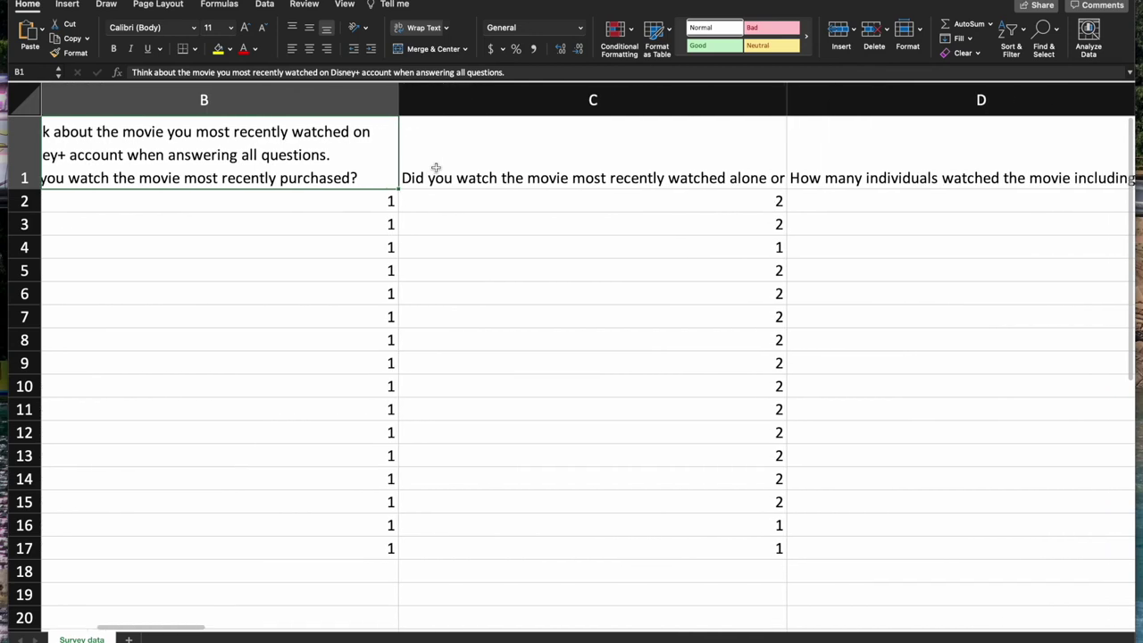
scroll(436, 167, right, 1)
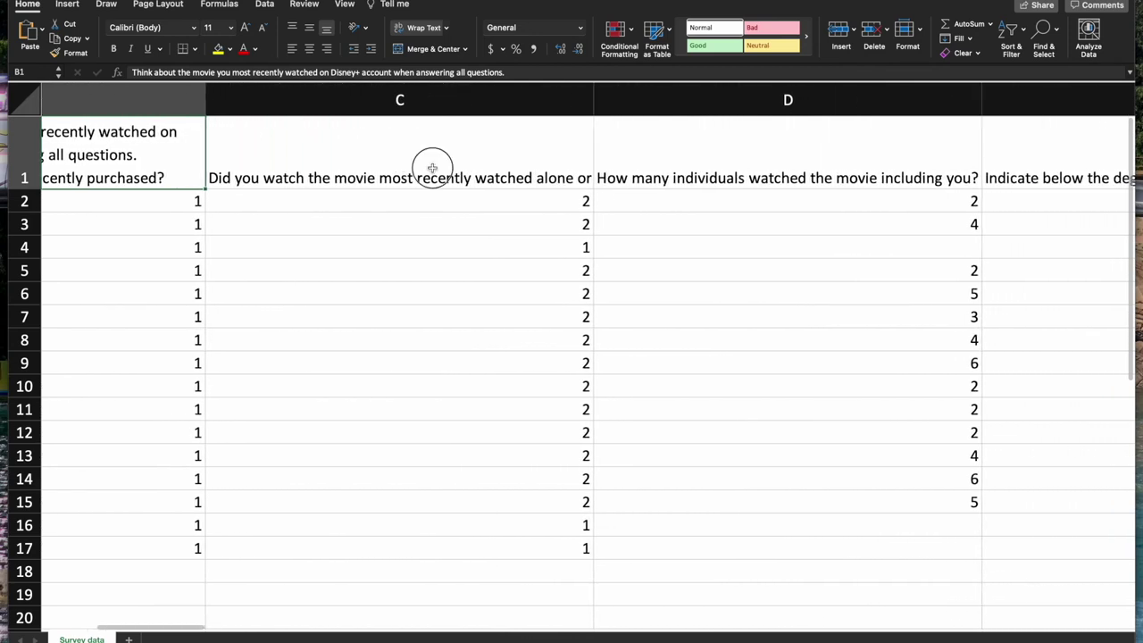
Widen column C to show more of the "alone or with others" question and check its coded answers
click(434, 165)
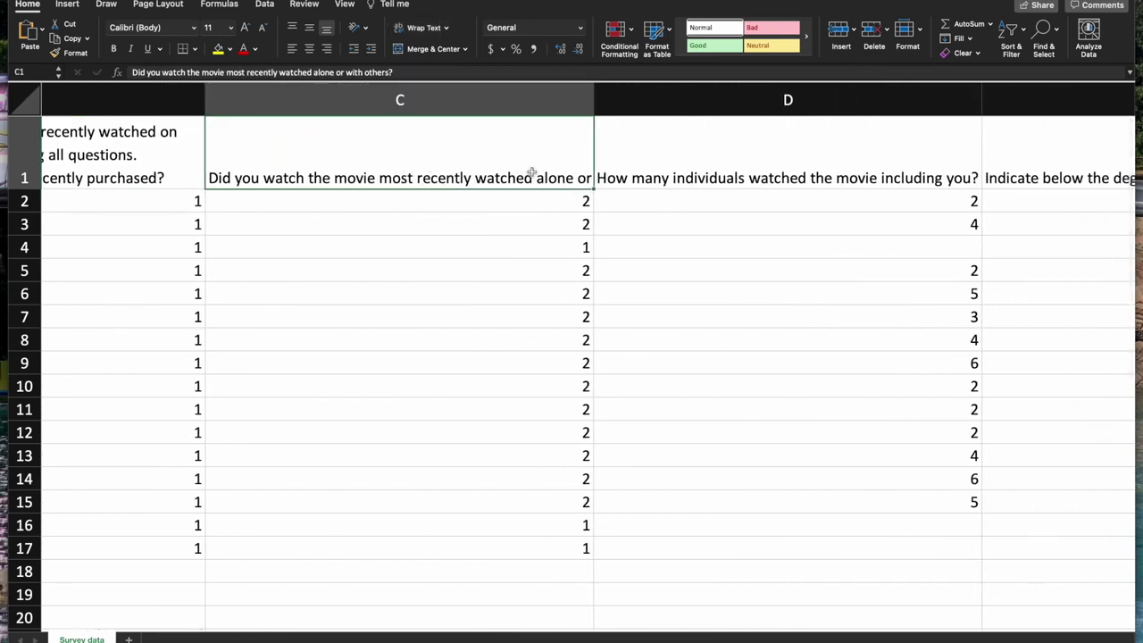
drag(594, 111, 663, 109)
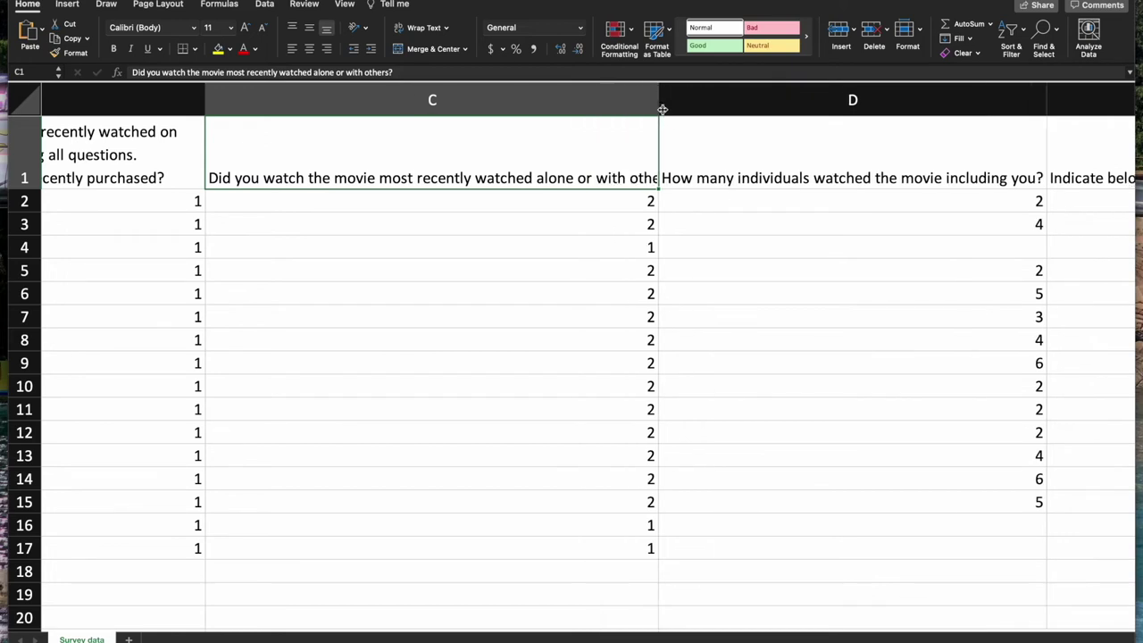
click(551, 251)
click(564, 225)
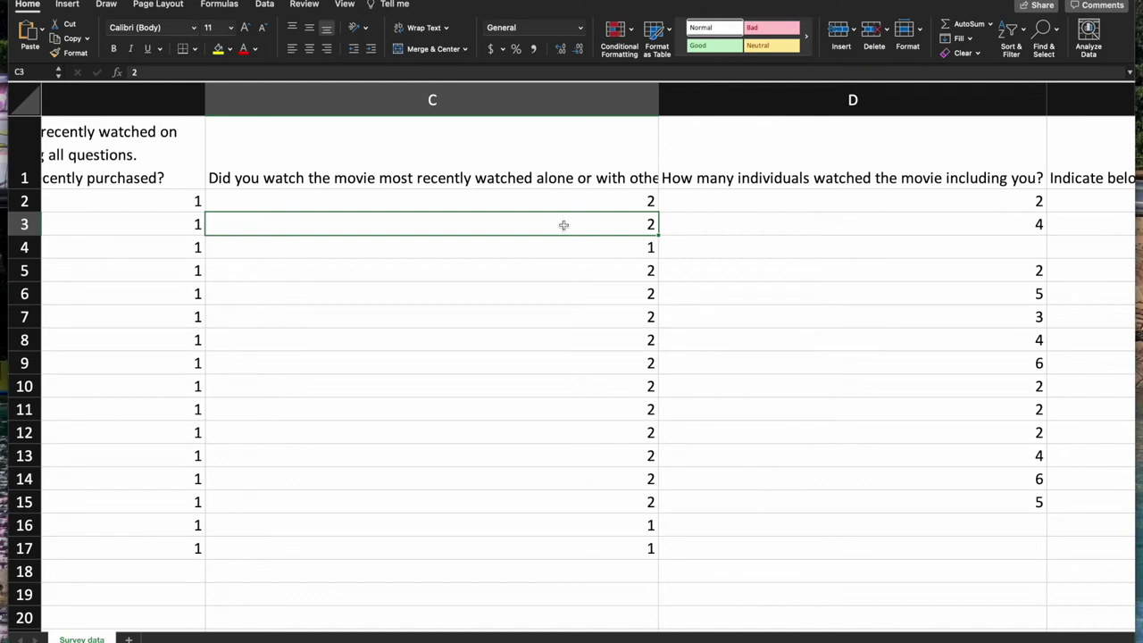
click(553, 207)
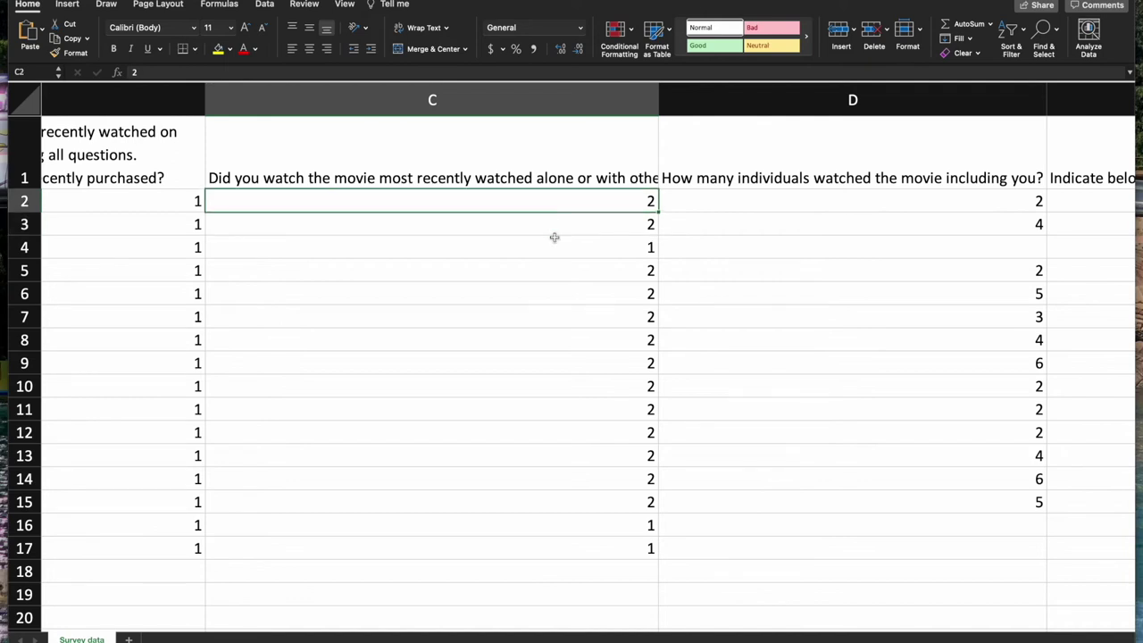
click(553, 243)
click(555, 285)
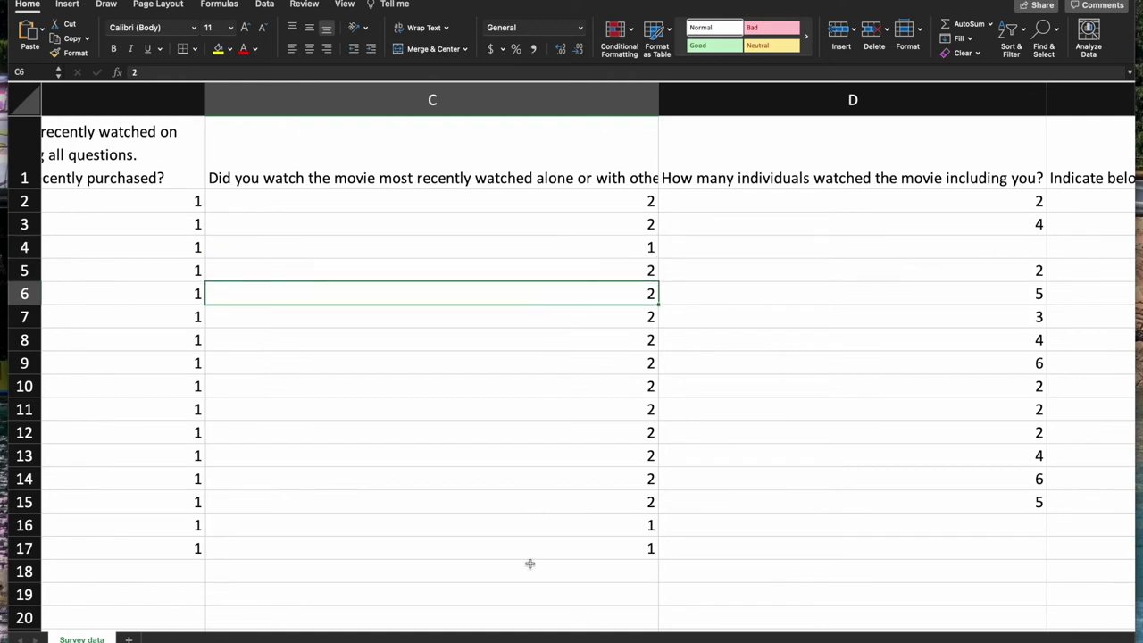
click(579, 240)
click(585, 222)
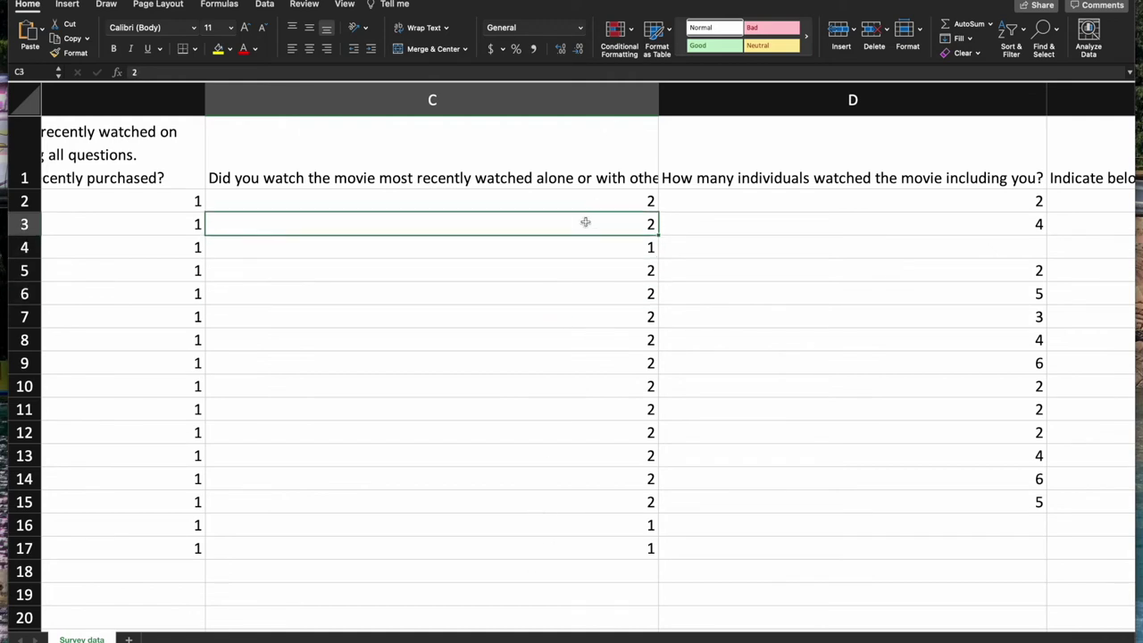
Read the full rating questions in E1 through H1 to identify the movie element each column covers, and examine their coded answers
scroll(572, 281, right, 5)
scroll(572, 289, right, 5)
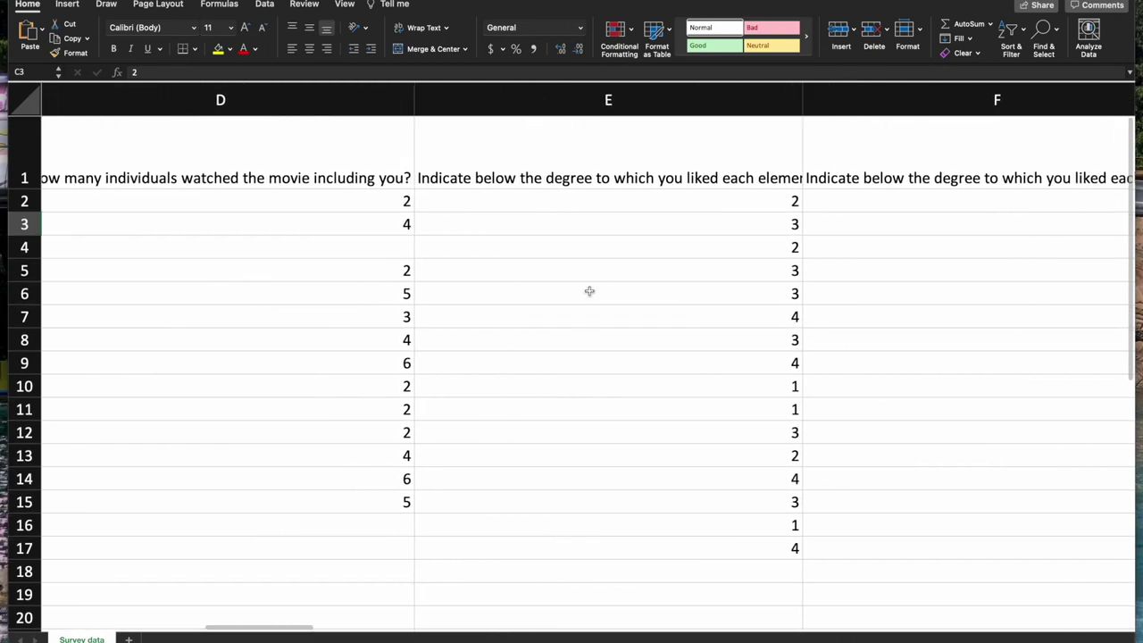
scroll(589, 291, right, 2)
click(606, 164)
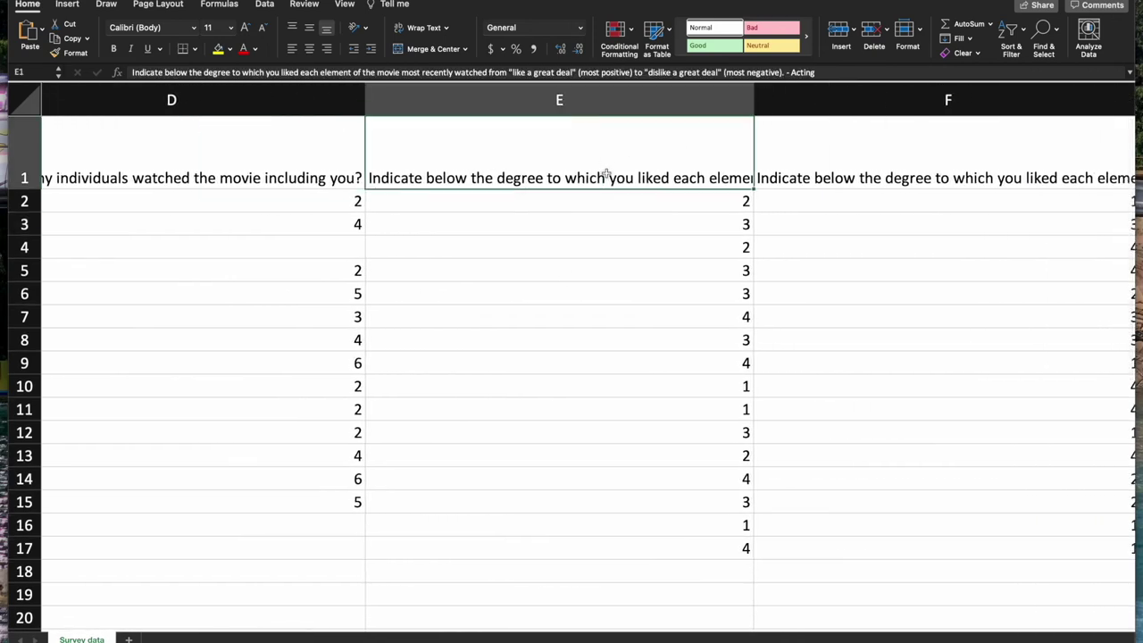
scroll(744, 161, right, 3)
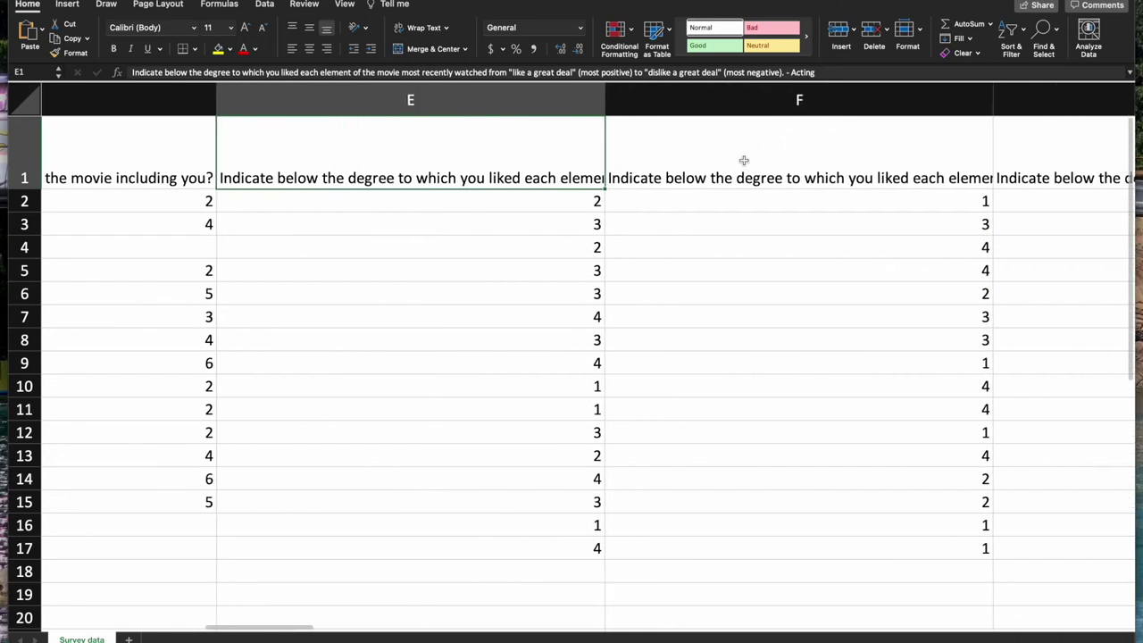
click(743, 160)
scroll(743, 160, right, 2)
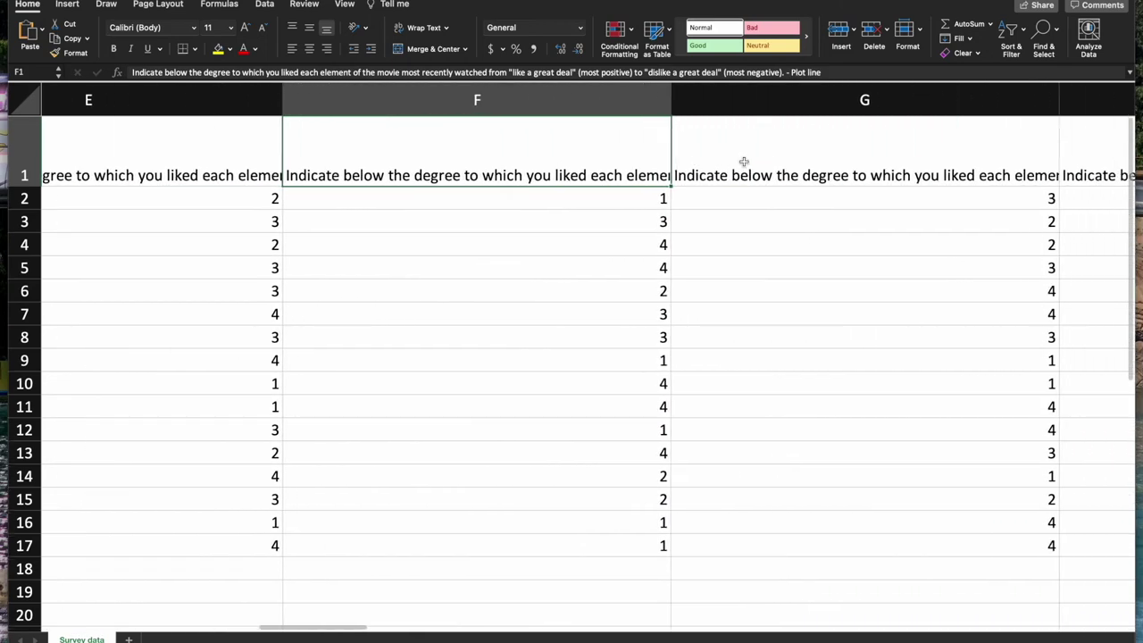
scroll(743, 161, left, 2)
click(577, 165)
click(708, 168)
scroll(708, 168, right, 3)
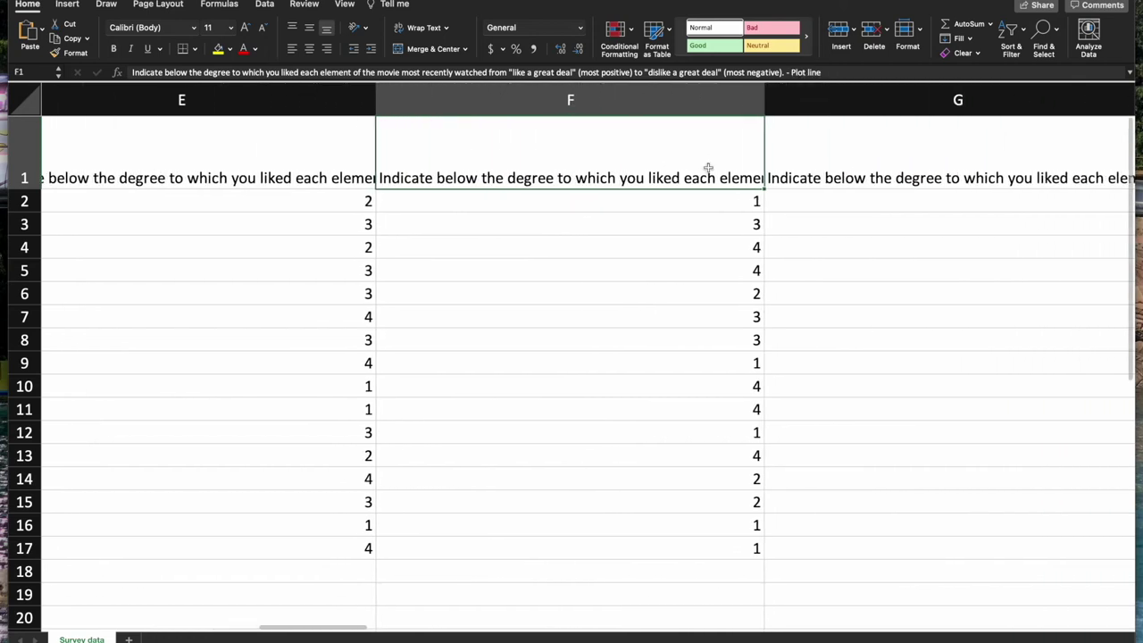
click(831, 173)
scroll(831, 173, right, 5)
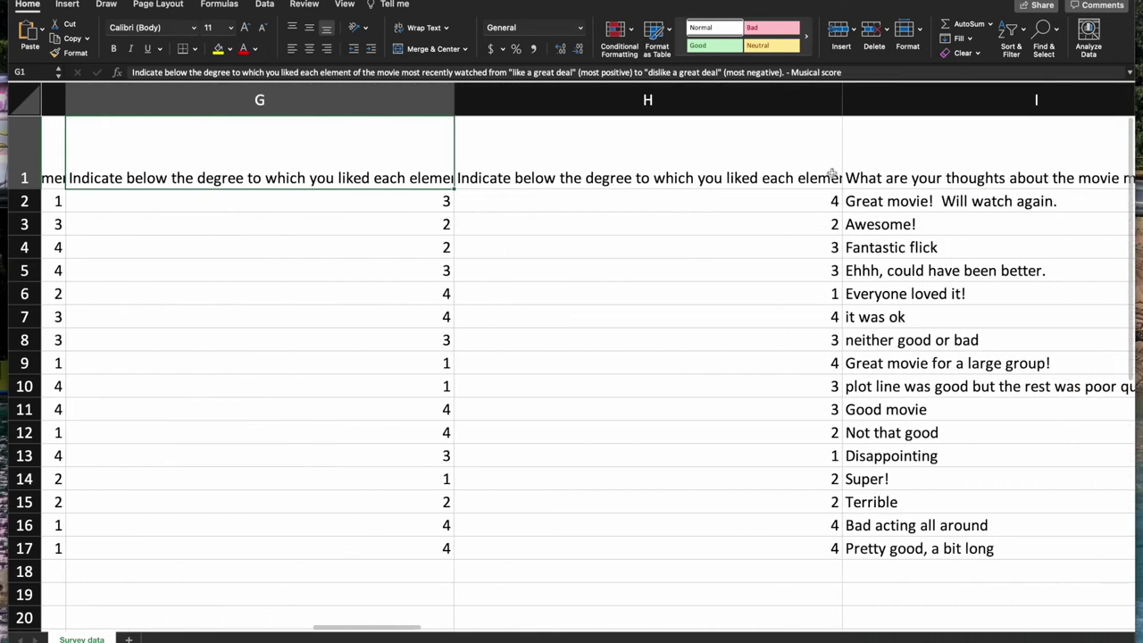
click(603, 167)
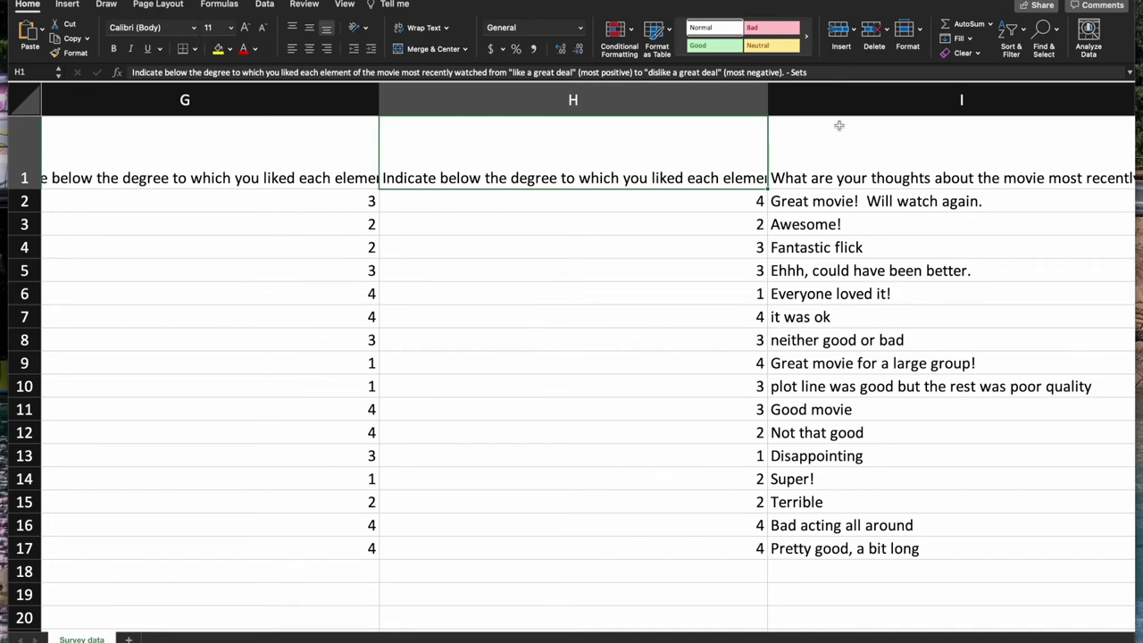
Examine the open-ended answers in column I about respondents' thoughts on the movie most recently purchased
scroll(756, 132, right, 3)
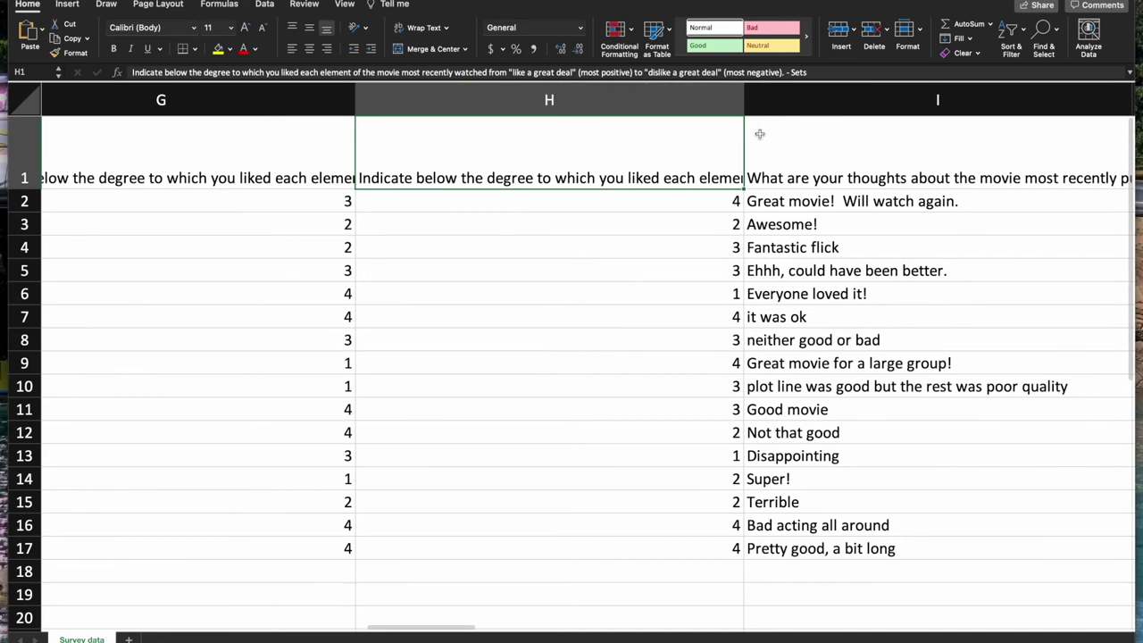
scroll(760, 134, right, 2)
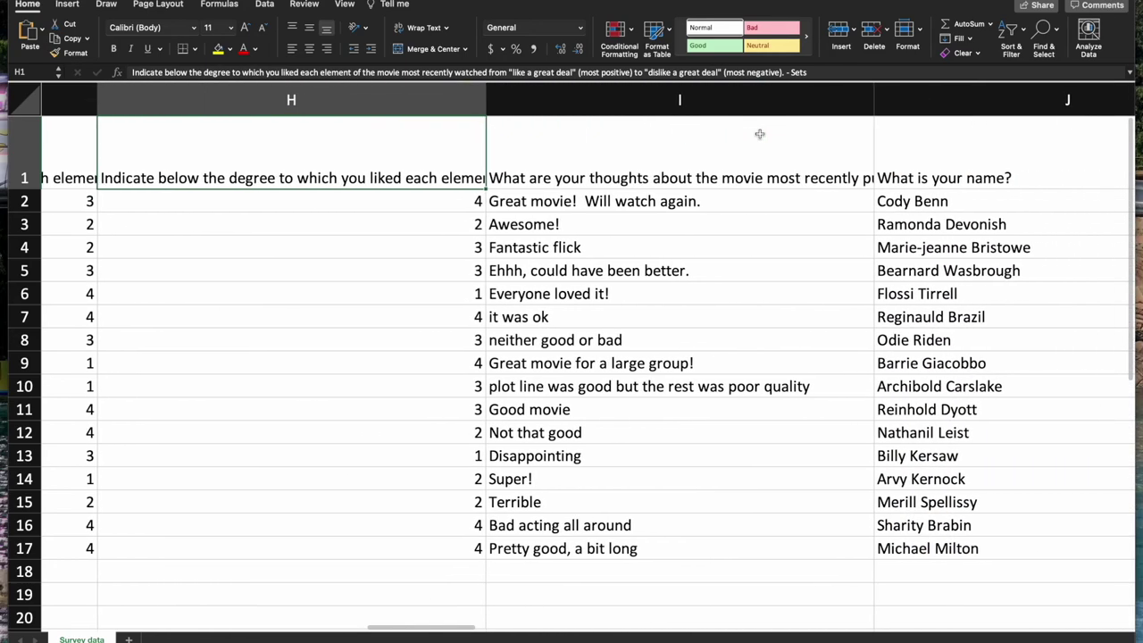
click(712, 167)
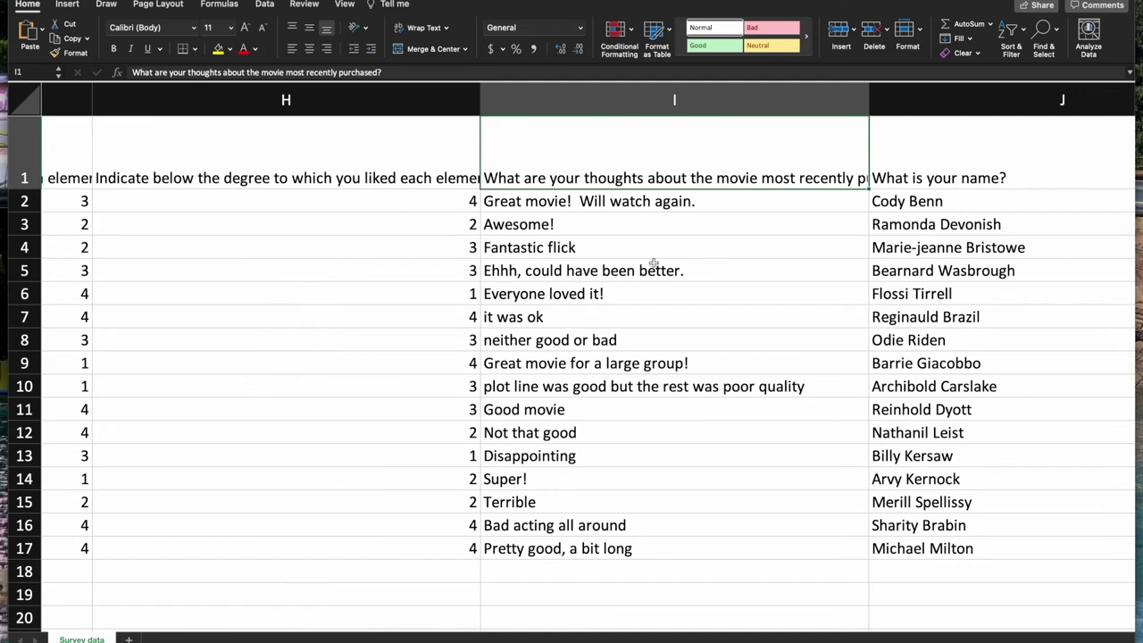
drag(664, 204, 653, 478)
click(611, 454)
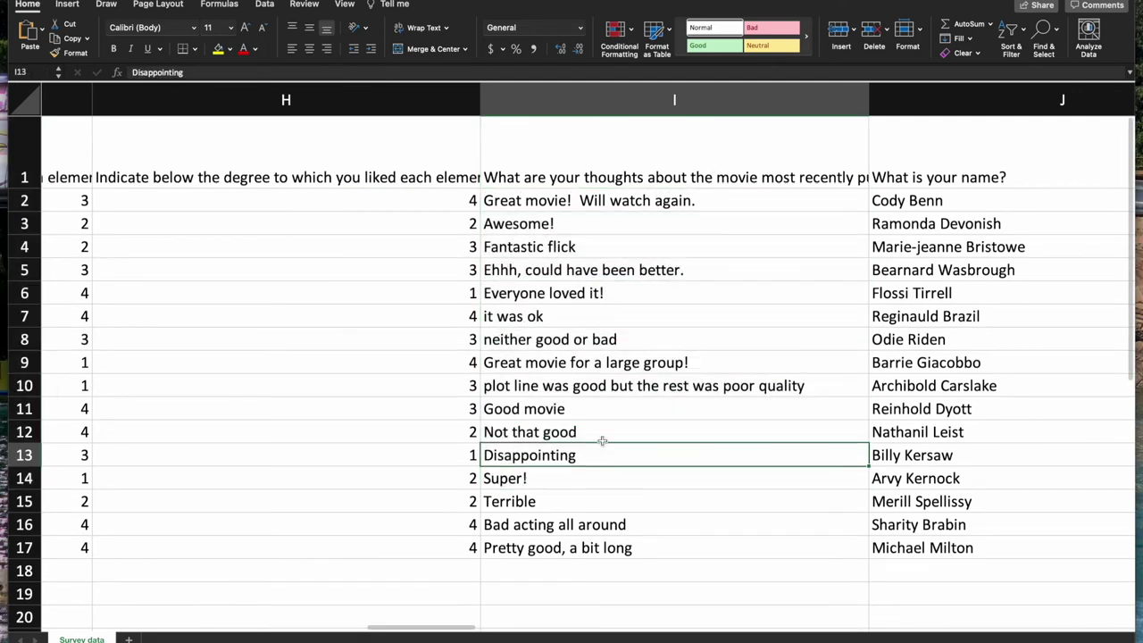
click(603, 435)
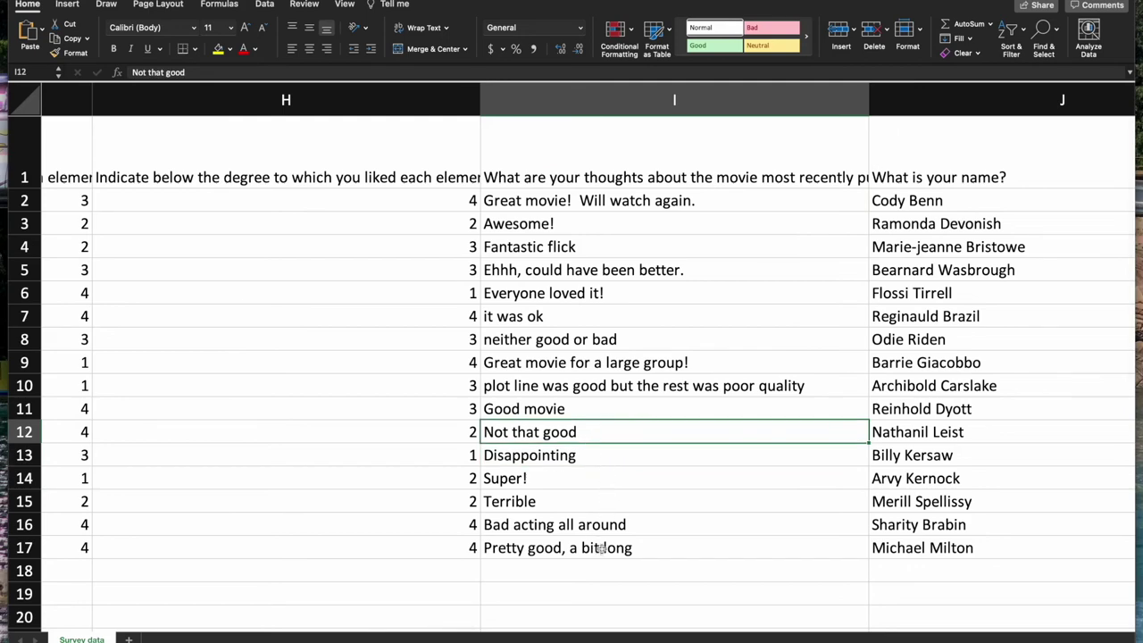
click(577, 221)
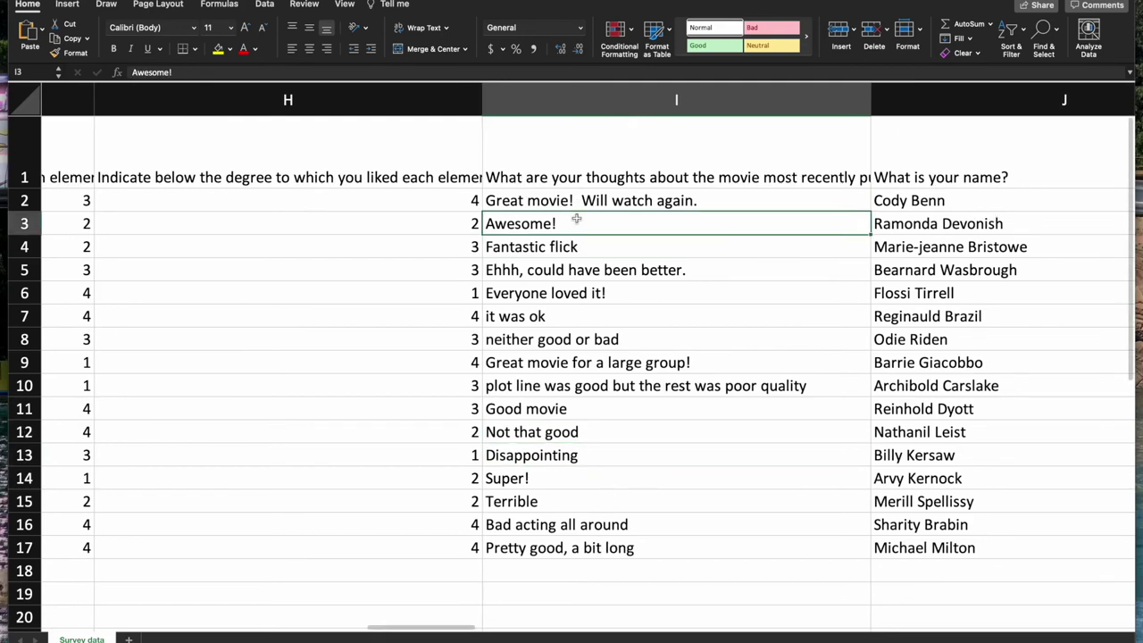
Examine the remaining name, Gender and Title columns, J through L, of the survey data
scroll(576, 218, right, 5)
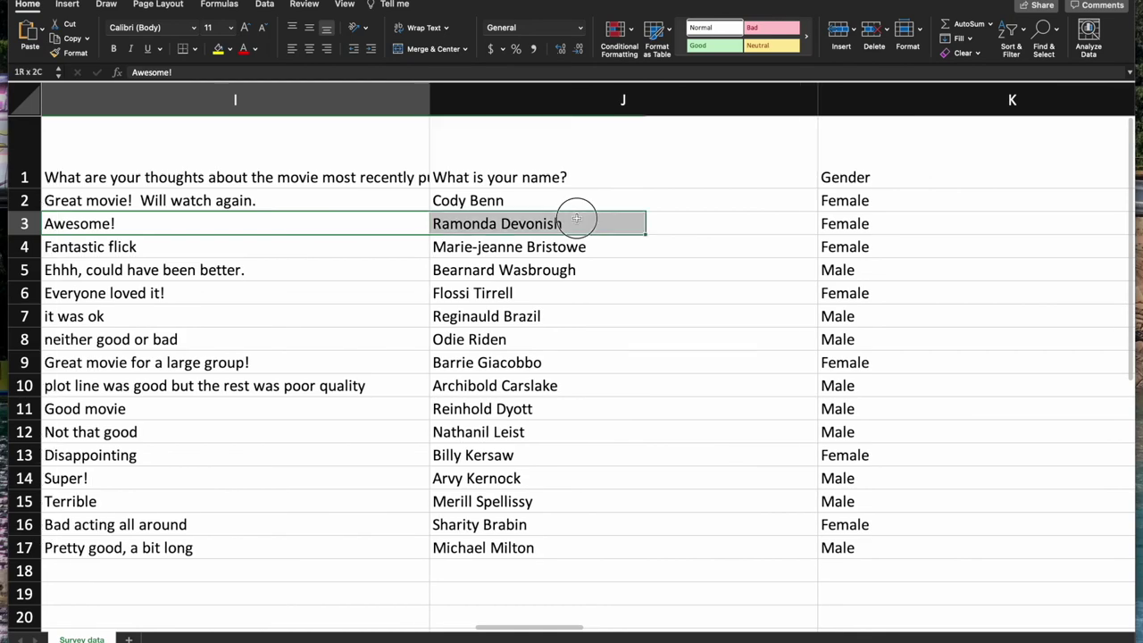
scroll(576, 218, right, 5)
right_click(577, 222)
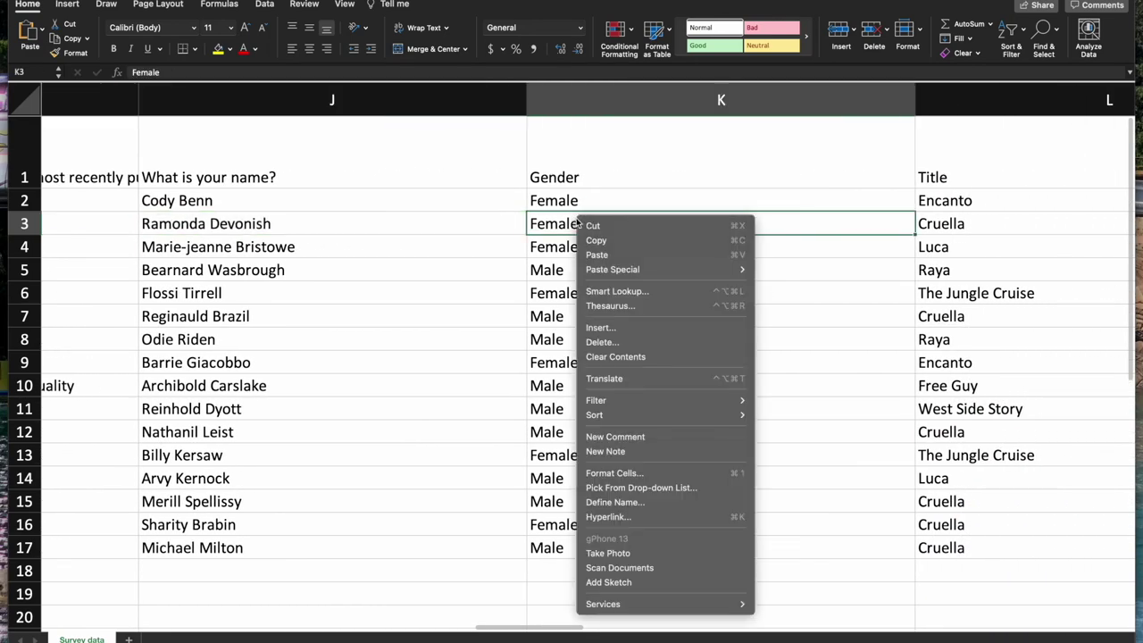
click(760, 220)
scroll(891, 217, right, 5)
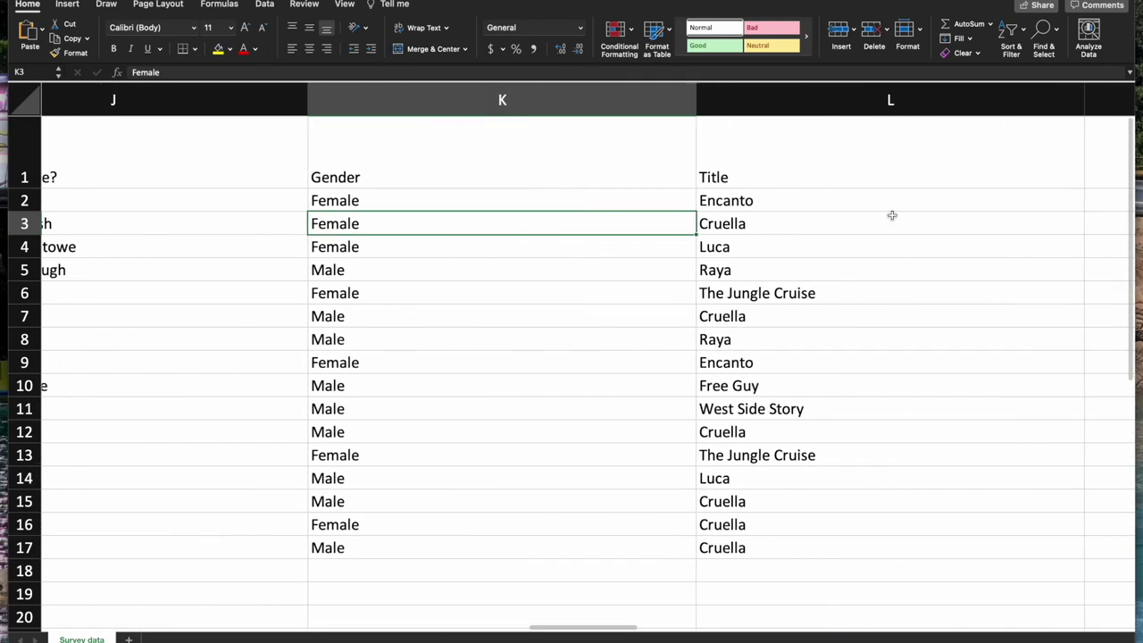
scroll(764, 228, right, 5)
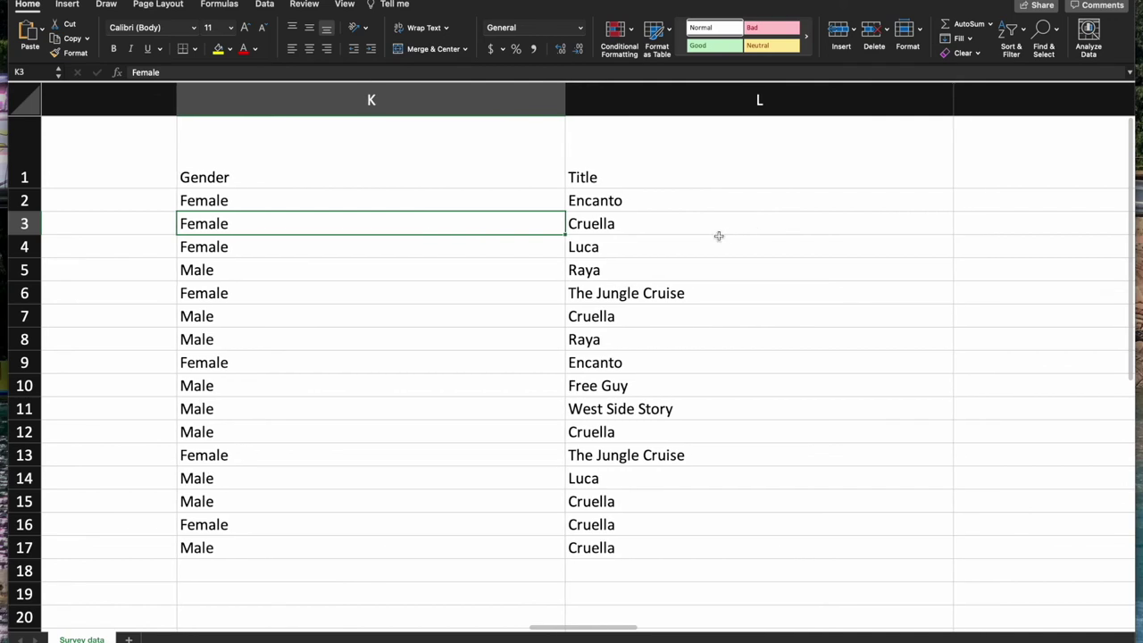
scroll(609, 215, right, 1)
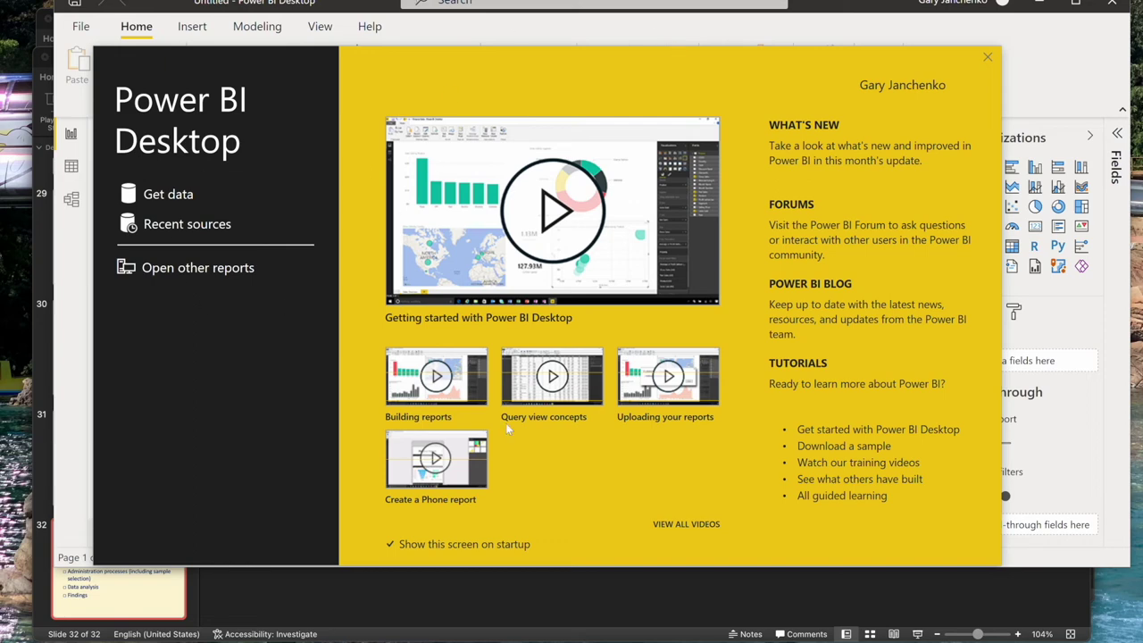
Switch to Power BI Desktop, dismiss its start screen and enlarge the window to fill the screen
click(988, 58)
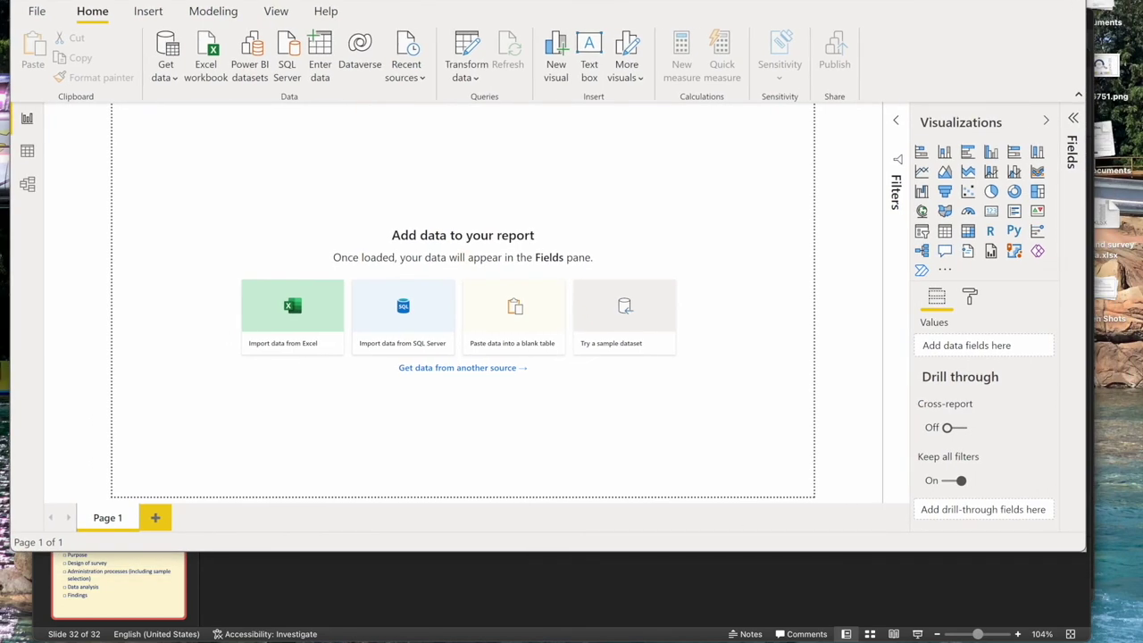
key(super+Up)
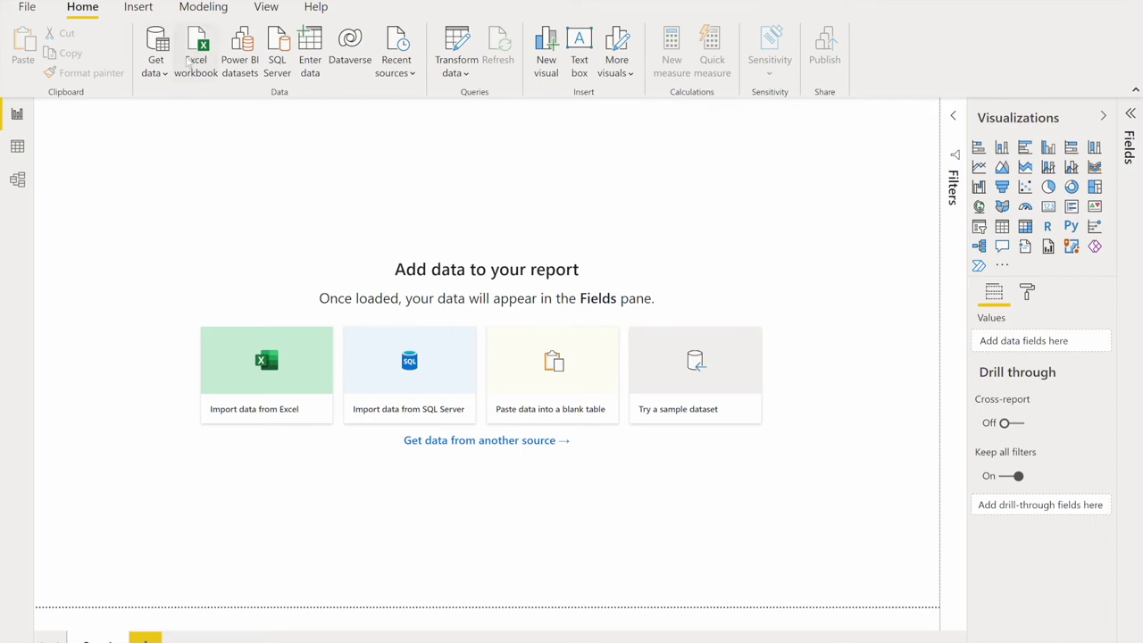
Look through the available Insert, Modeling, View and Help commands and return to the Home commands
click(138, 7)
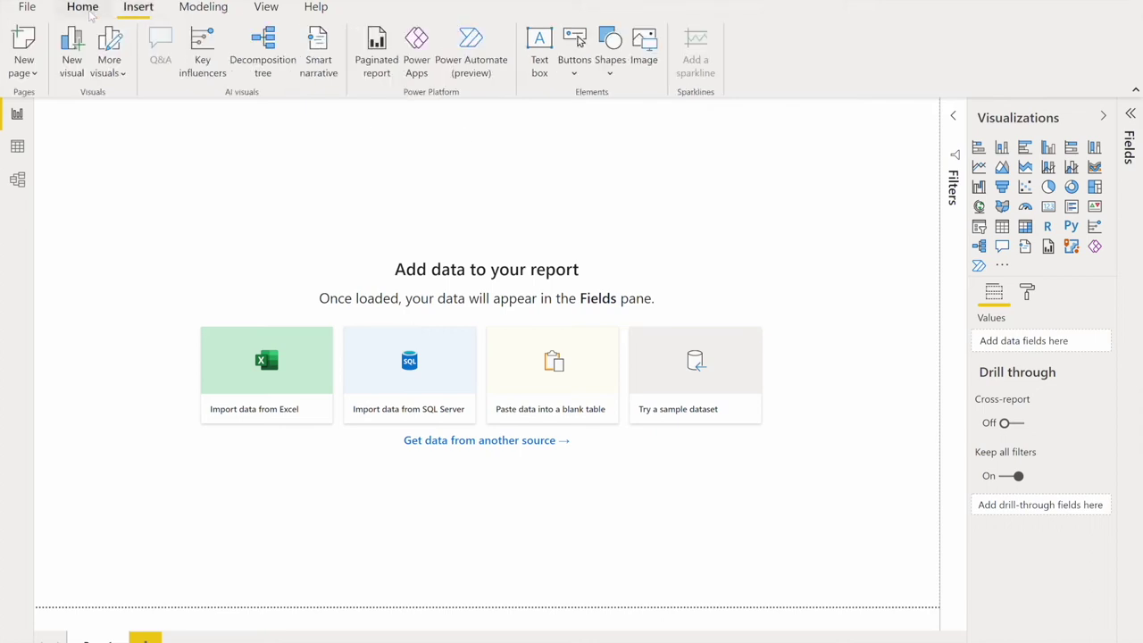
click(192, 9)
click(265, 9)
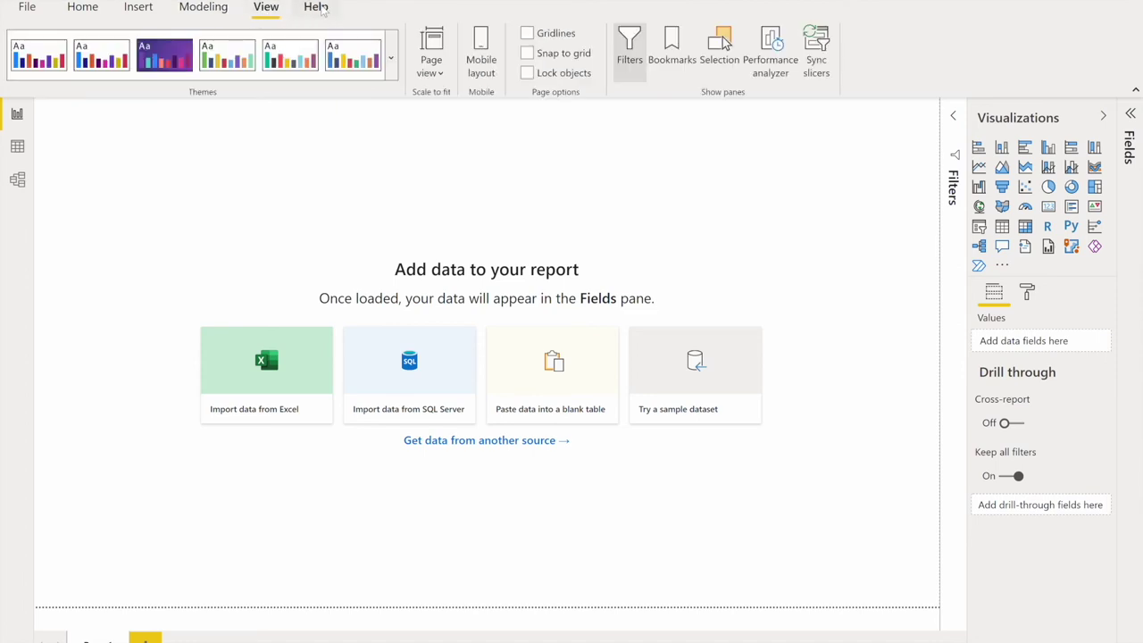
click(323, 8)
click(266, 8)
click(219, 8)
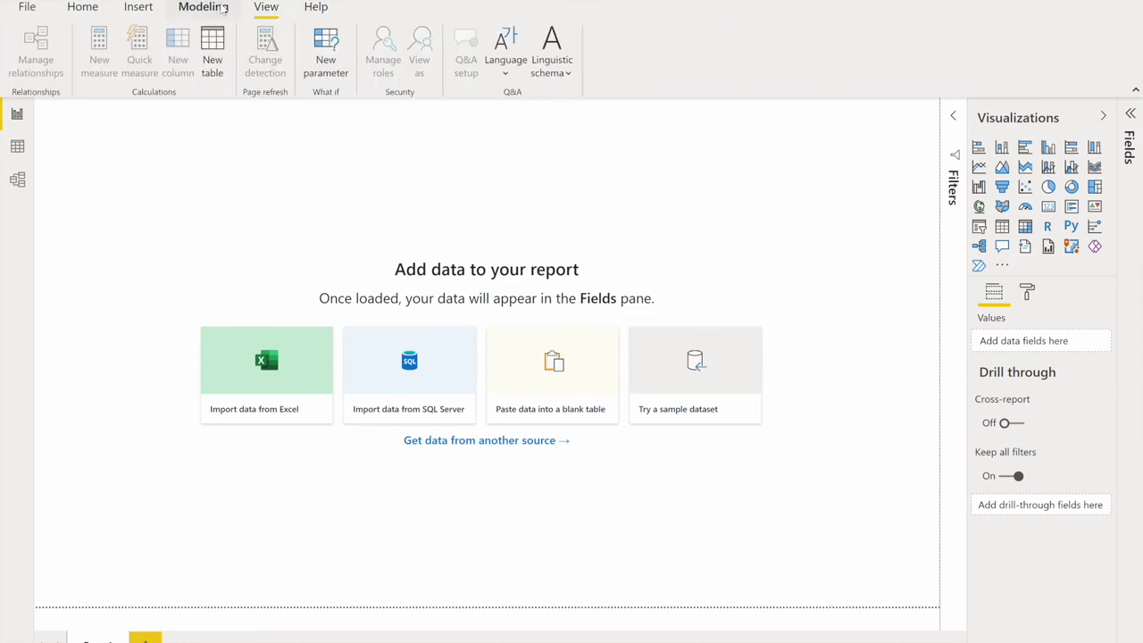
click(138, 8)
click(96, 8)
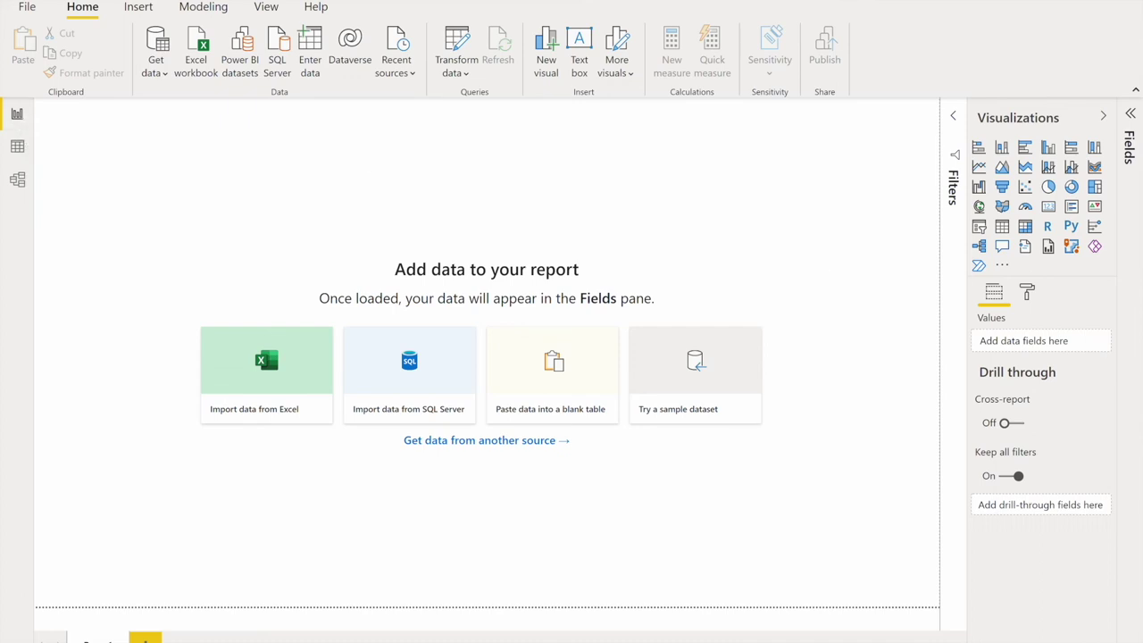
Collapse the Visualizations, Properties and Fields panes while touring the Report, Data and Model views
click(1102, 117)
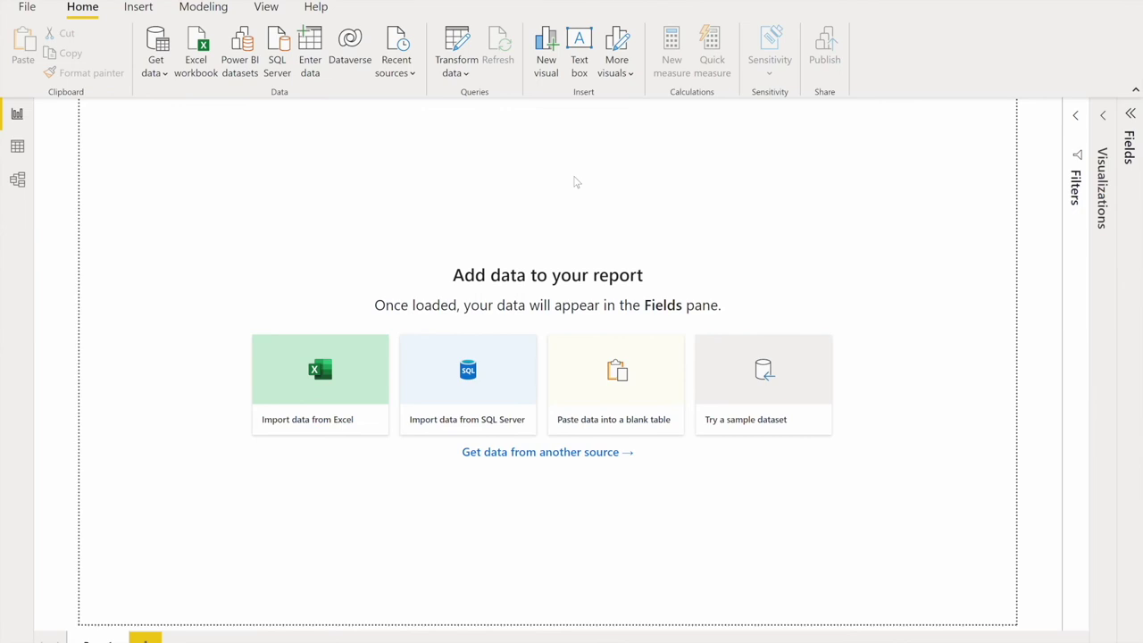
click(17, 146)
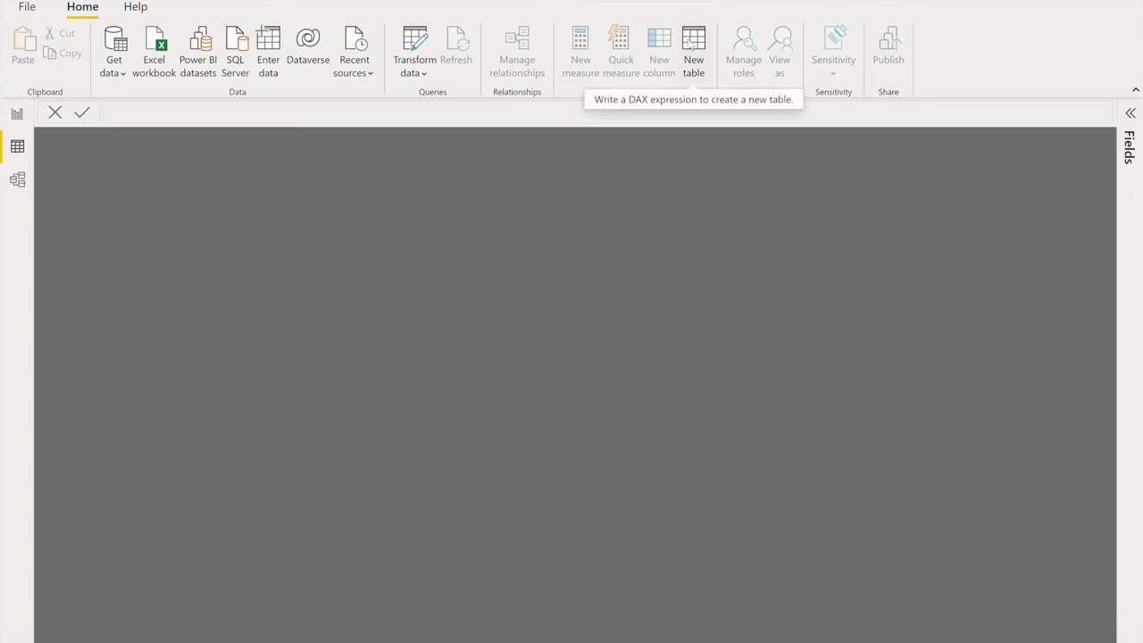
click(13, 180)
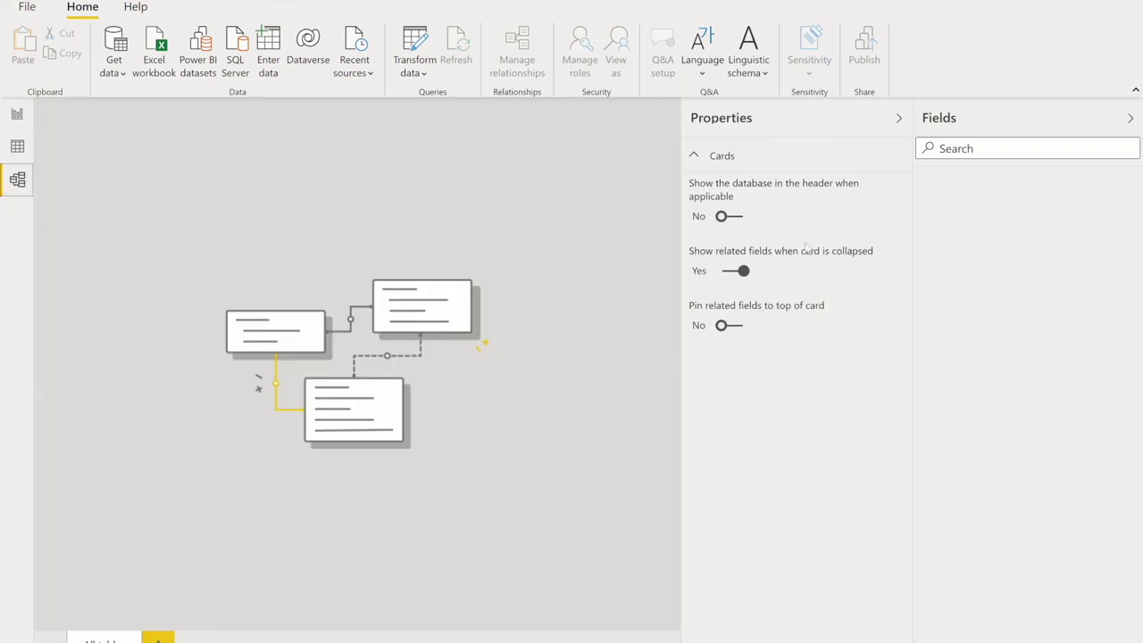
click(899, 118)
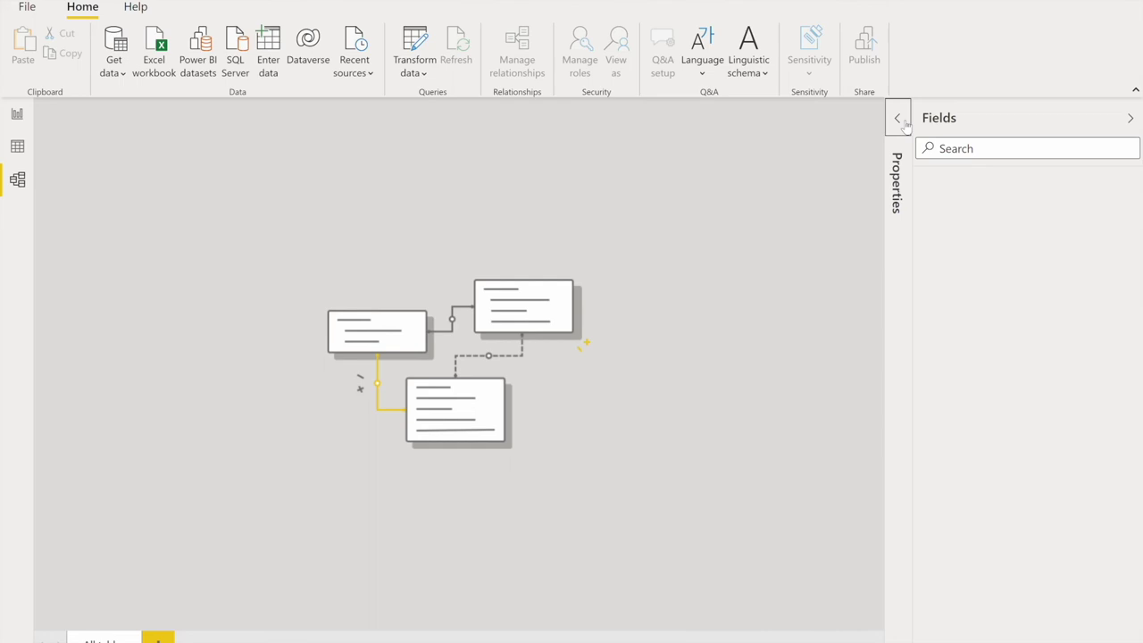
click(1130, 118)
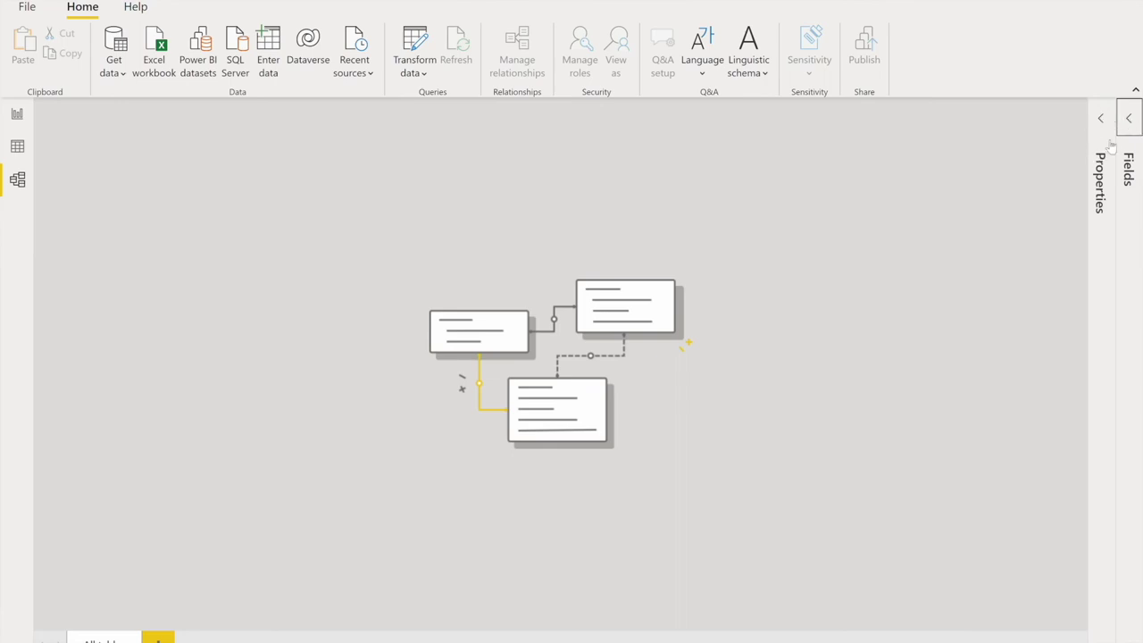
Look at the Power Query Editor, close it with Close & Apply and return to the Report view
click(411, 36)
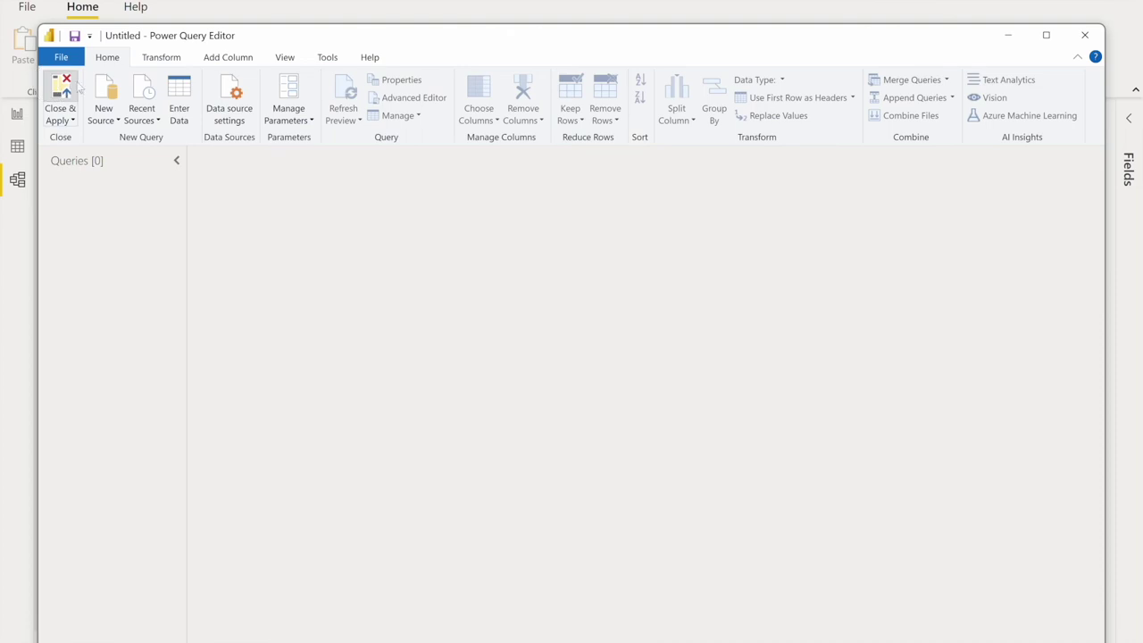
click(62, 90)
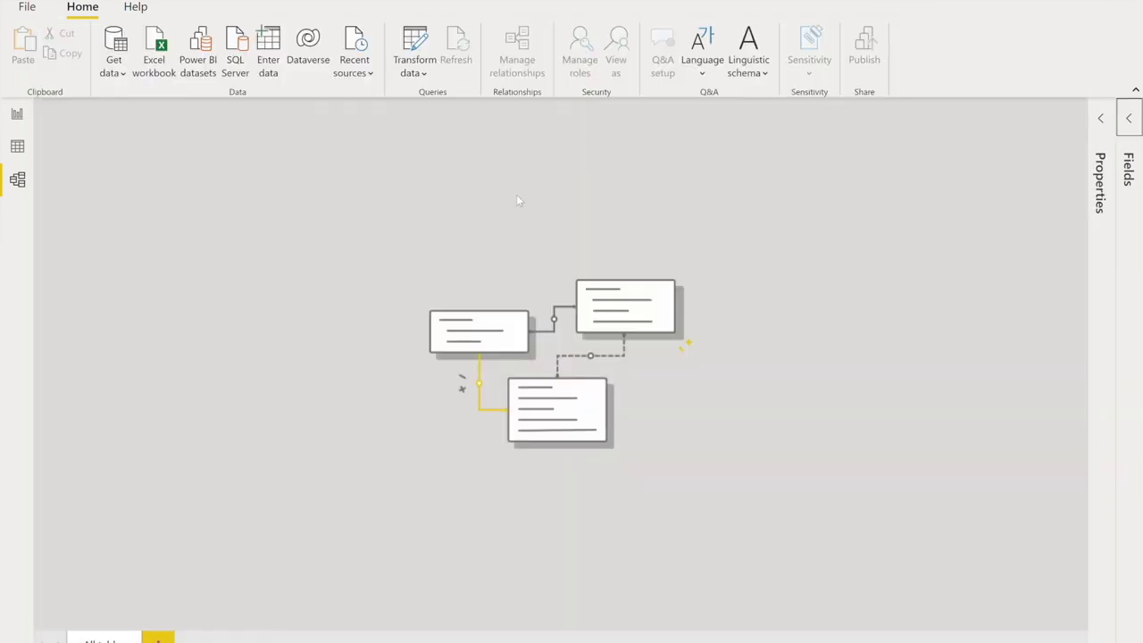
click(17, 145)
click(18, 113)
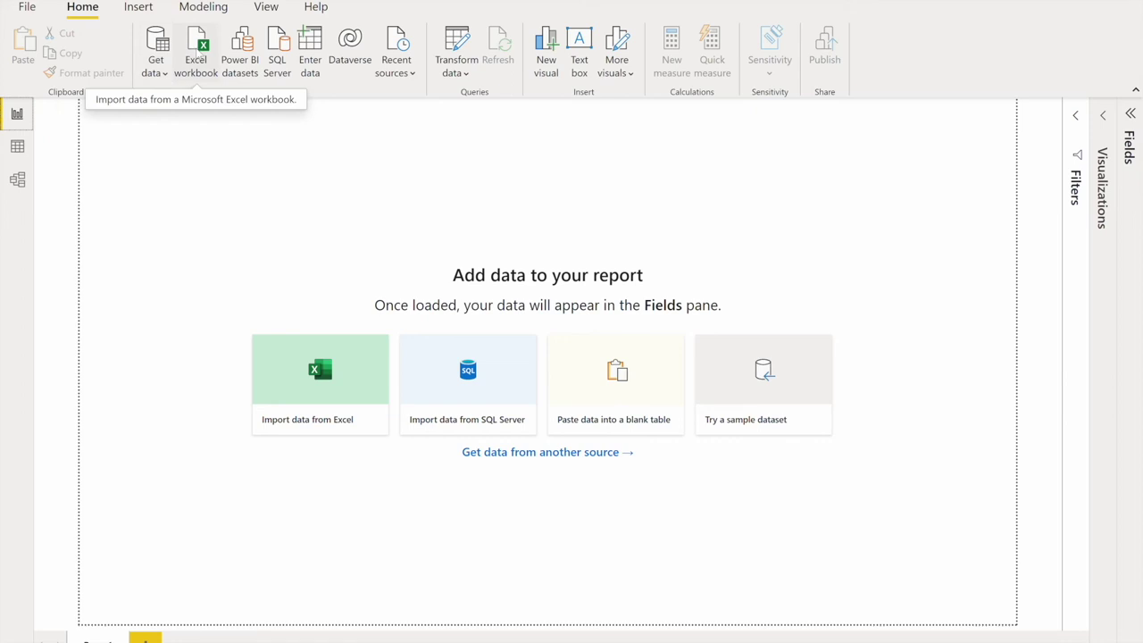
Open the "Movie and survey data" Excel workbook from the Desktop folder as a data source for the report
click(204, 46)
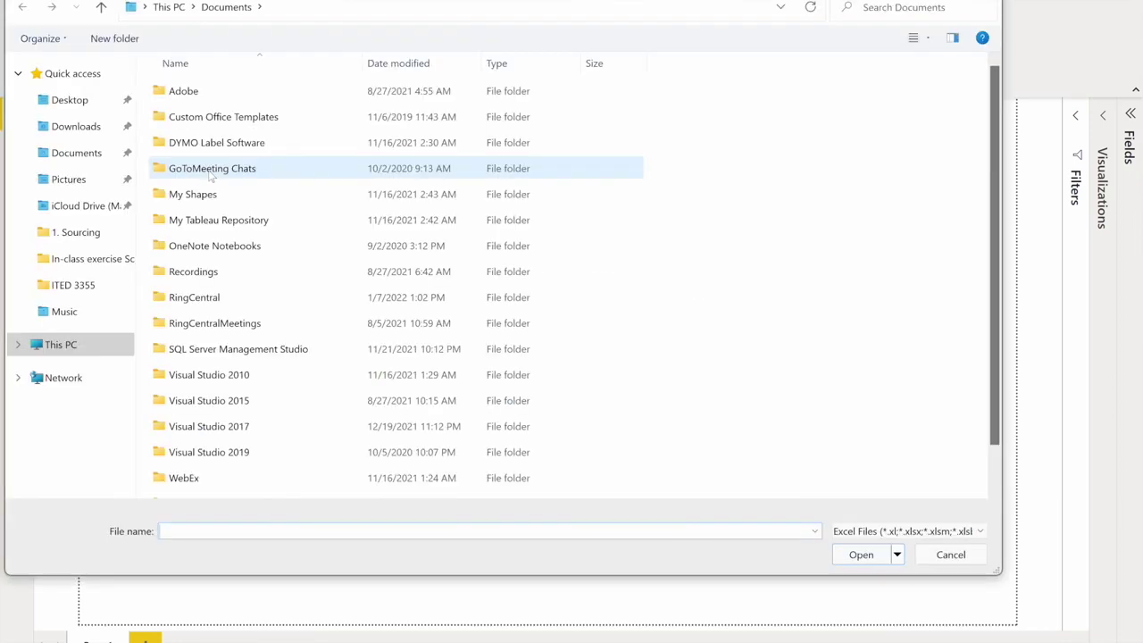
click(75, 101)
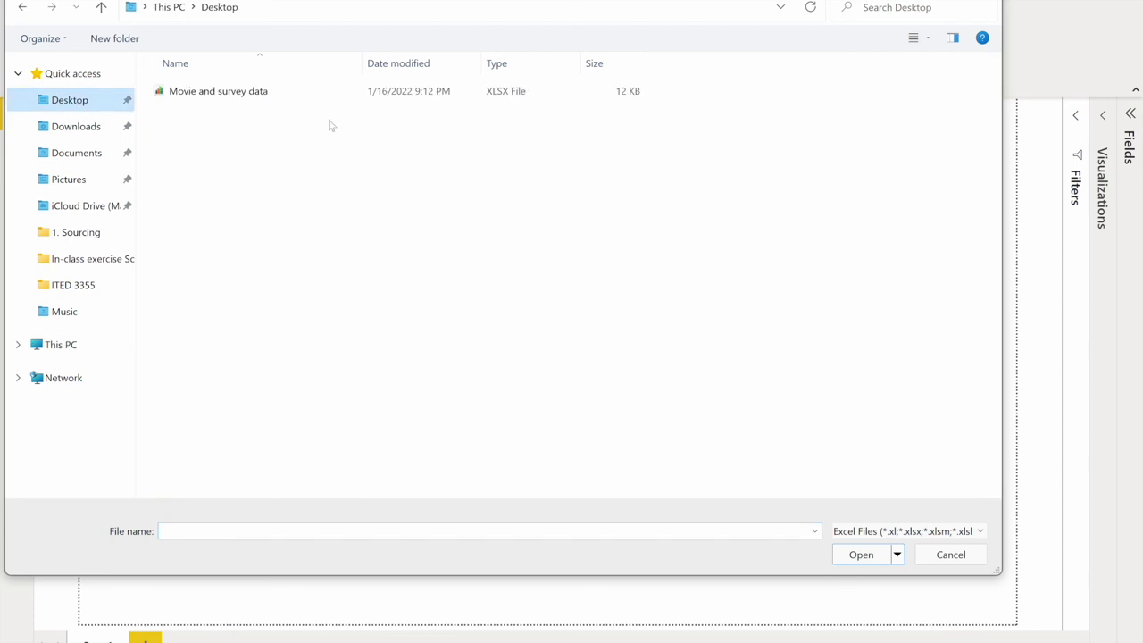
click(195, 97)
click(884, 554)
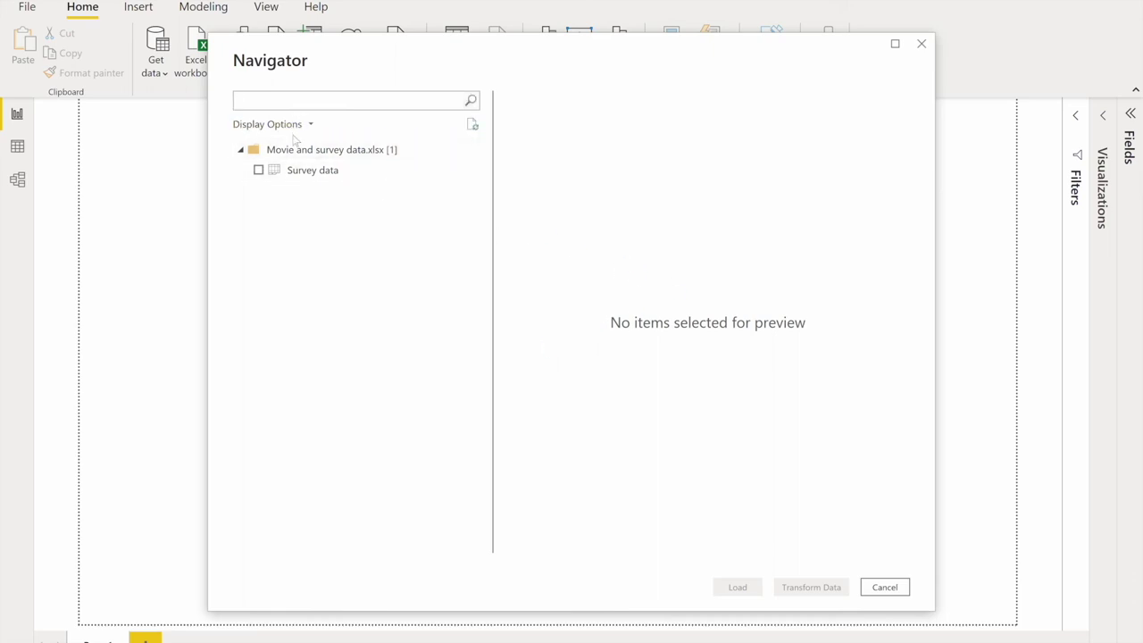
Preview the Survey data table across all its columns and load it into the report
click(258, 169)
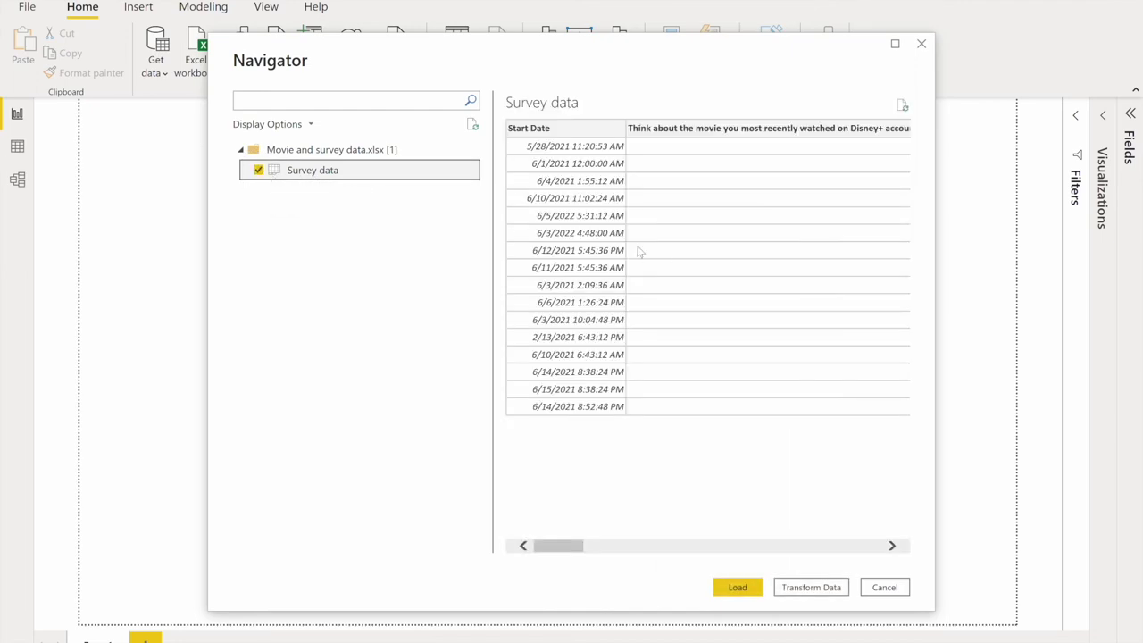
drag(577, 546, 888, 548)
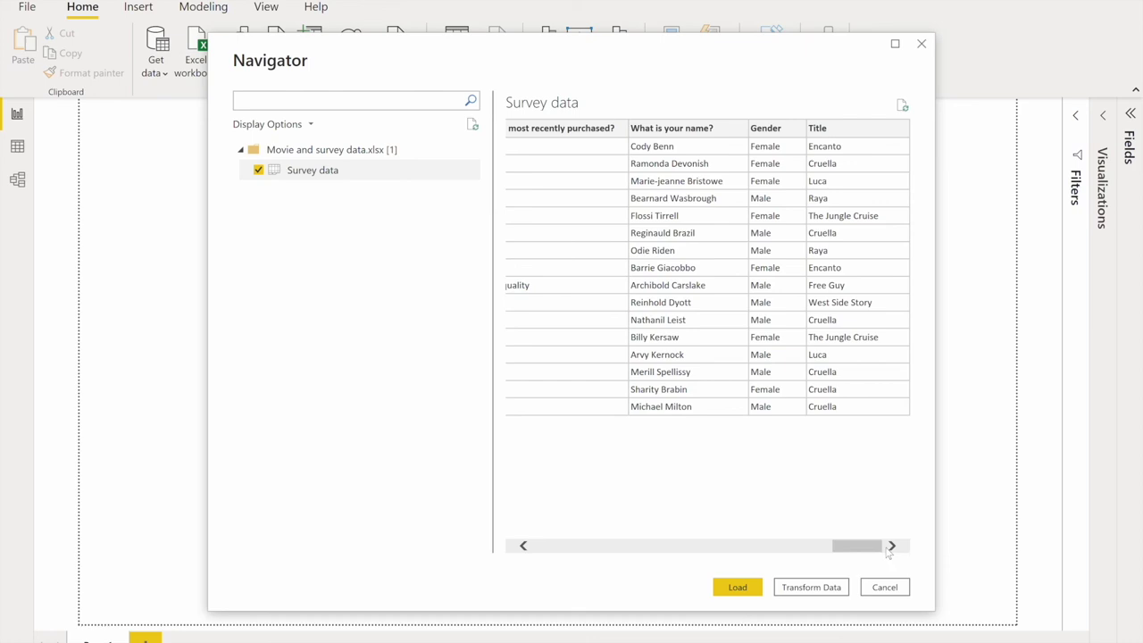
click(737, 589)
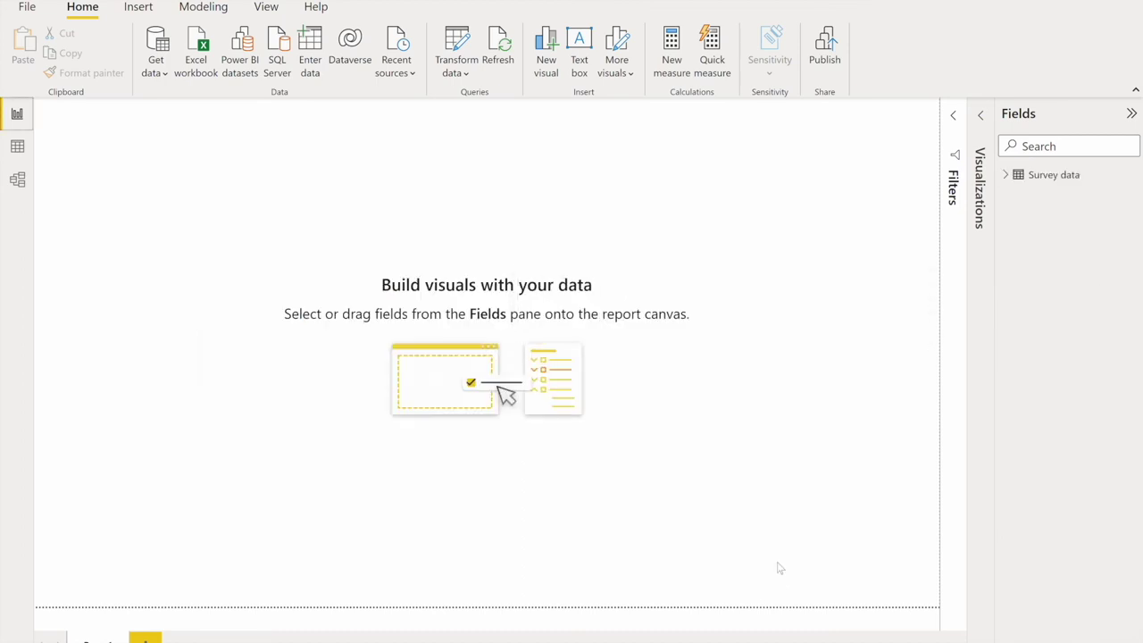
Examine all columns of the loaded Survey data table in the Data view, and return to the Report view
click(16, 150)
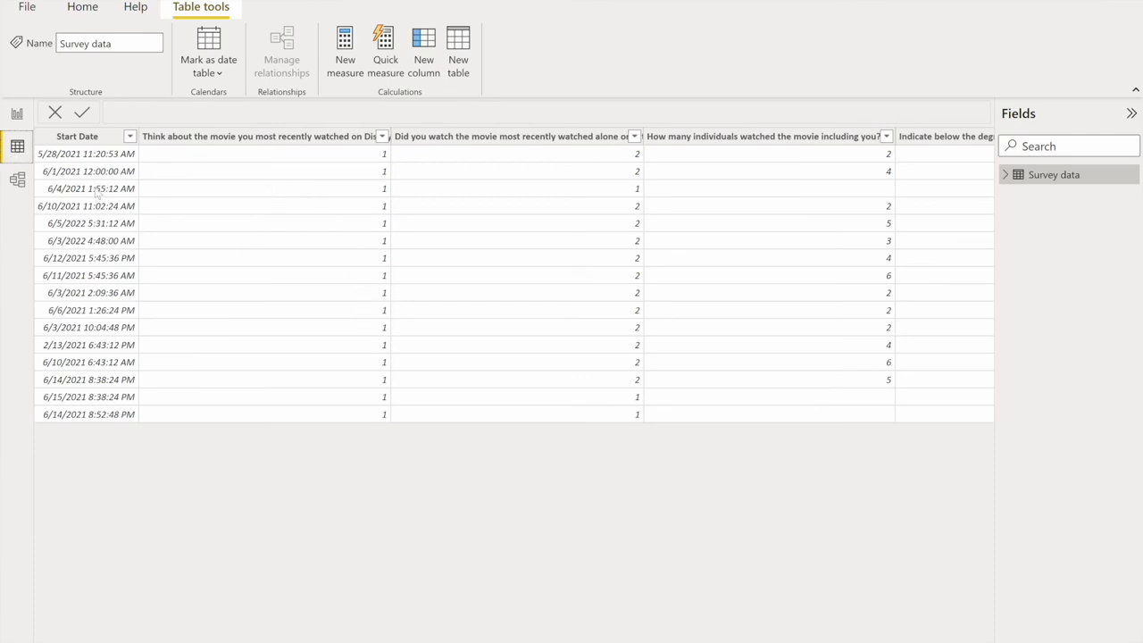
scroll(643, 198, right, 8)
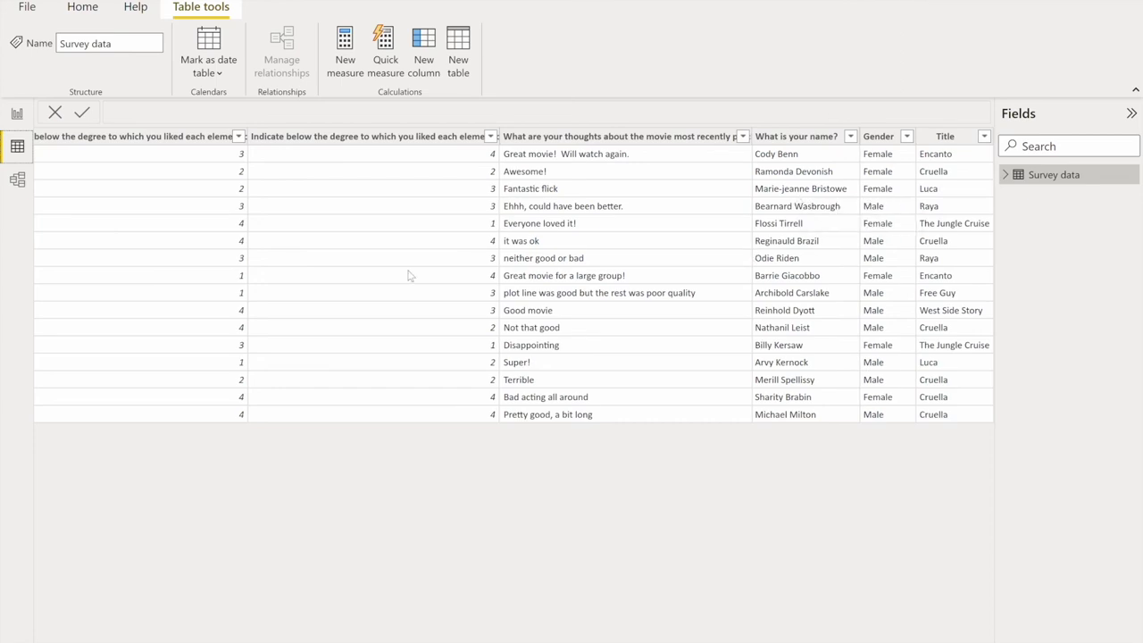
scroll(315, 274, left, 10)
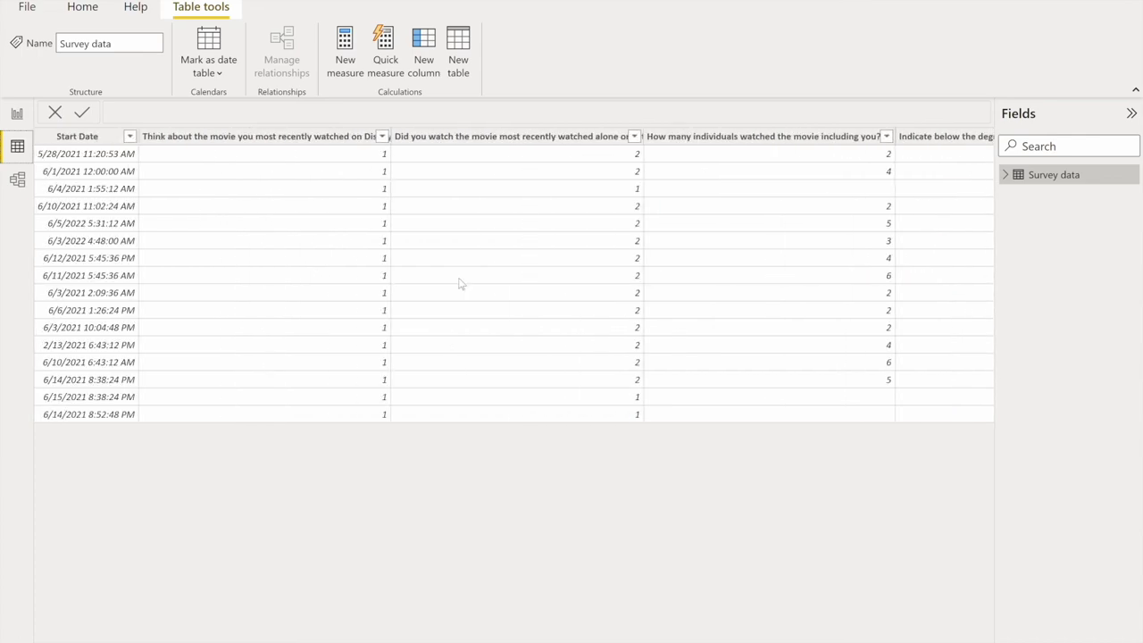
scroll(571, 284, right, 10)
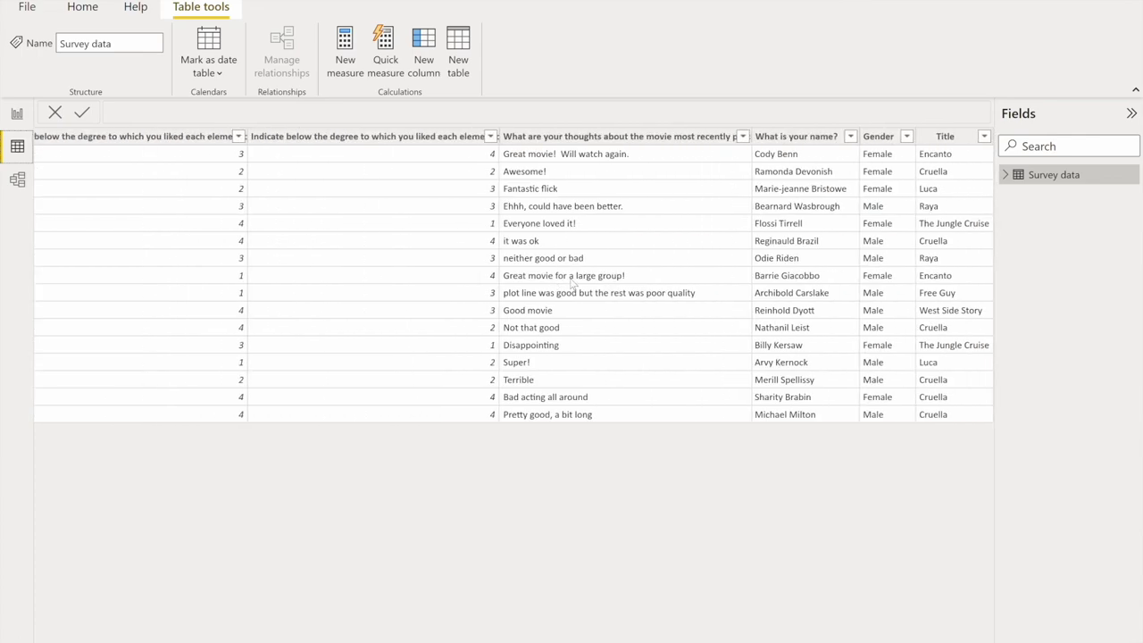
scroll(572, 283, left, 10)
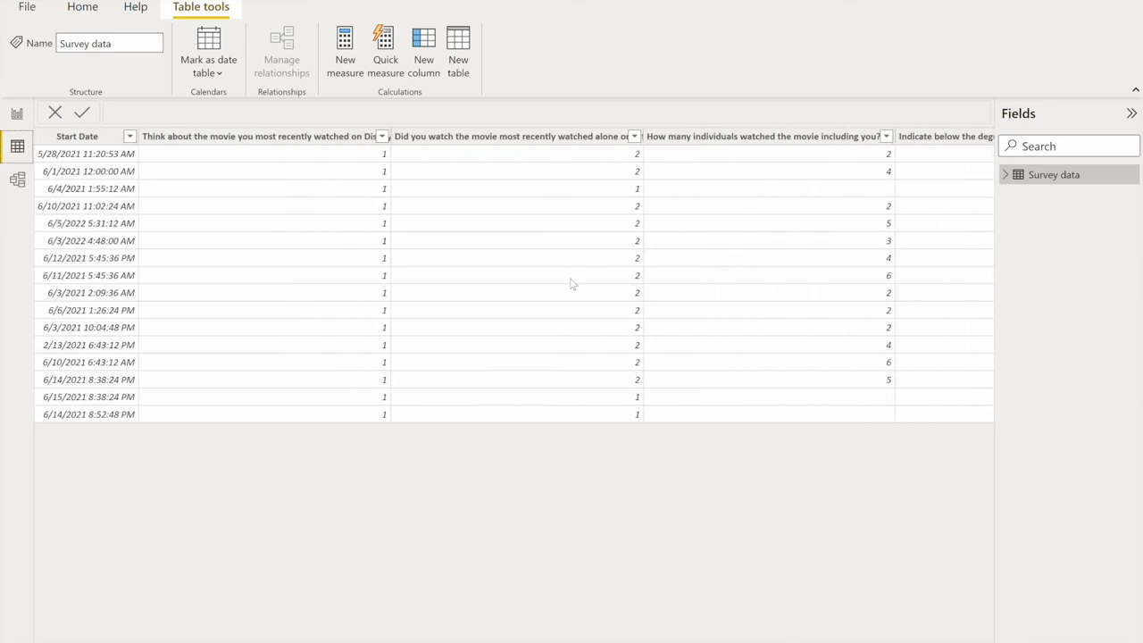
scroll(107, 192, right, 1)
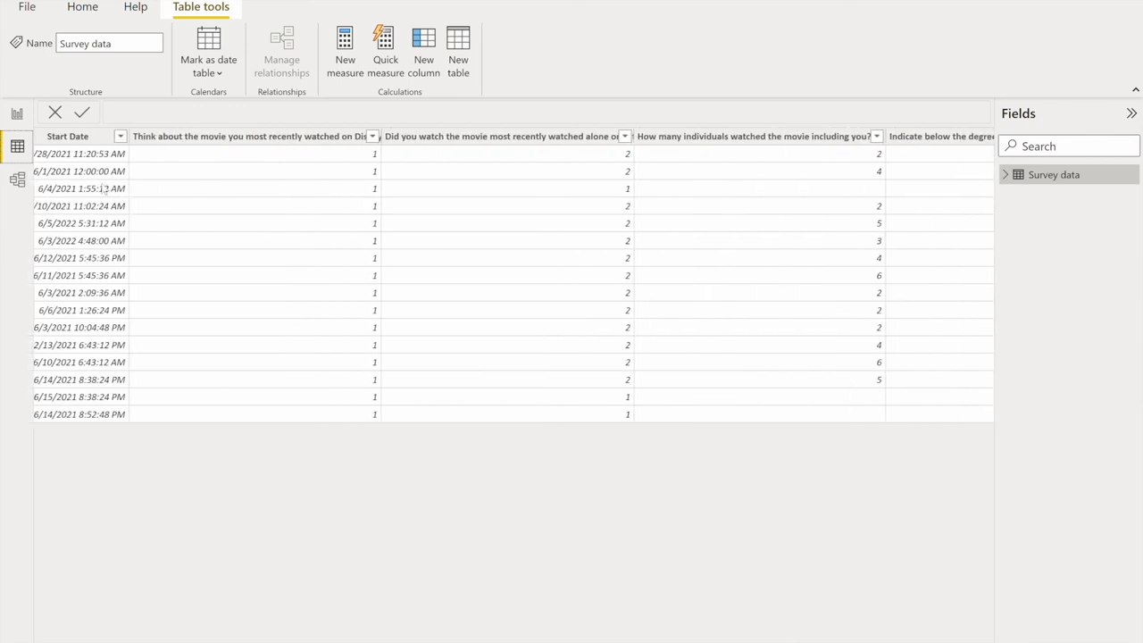
click(17, 116)
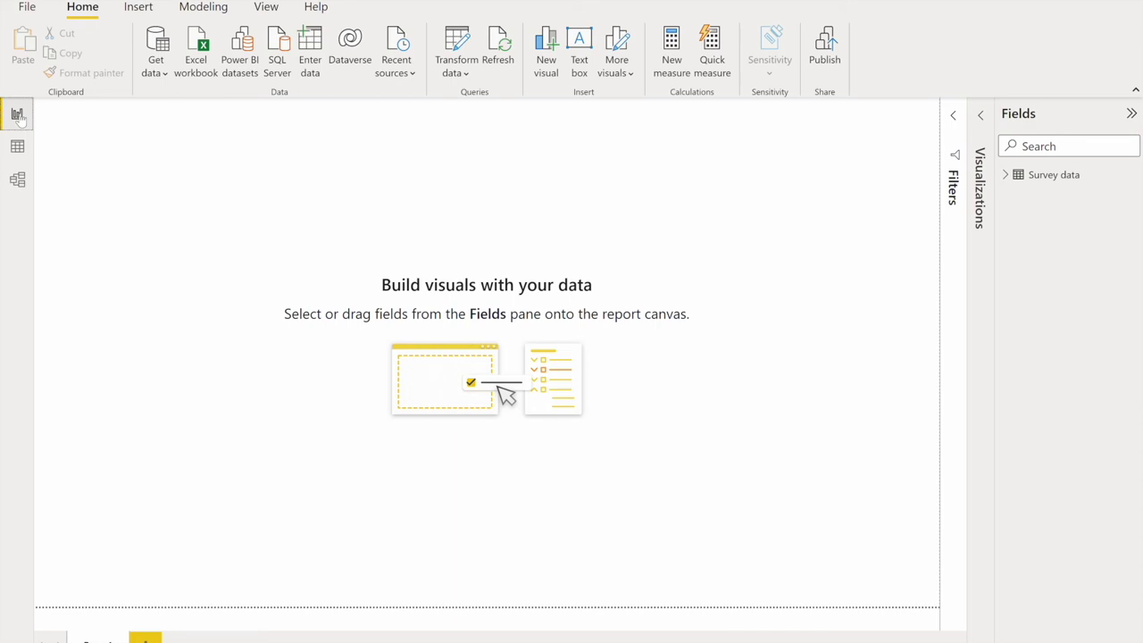
Add an empty matrix visual to the report page and expand the Survey data table's field list
click(981, 117)
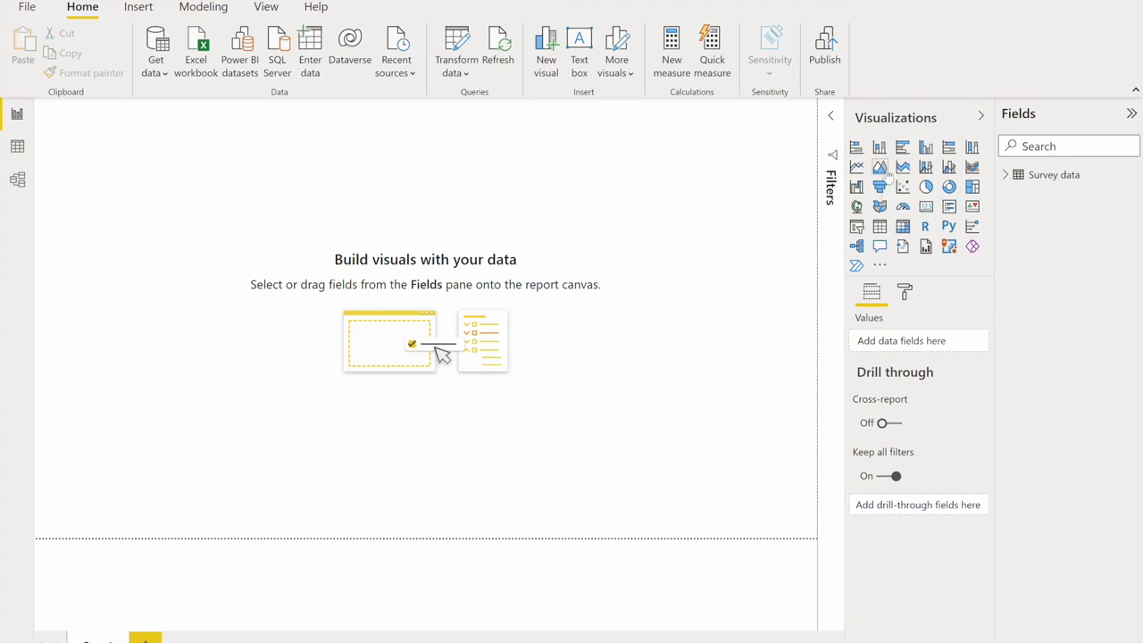
click(903, 227)
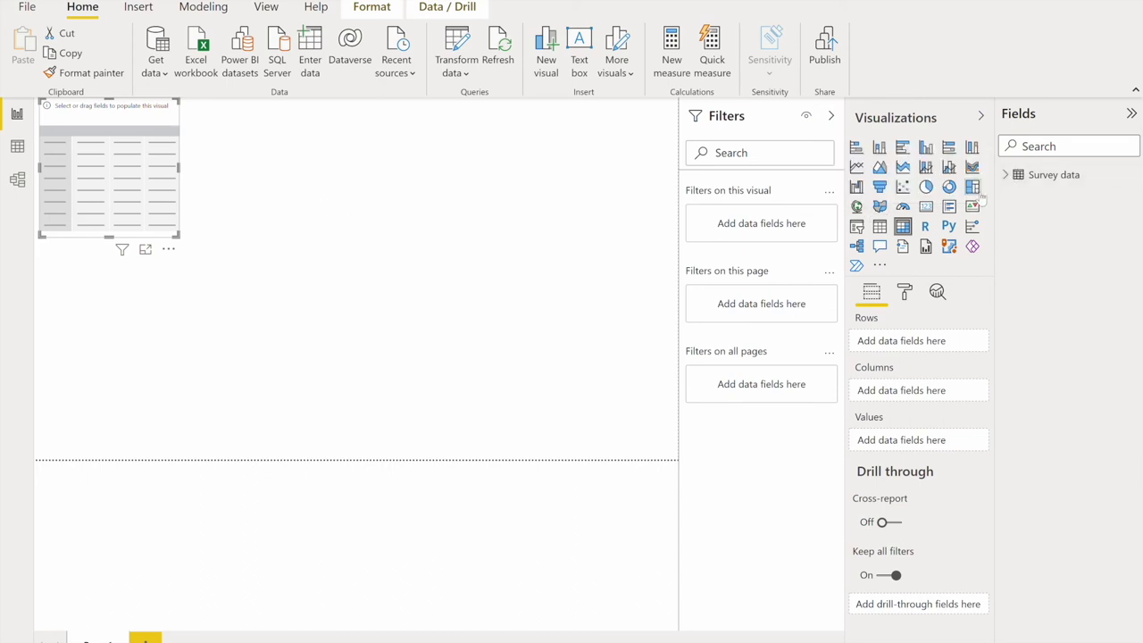
click(1130, 116)
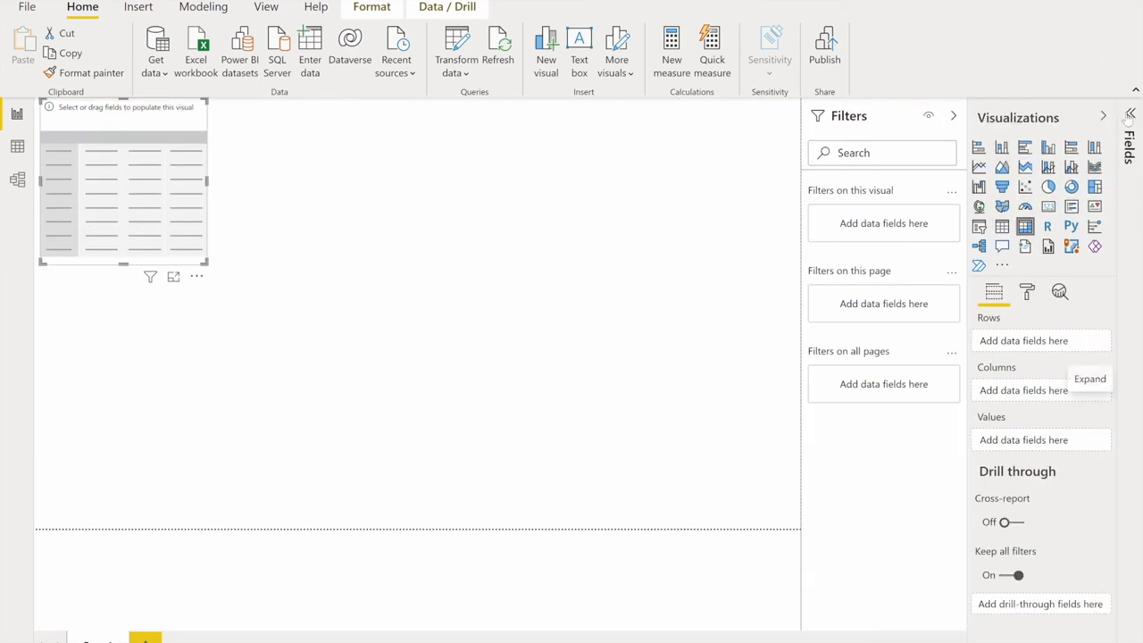
click(1131, 115)
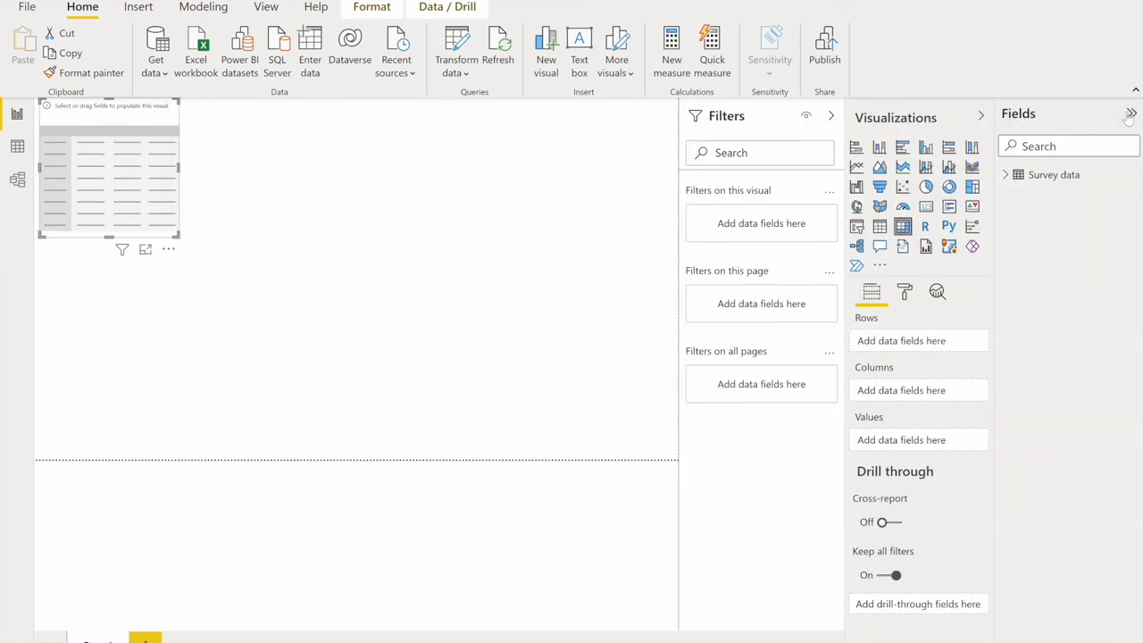
click(1006, 176)
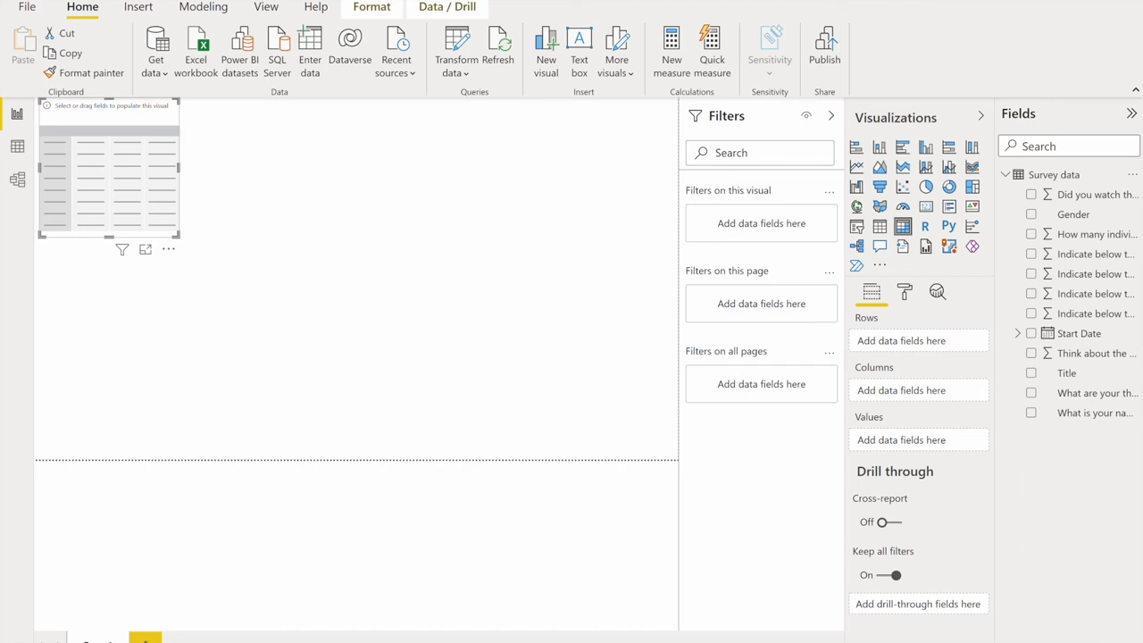
Switch to the Word assignment document and read through the Disney+ scenario and the list of survey requirements
mouse_move(452, 627)
click(581, 626)
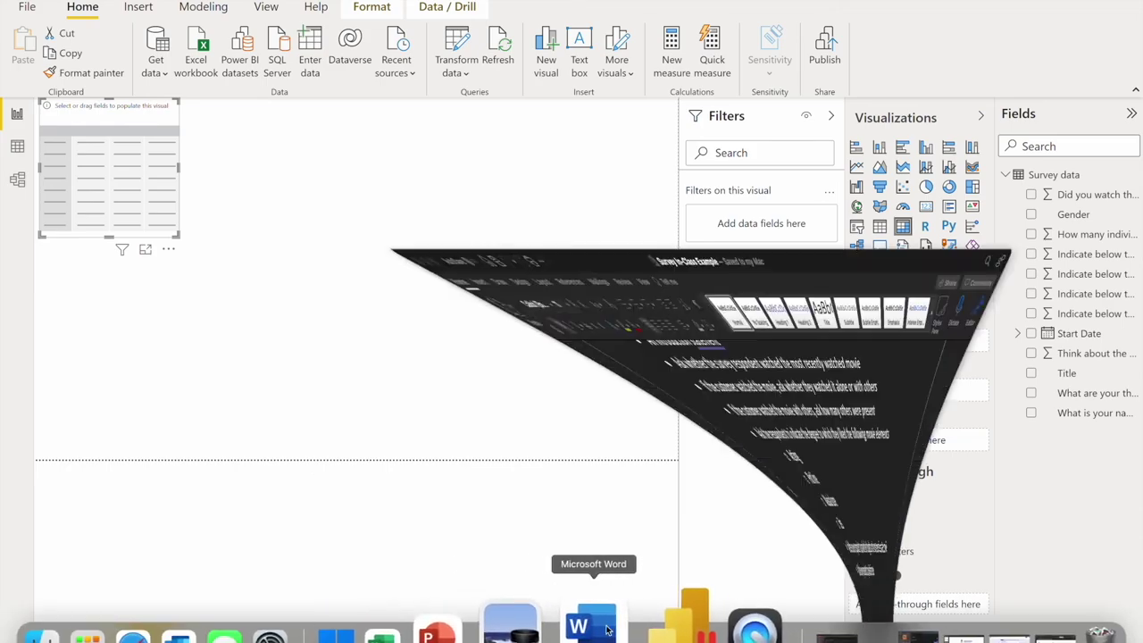
scroll(532, 301, down, 5)
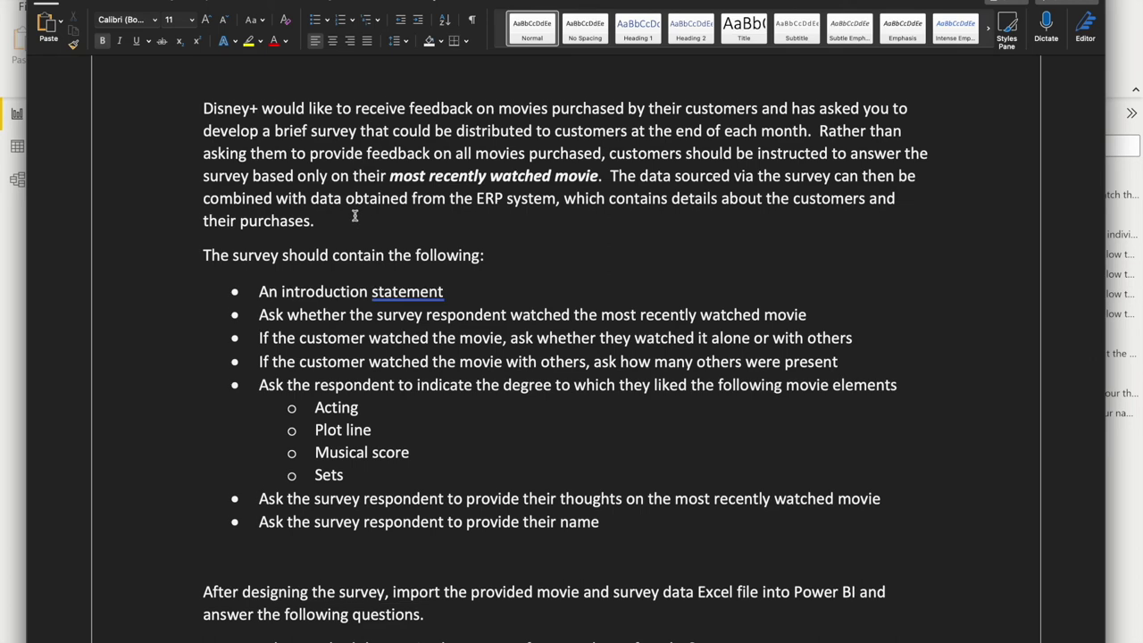
scroll(355, 215, down, 1)
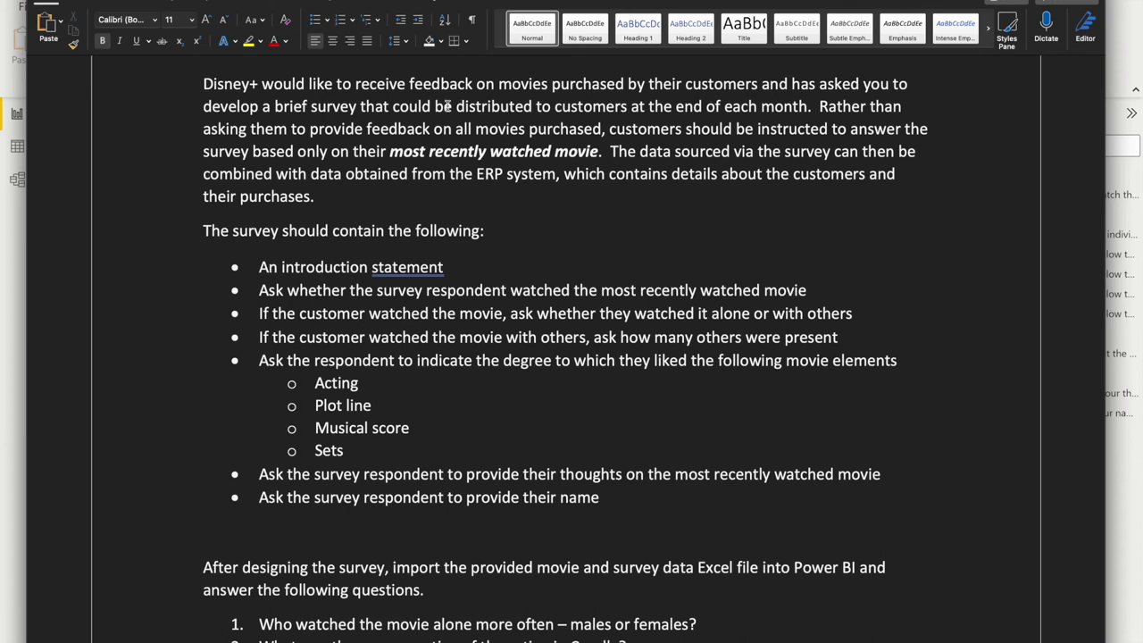
drag(205, 83, 684, 83)
scroll(313, 178, down, 3)
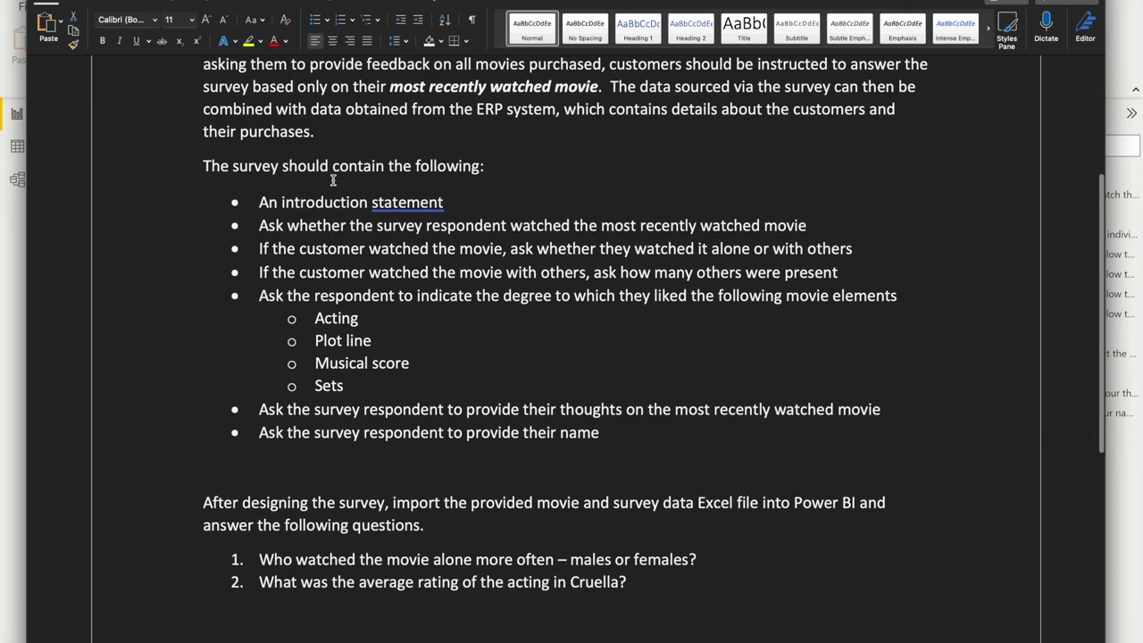
scroll(255, 201, down, 1)
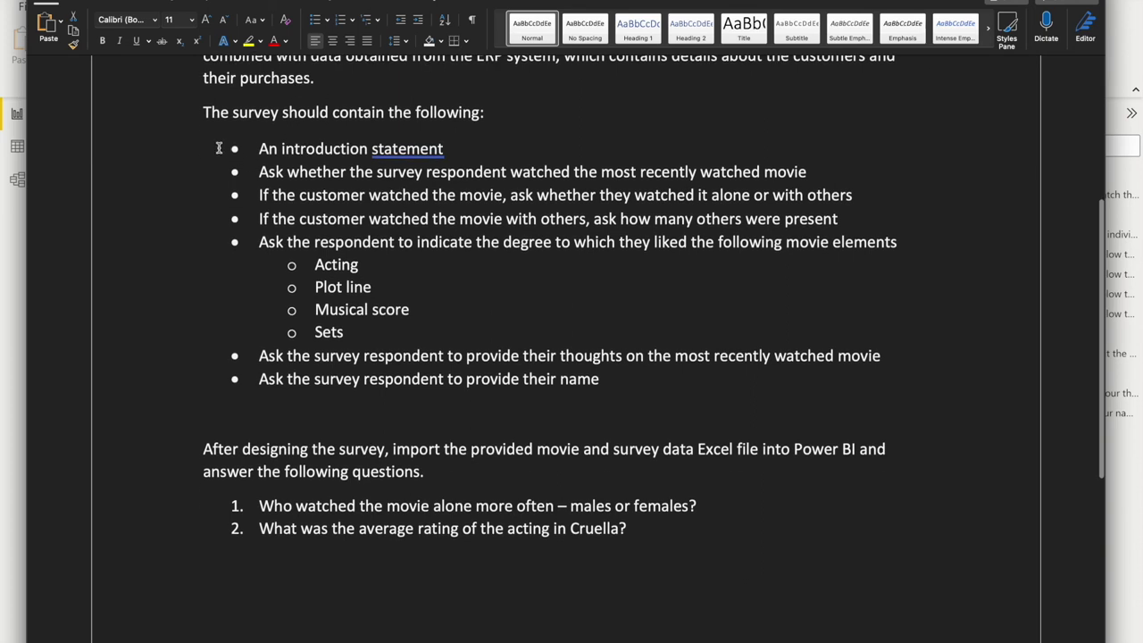
drag(217, 153, 619, 157)
scroll(538, 201, down, 1)
scroll(538, 201, down, 1)
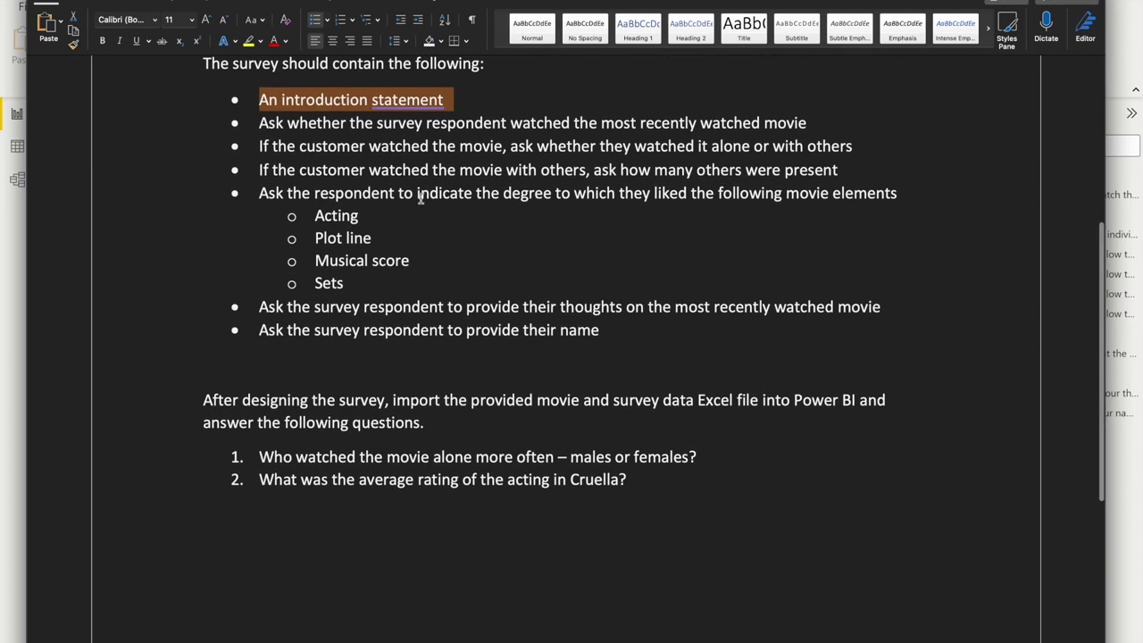
drag(261, 123, 429, 284)
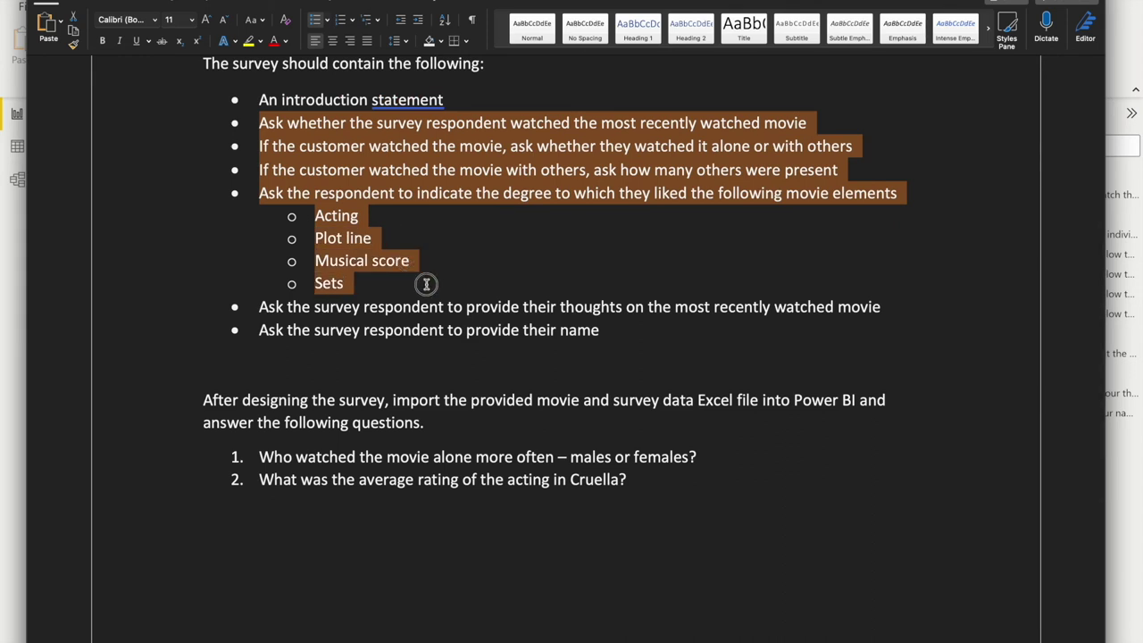
scroll(428, 284, down, 3)
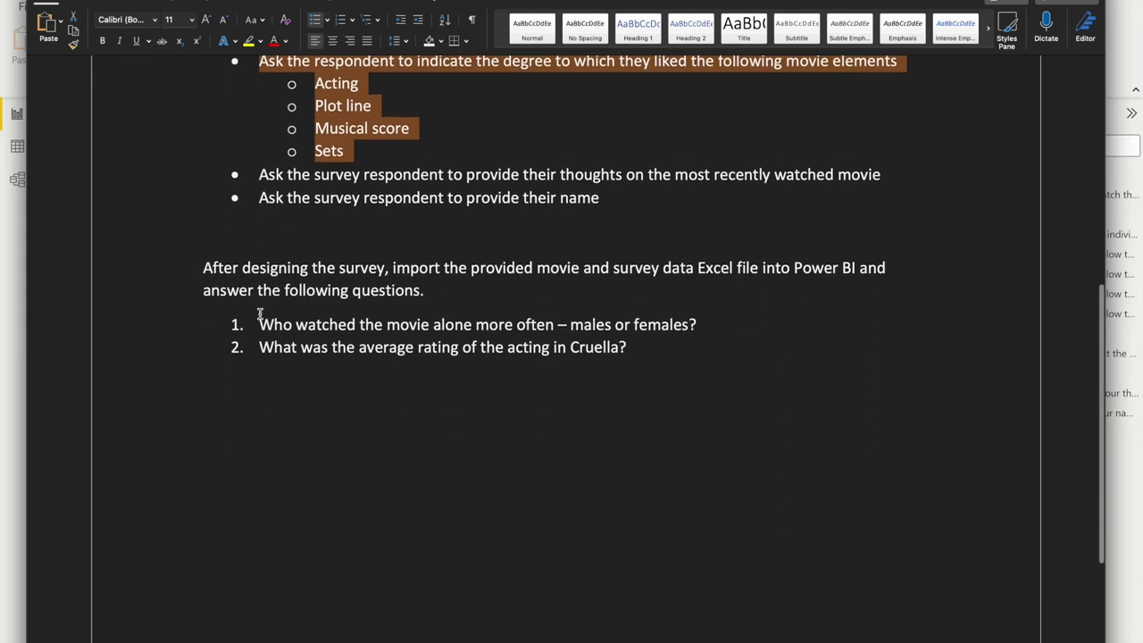
Read the two analysis questions about who watched alone more often and the average acting rating in Cruella
click(206, 266)
drag(205, 267, 759, 291)
drag(260, 326, 689, 327)
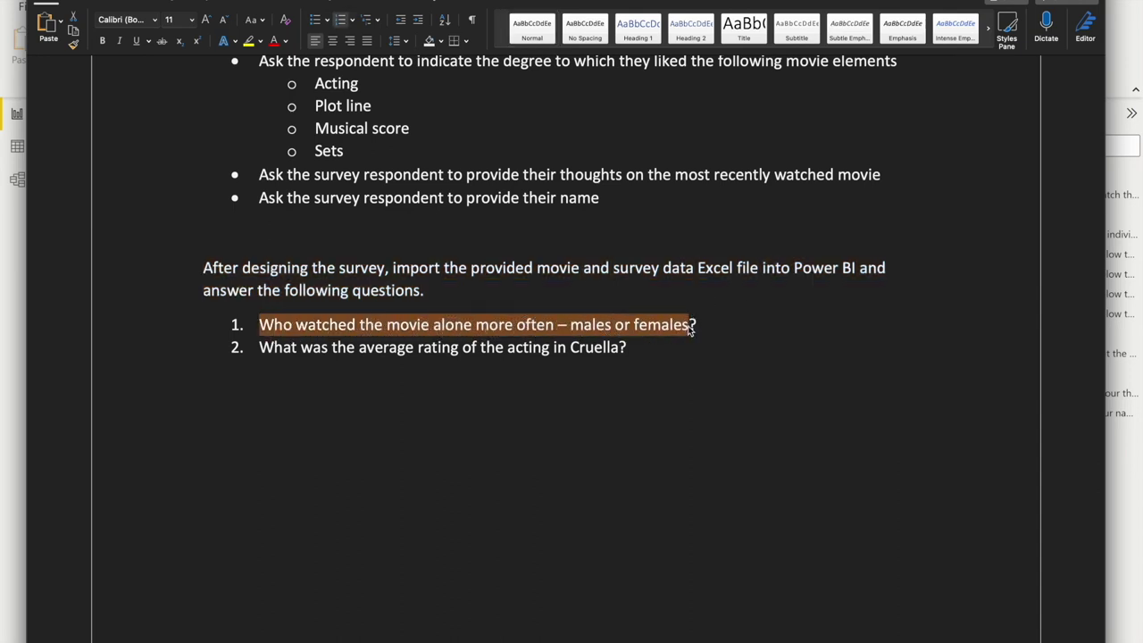
click(271, 375)
drag(260, 349, 612, 373)
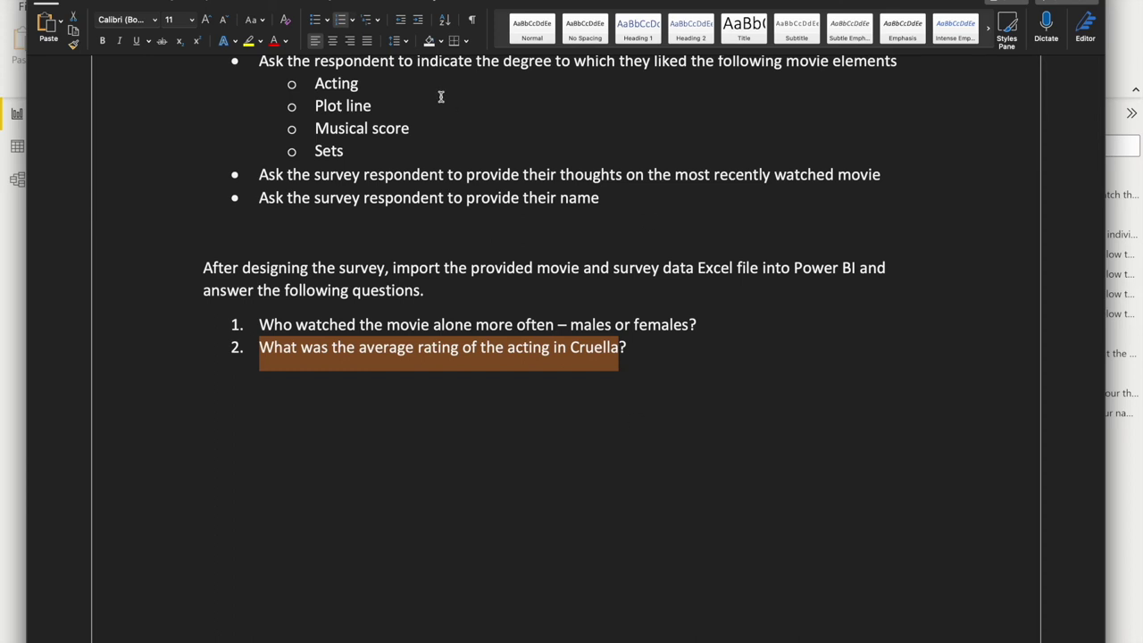
click(330, 326)
drag(260, 325, 689, 327)
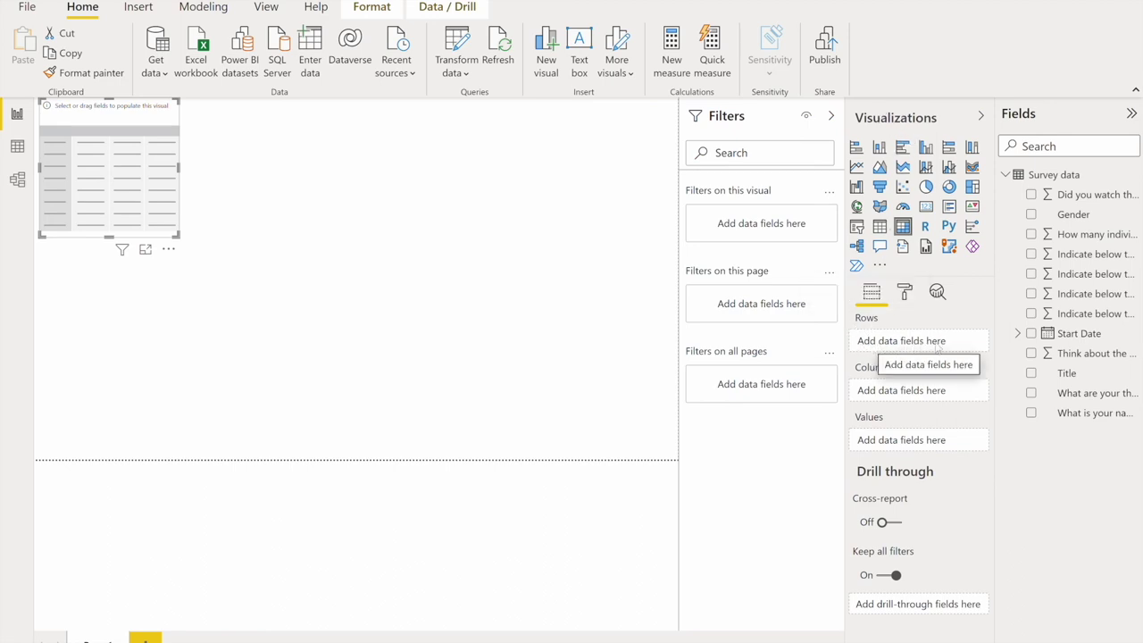
Switch back to Power BI Desktop and assign the Gender field to the matrix rows
drag(1074, 214, 926, 341)
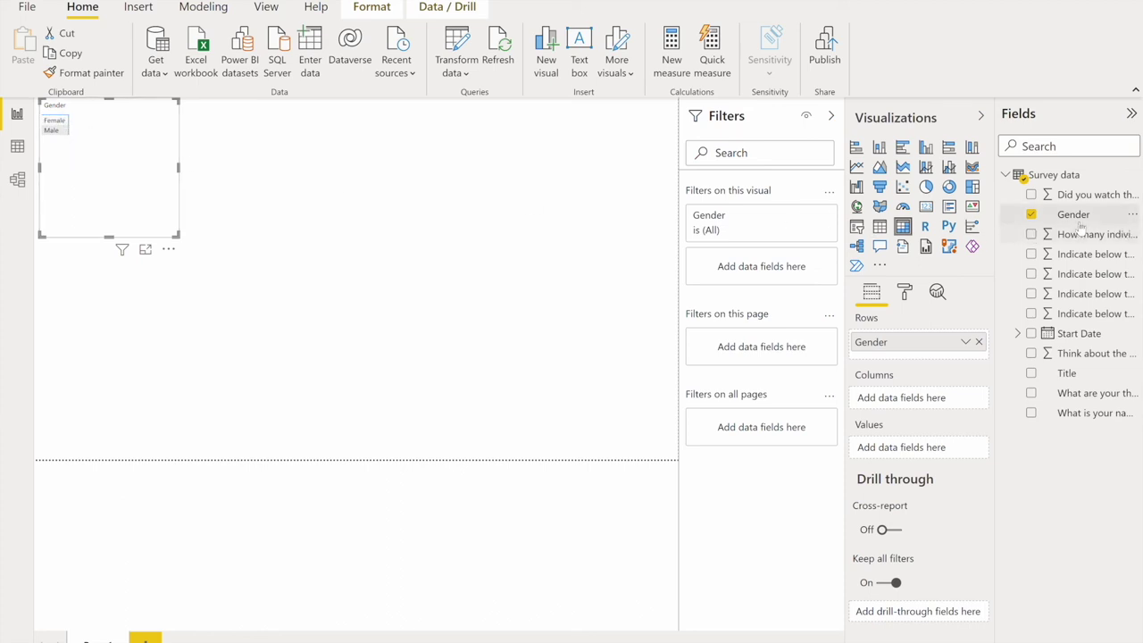
drag(1080, 227, 1082, 222)
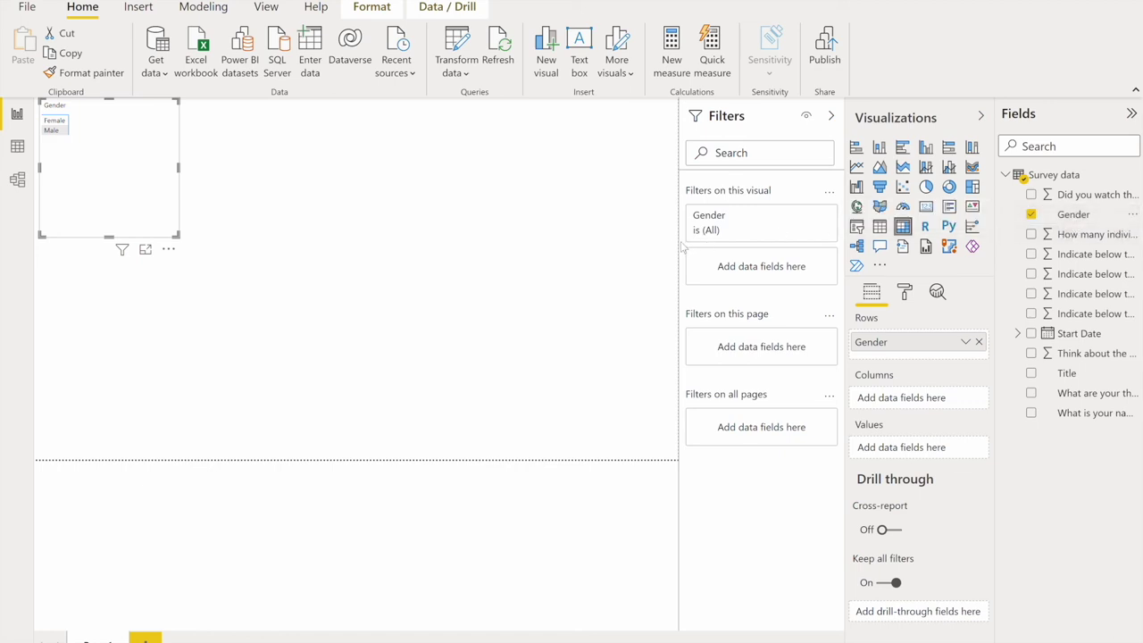
Widen the Fields pane and assign "Did you watch the movie most recently watched alone or with others?" to the matrix columns
drag(677, 241, 520, 248)
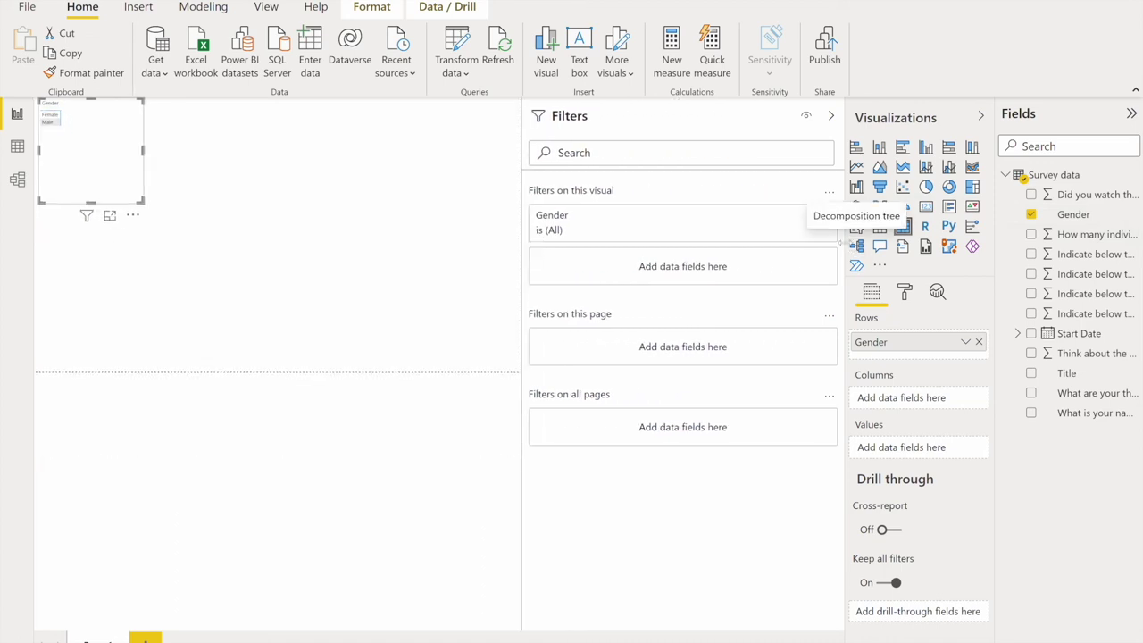
drag(831, 254, 626, 256)
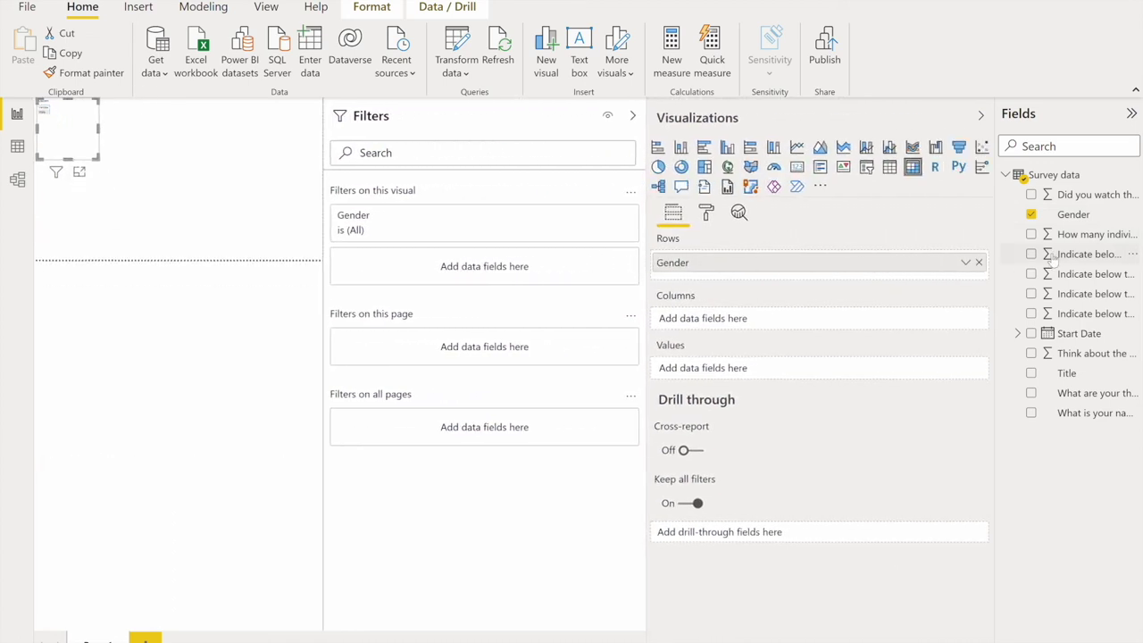
drag(995, 252, 766, 268)
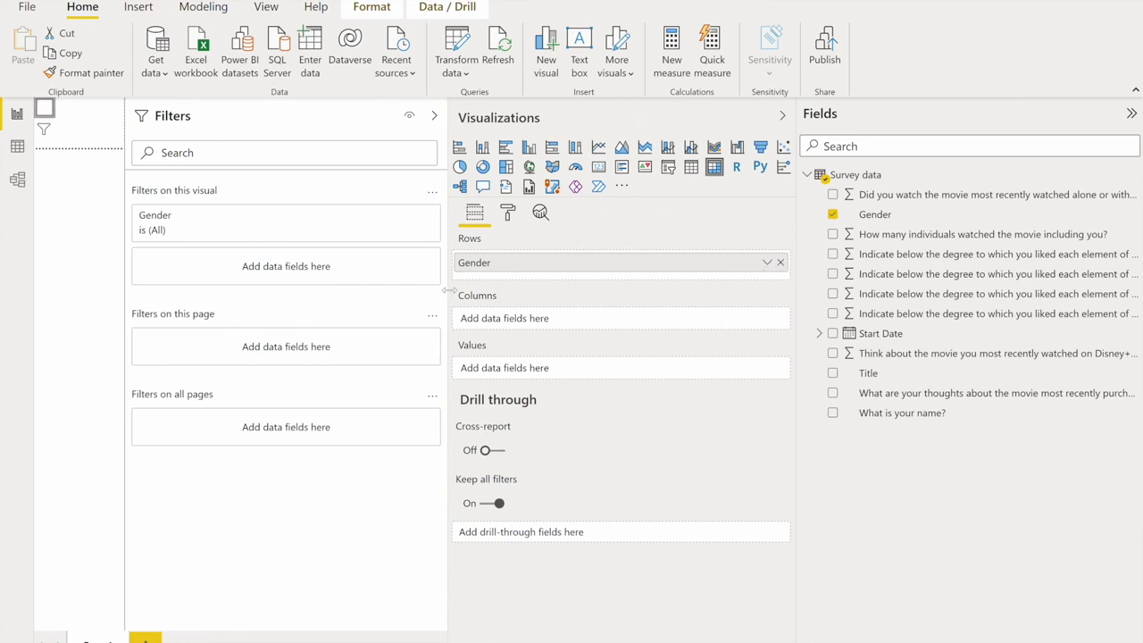
drag(448, 290, 613, 301)
drag(300, 290, 440, 289)
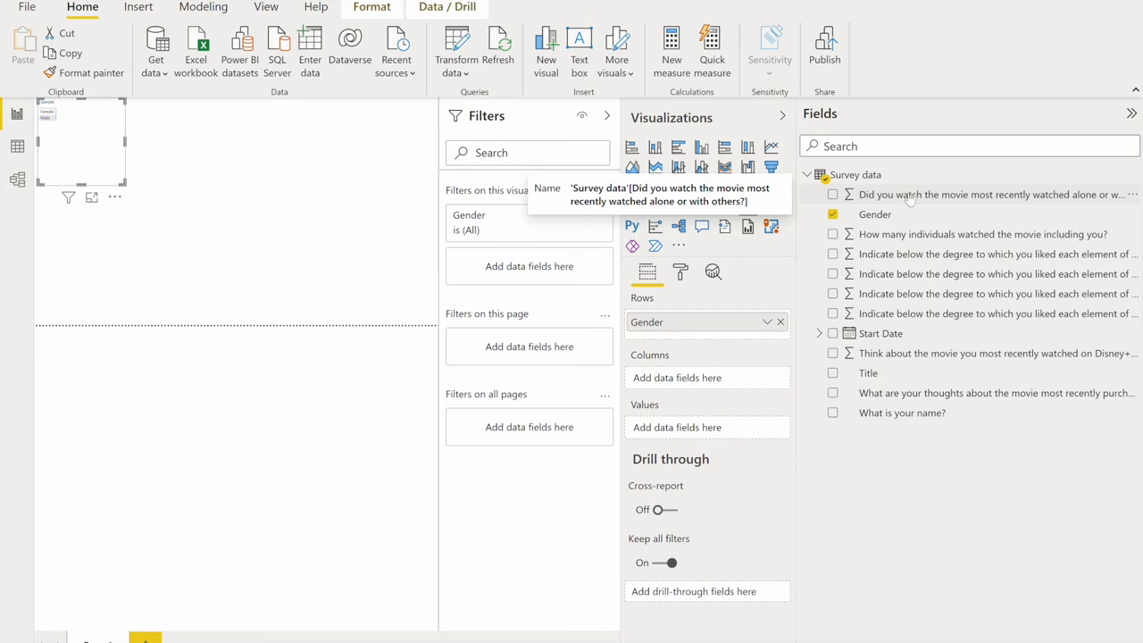
drag(911, 196, 738, 380)
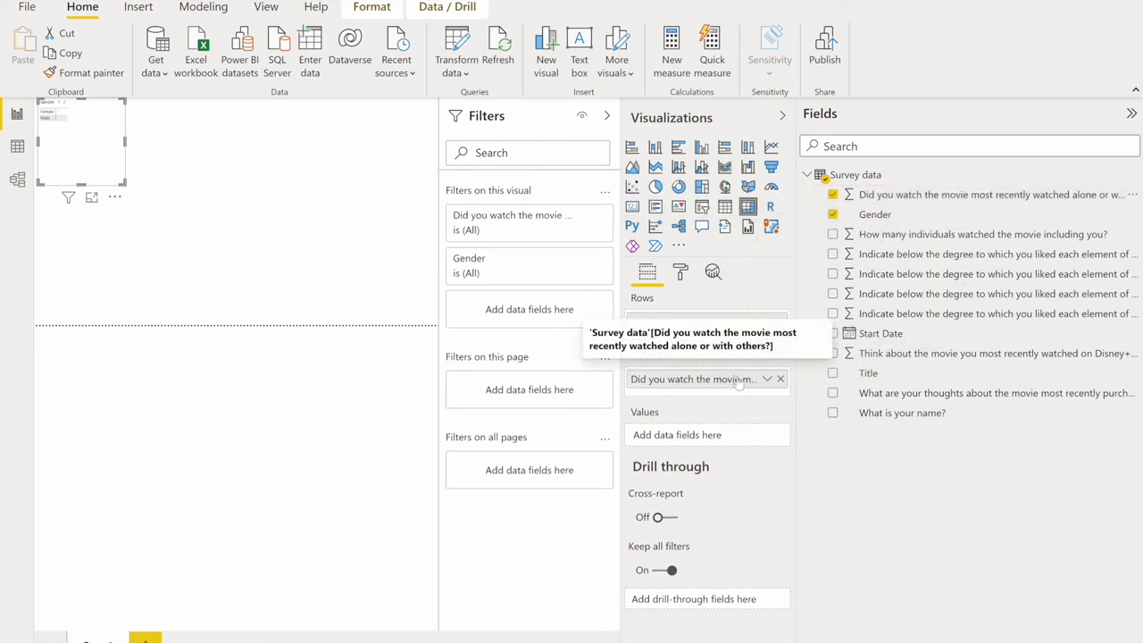
Narrow the Fields pane to give the report canvas more room and deselect the matrix
drag(798, 297, 965, 298)
mouse_move(792, 300)
mouse_down()
mouse_move(786, 289)
mouse_move(808, 288)
mouse_up()
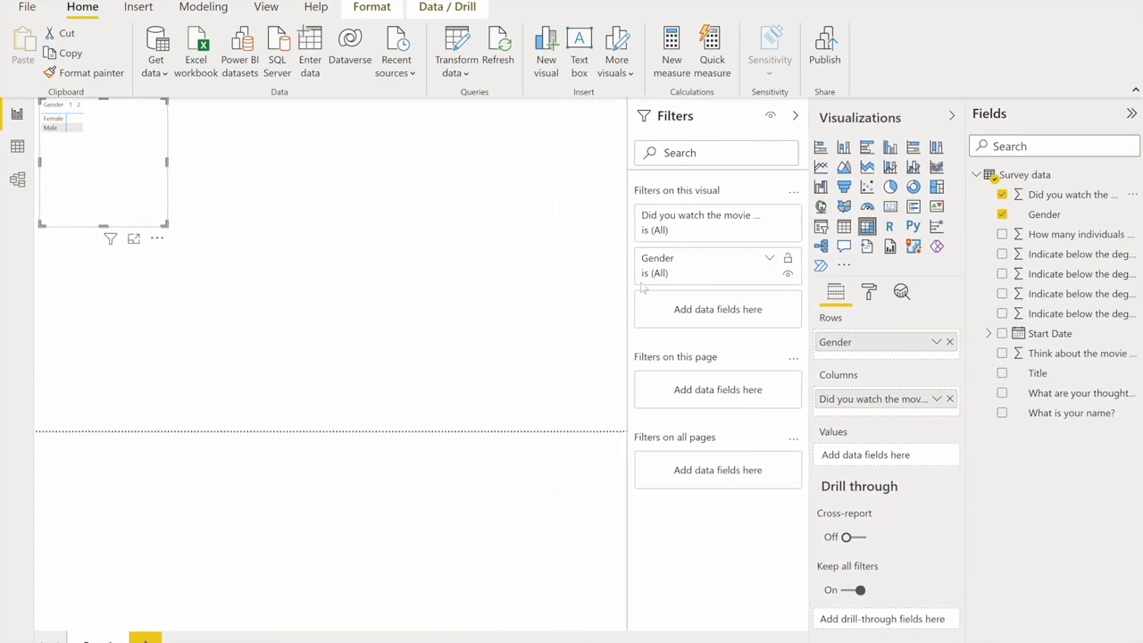
click(634, 284)
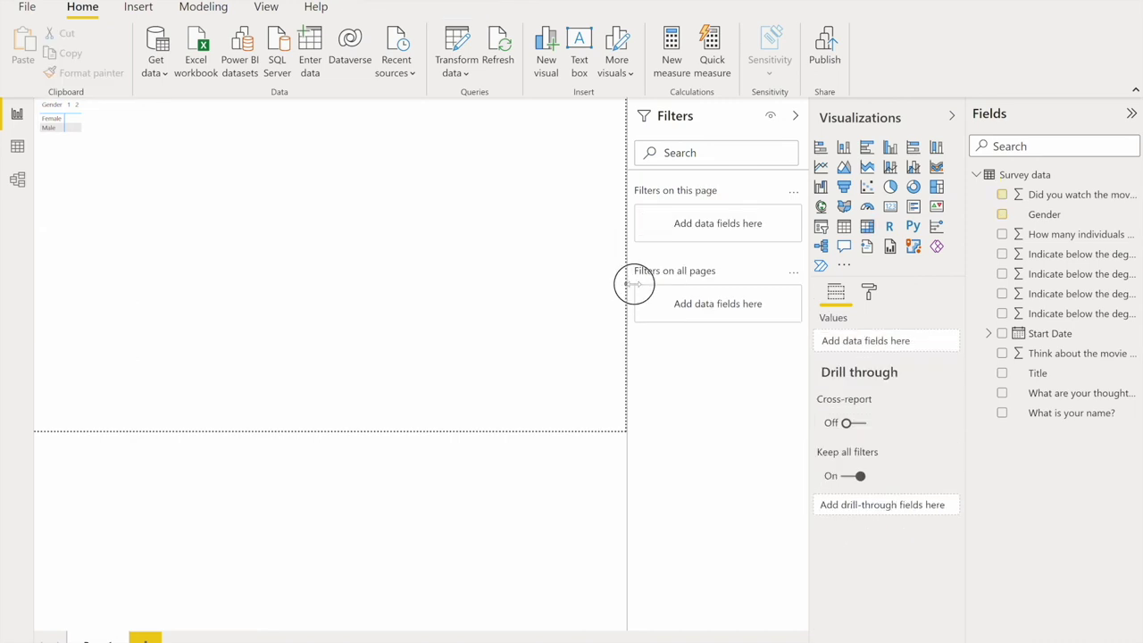
Collapse the Filters pane to widen the report canvas and select the matrix visual
click(795, 116)
click(122, 173)
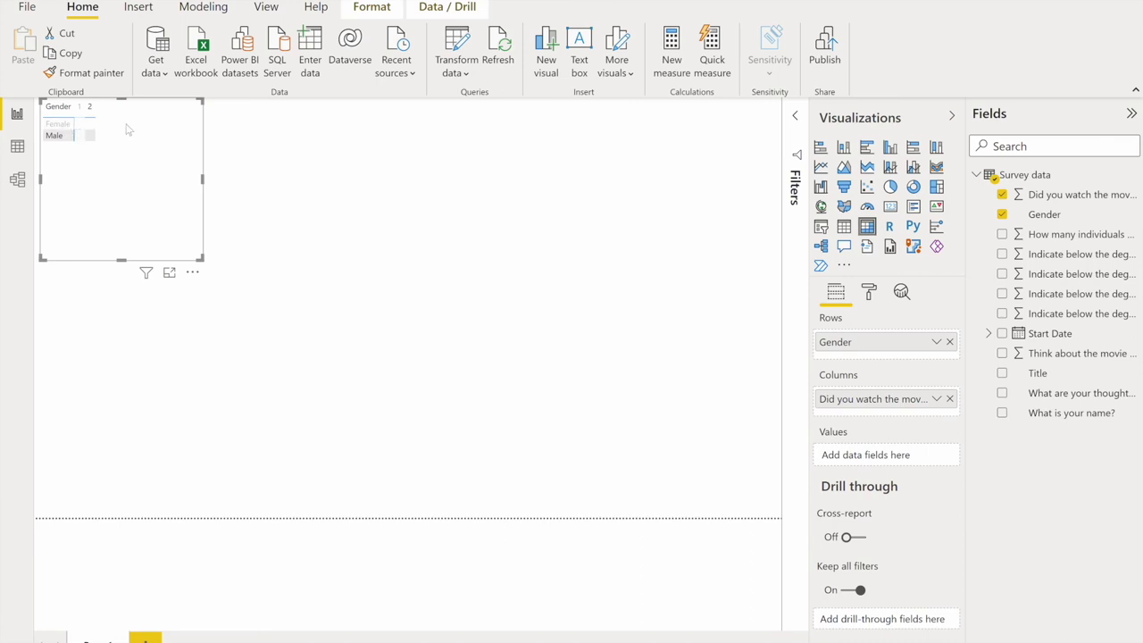
click(284, 135)
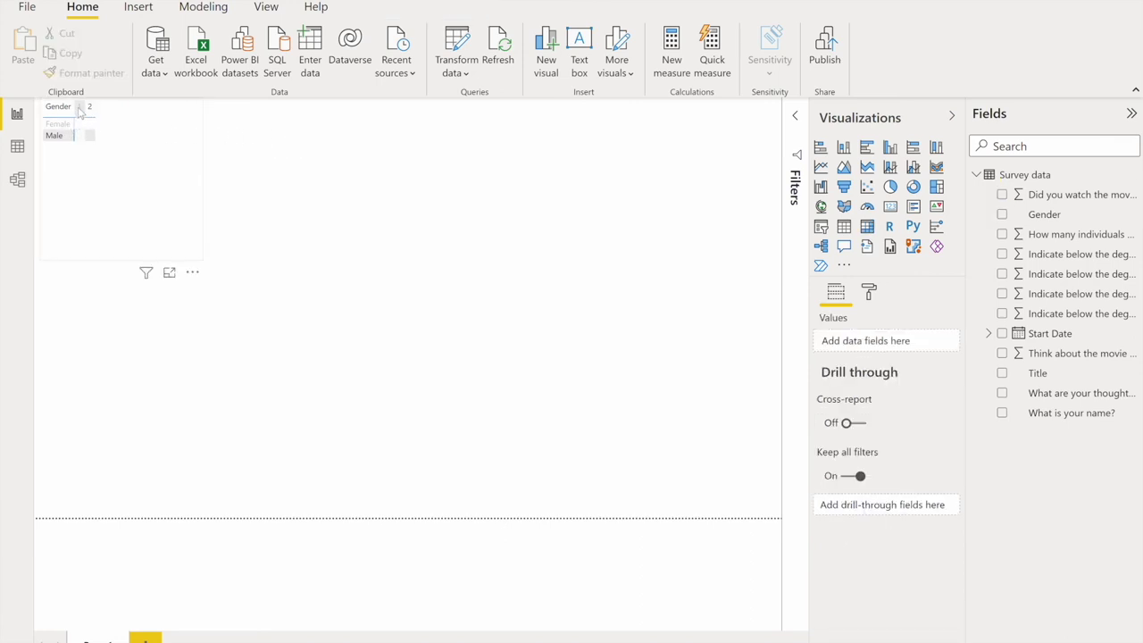
click(78, 114)
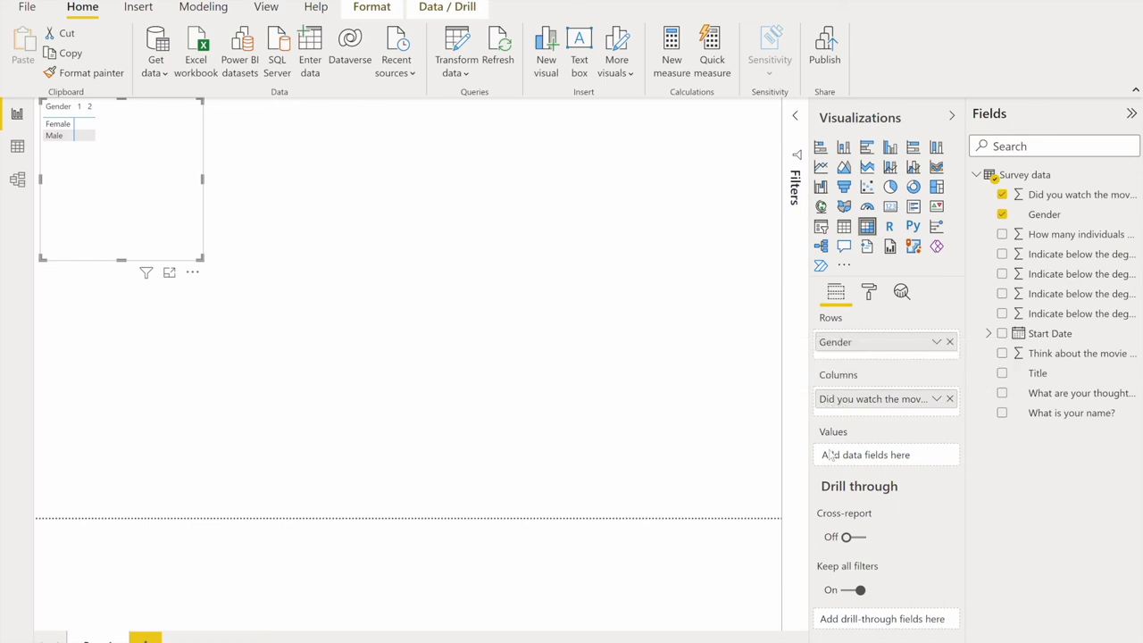
Add the "Did you watch the movie most recently watched alone or with others?" field to the matrix values, aggregated as Count
drag(1093, 194, 902, 454)
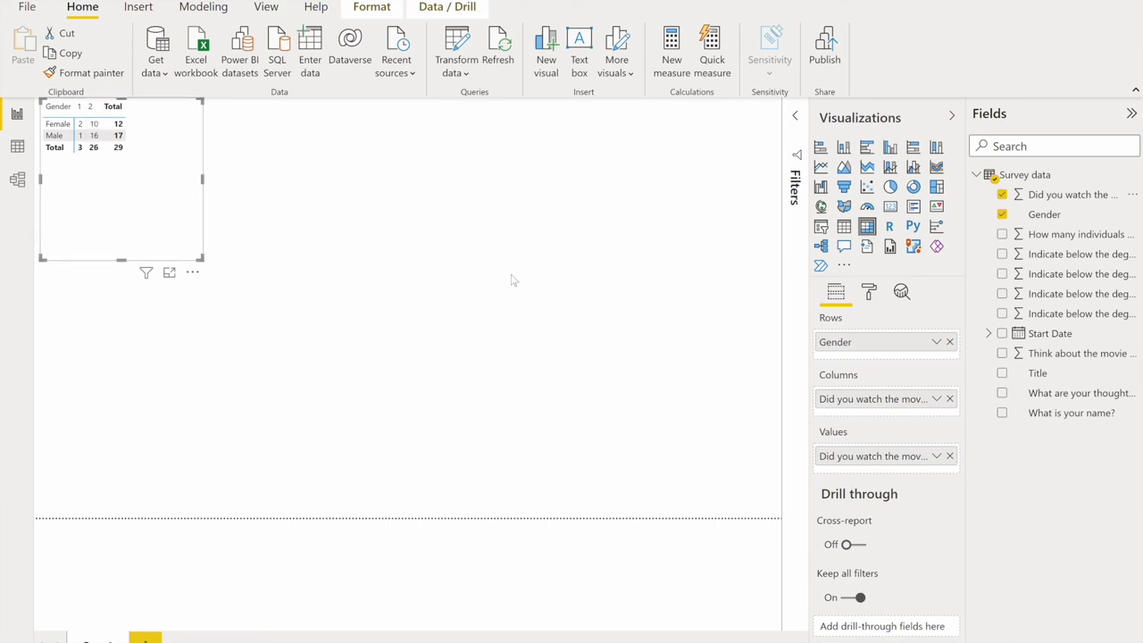
click(937, 457)
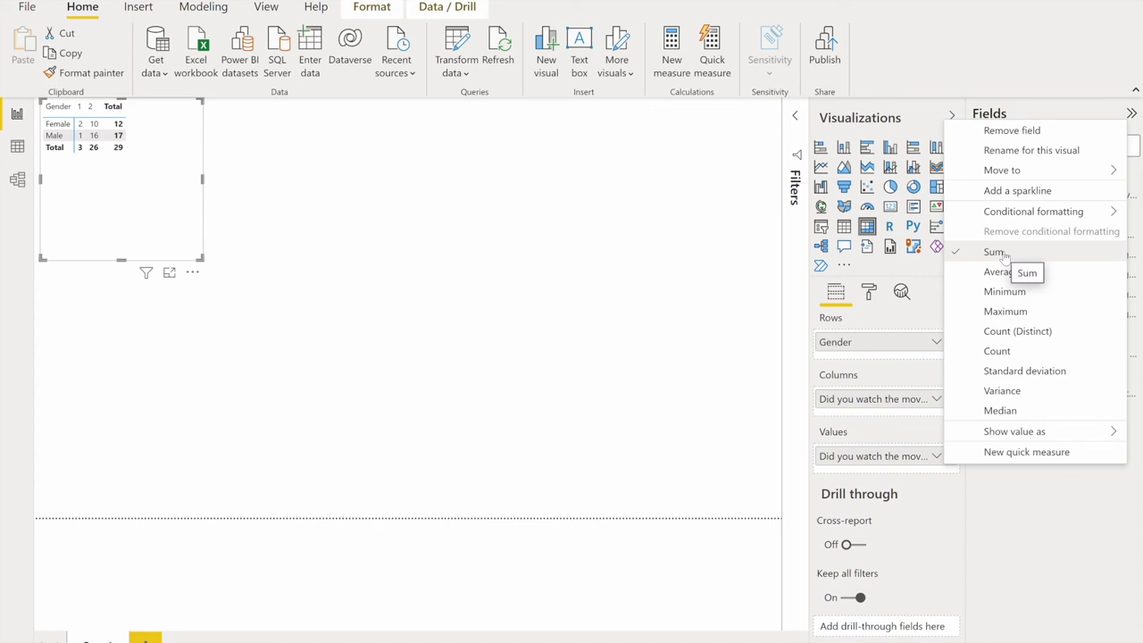
click(1025, 356)
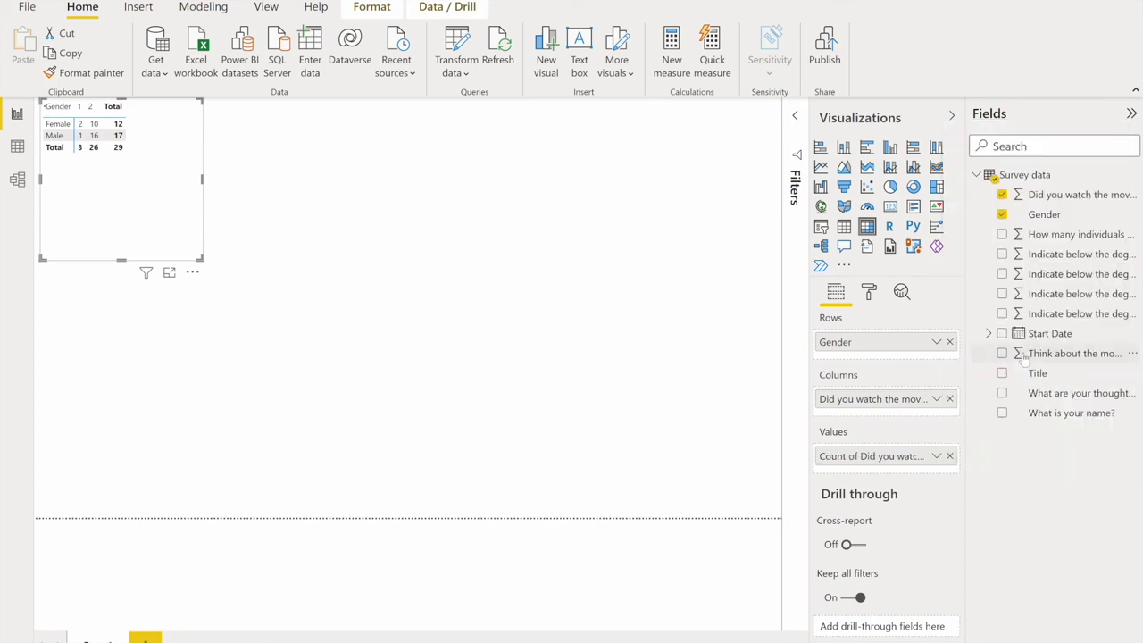
click(432, 319)
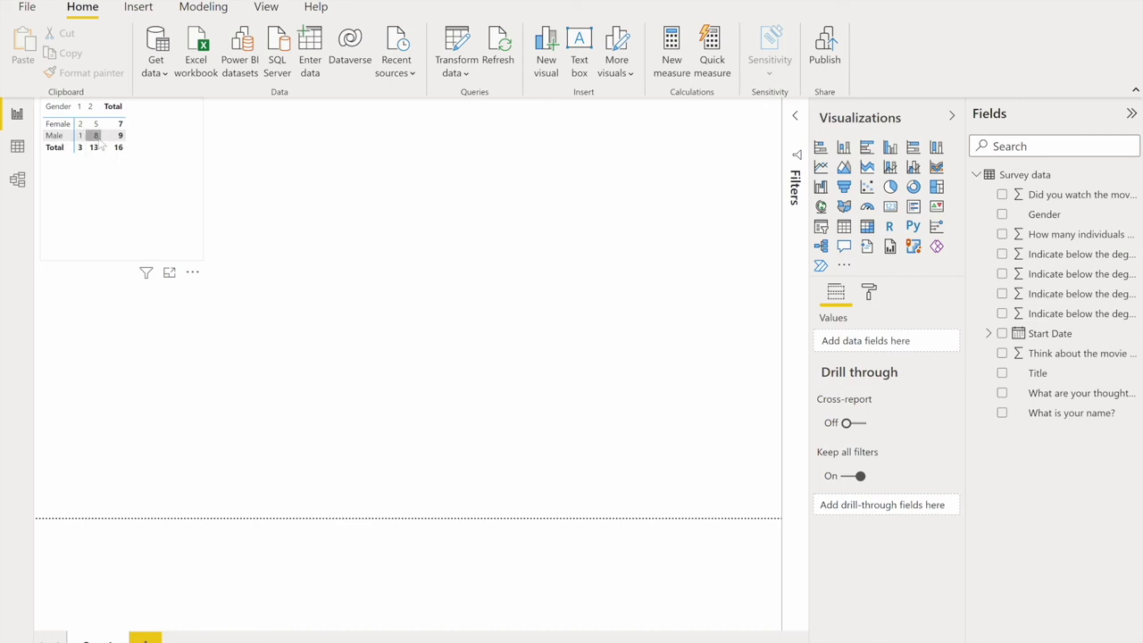
Enlarge the matrix visual to roughly twice its width and slightly more height
mouse_move(95, 137)
click(157, 204)
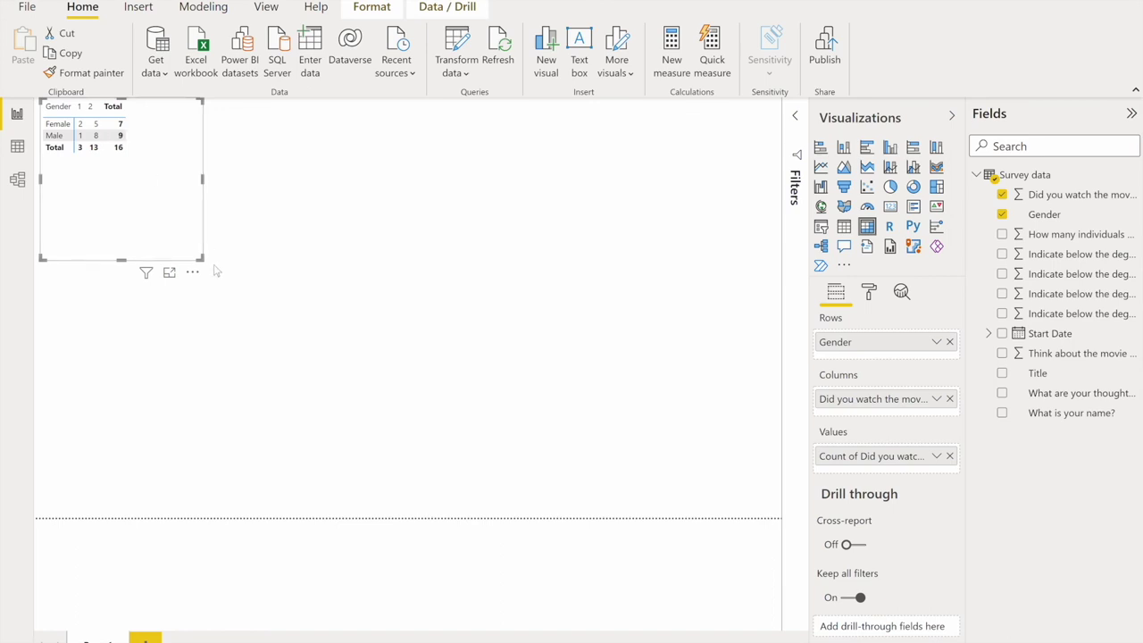
drag(203, 259, 383, 292)
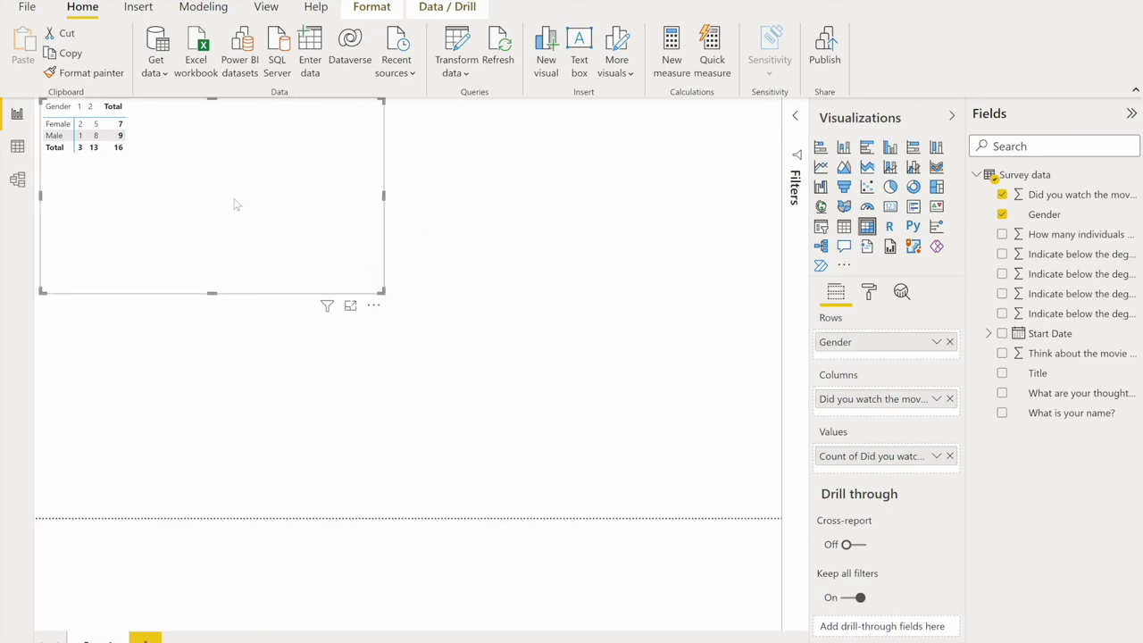
click(231, 319)
click(93, 170)
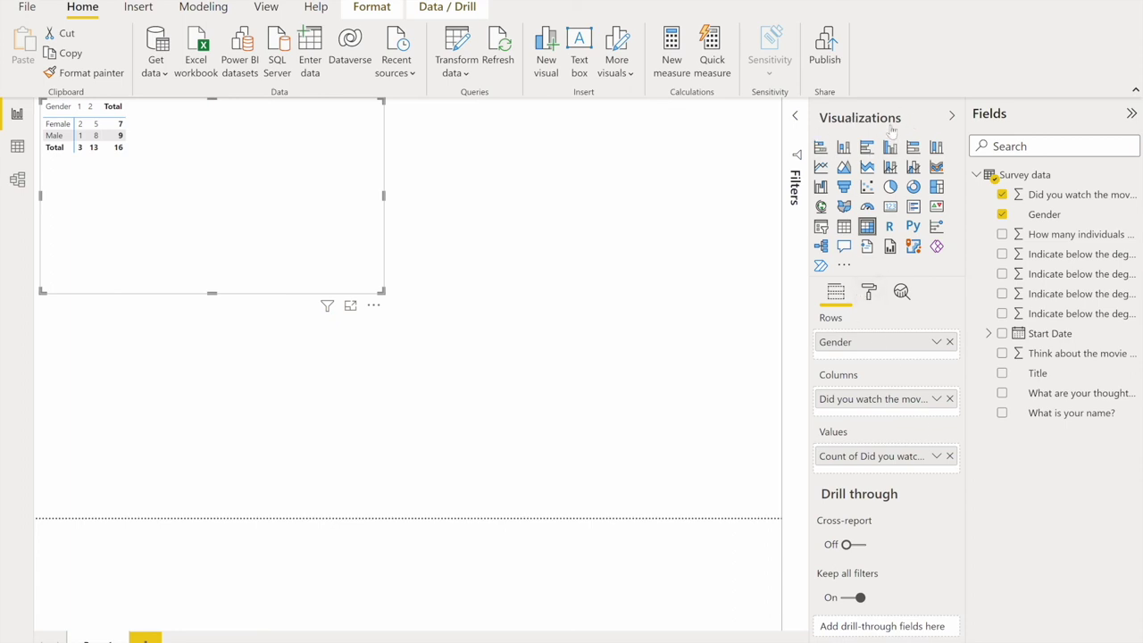
Look through the matrix's formatting options and search them for "text size"
click(868, 294)
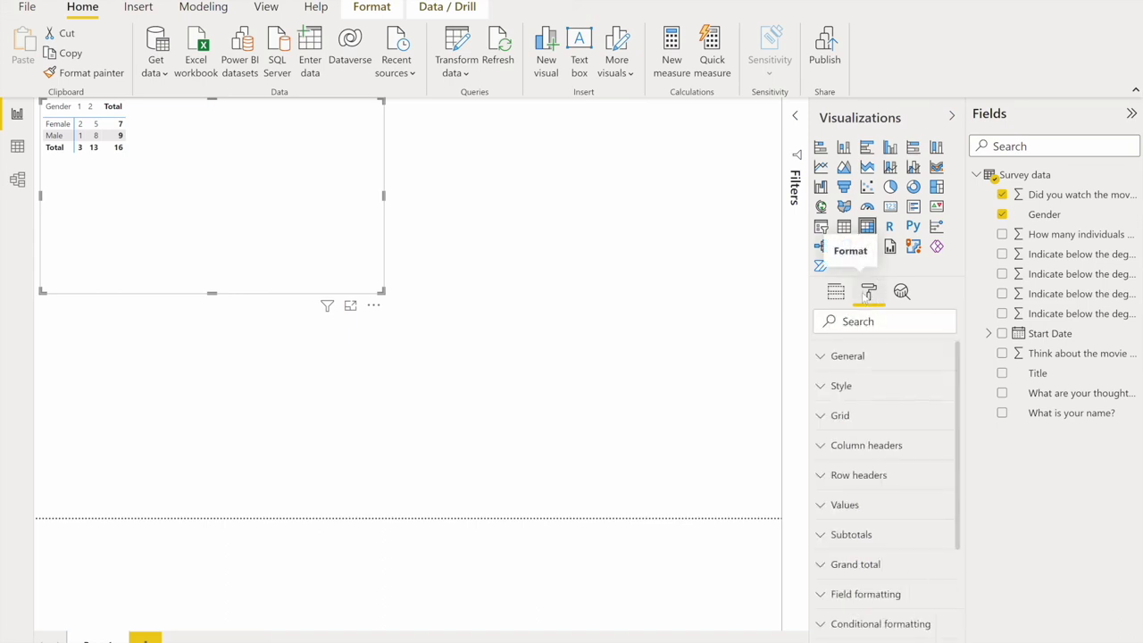
scroll(883, 493, down, 3)
scroll(883, 493, up, 3)
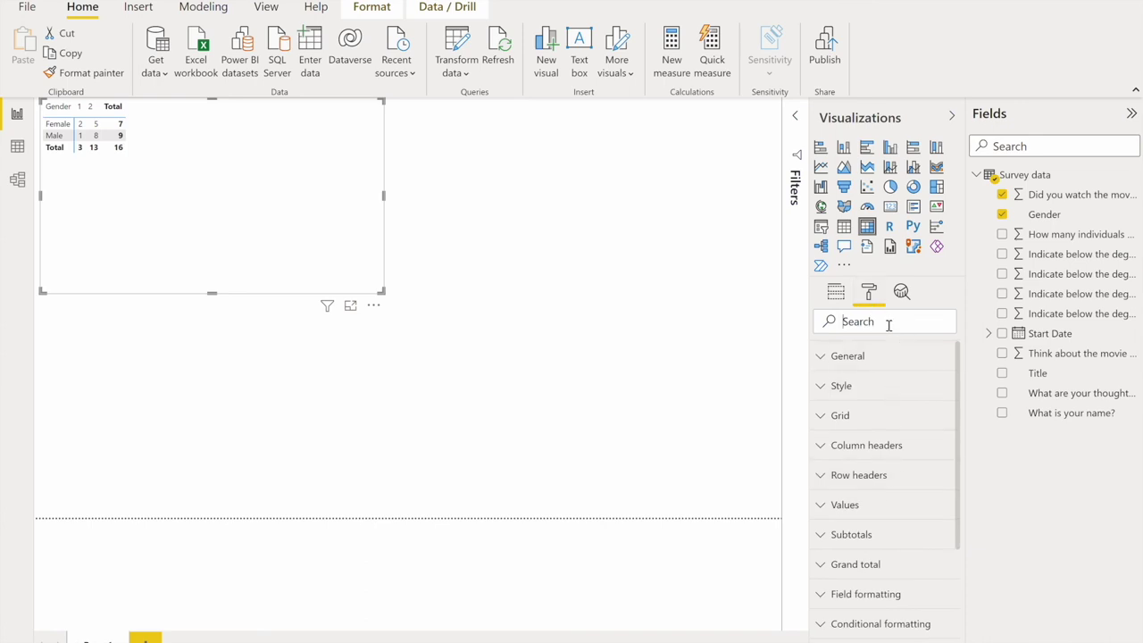
click(836, 292)
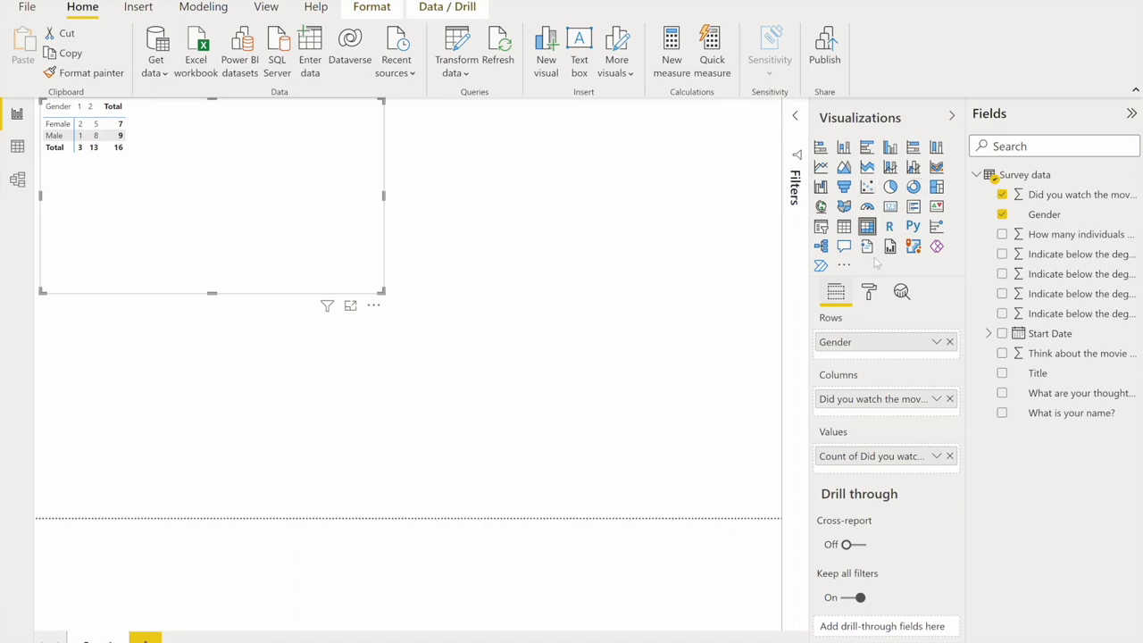
click(870, 294)
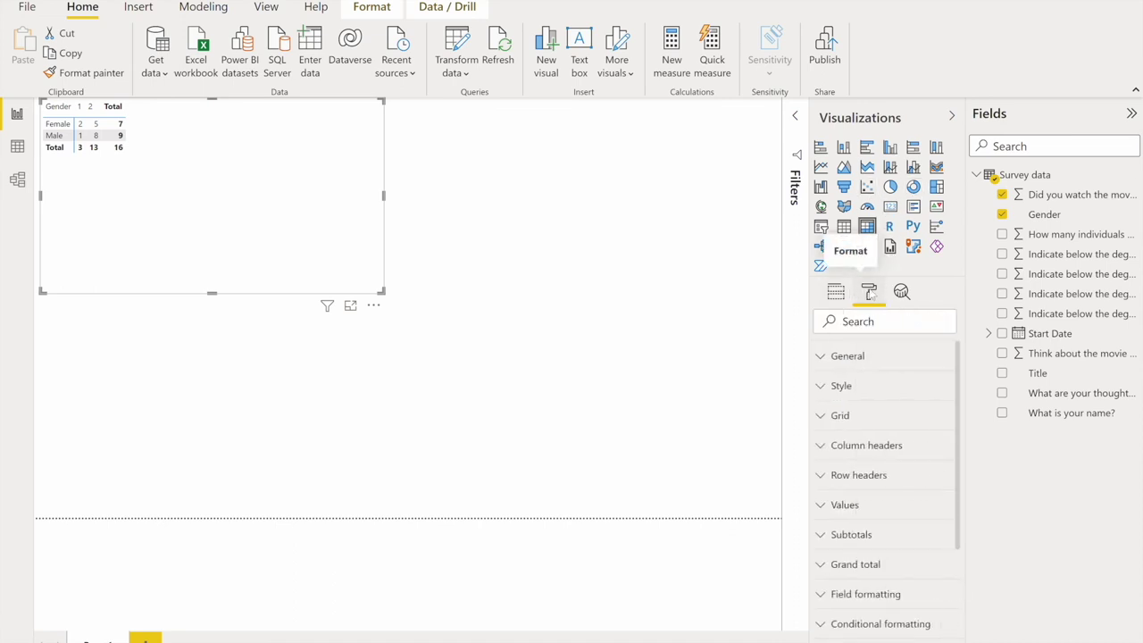
scroll(877, 455, down, 3)
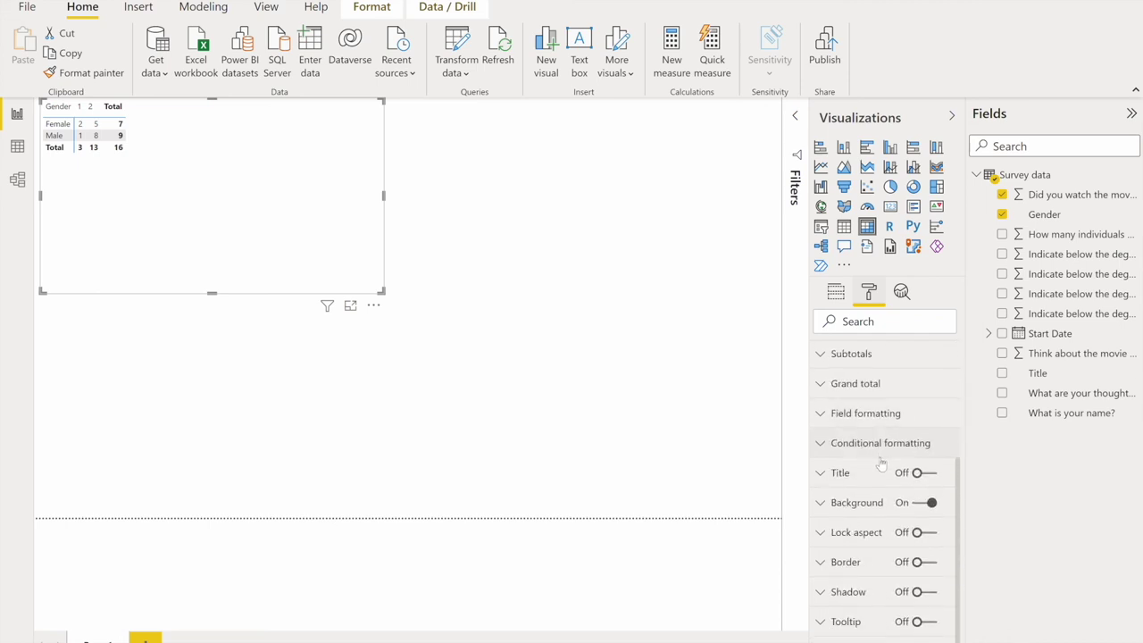
scroll(881, 463, up, 3)
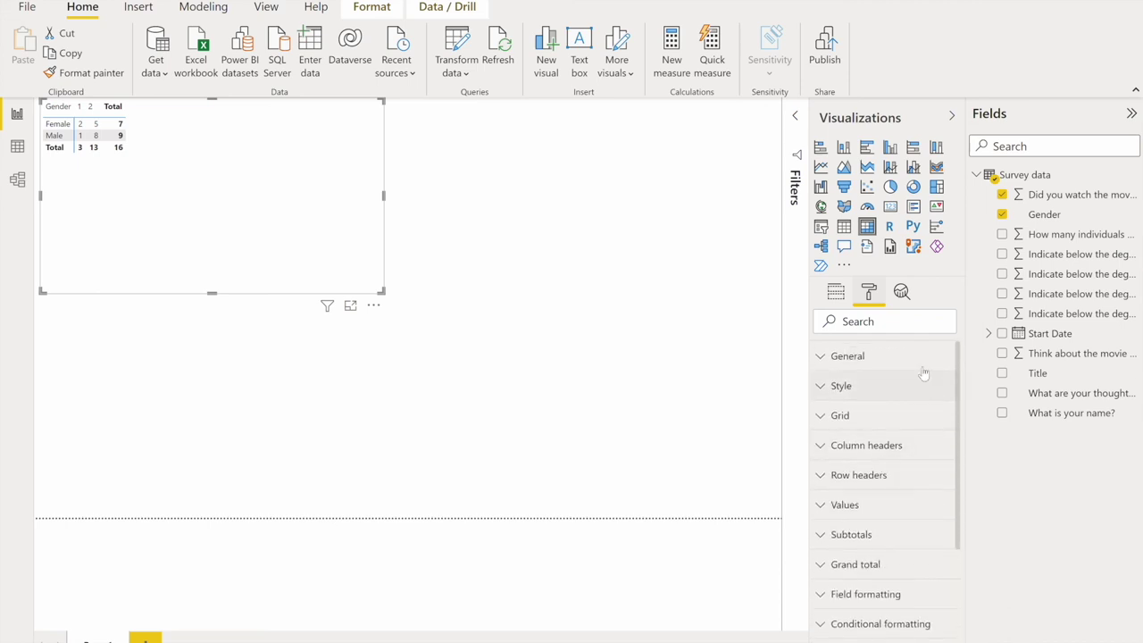
click(906, 321)
text(text size)
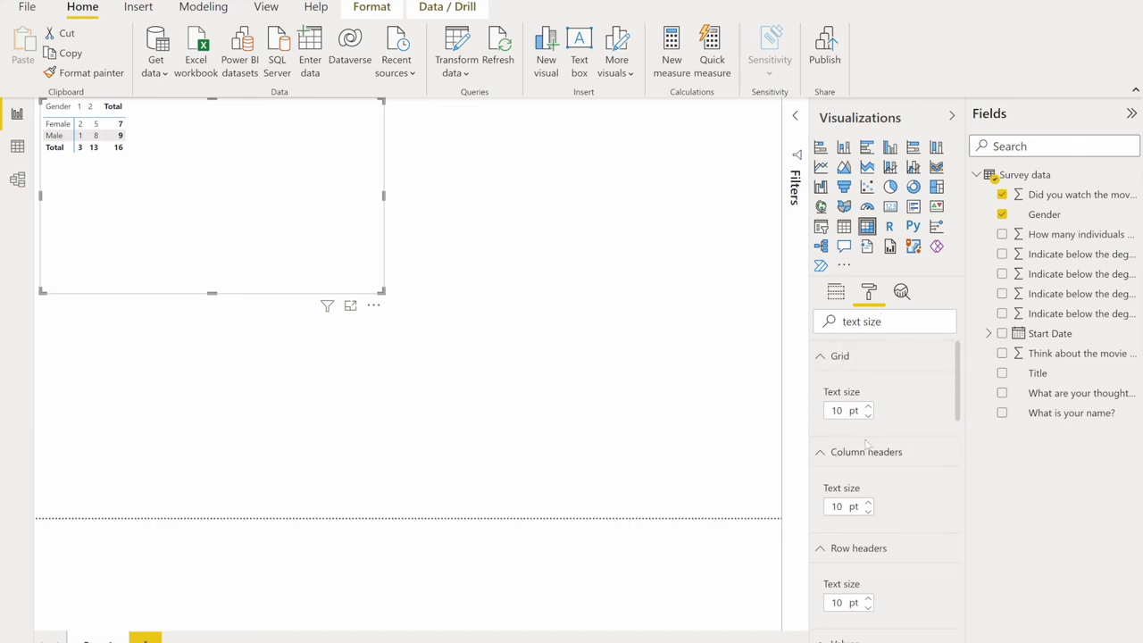
scroll(867, 483, down, 3)
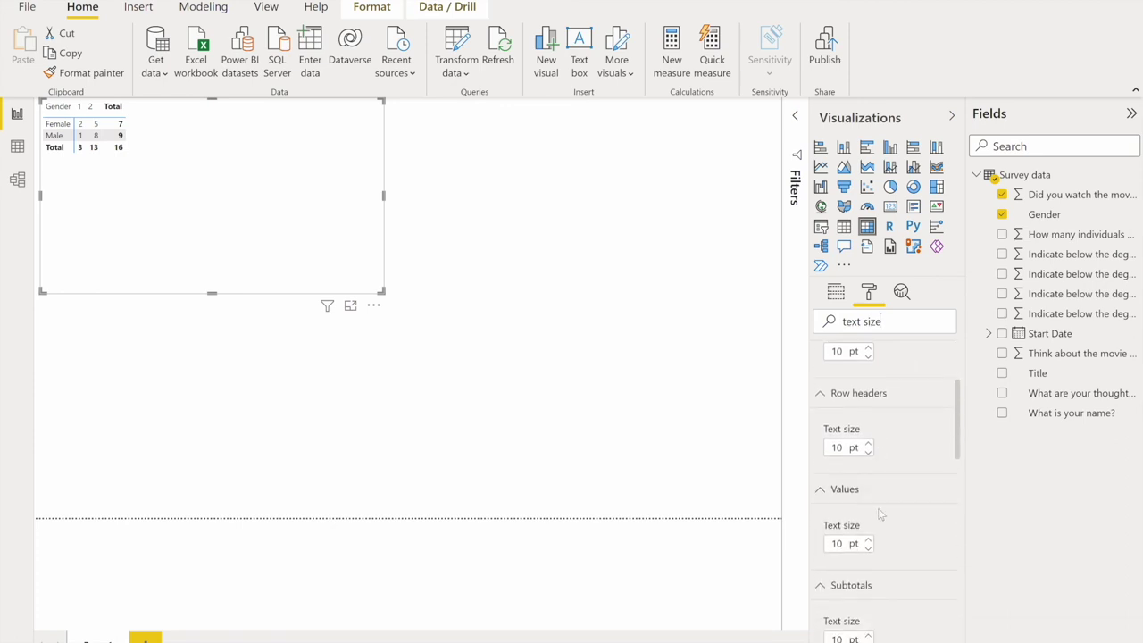
scroll(893, 502, up, 3)
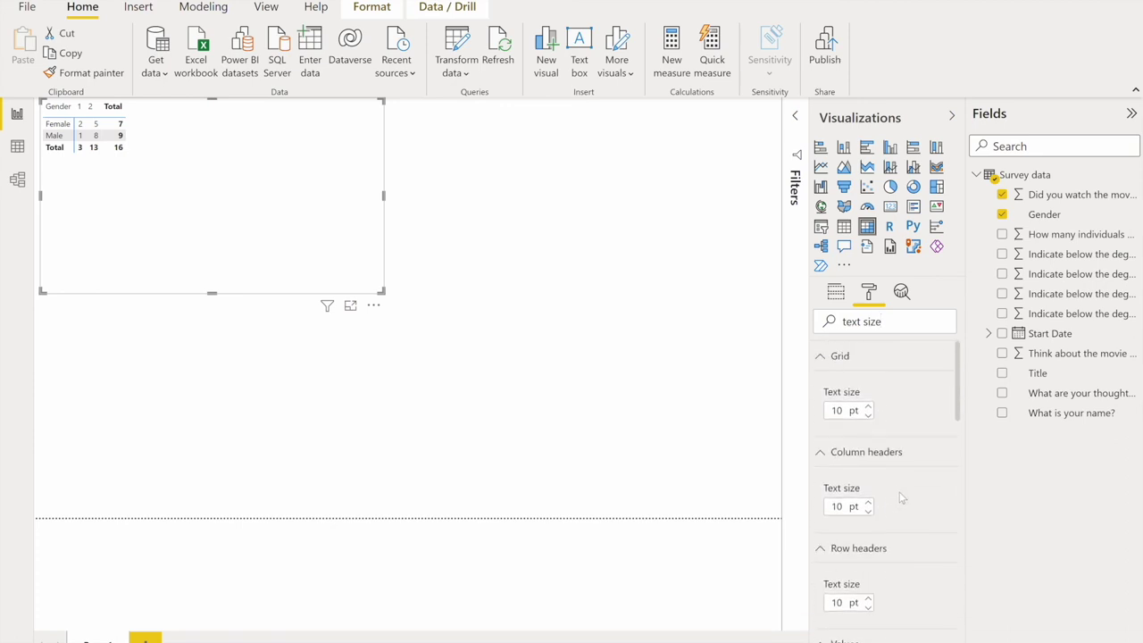
Increase the matrix's grid text size to 20 pt
click(870, 362)
click(862, 361)
click(867, 407)
click(867, 406)
click(867, 406)
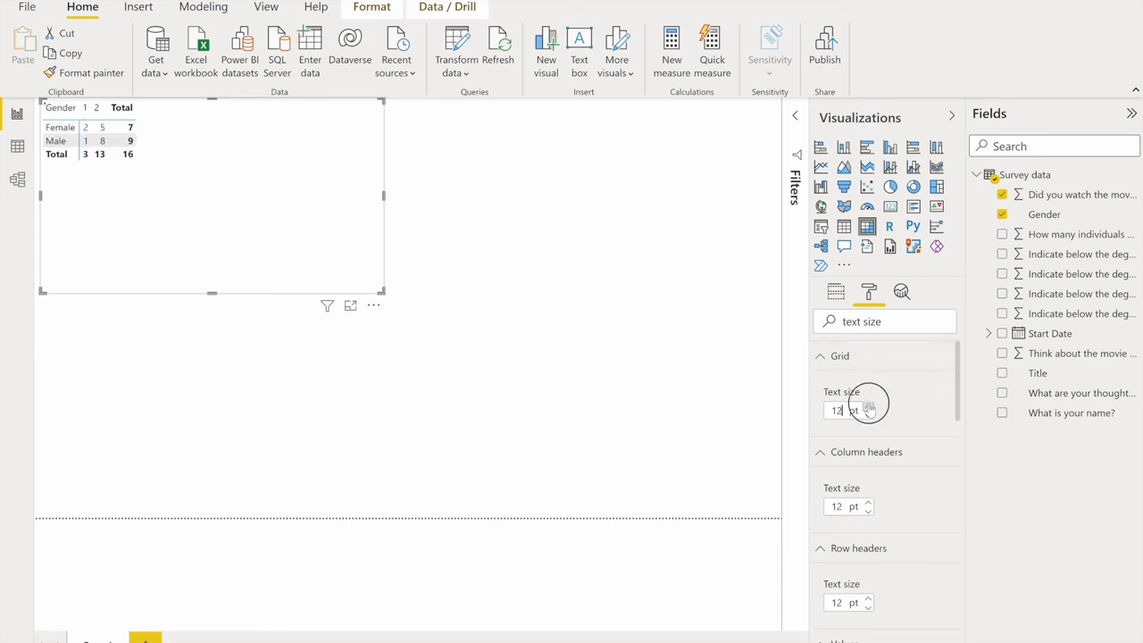
click(868, 407)
click(869, 407)
click(868, 408)
click(869, 407)
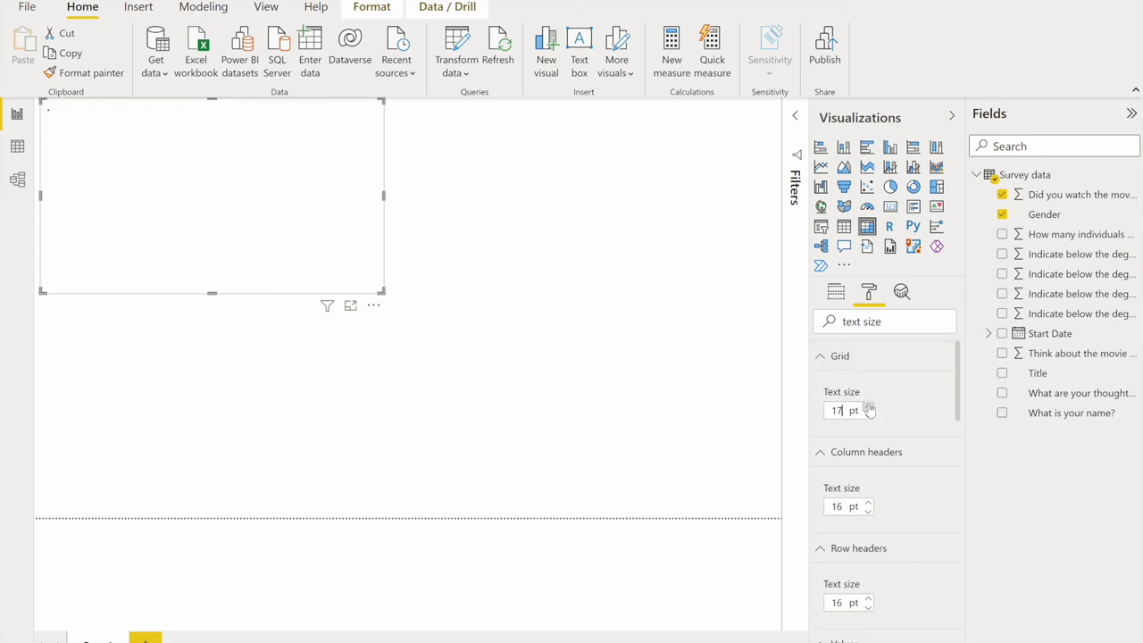
click(868, 407)
click(868, 407)
click(868, 407)
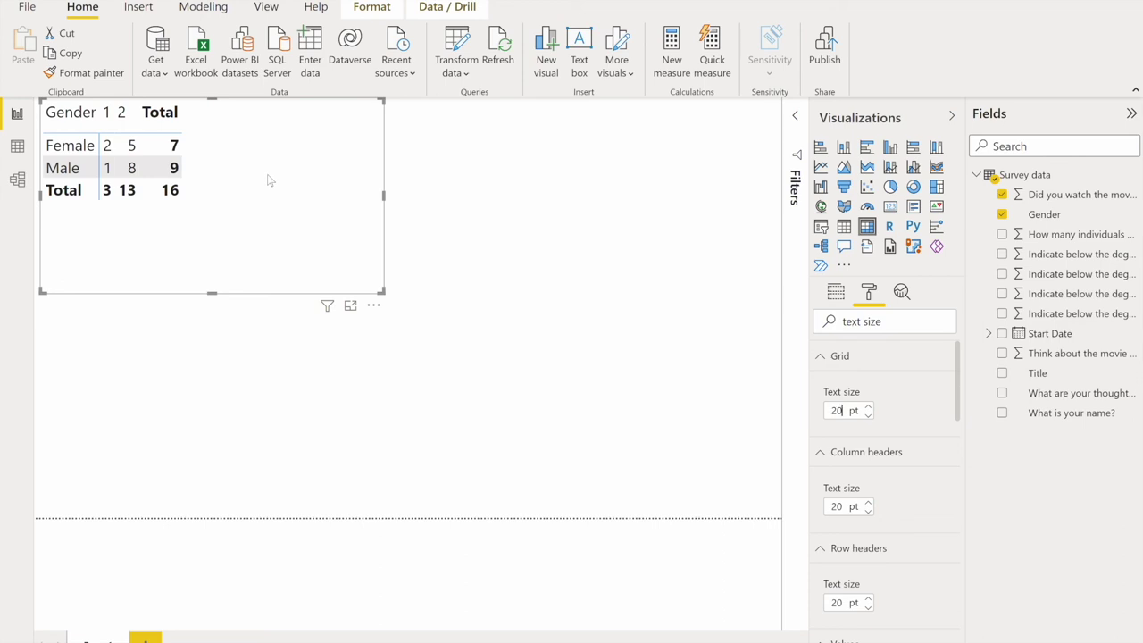
Narrow the matrix visual by about a third to fit its enlarged text more closely
click(452, 199)
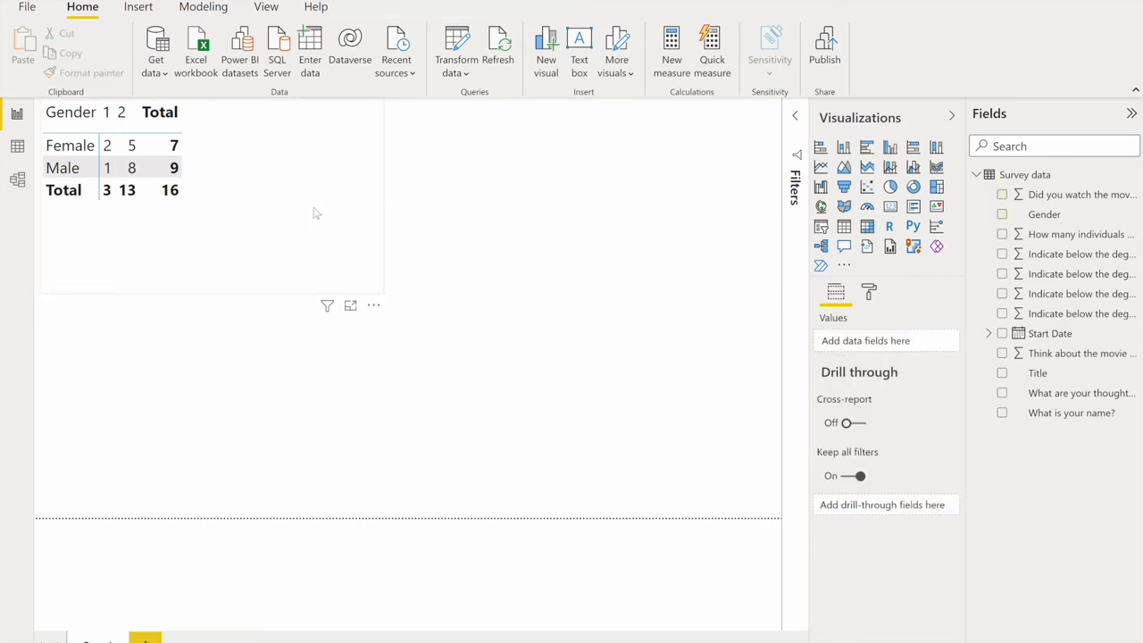
click(314, 212)
drag(384, 196, 272, 202)
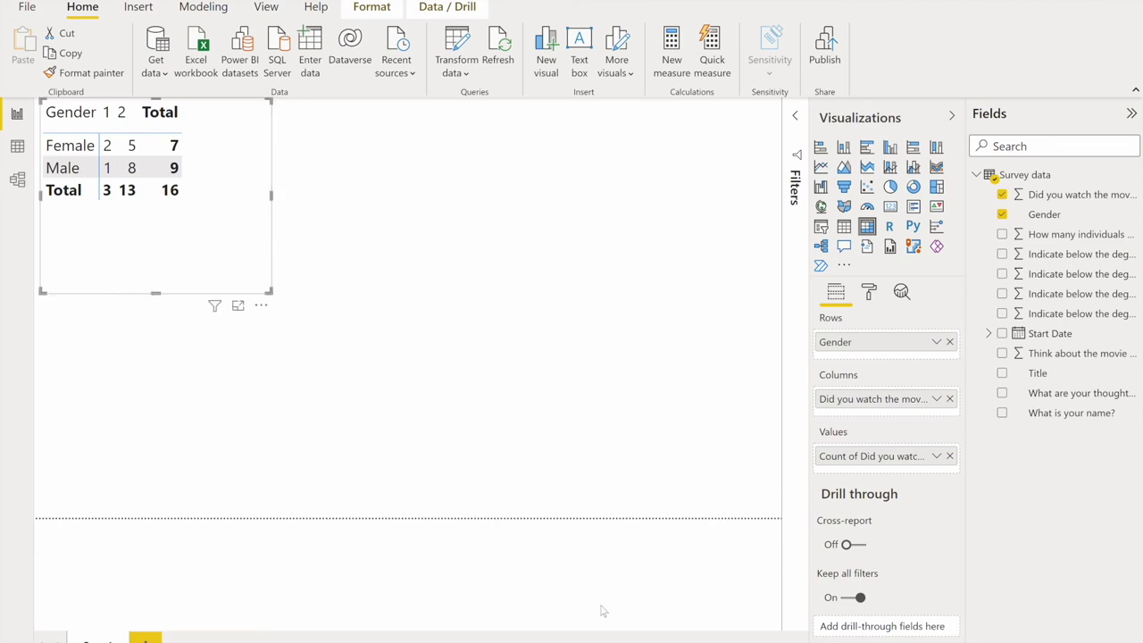
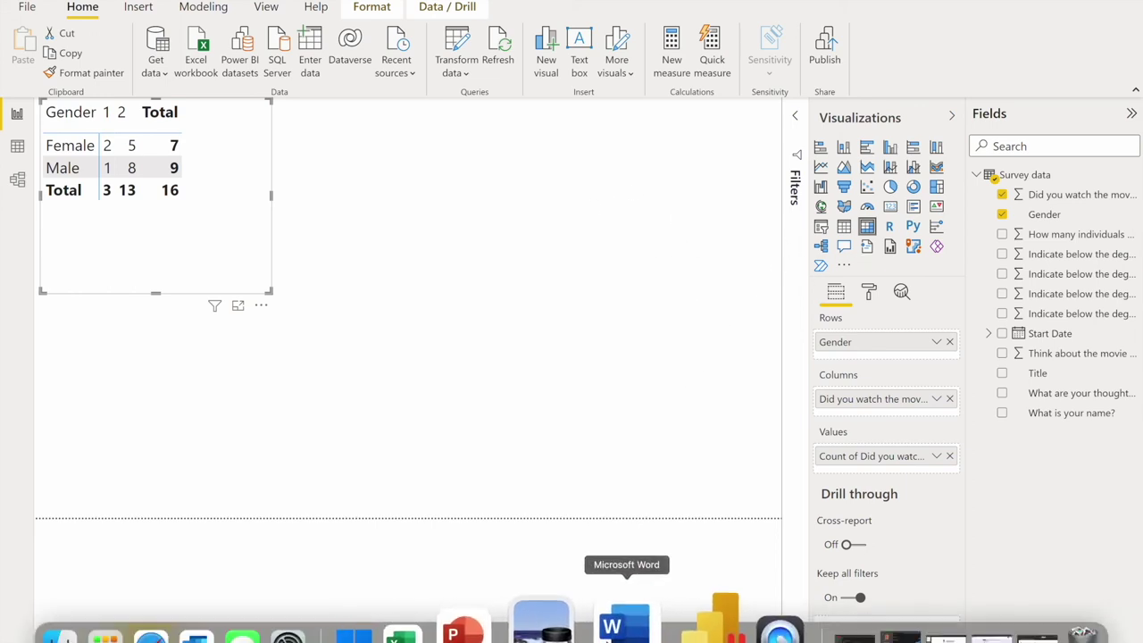
Switch to the assignment document in Microsoft Word and delete question 2's wording before "in Cruella?"
click(614, 623)
click(647, 428)
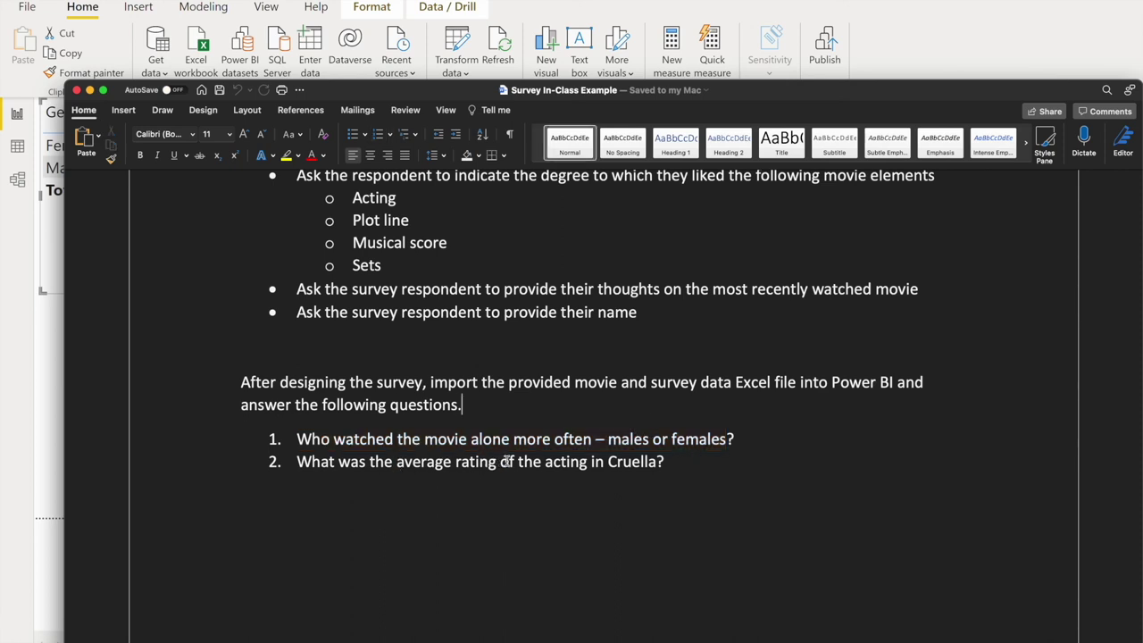
drag(586, 462, 347, 471)
key(BackSpace)
key(BackSpace)
key(BackSpace)
key(BackSpace)
key(BackSpace)
key(BackSpace)
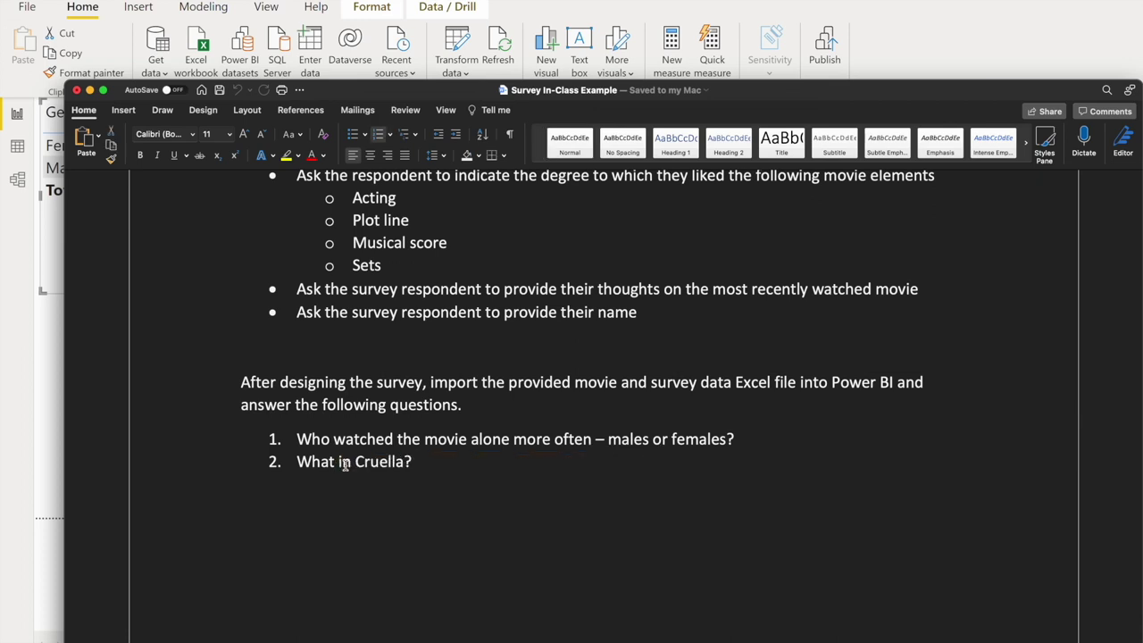
Reword question 2 as "Display a list of the the respondednt comment on Cruella?"
text(Display)
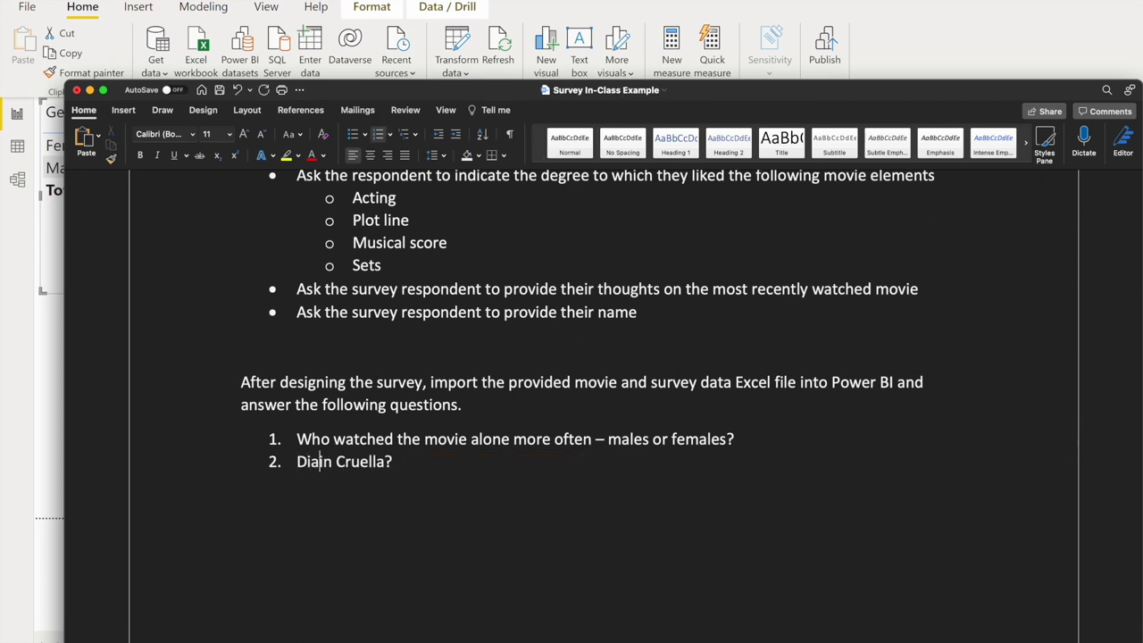
text( a list of the the)
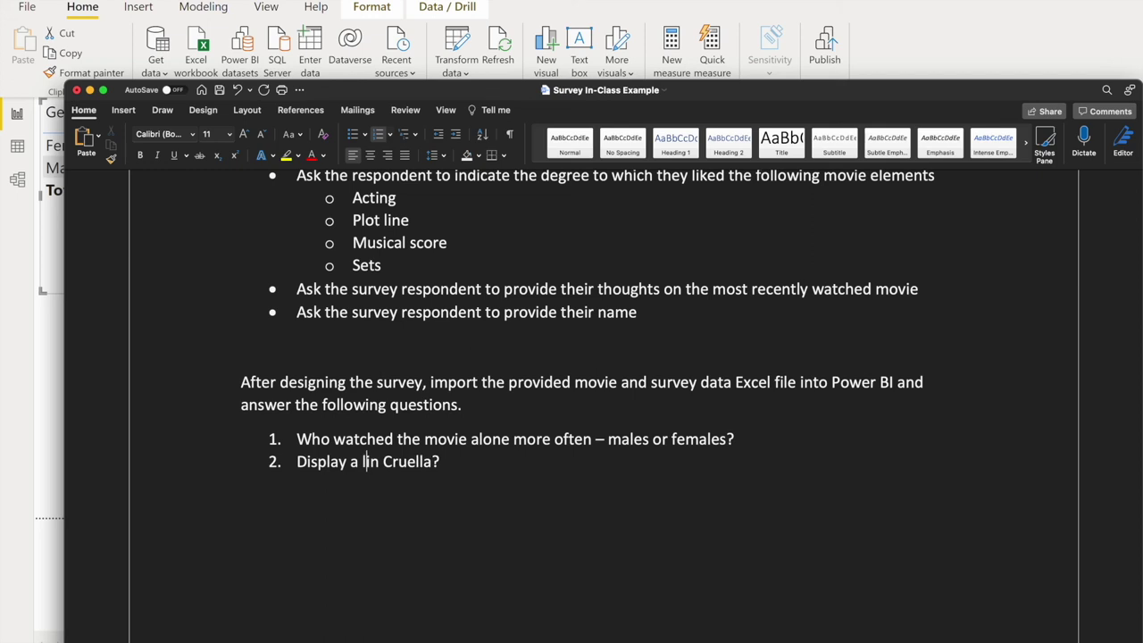
text( respondednt c)
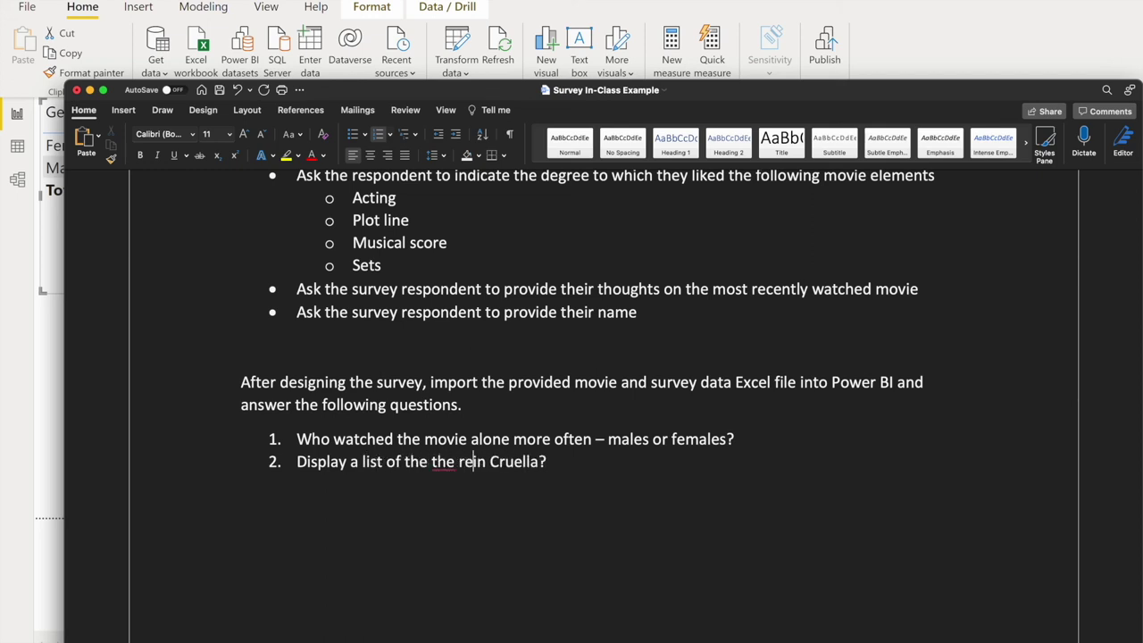
text(omment on)
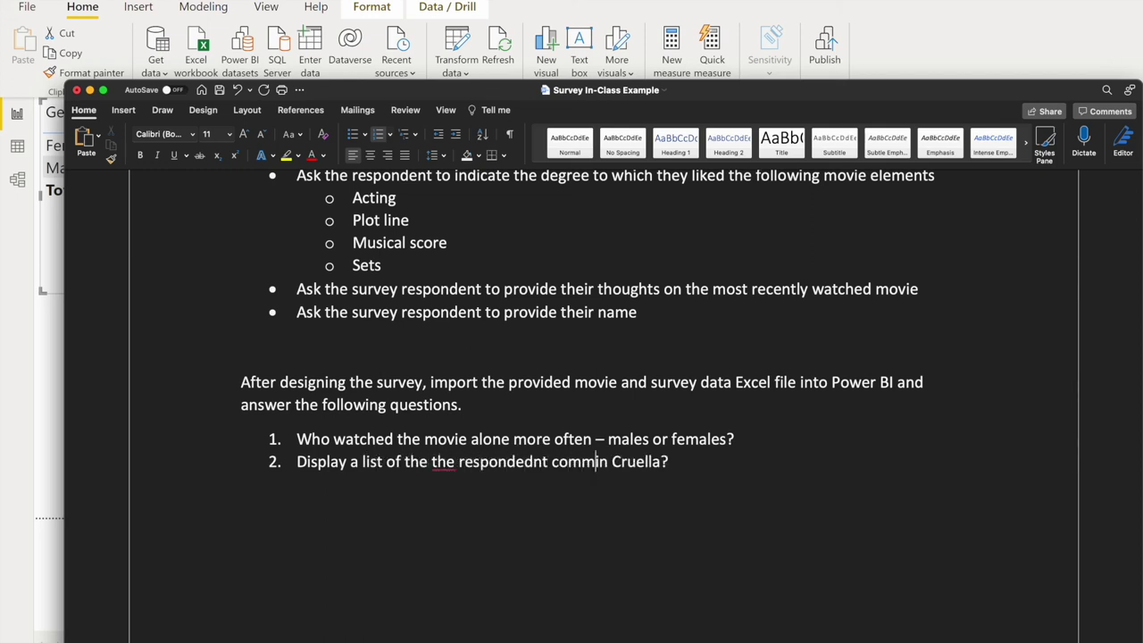
key(Right)
key(BackSpace)
key(BackSpace)
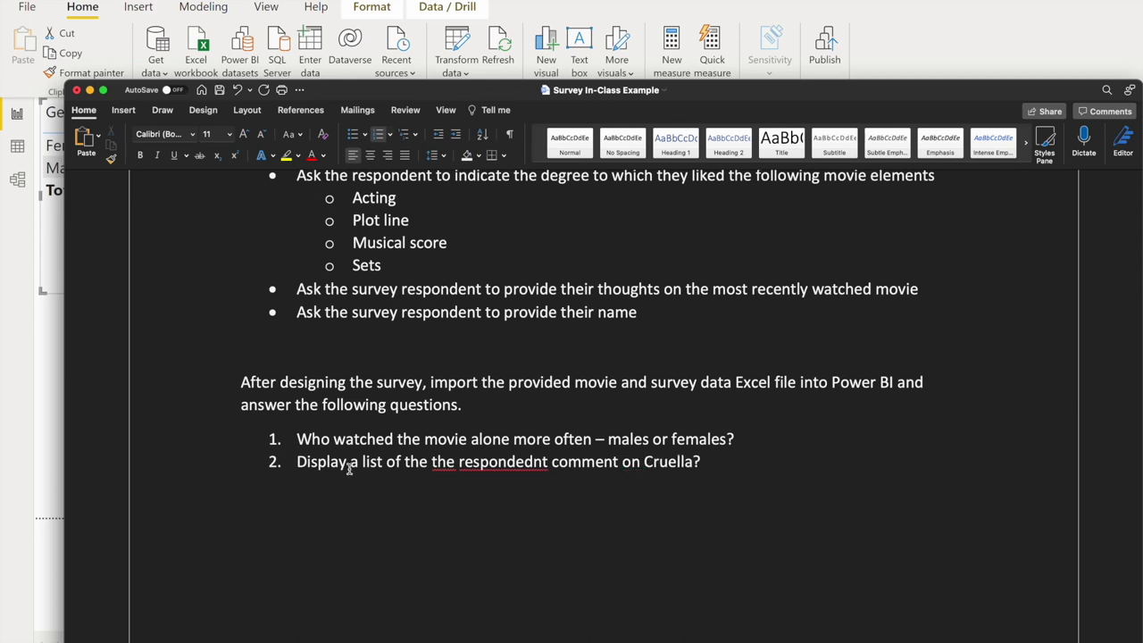
Remove the repeated "the" in question 2 and correct the misspelled word to "respondent"
right_click(446, 463)
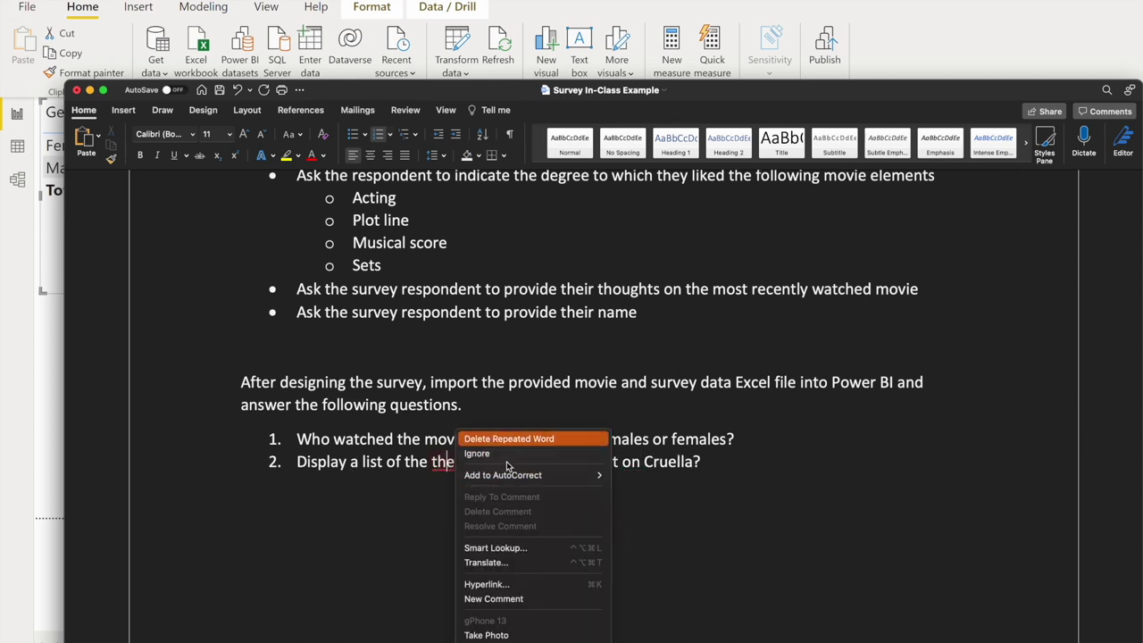
click(509, 438)
right_click(513, 465)
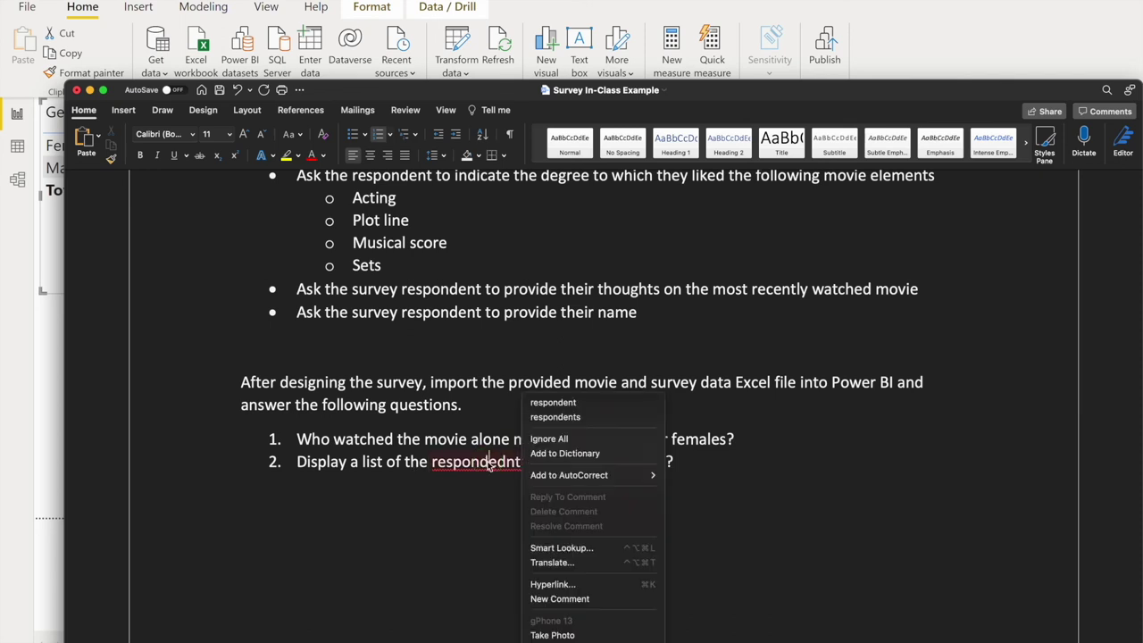
click(580, 407)
drag(670, 464, 301, 480)
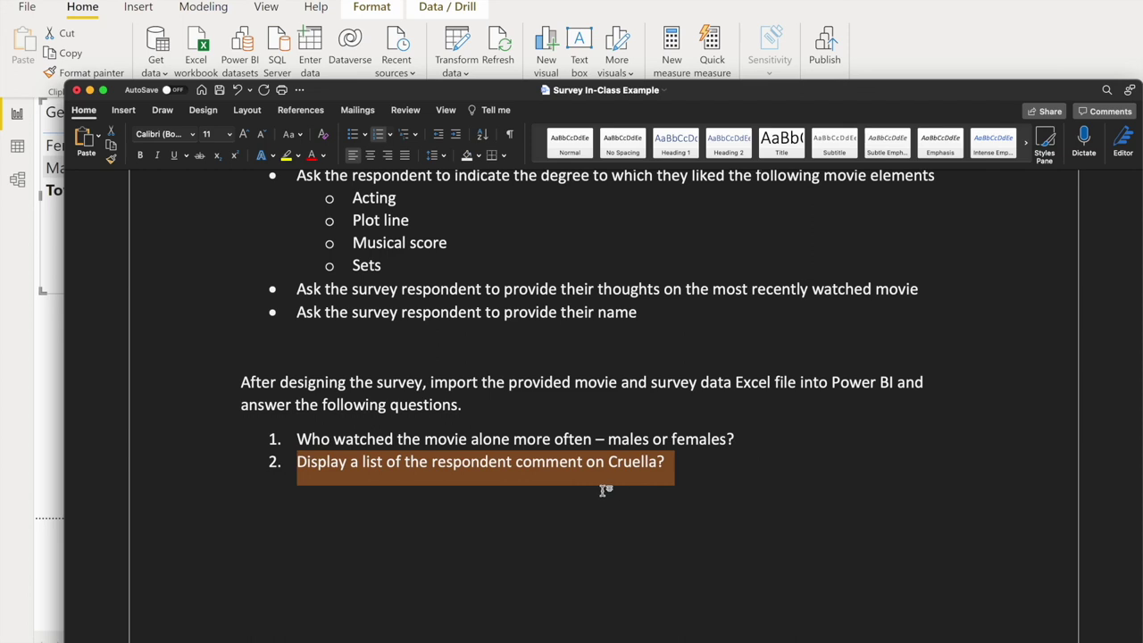
Switch to Power BI Desktop, add a table visual of the field "What are your thoughts about the movie most recently purchased?" and enlarge it
click(941, 43)
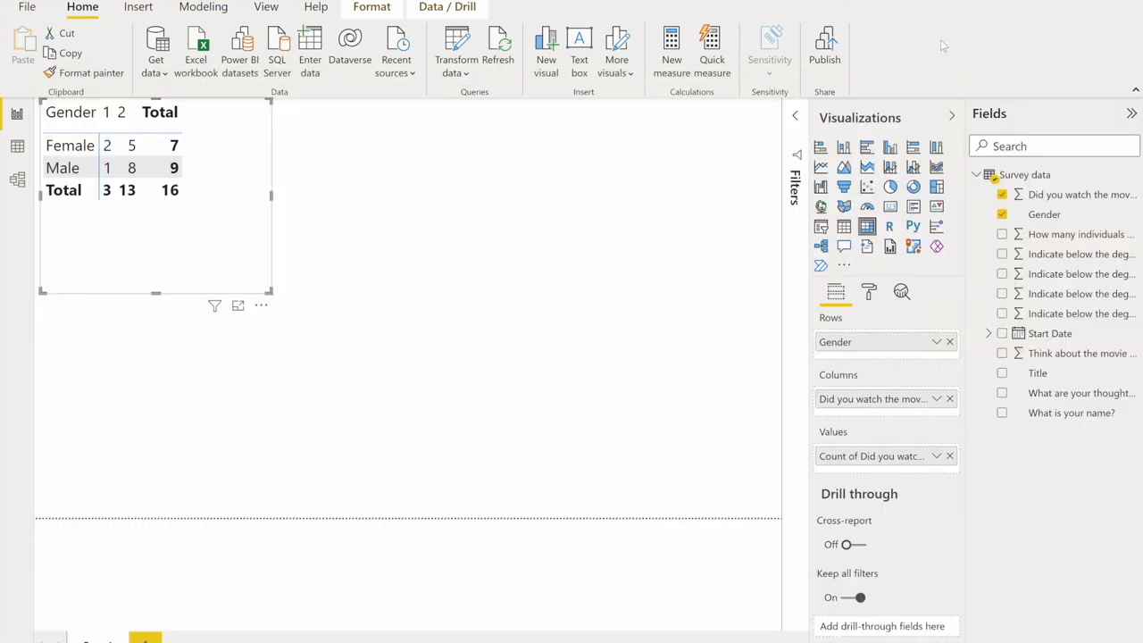
click(586, 261)
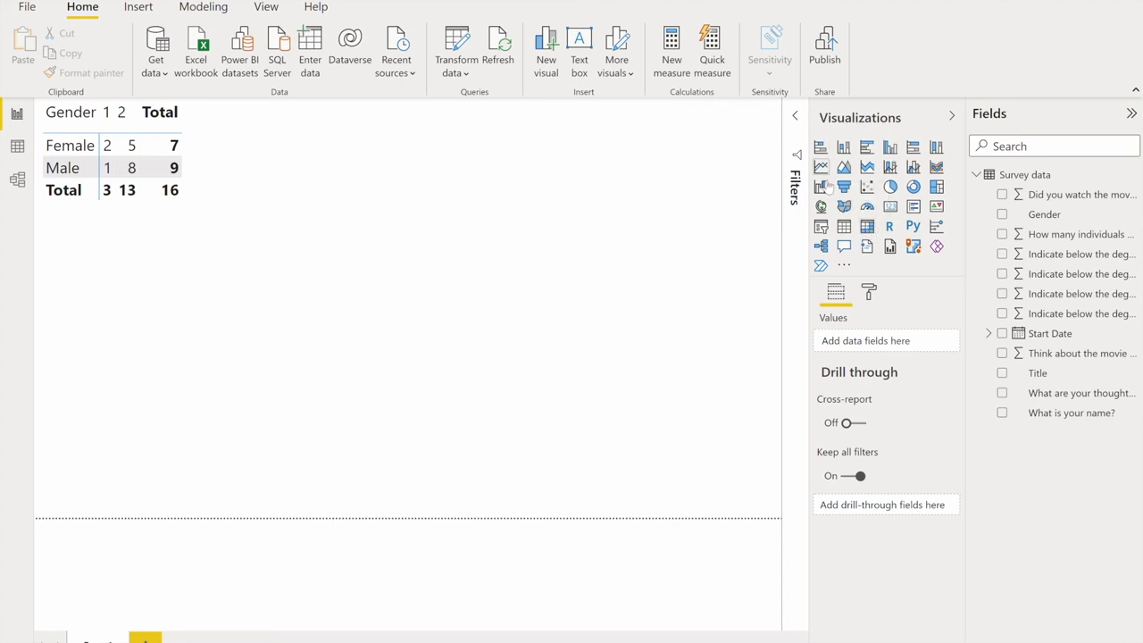
click(844, 227)
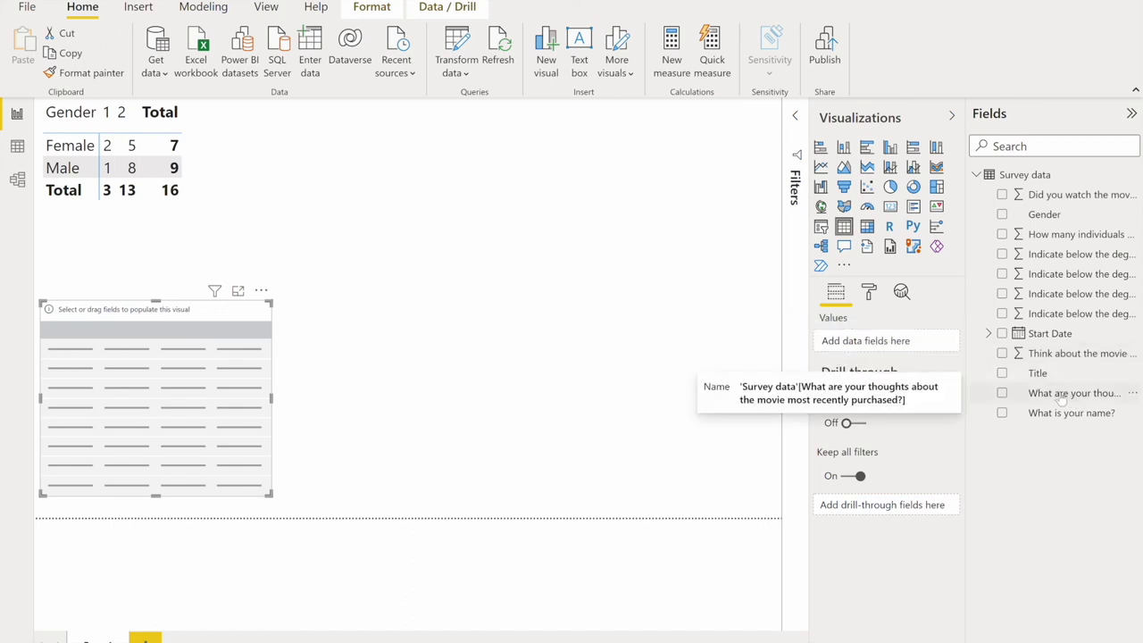
drag(1061, 402, 886, 347)
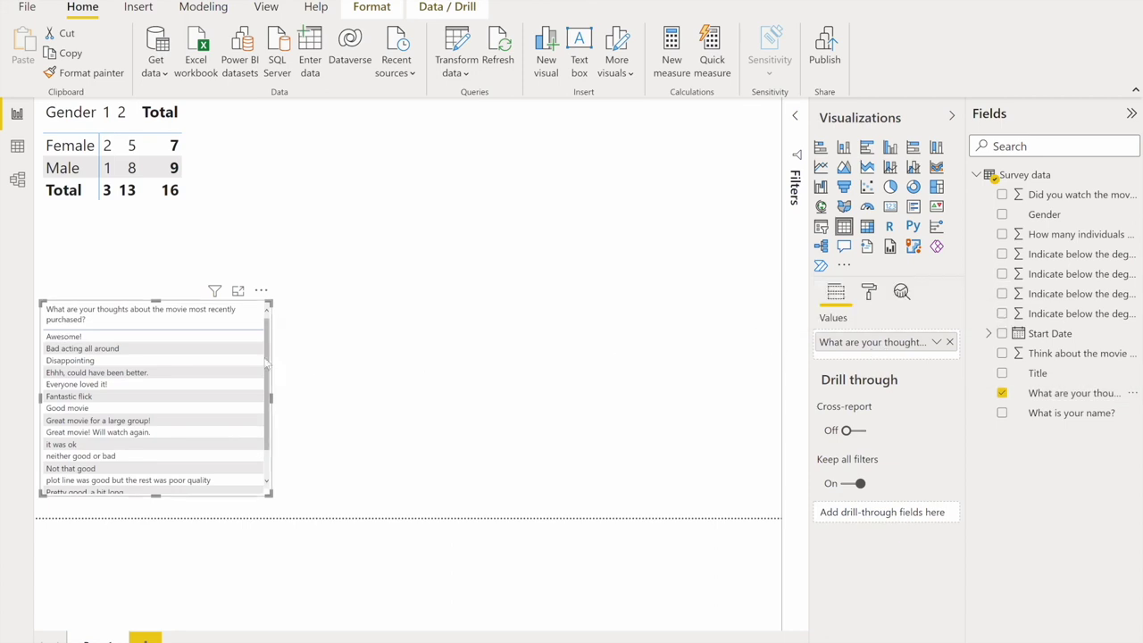
drag(269, 304, 362, 261)
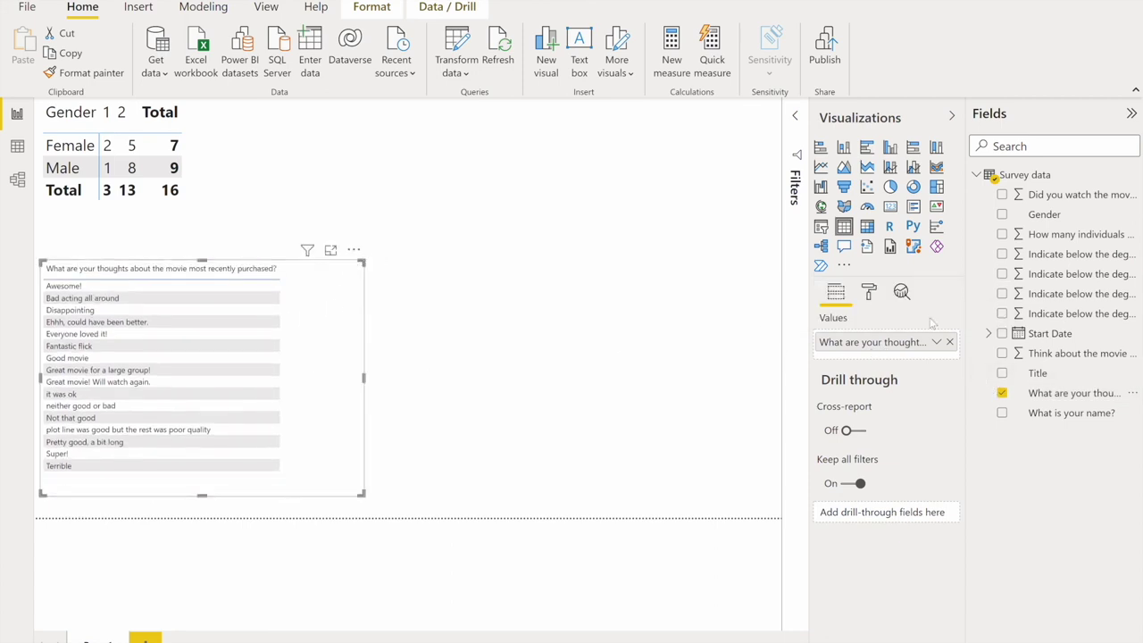
Set the comments table's grid text size to 15 pt and look through its list of comments
click(872, 295)
click(874, 324)
text(text s)
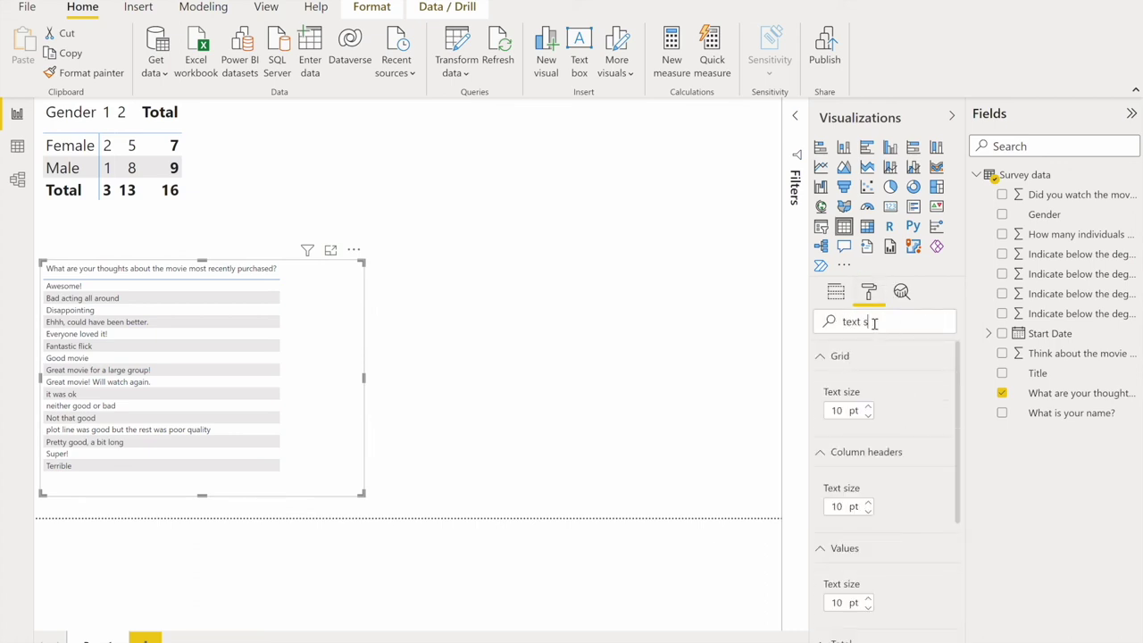
click(867, 405)
click(867, 406)
click(867, 405)
click(868, 406)
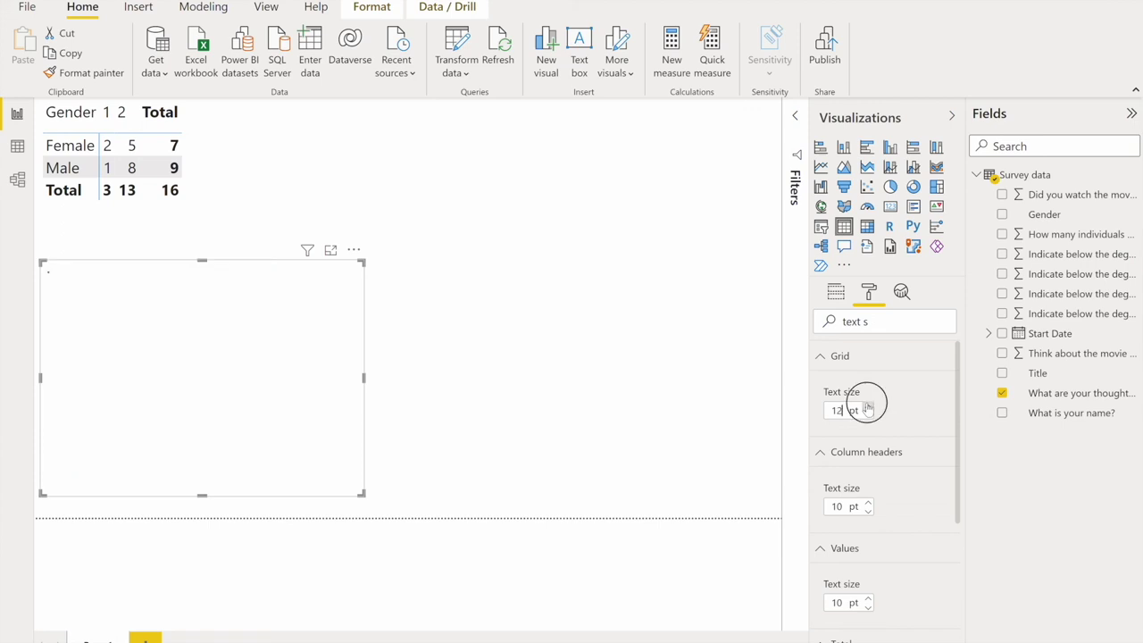
click(867, 405)
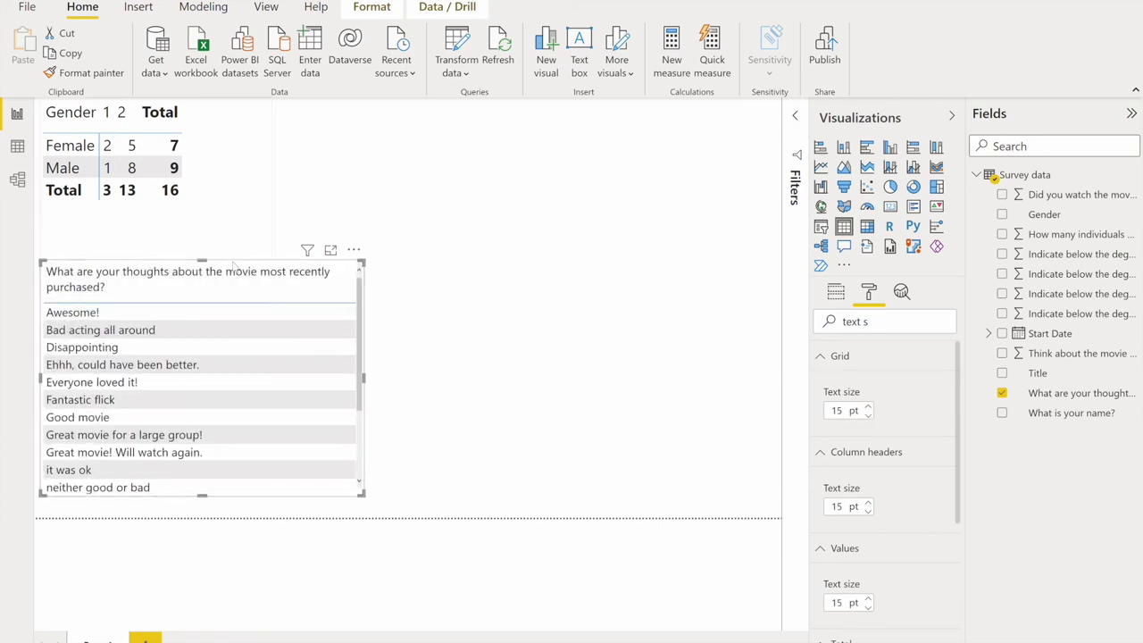
scroll(251, 344, down, 3)
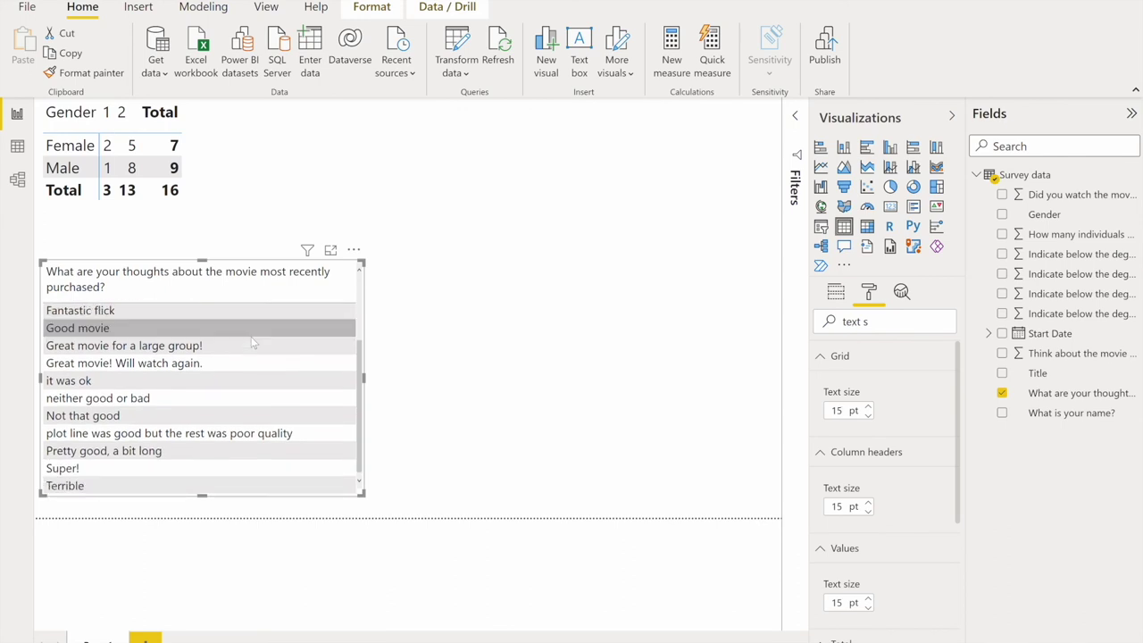
scroll(253, 343, up, 3)
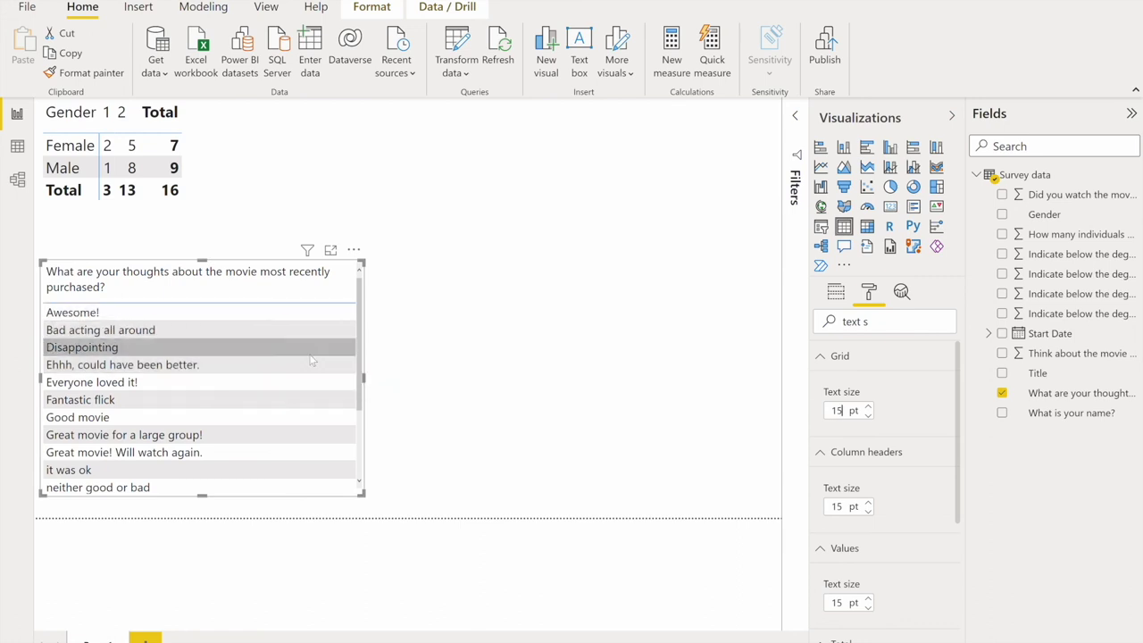
Add Title as a visual-level filter on the comments table and restrict it to Cruella
click(837, 295)
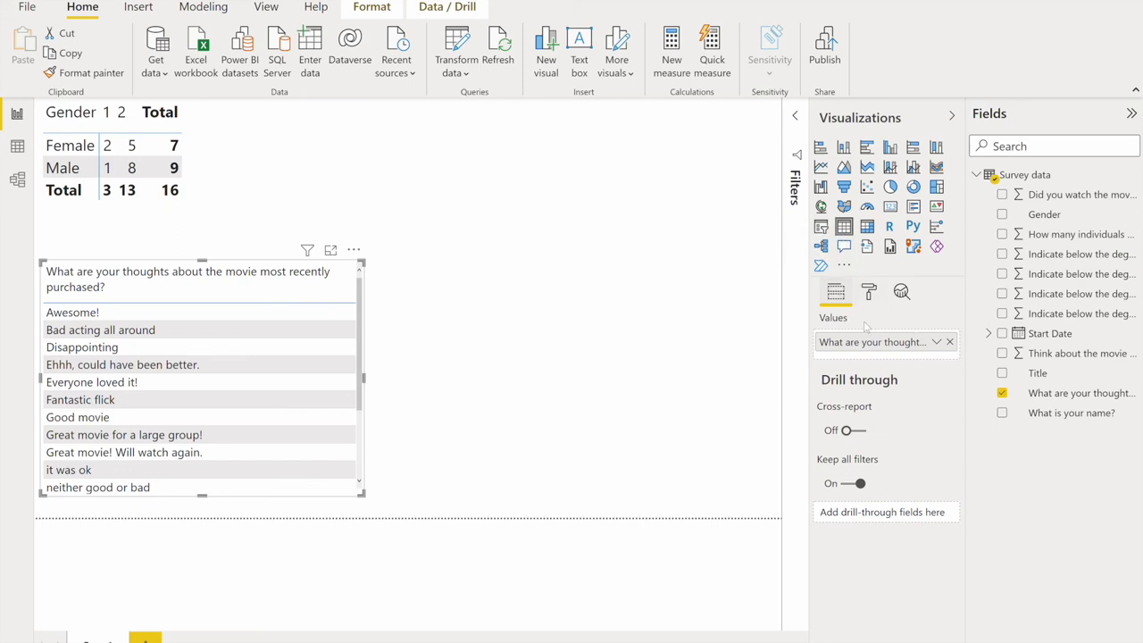
click(795, 116)
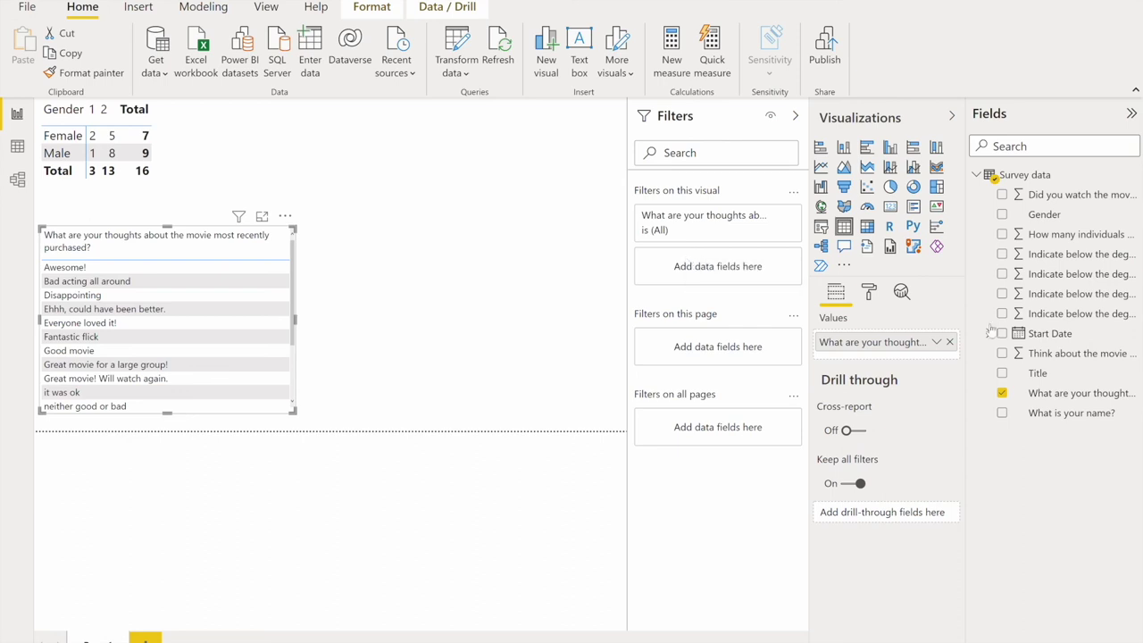
drag(1040, 374, 744, 276)
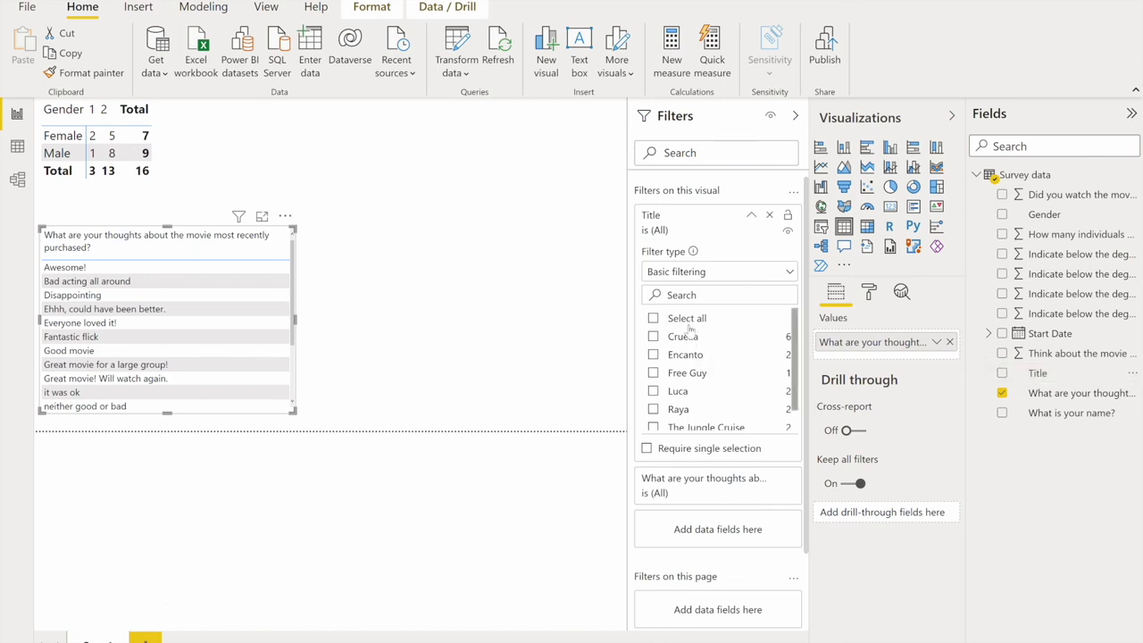
scroll(701, 398, down, 1)
scroll(705, 399, up, 1)
click(653, 337)
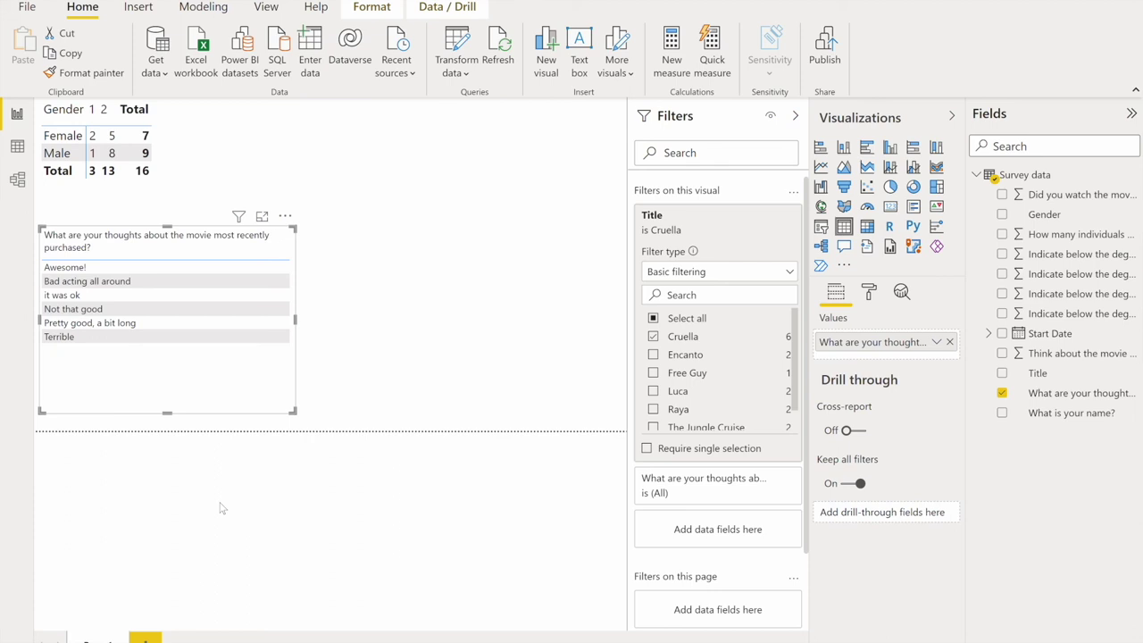
click(27, 7)
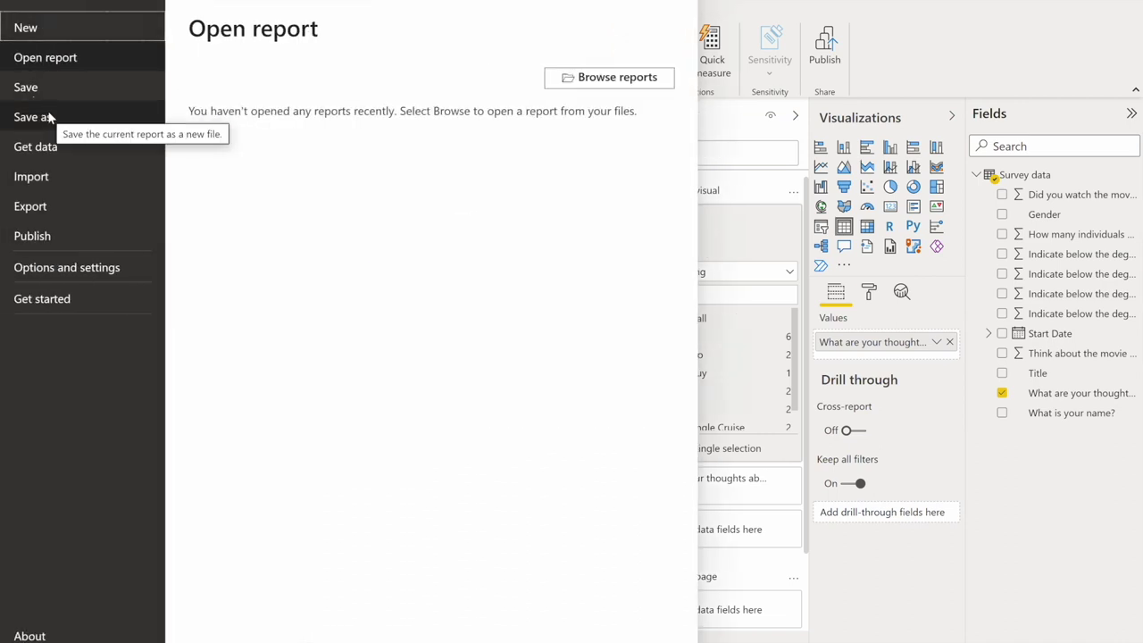
click(938, 35)
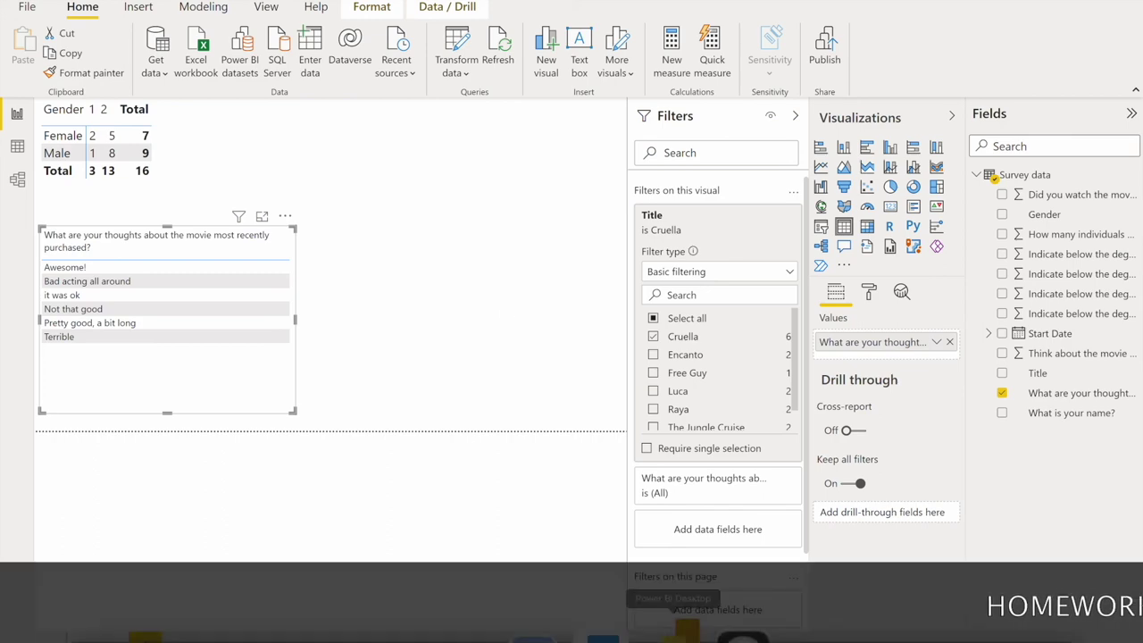
click(465, 625)
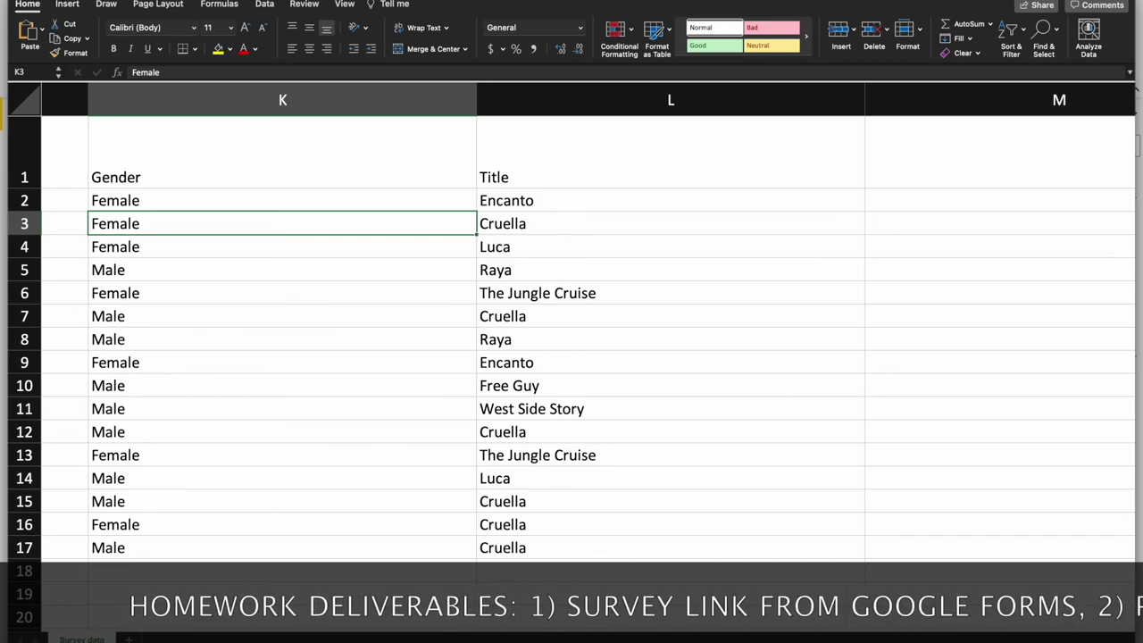
key(super+Tab)
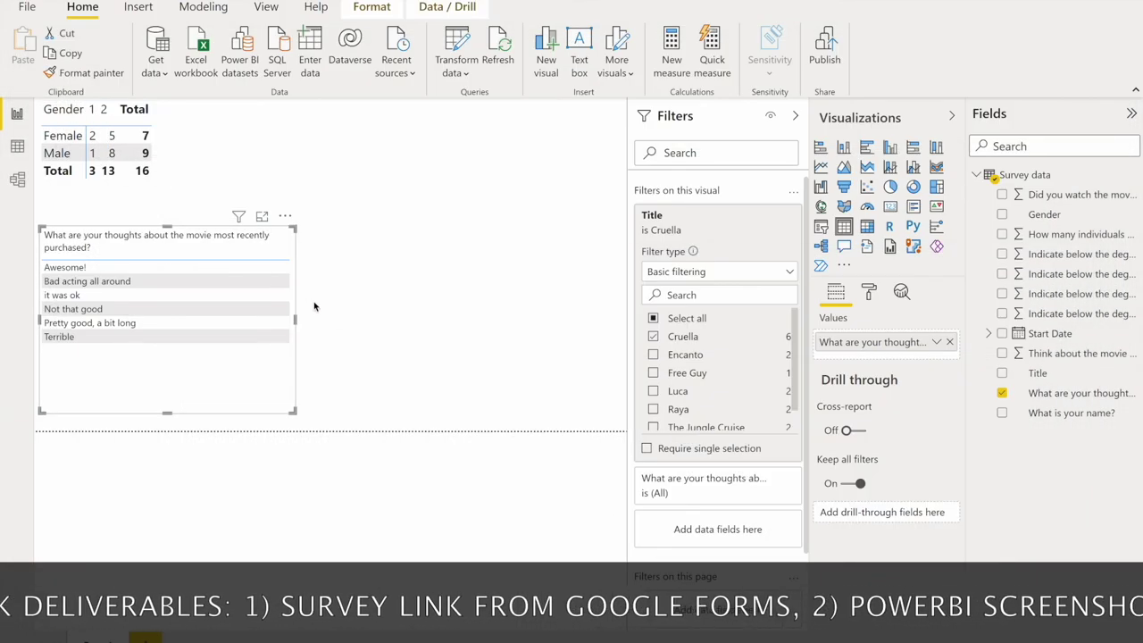